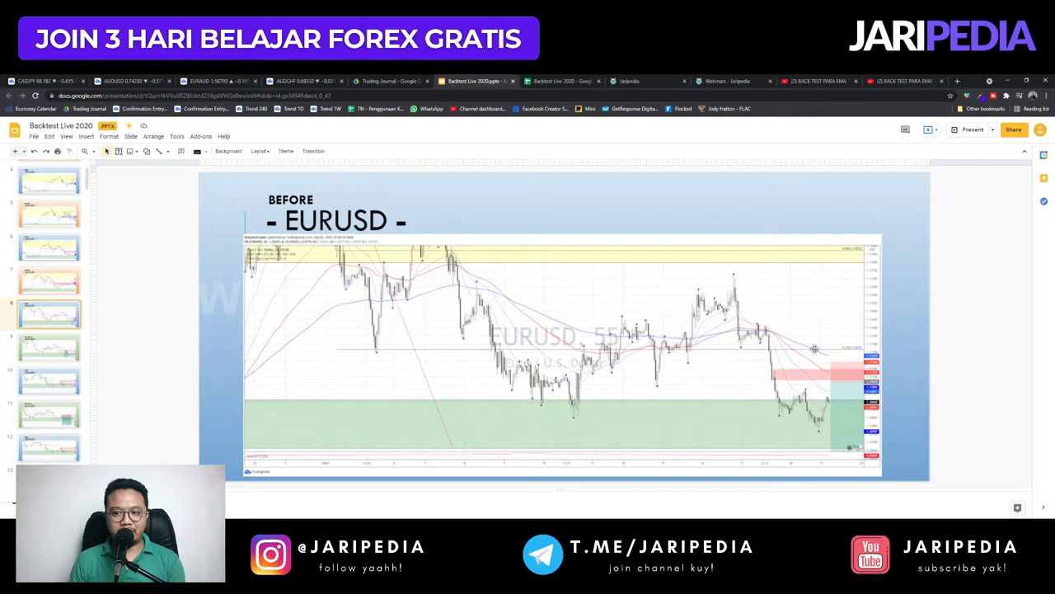
- Page through the EURUSD before and take-profit slides in the Backtest Live 2020 presentation
key(Down)
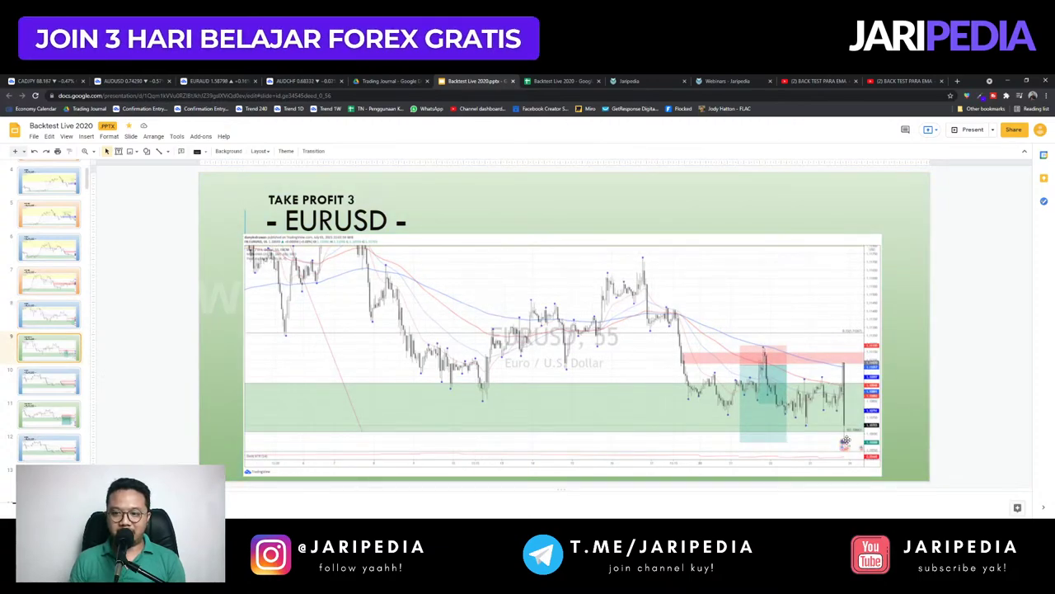
key(Down)
click(11, 404)
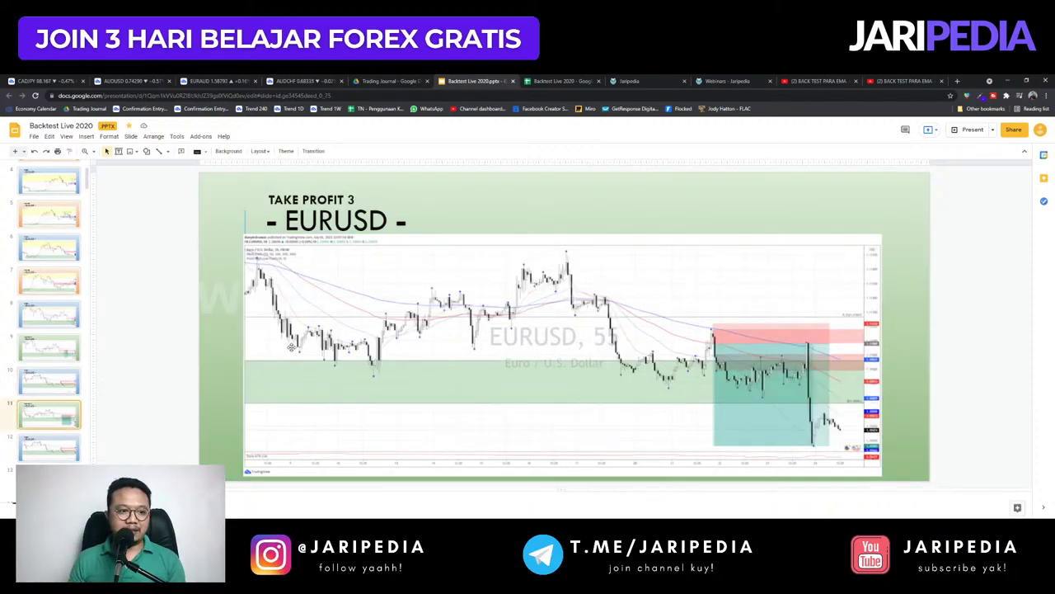
key(Down)
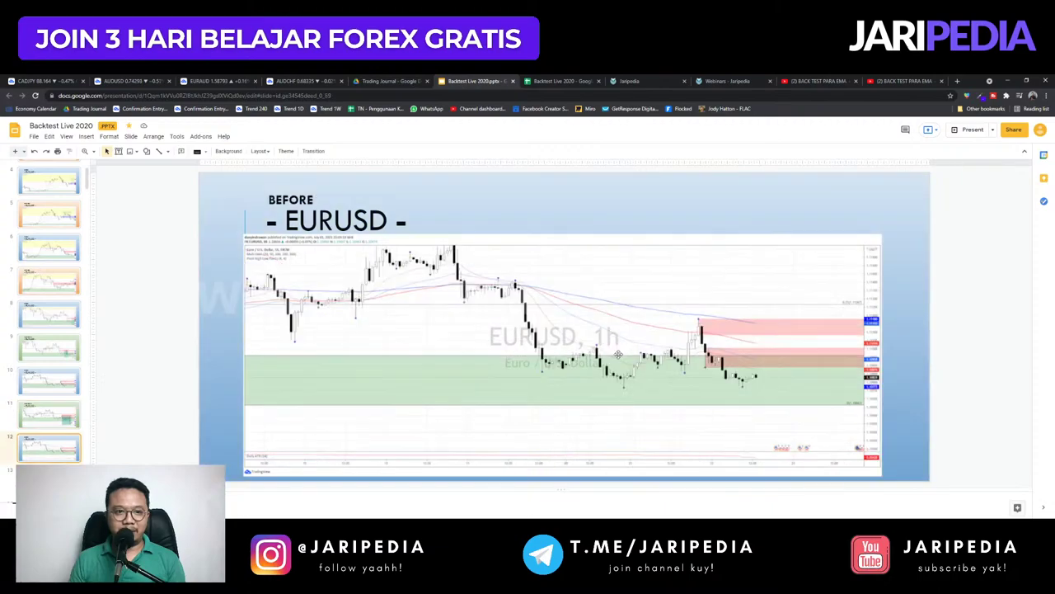
key(Down)
key(Down)
key(Down)
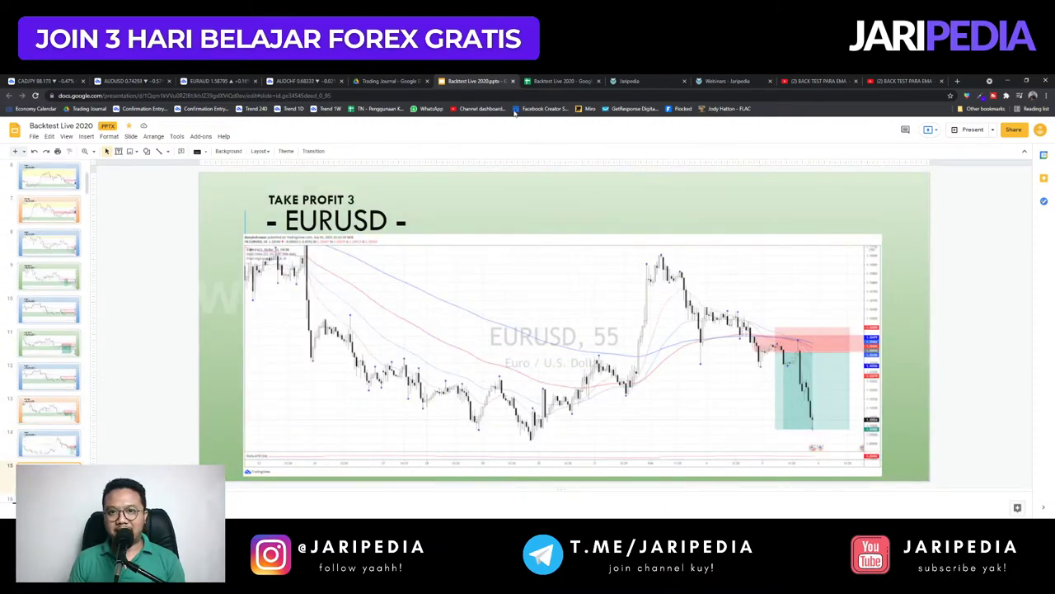
- Switch to the Jaripedia website and open its Member Area page
click(717, 82)
scroll(502, 224, up, 10)
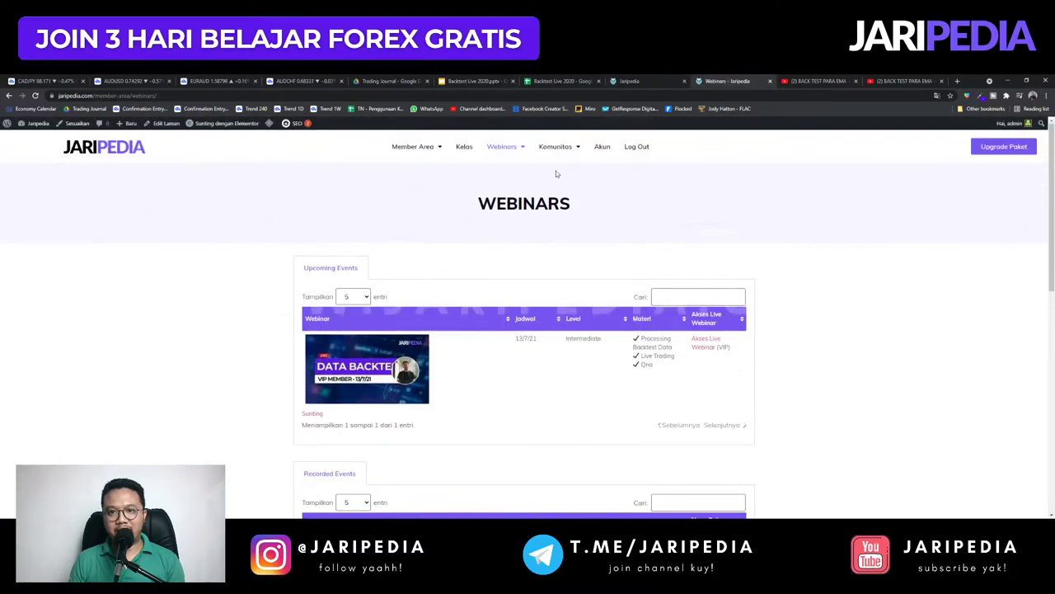
mouse_move(554, 147)
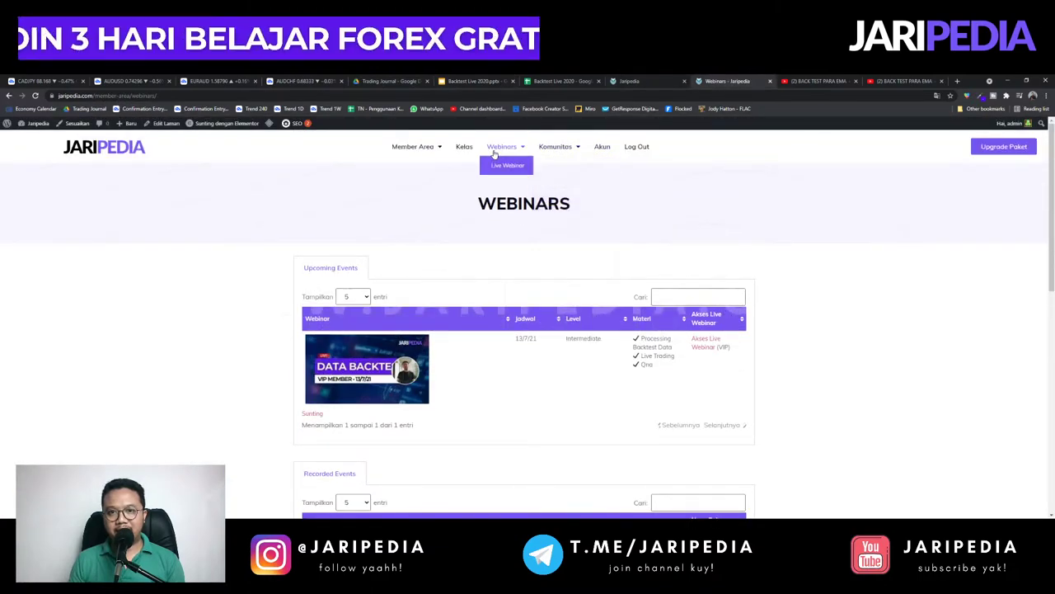
click(411, 150)
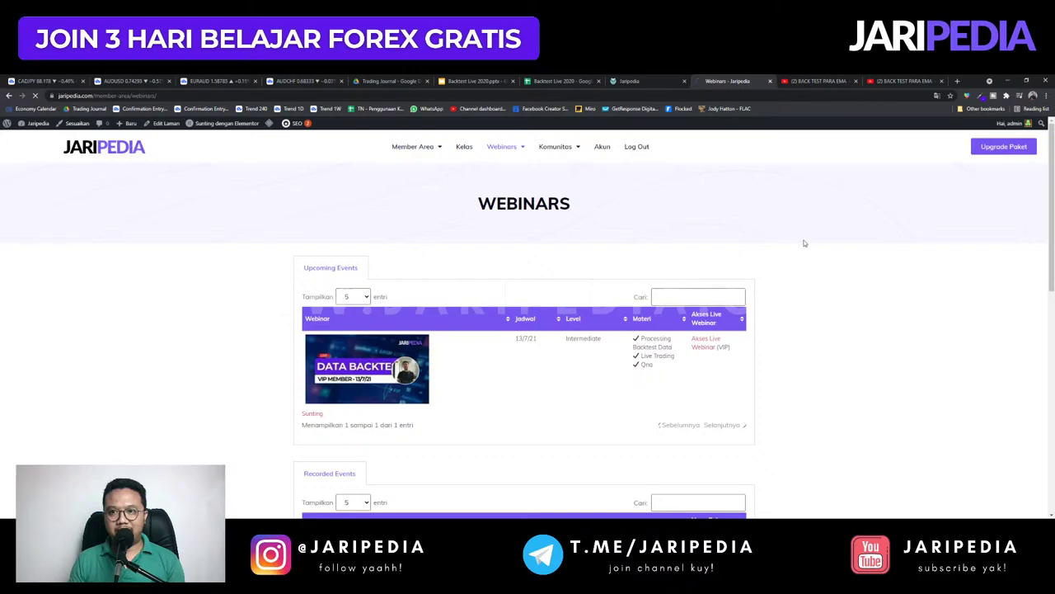
scroll(816, 257, down, 2)
scroll(599, 312, down, 1)
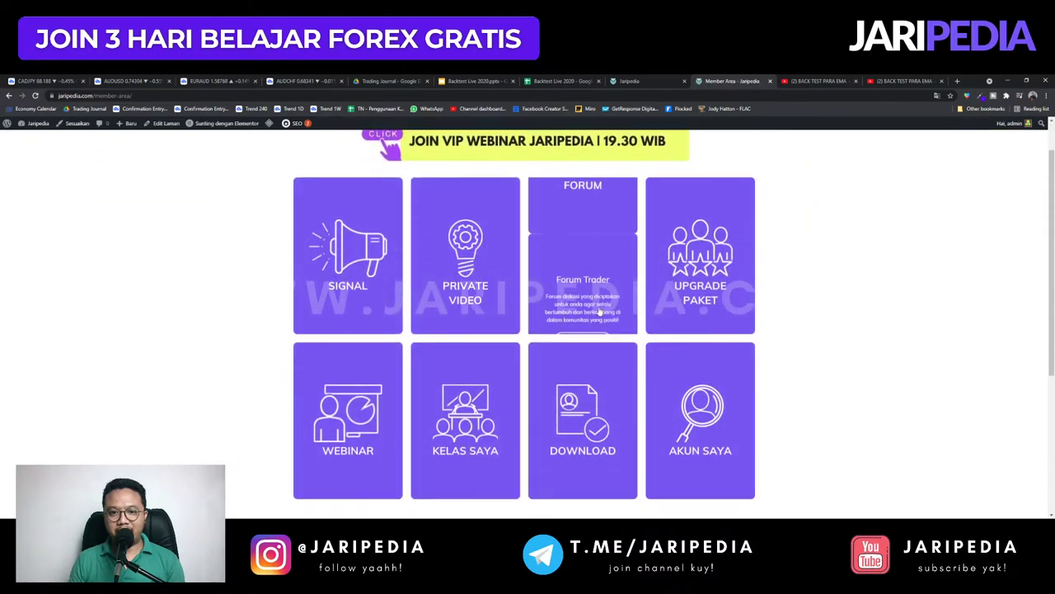
scroll(600, 312, down, 1)
click(843, 314)
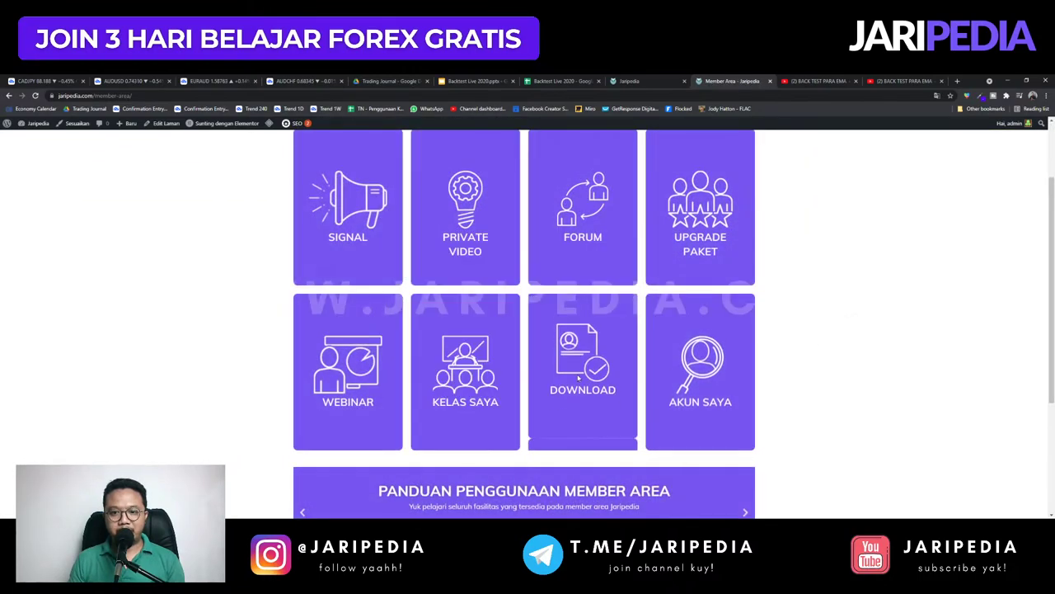
- Open the Member Area's Download page and point out the Backtest Live EURUSD 2020 - Slides entry
mouse_move(579, 361)
click(581, 392)
scroll(546, 325, down, 2)
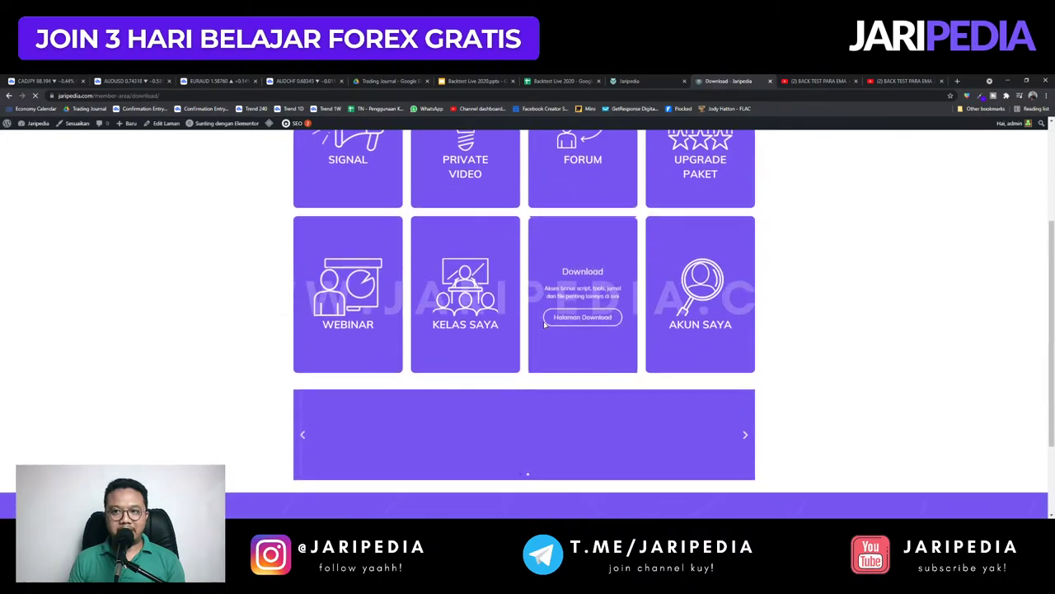
scroll(288, 325, down, 2)
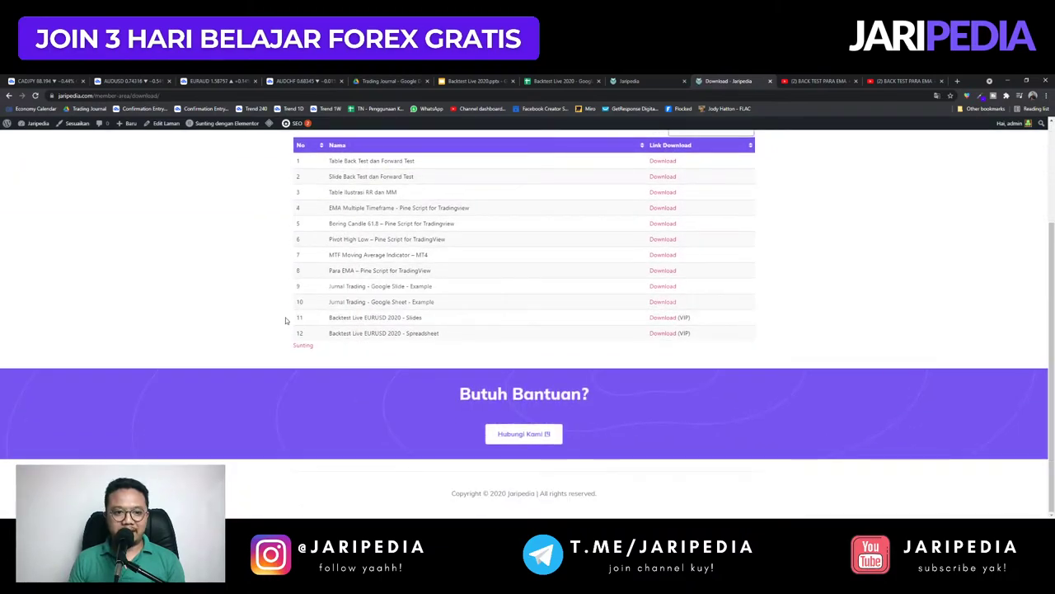
drag(286, 321, 396, 320)
click(217, 310)
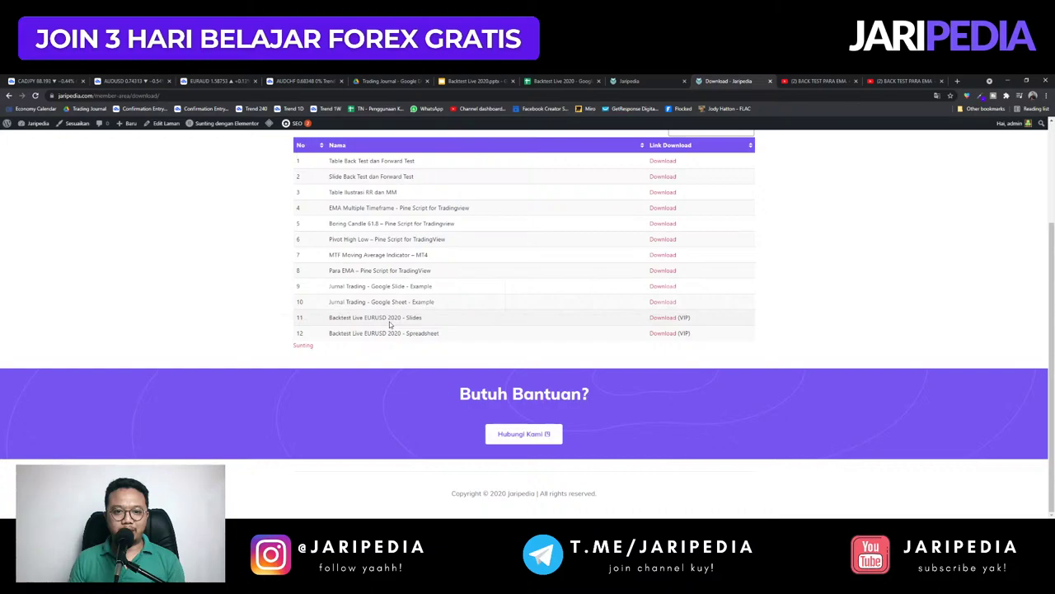
- View the Backtest Live 2020 presentation and spreadsheet, and highlight the matching Spreadsheet entry on the Download page
click(492, 80)
click(580, 80)
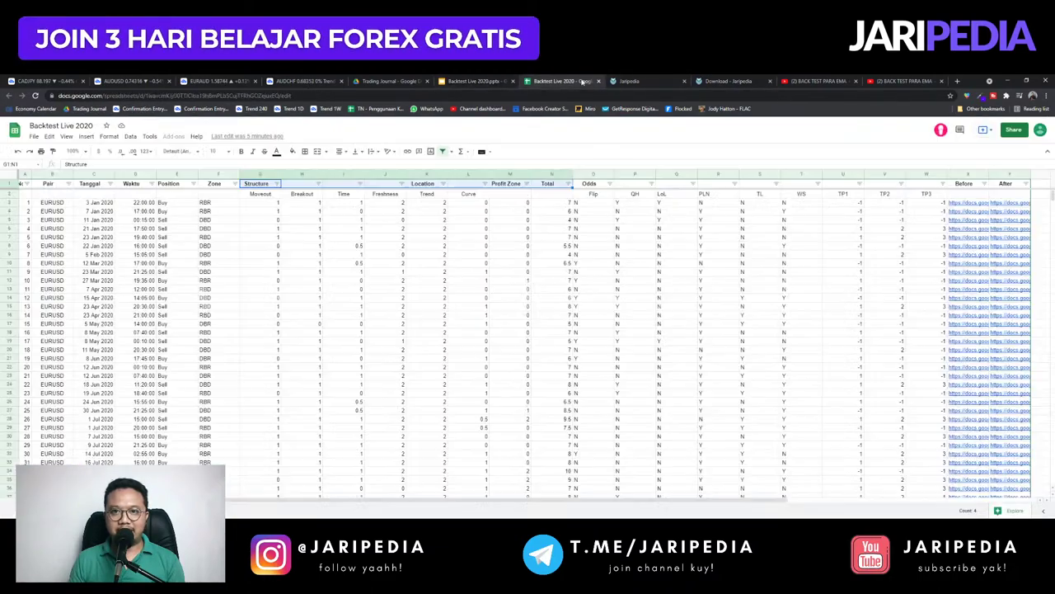
click(739, 80)
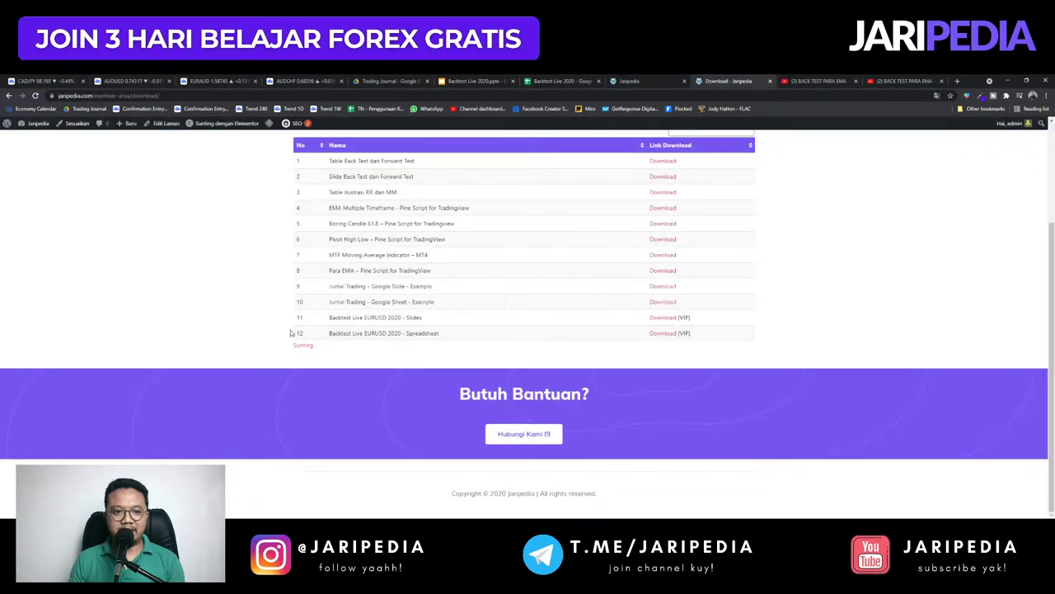
drag(291, 333, 427, 333)
scroll(250, 316, up, 3)
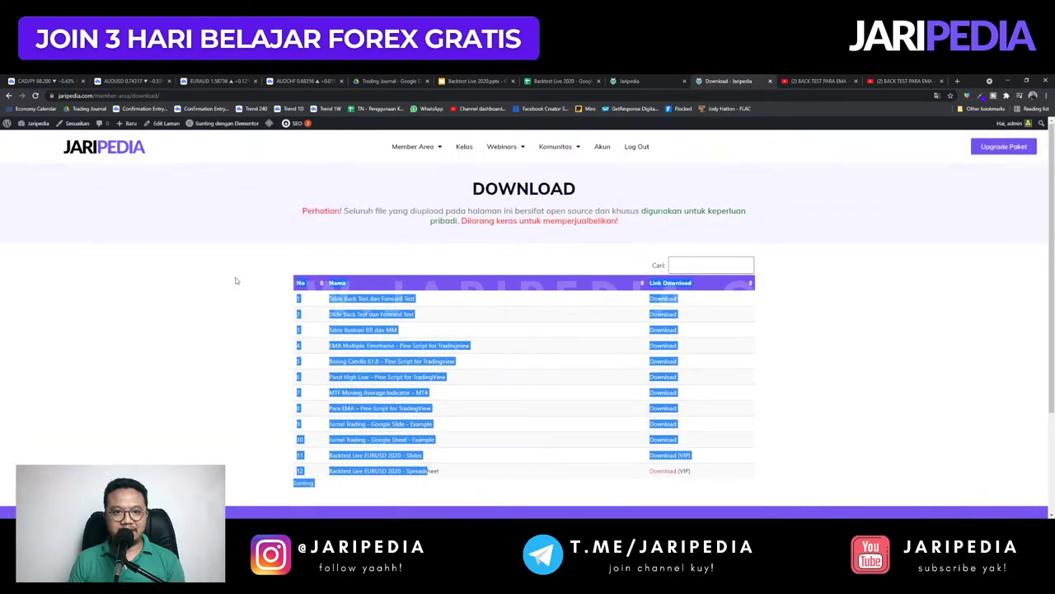
- Return to the Member Area, open the Webinars page and look through its event listings
click(408, 146)
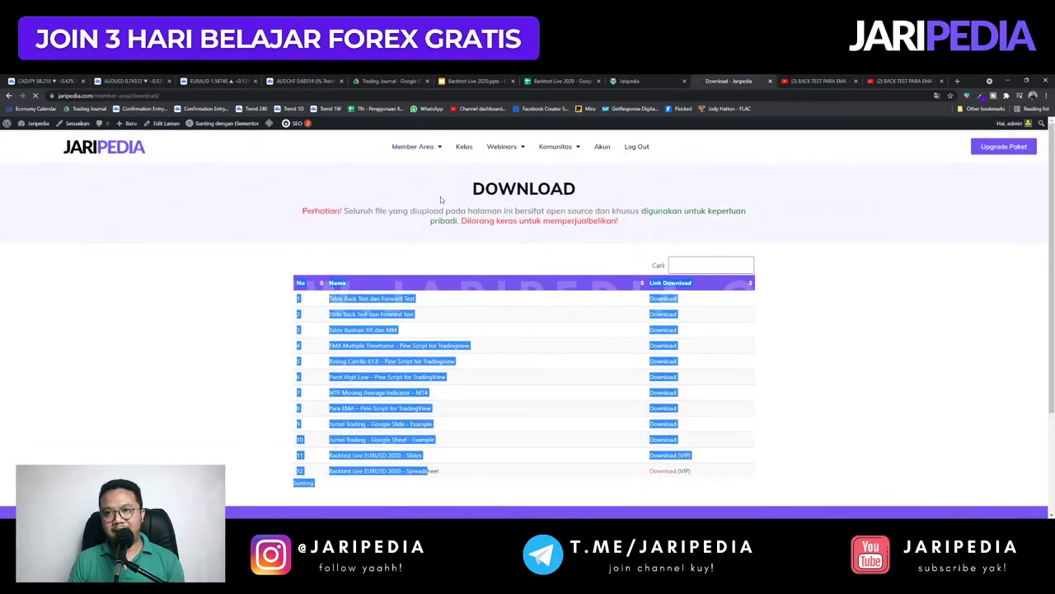
scroll(593, 367, down, 3)
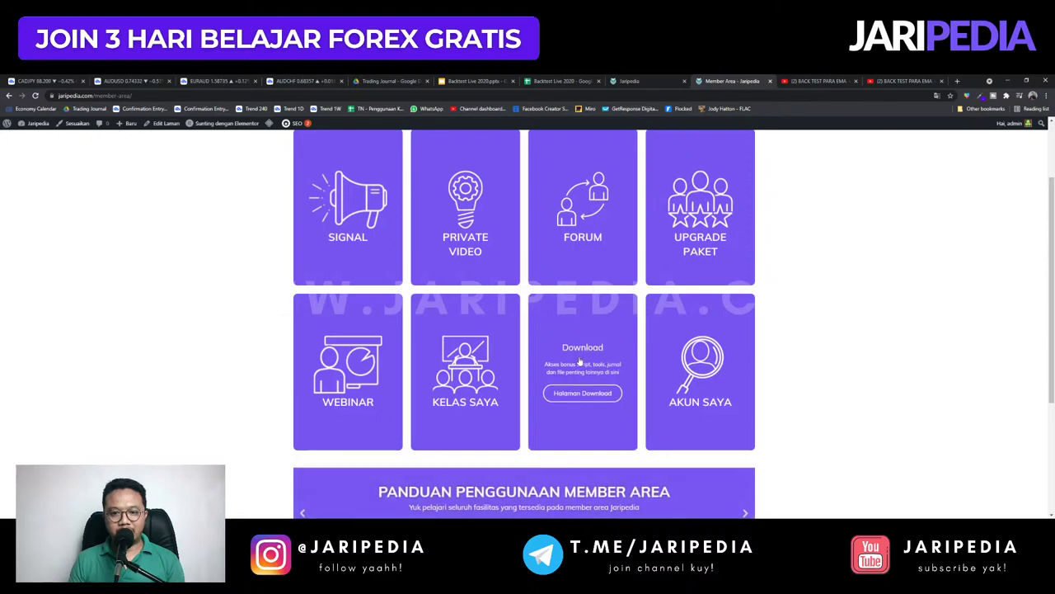
click(650, 393)
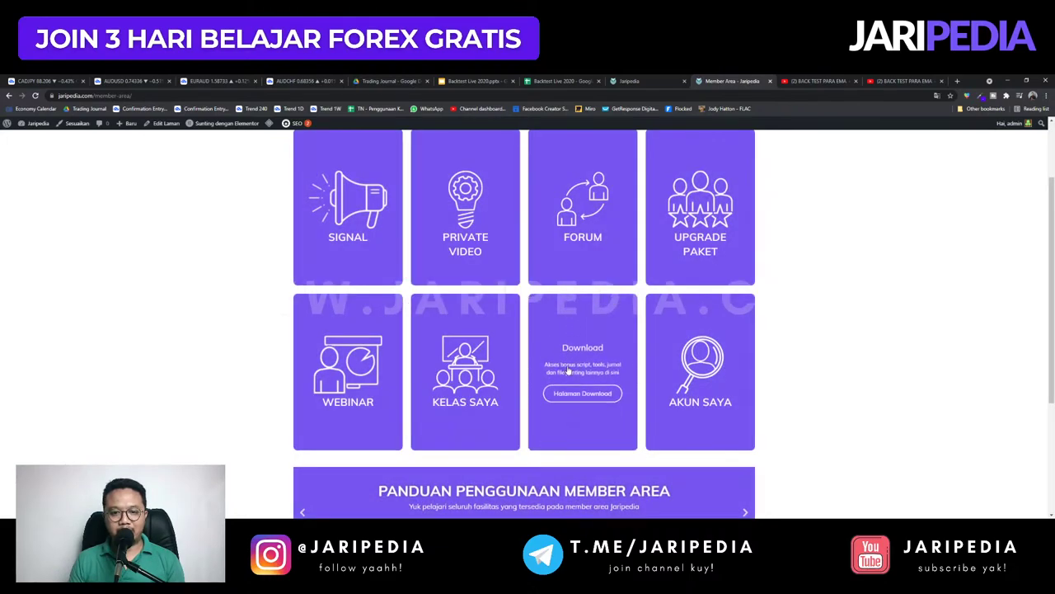
click(348, 393)
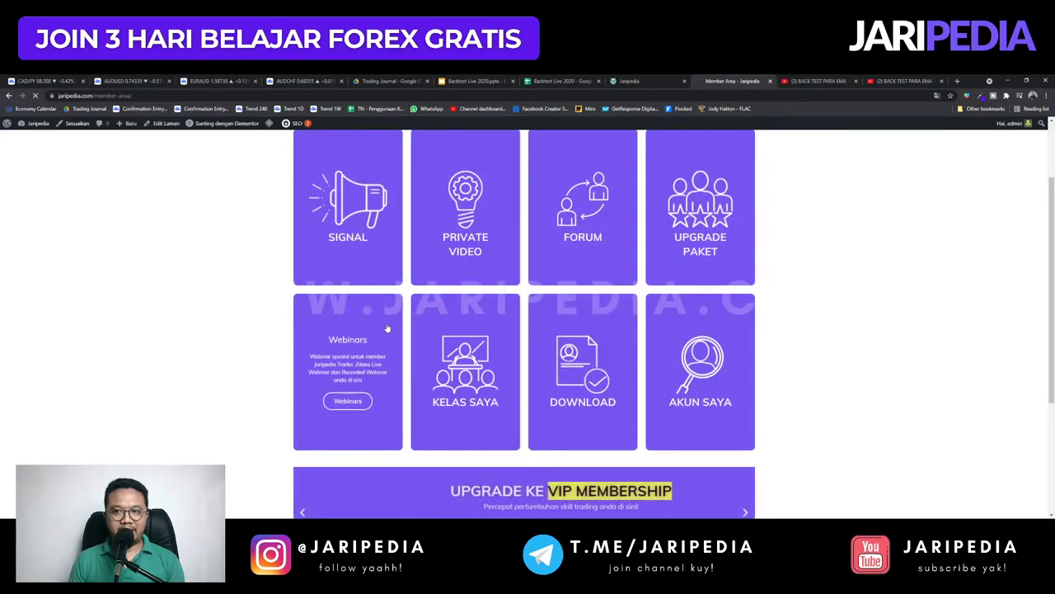
scroll(583, 297, down, 8)
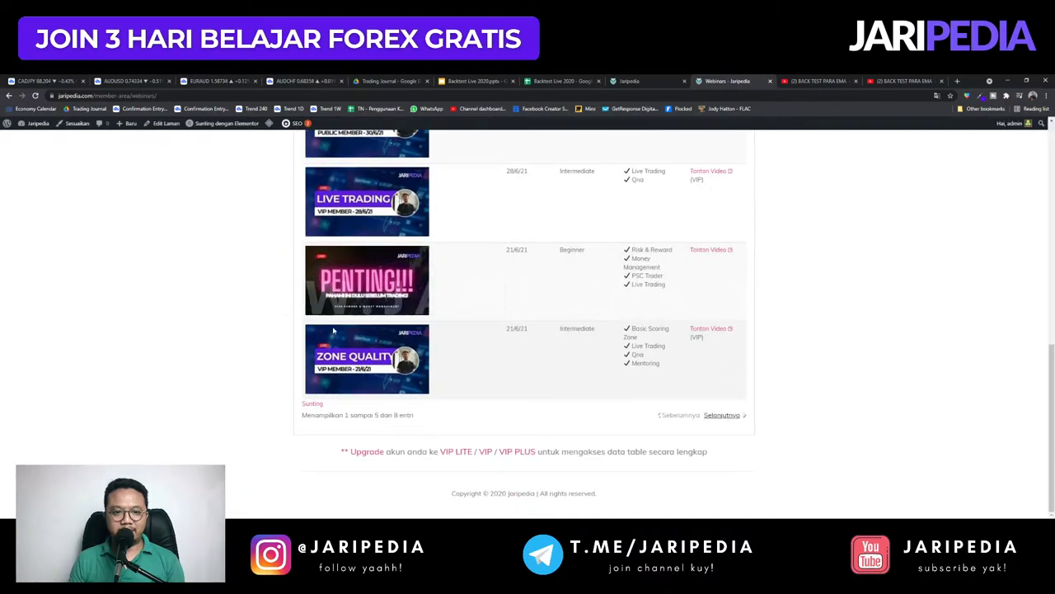
scroll(347, 291, up, 6)
- Go back to the Member Area, dismiss the VIP promo popup and reopen the Webinars page at its recorded events
key(alt+Left)
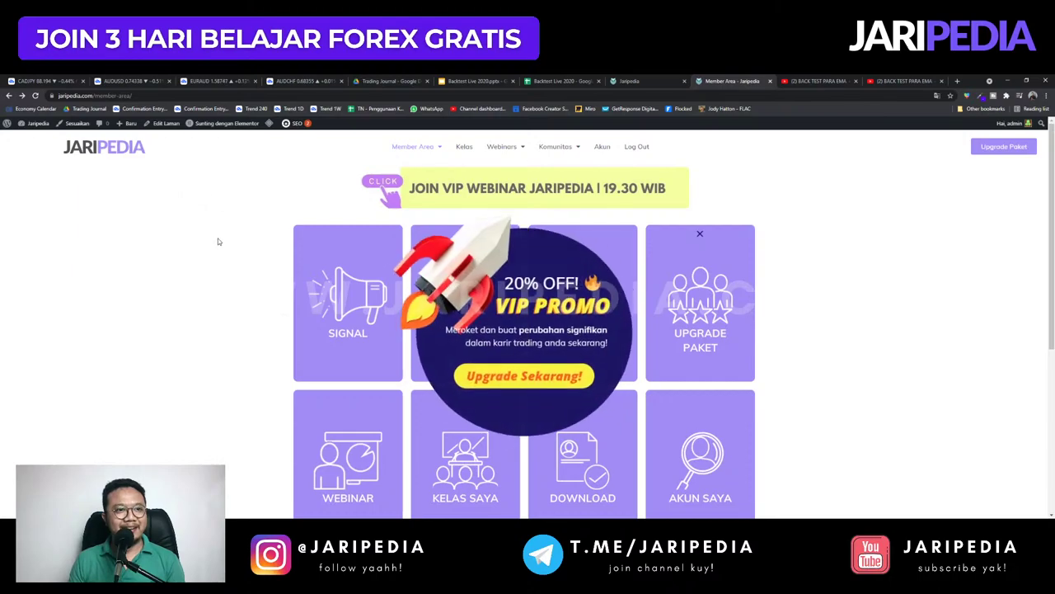
click(218, 239)
scroll(381, 335, down, 4)
scroll(356, 261, up, 2)
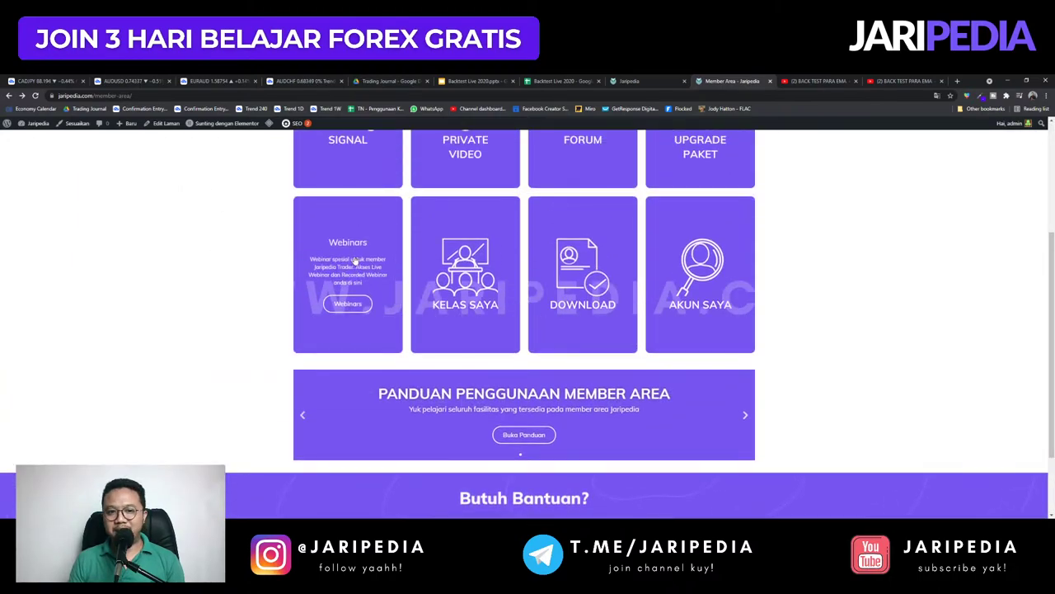
click(363, 257)
scroll(304, 283, down, 5)
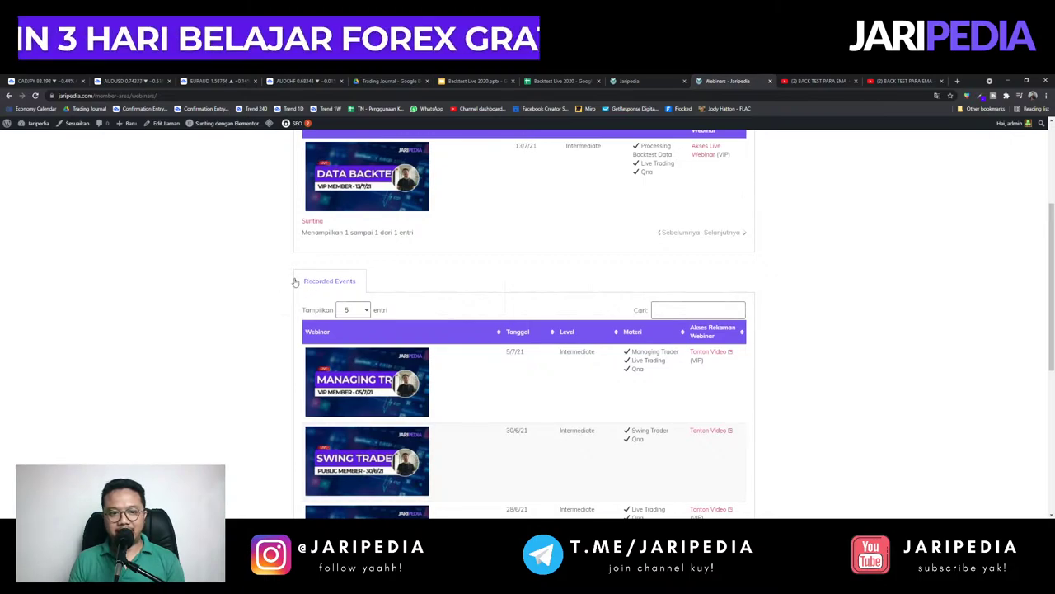
- Highlight the Recorded Events heading and review the listed webinar recordings
drag(294, 279, 379, 286)
scroll(471, 324, down, 5)
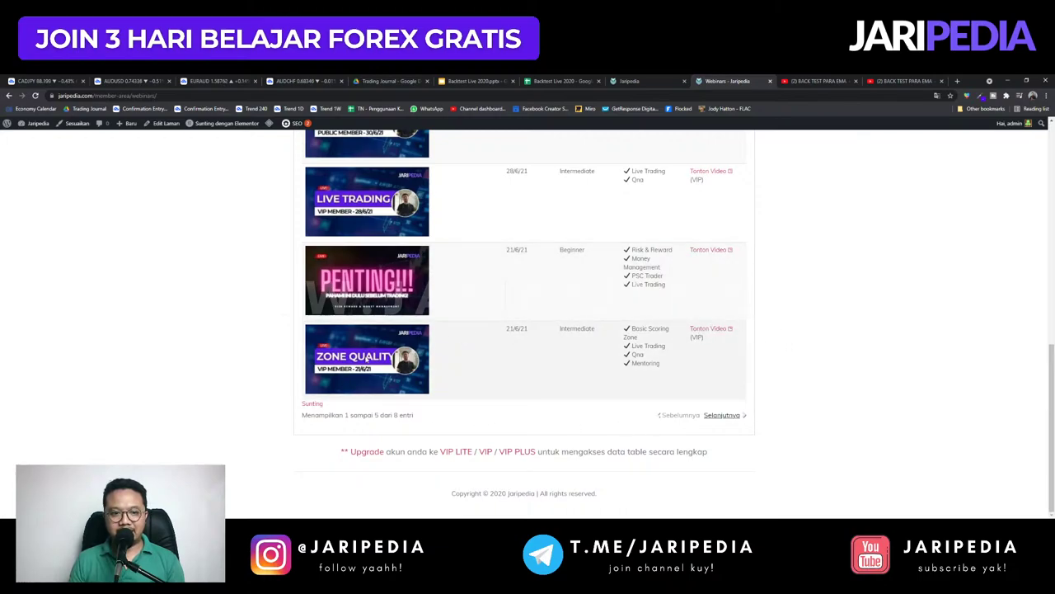
scroll(368, 358, up, 10)
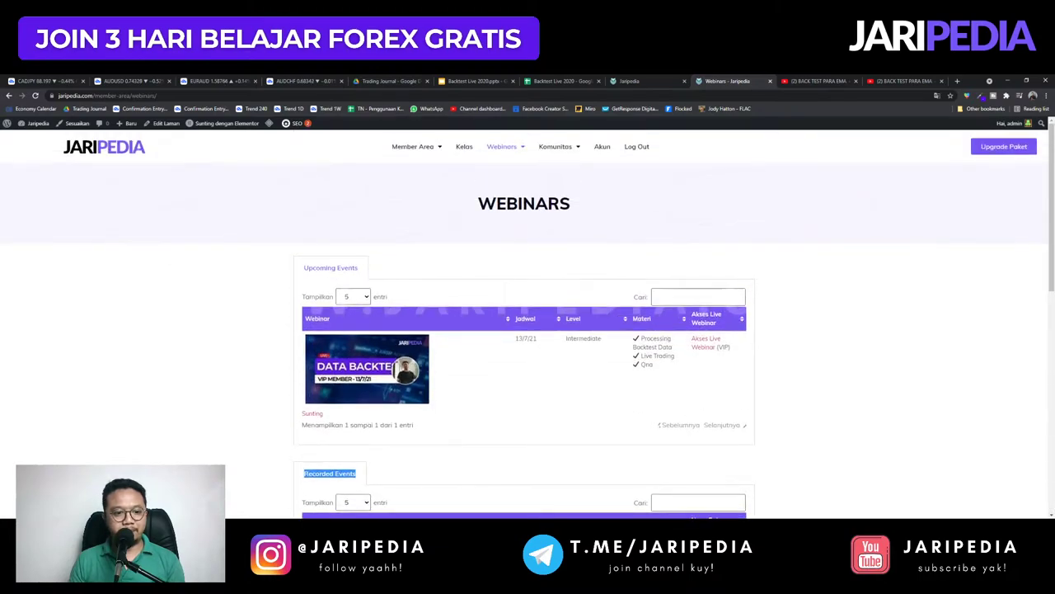
- Switch to TradingView and bring up the EURAUD 55-minute chart
key(alt+Tab)
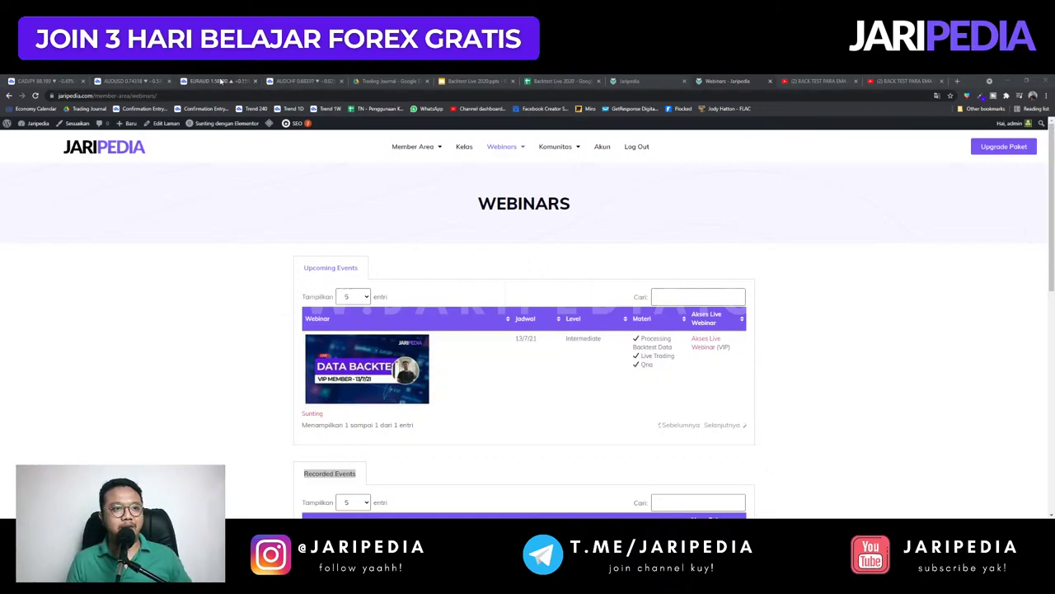
click(221, 81)
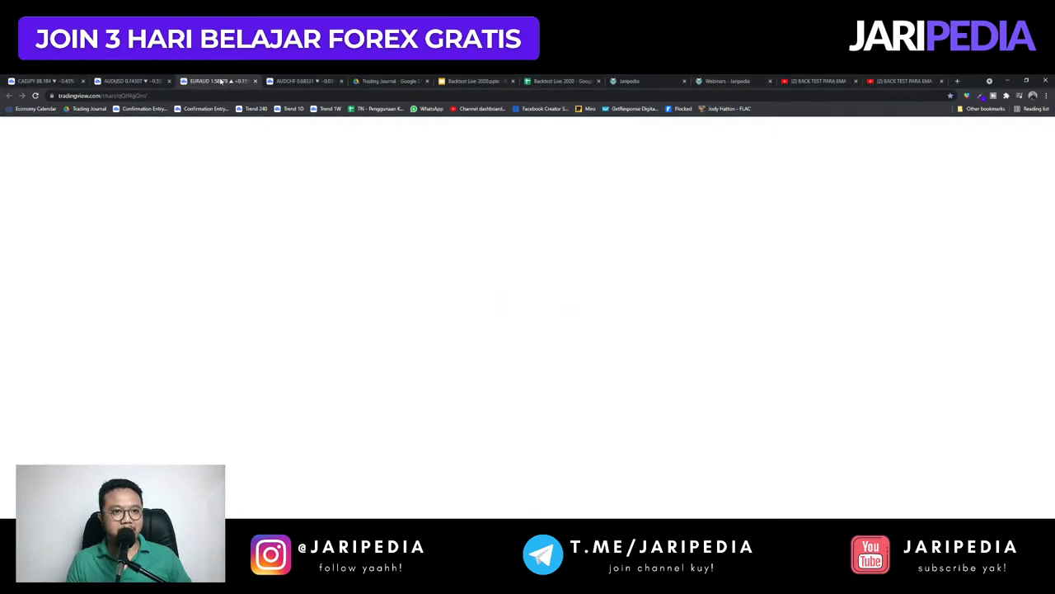
scroll(866, 291, up, 5)
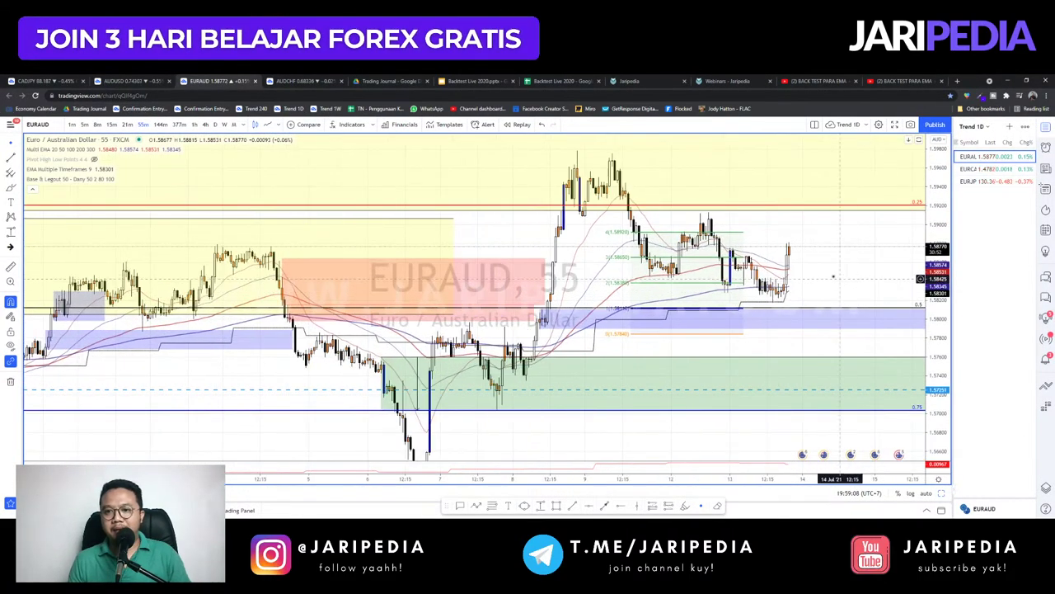
- Display the EURCAD chart from the Trend 1D watchlist and examine its recent price action around the buy area
key(Down)
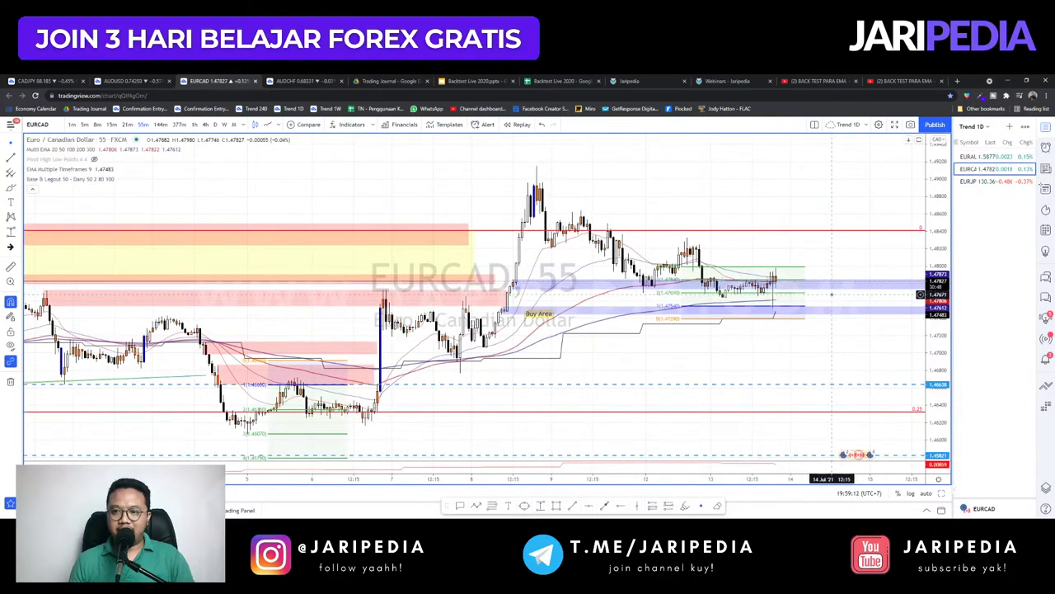
drag(939, 327, 938, 214)
scroll(860, 218, up, 2)
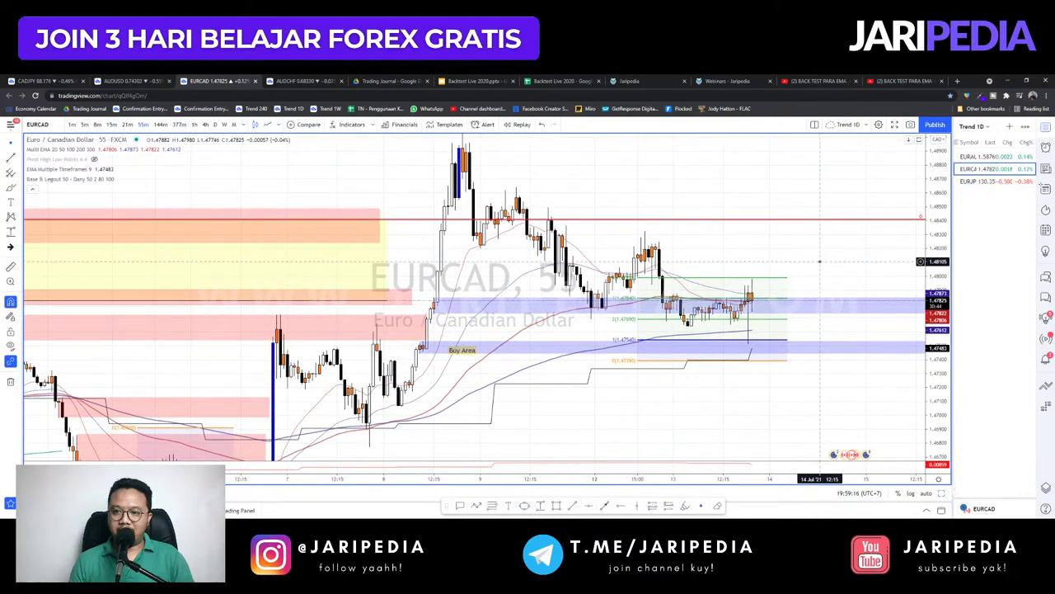
scroll(742, 353, up, 2)
drag(780, 282, 811, 267)
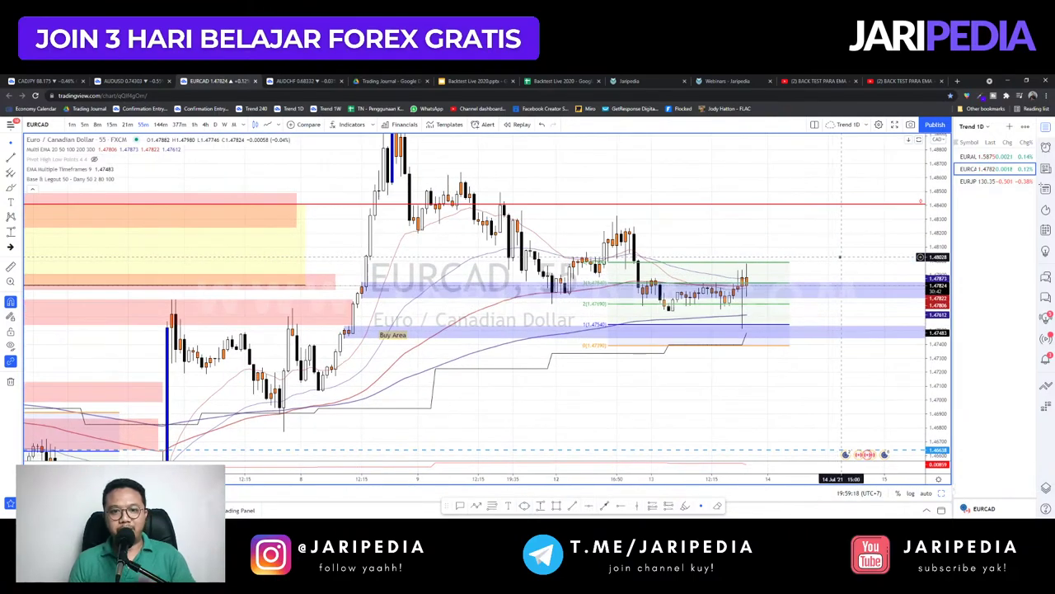
- Check the EURAUD and EURJPY charts, finishing on the EURCAD chart
click(981, 157)
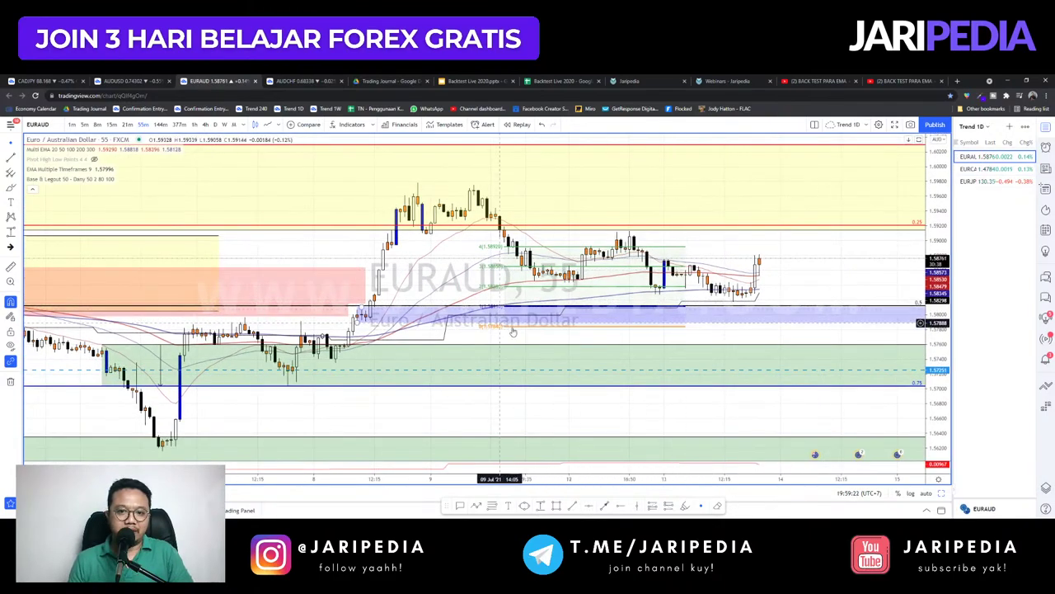
click(985, 181)
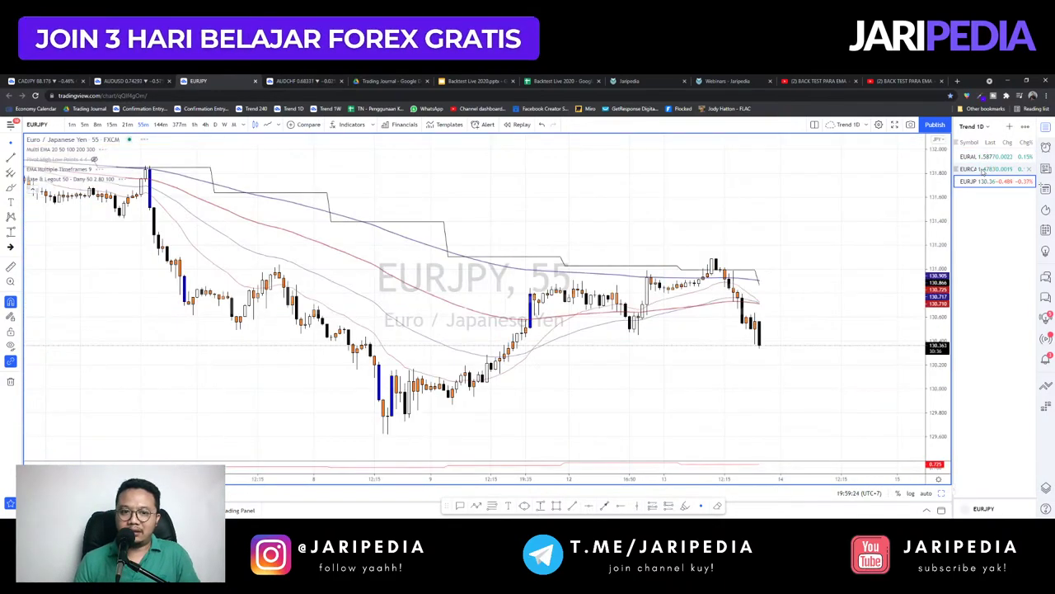
click(982, 169)
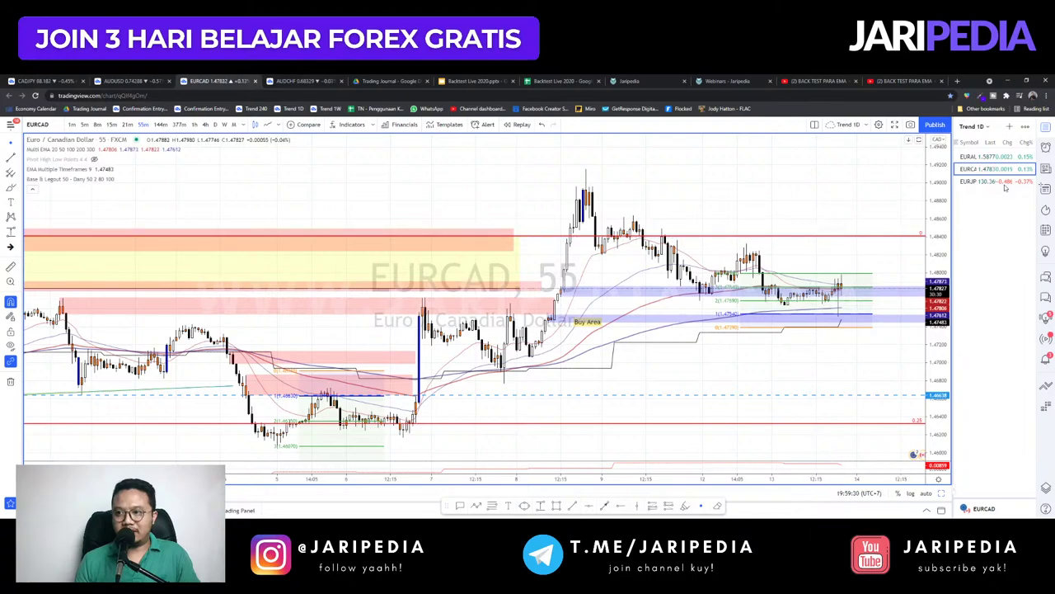
- Switch from the Trend 1D watchlist to the Major Pair watchlist and display the AUDUSD chart
click(989, 129)
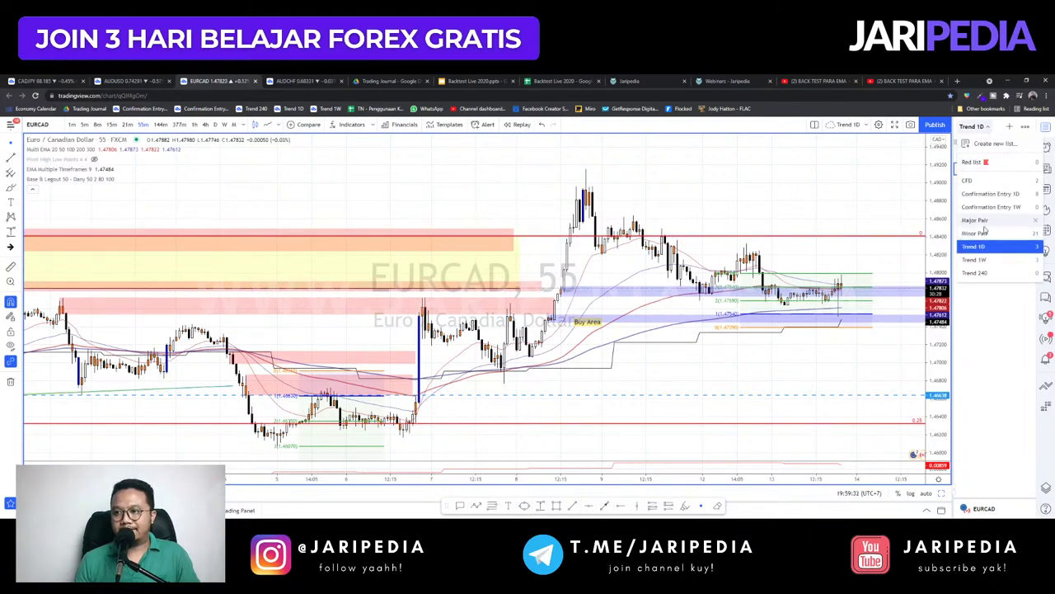
drag(828, 202, 828, 207)
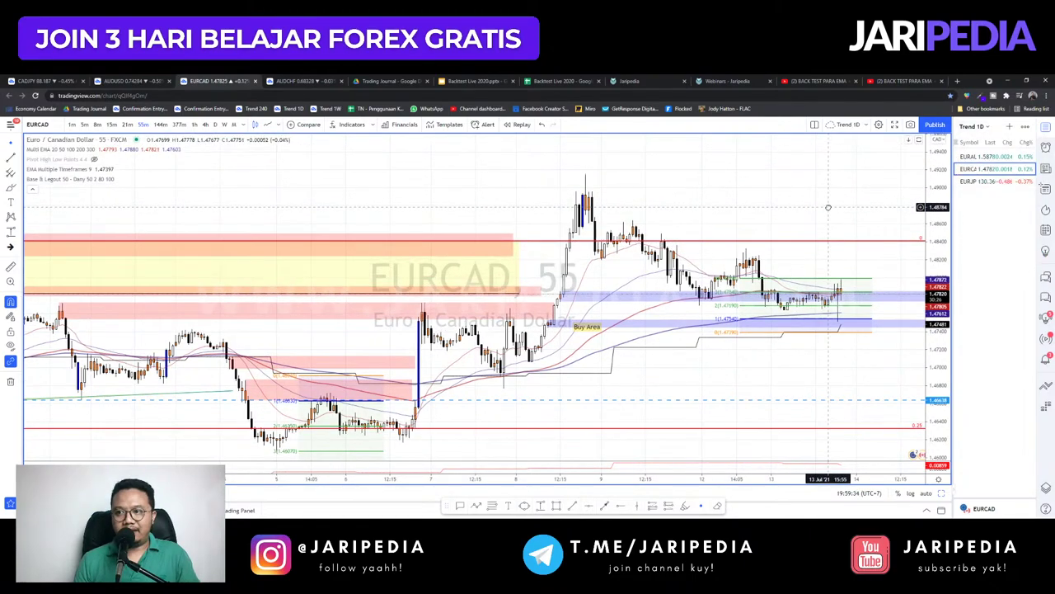
click(978, 127)
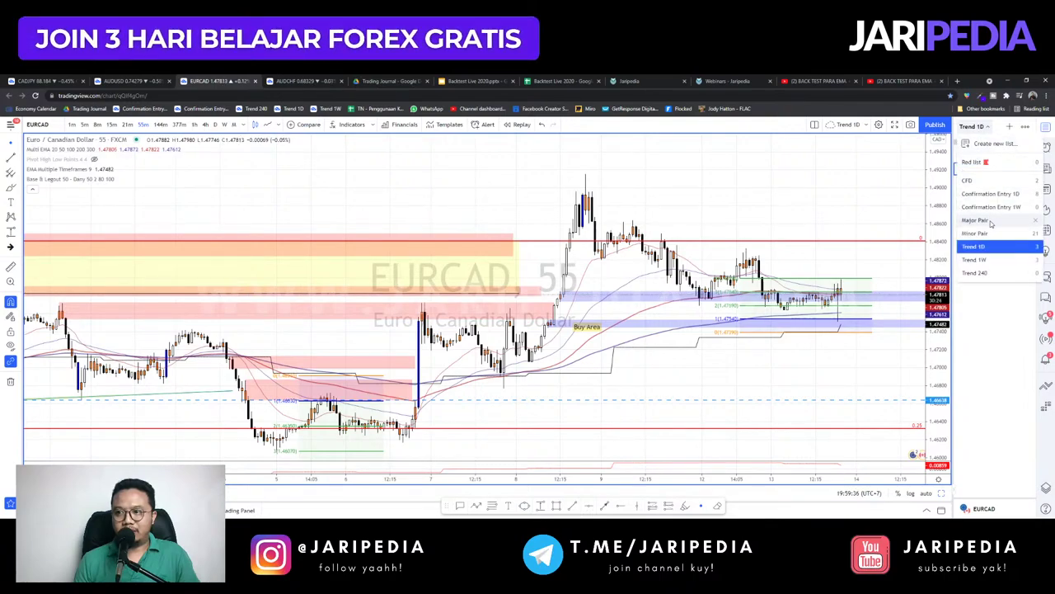
click(974, 220)
click(977, 156)
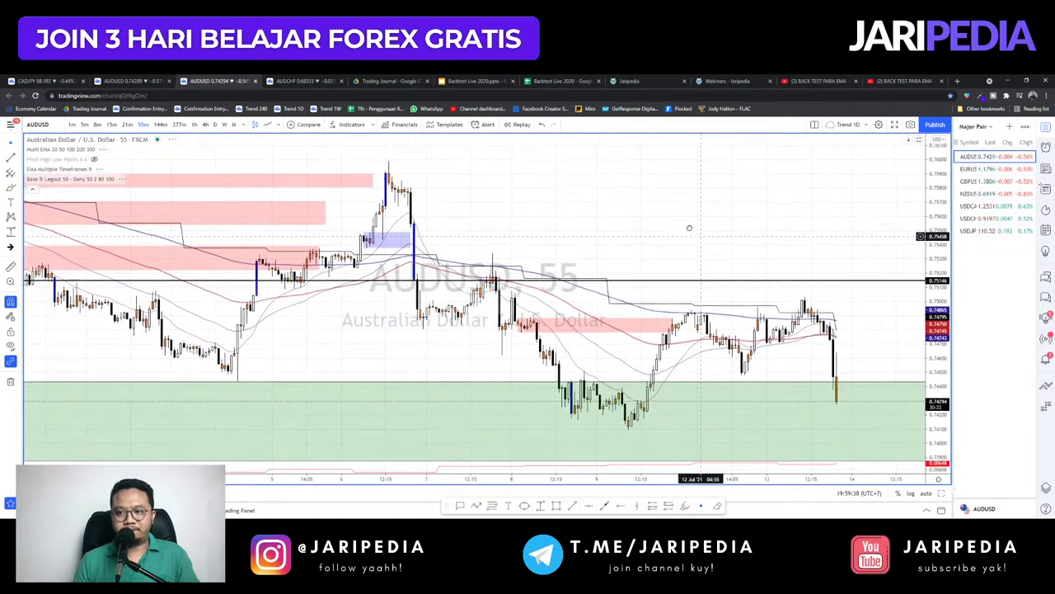
- Examine AUDUSD's 55-minute price action around the red zones, the moving averages and the green zone
scroll(715, 187, down, 4)
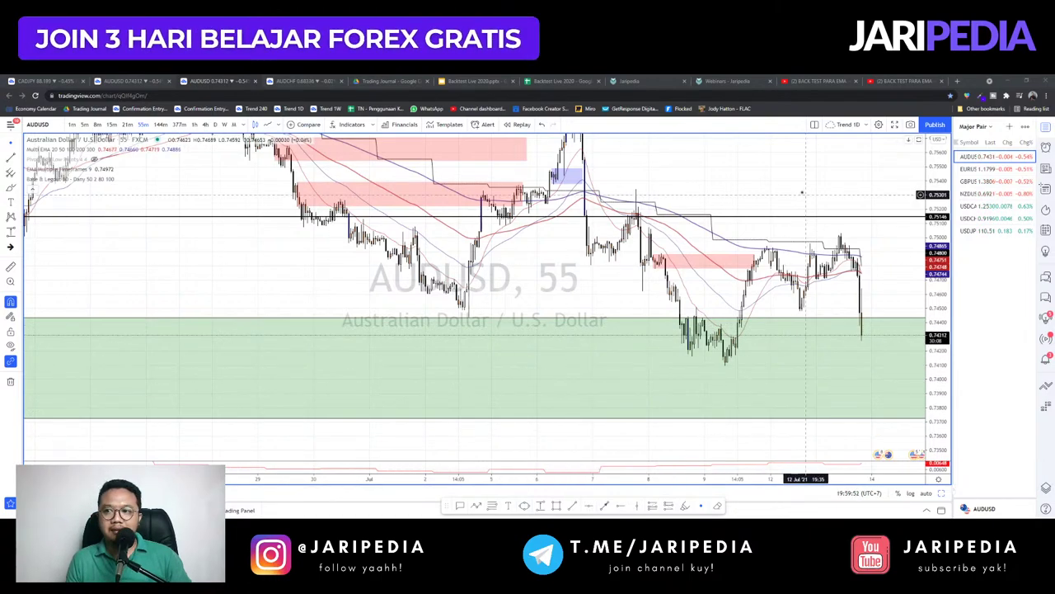
drag(798, 211, 782, 274)
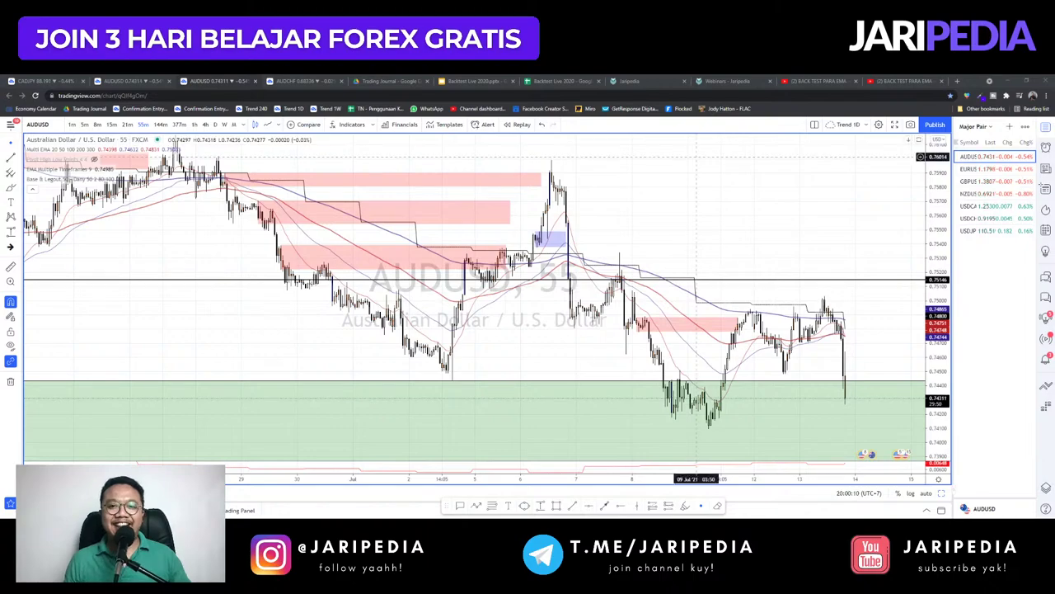
scroll(700, 195, up, 3)
scroll(700, 195, up, 2)
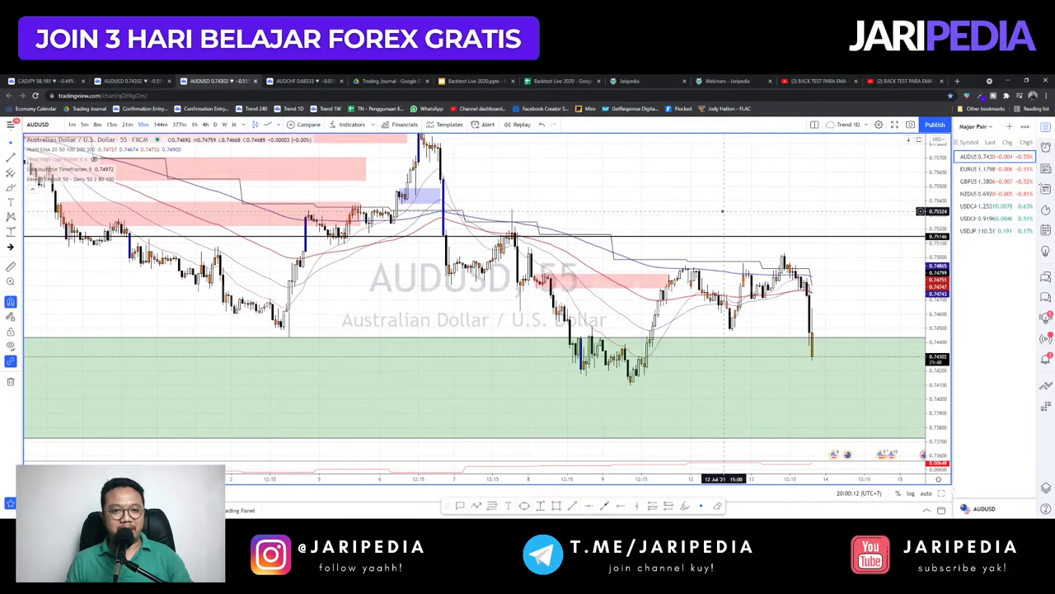
drag(607, 225, 615, 212)
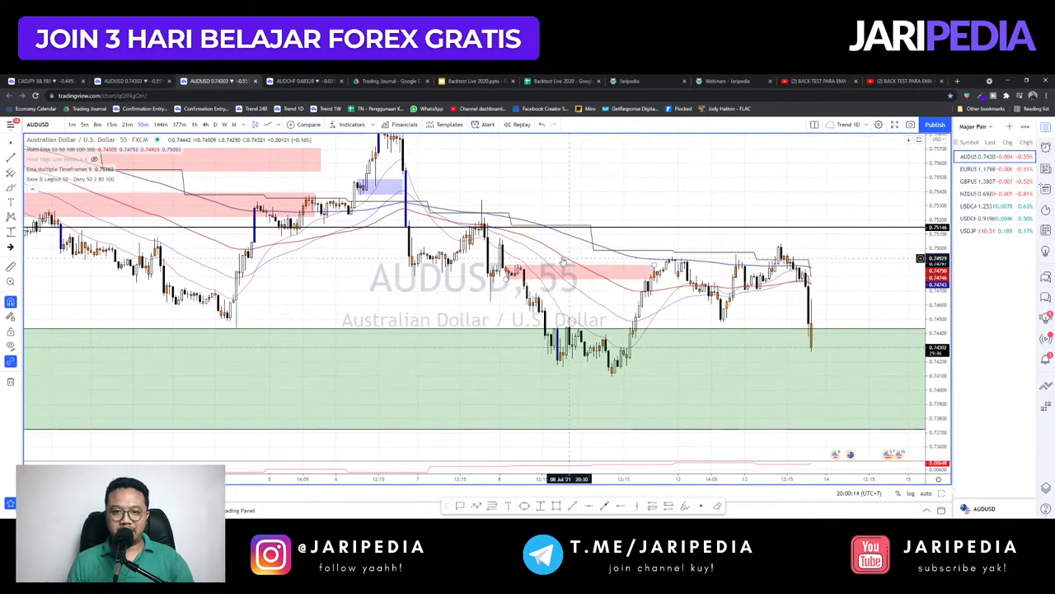
drag(938, 310, 937, 194)
drag(860, 263, 878, 294)
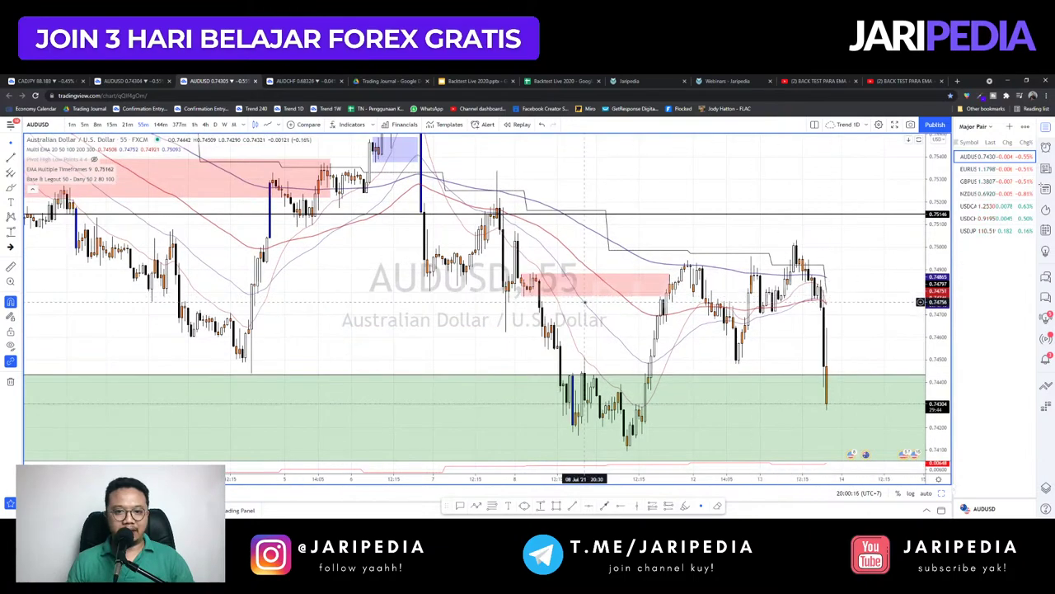
scroll(582, 305, down, 3)
drag(583, 304, 675, 313)
scroll(679, 312, up, 2)
drag(605, 311, 623, 351)
scroll(643, 340, up, 1)
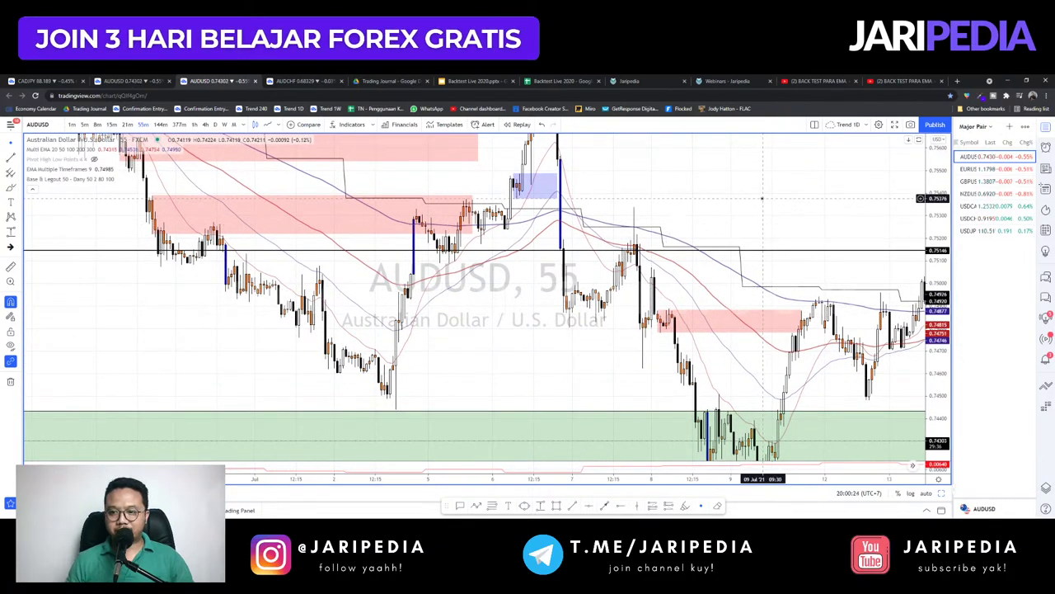
- Switch the AUDUSD chart to the 1-hour timeframe and inspect its latest candles
text(60)
key(Return)
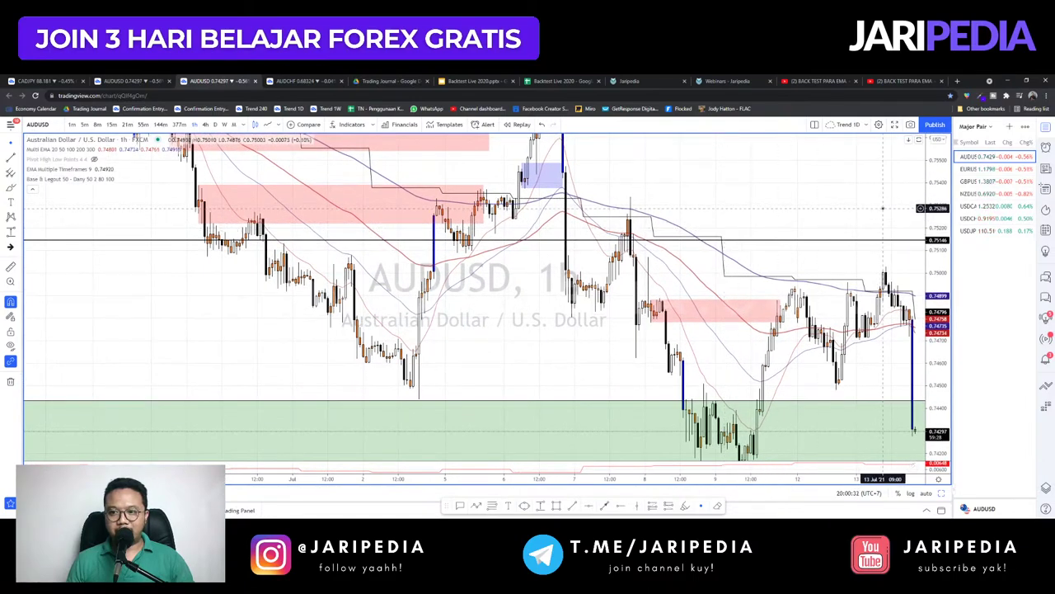
drag(879, 211, 786, 257)
scroll(725, 279, up, 2)
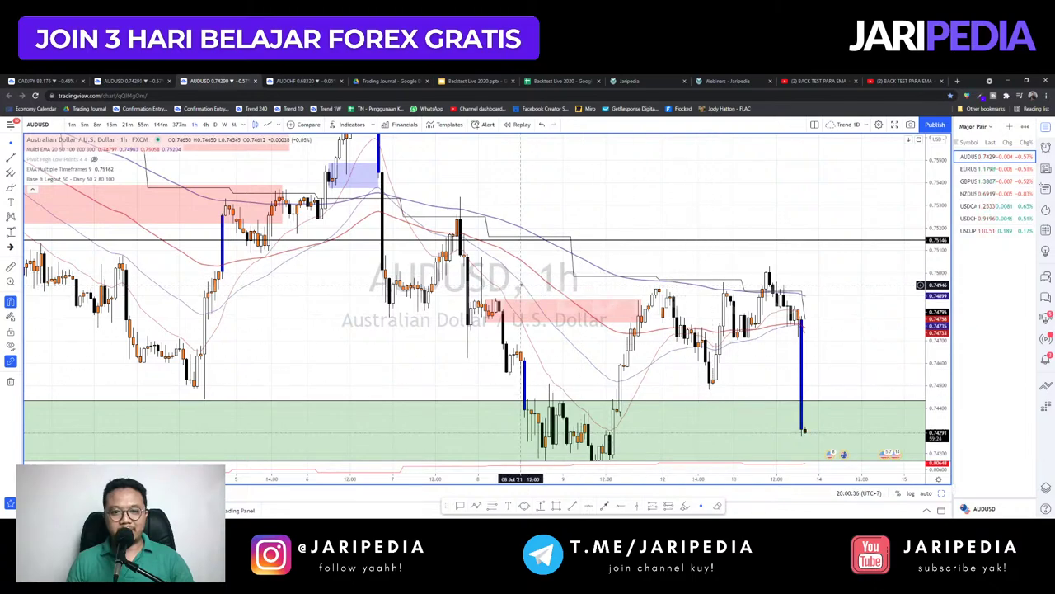
- Switch AUDUSD to the 15-minute timeframe and examine the price action around the red zone from 8 July onward
text(15)
key(Return)
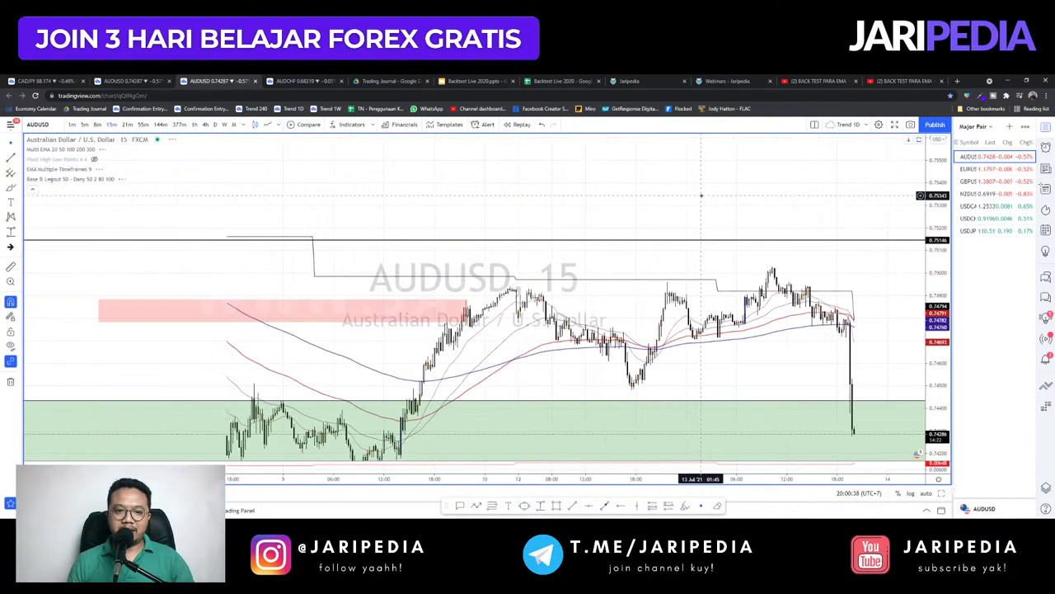
scroll(700, 196, down, 3)
drag(651, 211, 834, 196)
scroll(723, 200, up, 4)
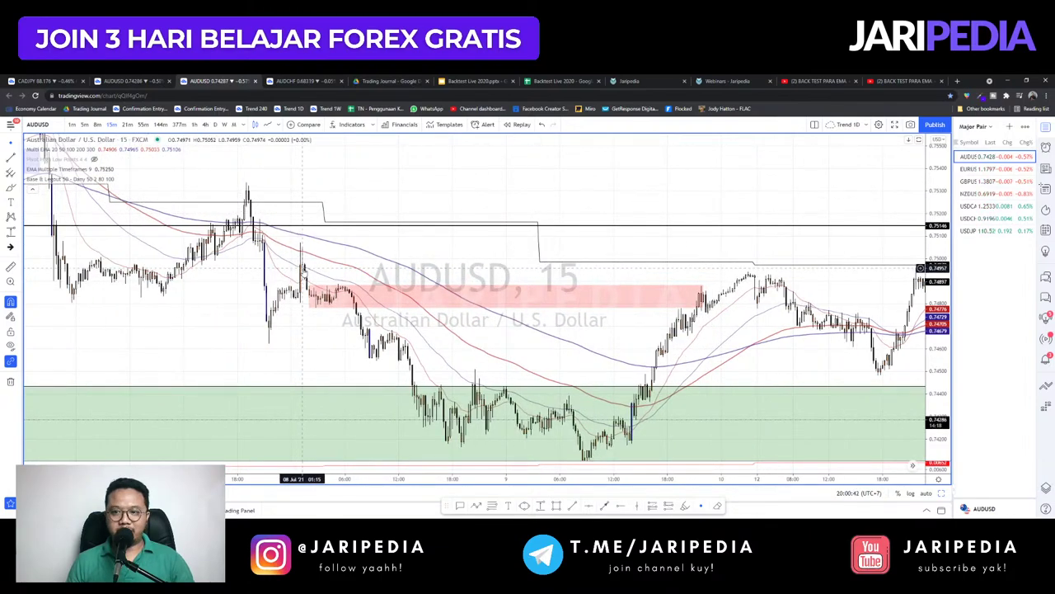
scroll(302, 268, right, 5)
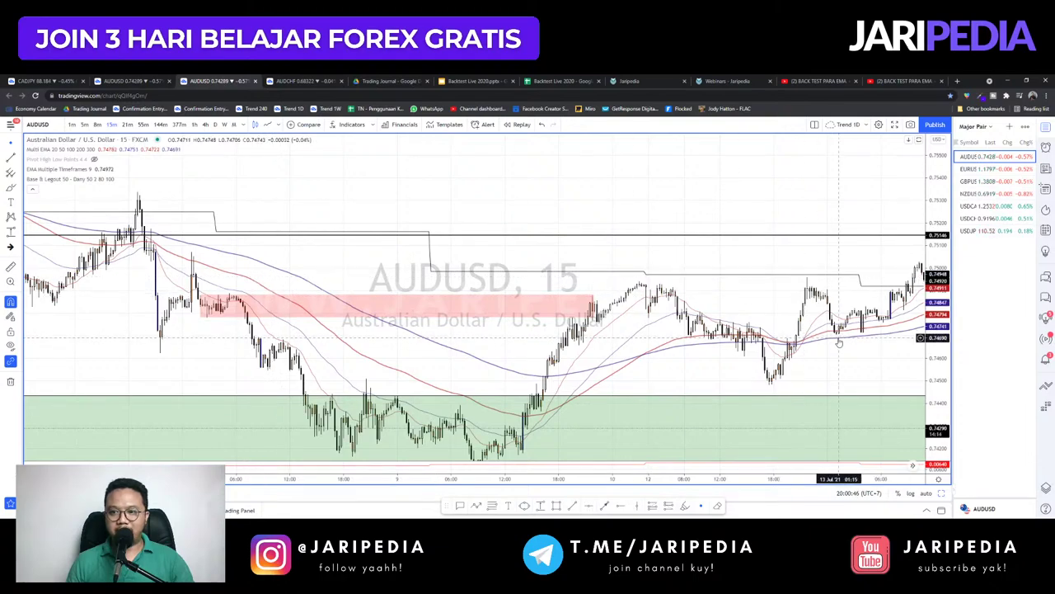
- Return the chart to the 55-minute timeframe and review the latest EURUSD price action
text(55)
key(Return)
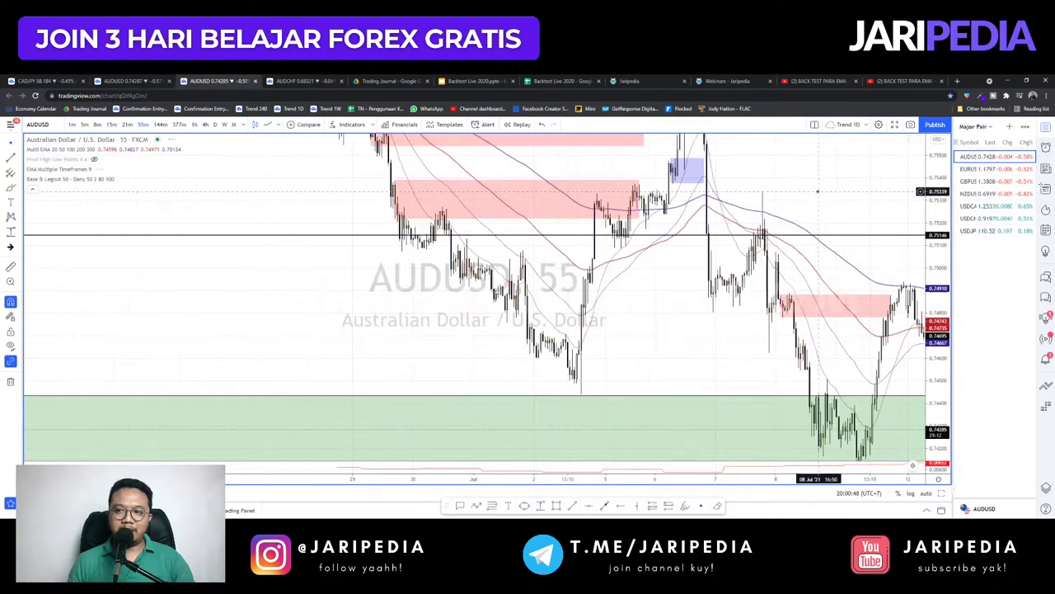
key(Down)
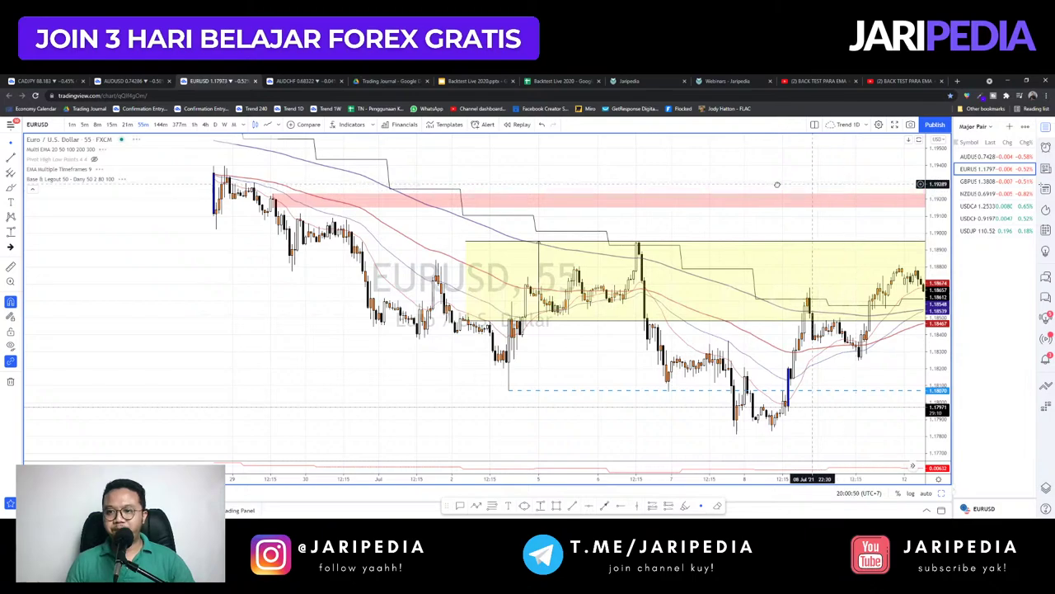
drag(778, 184, 700, 175)
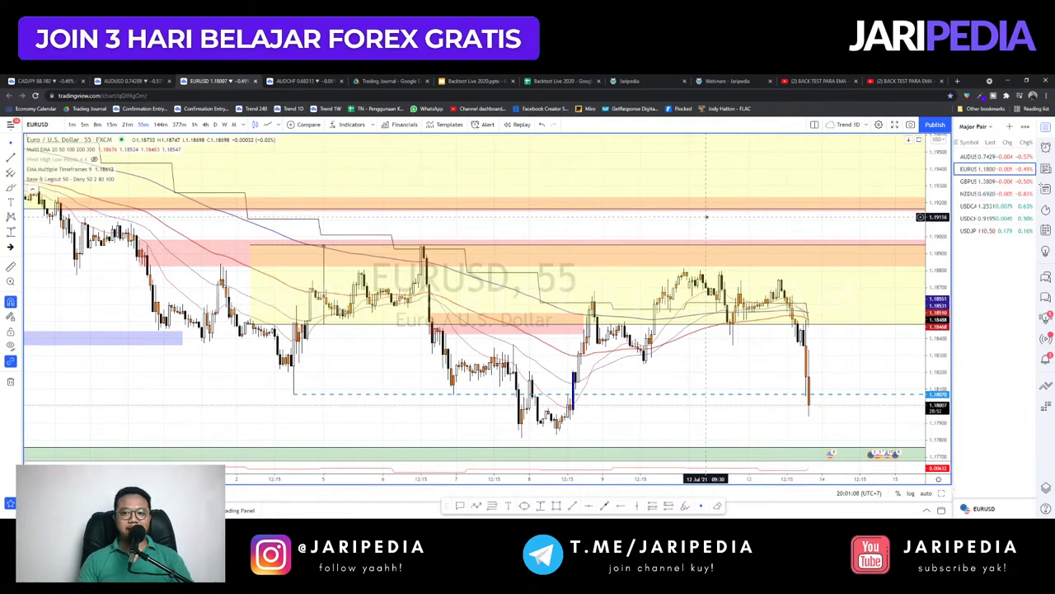
- Display the GBPUSD 55-minute chart and examine its recent swings relative to the moving averages and green zone
key(Down)
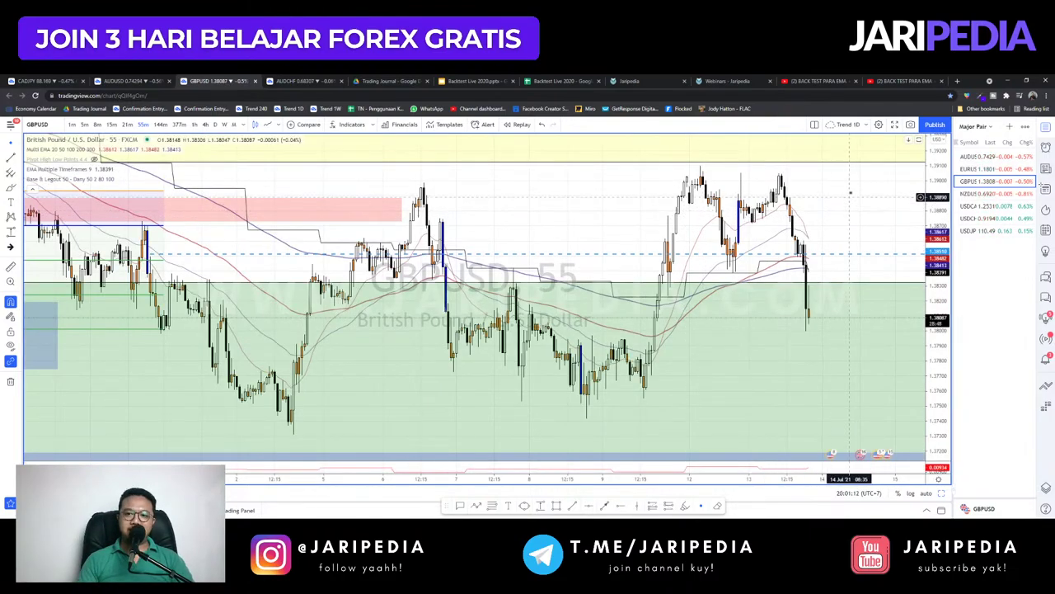
scroll(685, 248, up, 3)
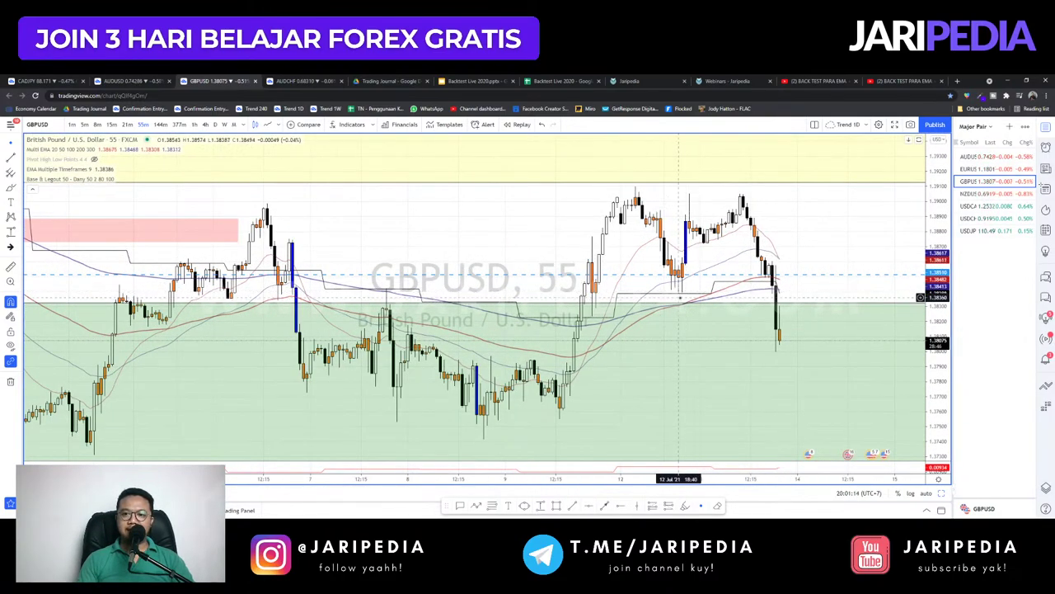
scroll(504, 352, up, 2)
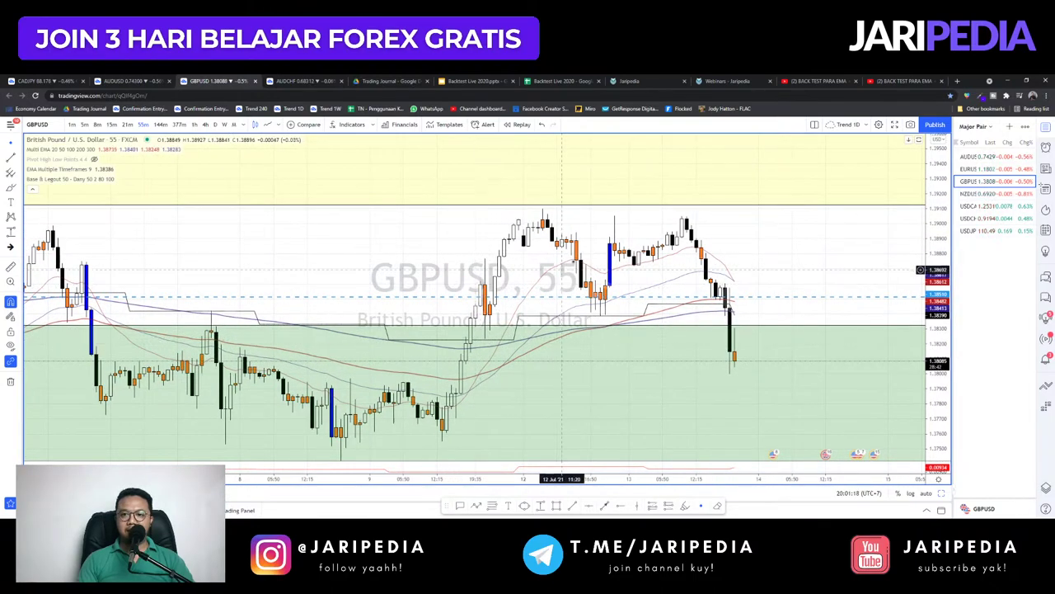
drag(774, 243, 801, 247)
scroll(650, 305, down, 3)
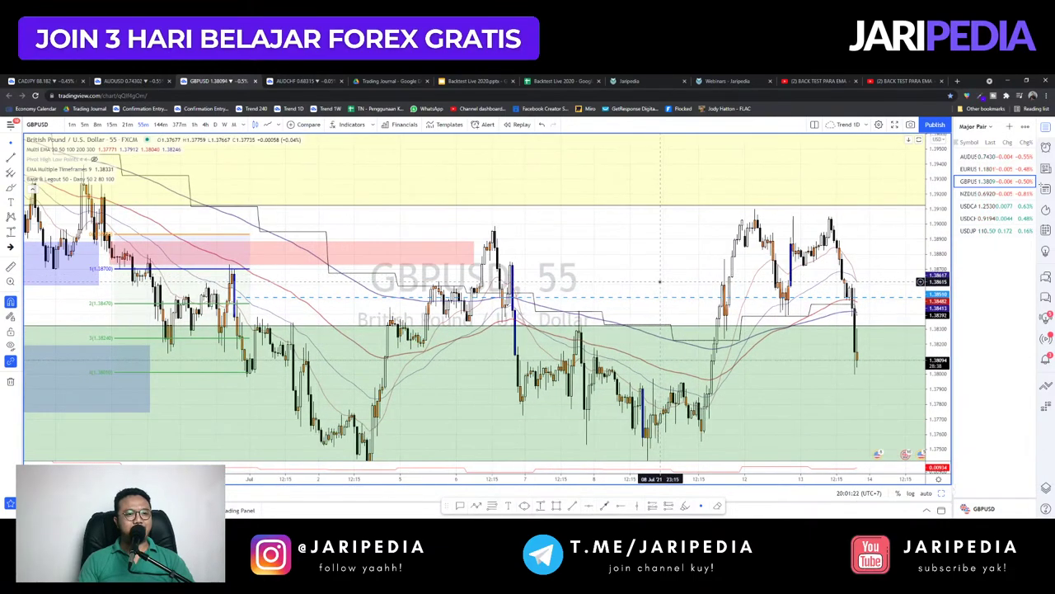
scroll(652, 305, down, 2)
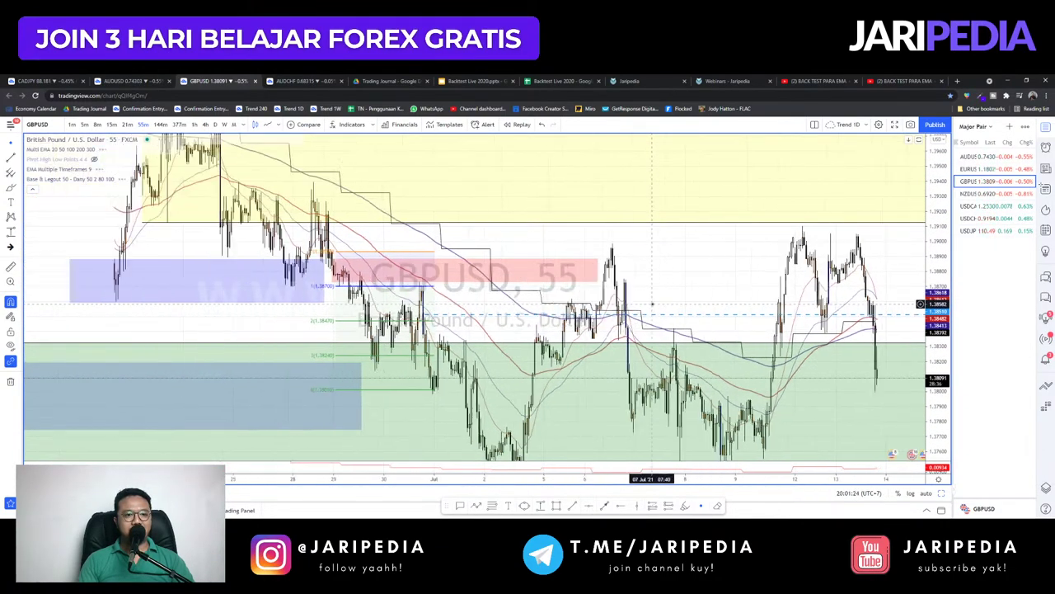
scroll(374, 305, up, 1)
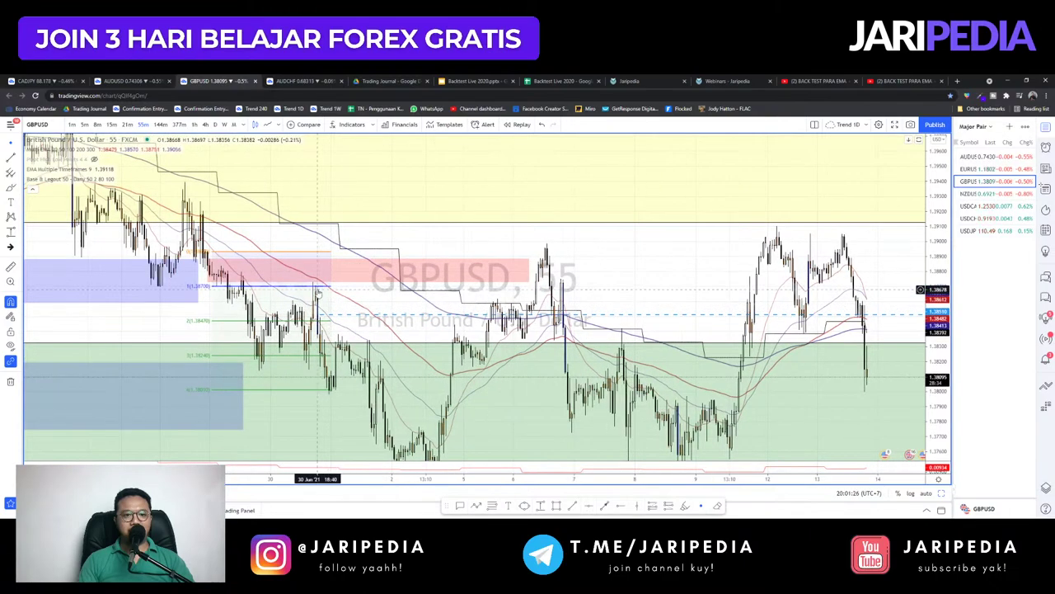
- Inspect GBPUSD's earlier price action around the red zone and the Fibonacci levels near 30 June
drag(639, 277, 829, 271)
scroll(710, 292, up, 4)
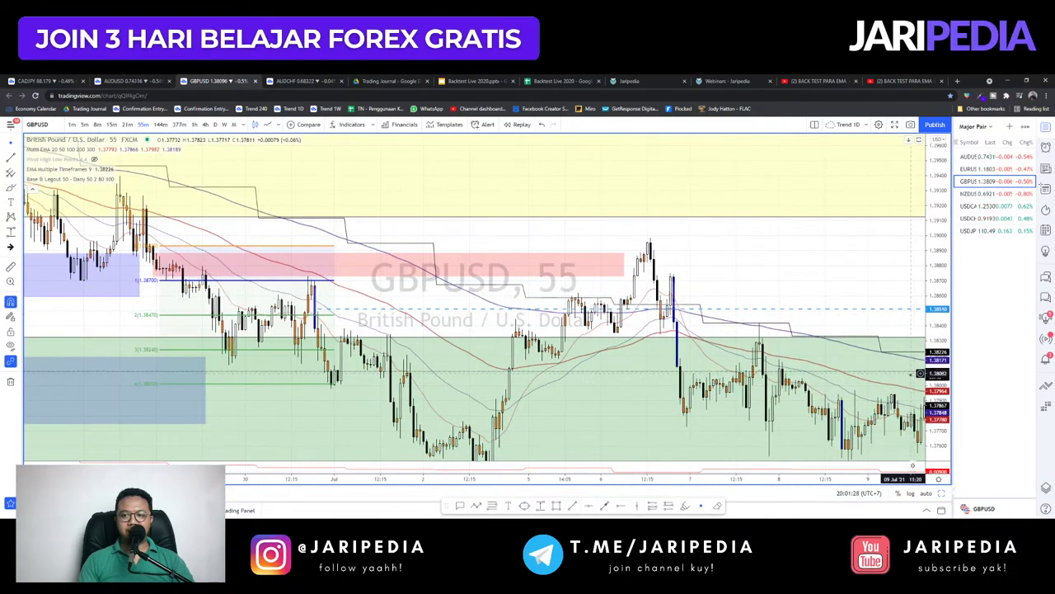
drag(937, 404, 863, 376)
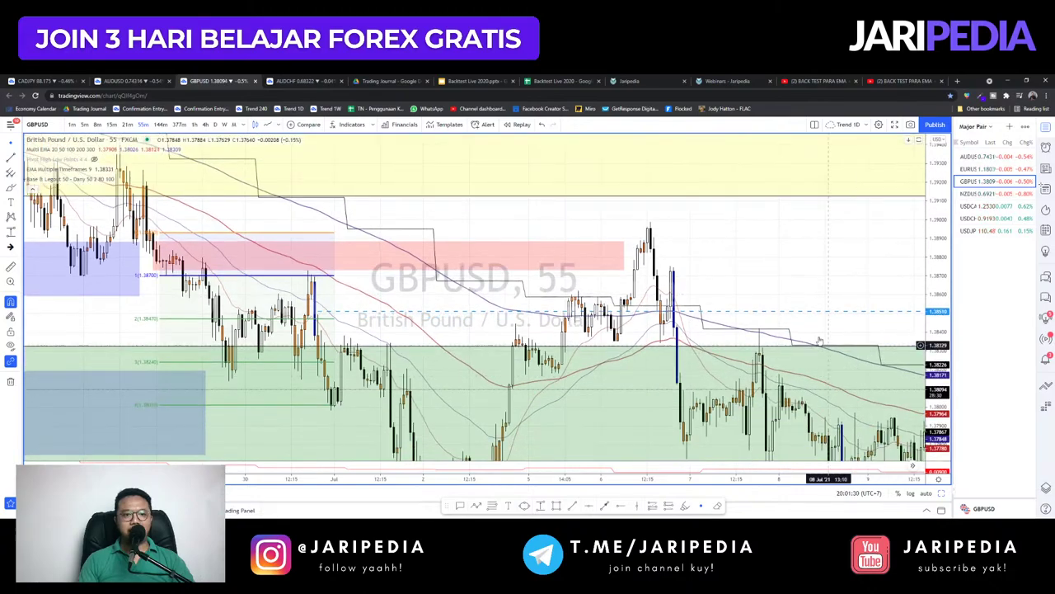
drag(789, 276, 625, 254)
scroll(844, 262, down, 5)
scroll(309, 290, down, 4)
scroll(494, 334, up, 4)
scroll(500, 334, up, 3)
- Display the NZDUSD 55-minute chart and enlarge its price scale to inspect the recent candles
key(Down)
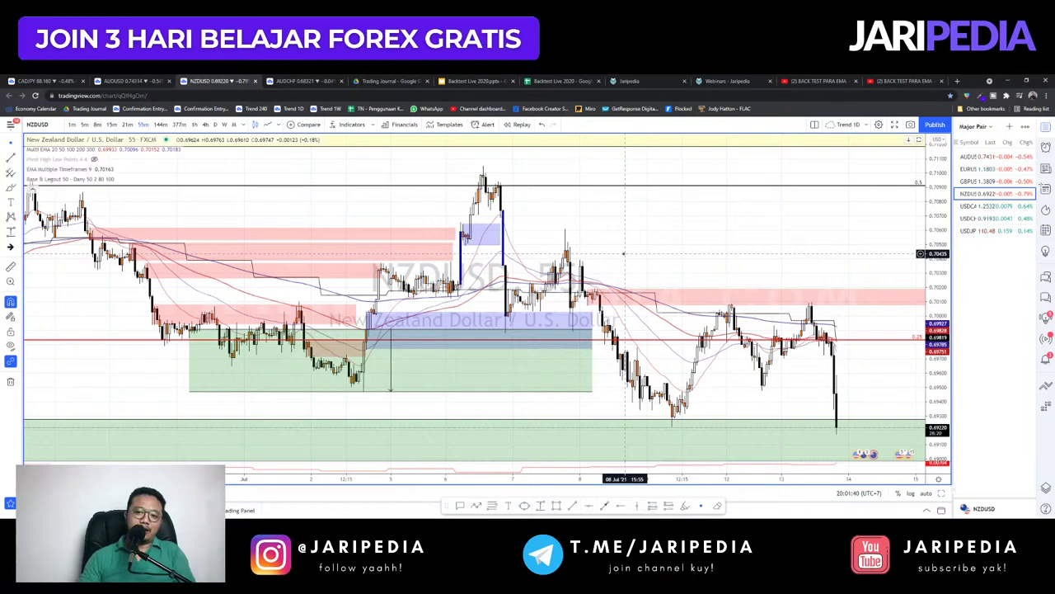
scroll(792, 330, up, 2)
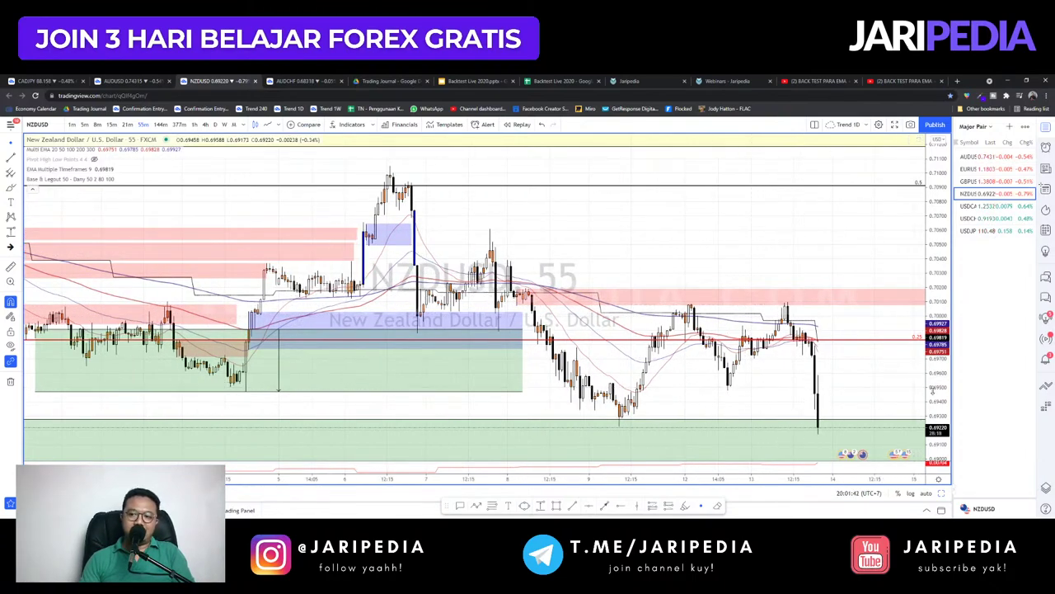
drag(932, 391, 932, 302)
drag(670, 212, 674, 194)
- Compare the NZDUSD chart on the 1-hour and 55-minute timeframes, ending on 55 minutes
text(60)
key(Return)
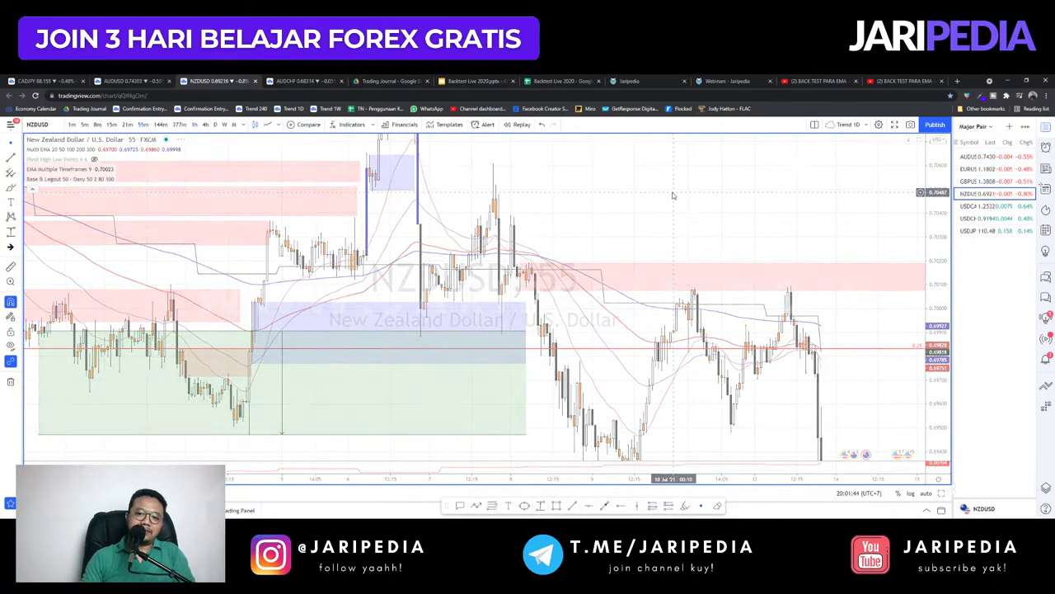
text(1h)
key(Return)
text(55)
key(Return)
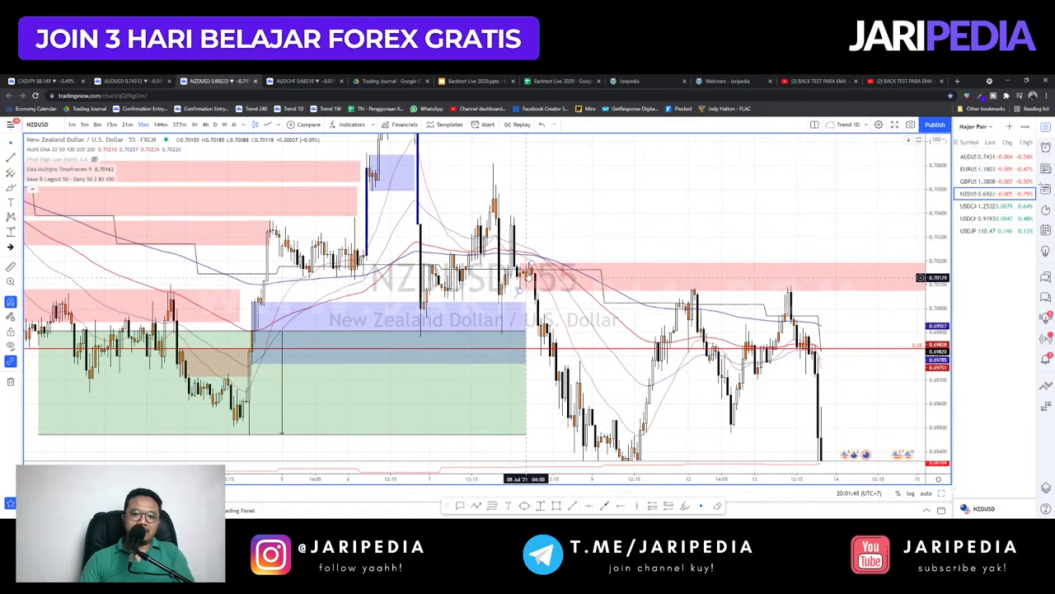
- Set NZDUSD to the 1-hour timeframe and examine the candles where the red zone extending to the latest price begins
text(60)
key(Return)
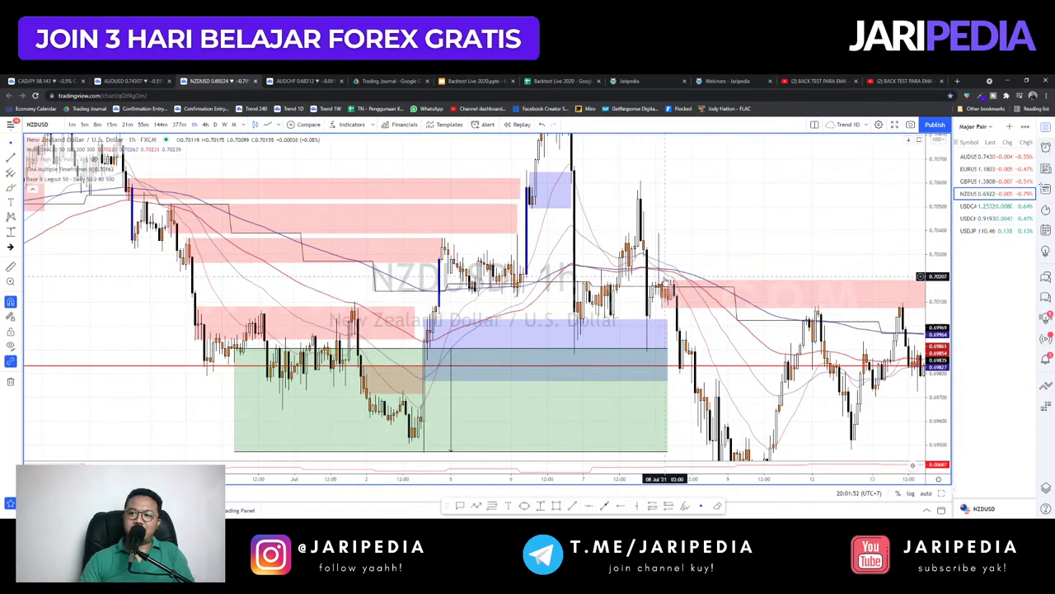
drag(711, 239, 691, 229)
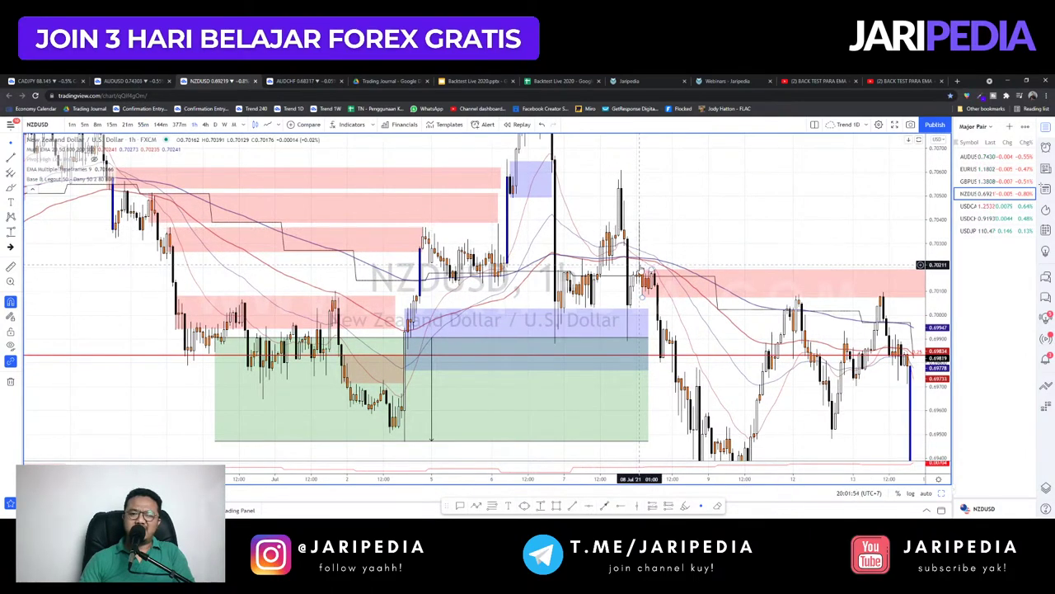
drag(640, 265, 557, 279)
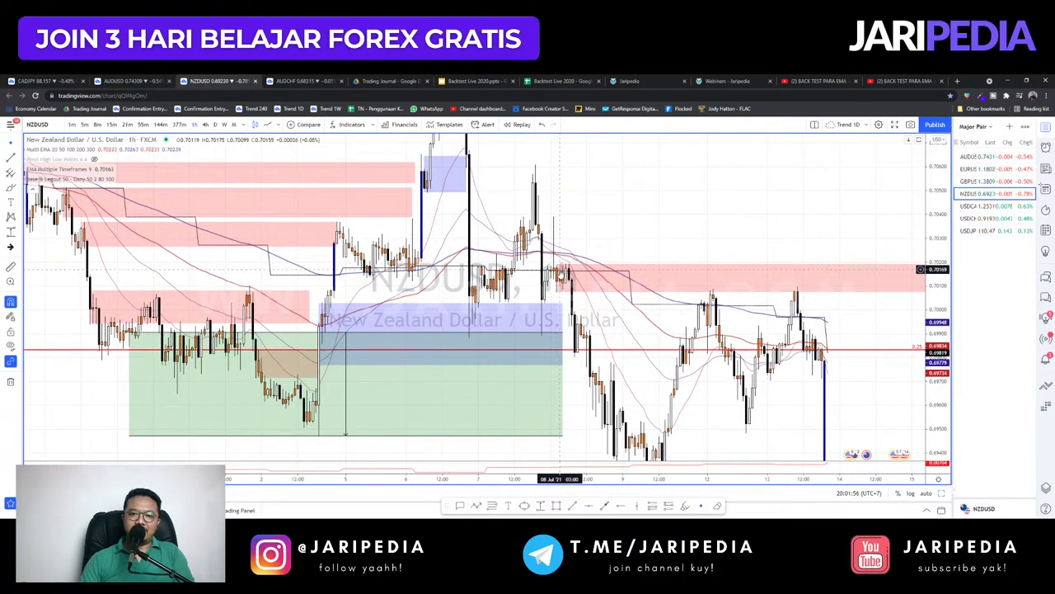
scroll(718, 234, up, 2)
drag(717, 239, 665, 210)
scroll(682, 260, down, 3)
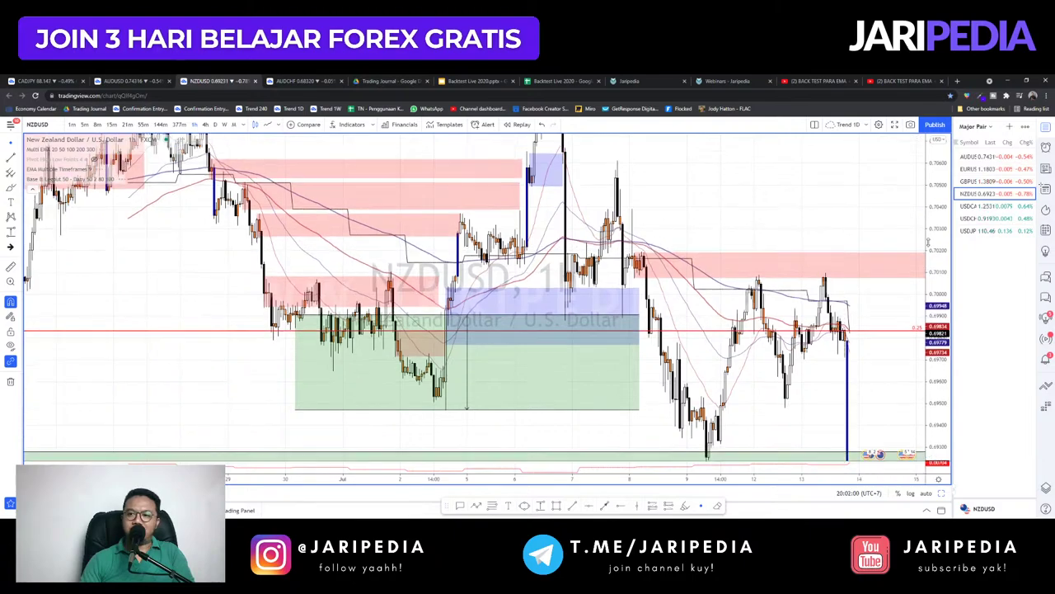
- Display the USDCAD 1-hour chart from the Major Pair watchlist
key(Down)
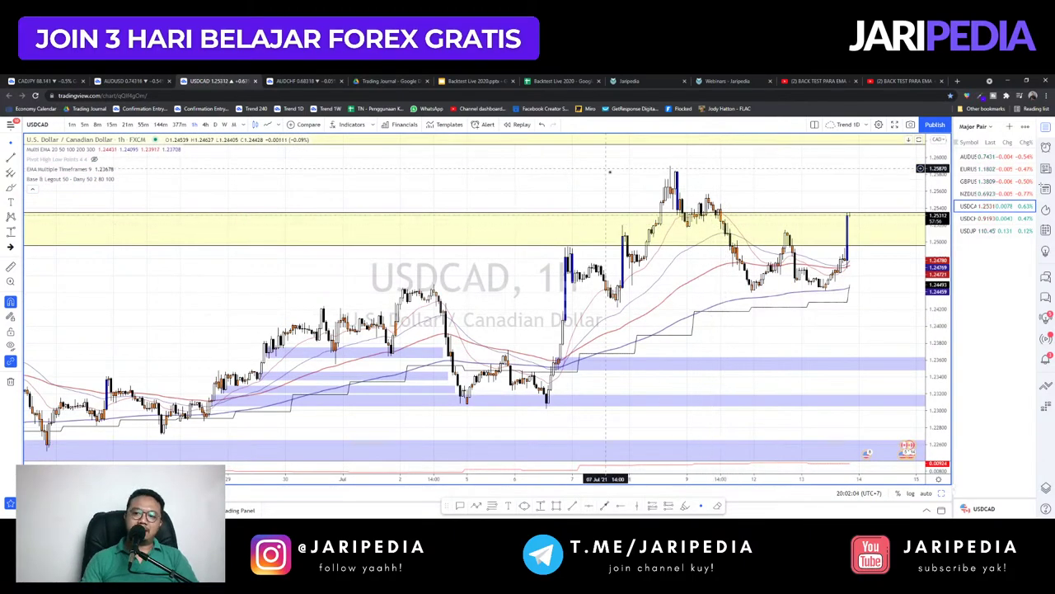
- Draw a blue zone on the USDCAD 1-hour chart from 1.24852 to about 1.24686, starting just before the latest strong bullish candle
scroll(864, 265, up, 2)
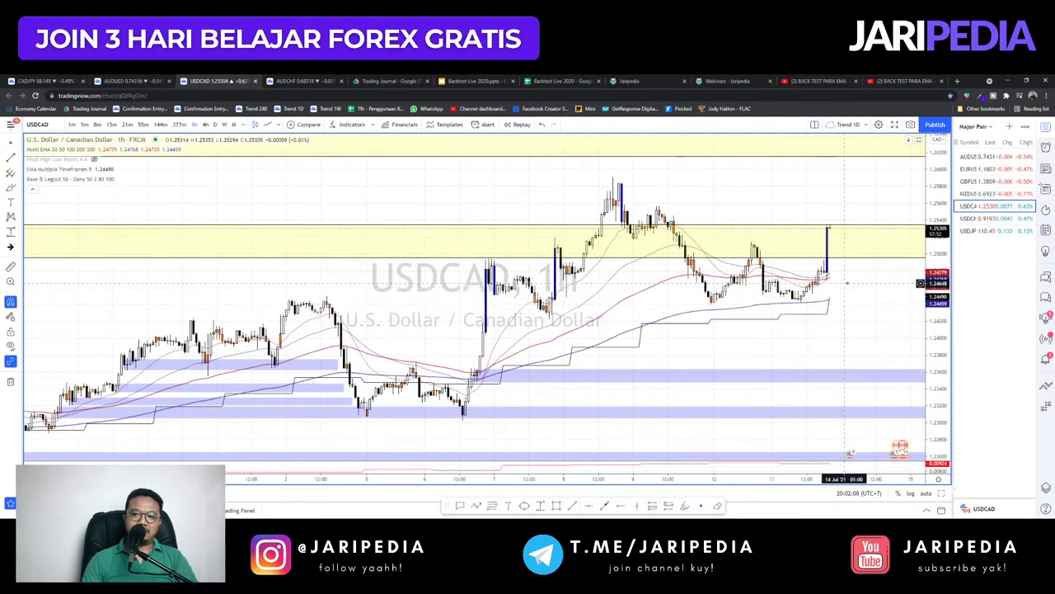
drag(935, 310, 935, 239)
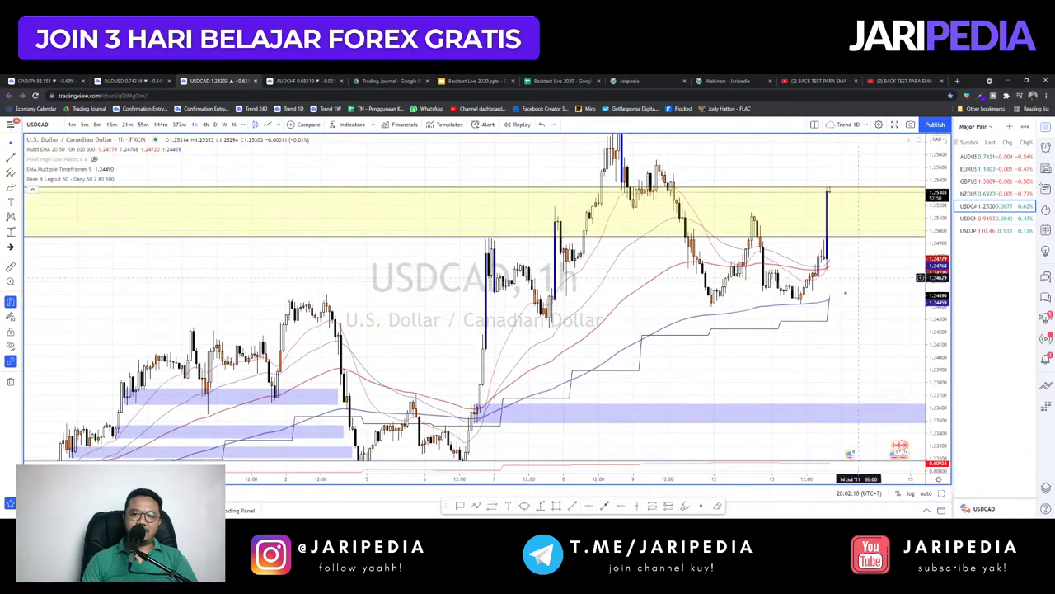
drag(827, 288, 807, 331)
scroll(831, 310, up, 3)
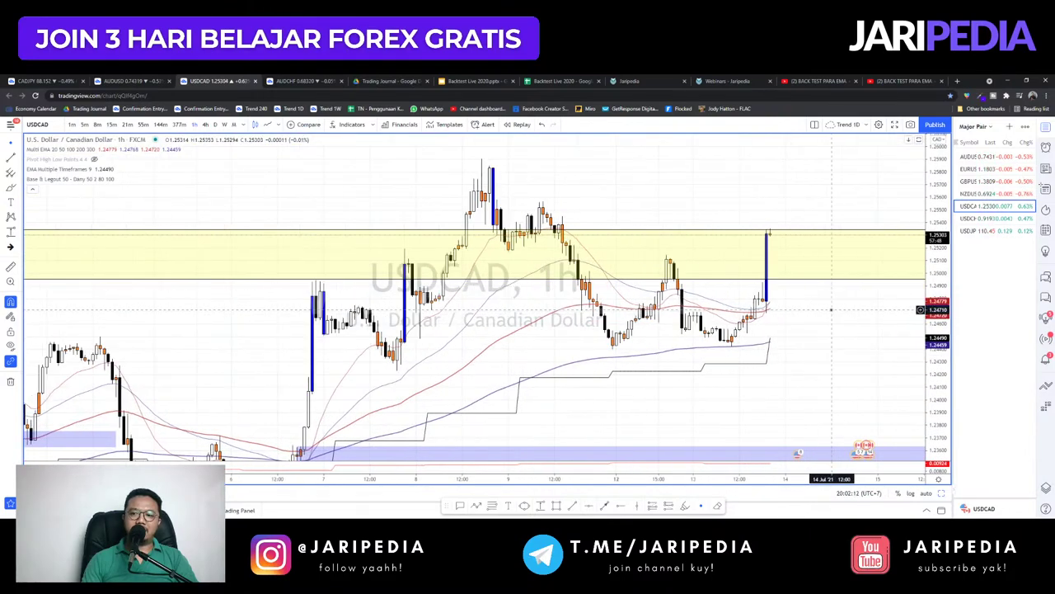
scroll(883, 326, up, 2)
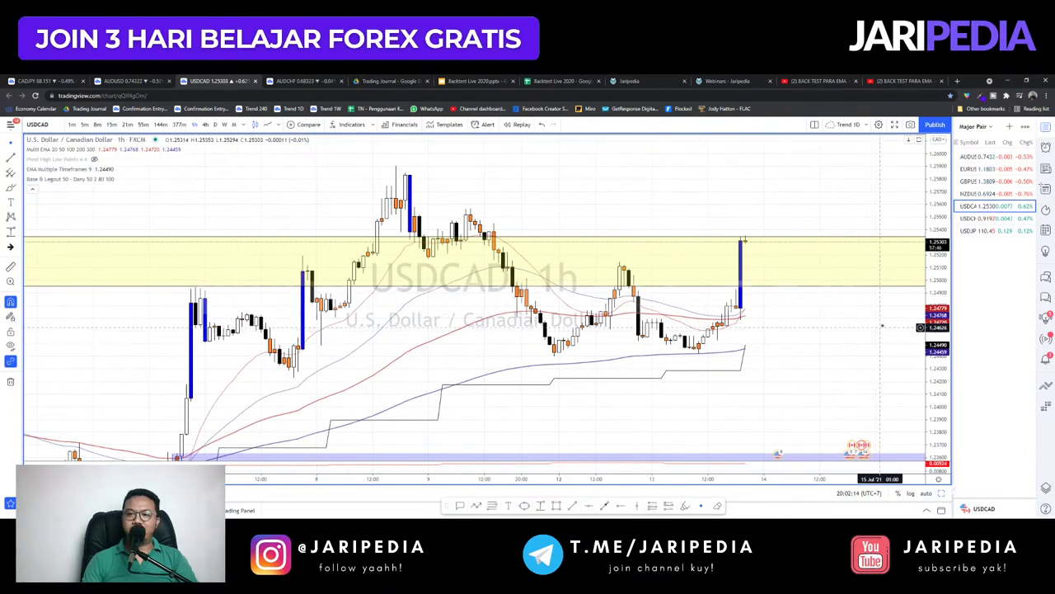
drag(933, 355, 933, 287)
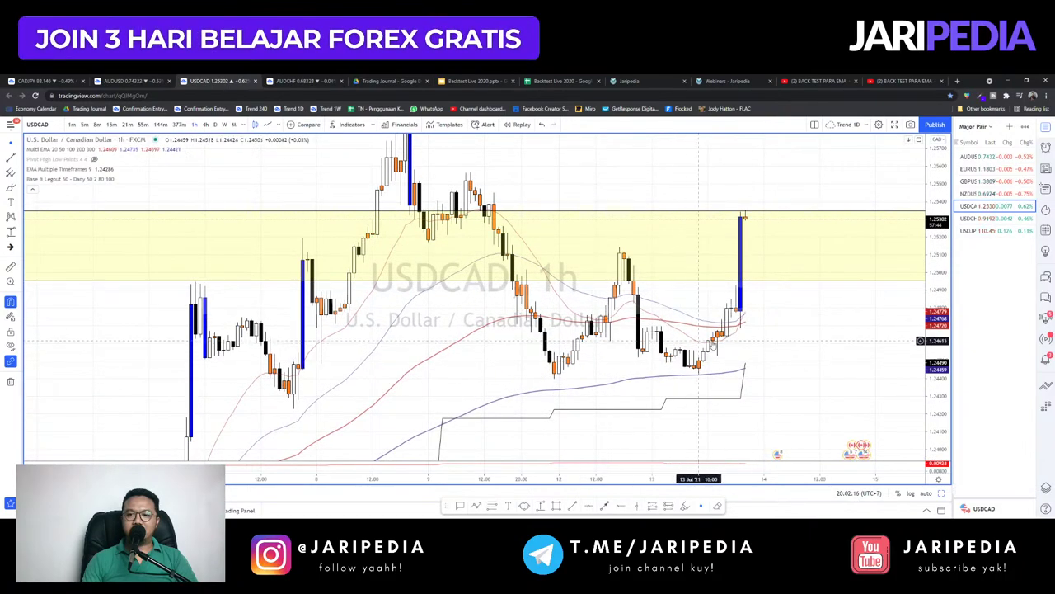
drag(830, 324, 838, 282)
scroll(827, 288, up, 3)
scroll(743, 299, down, 4)
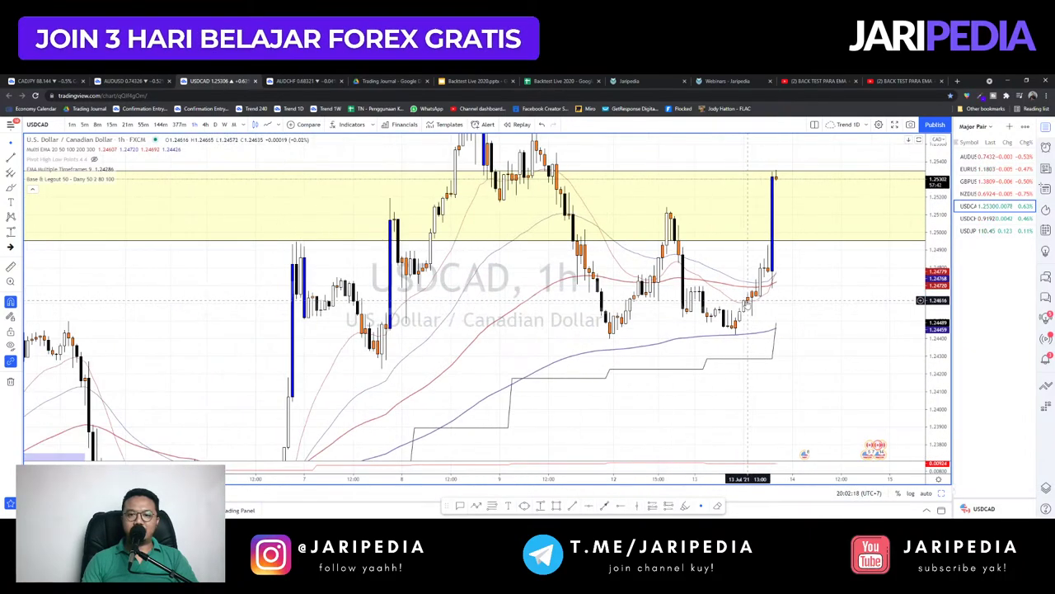
drag(821, 331, 813, 346)
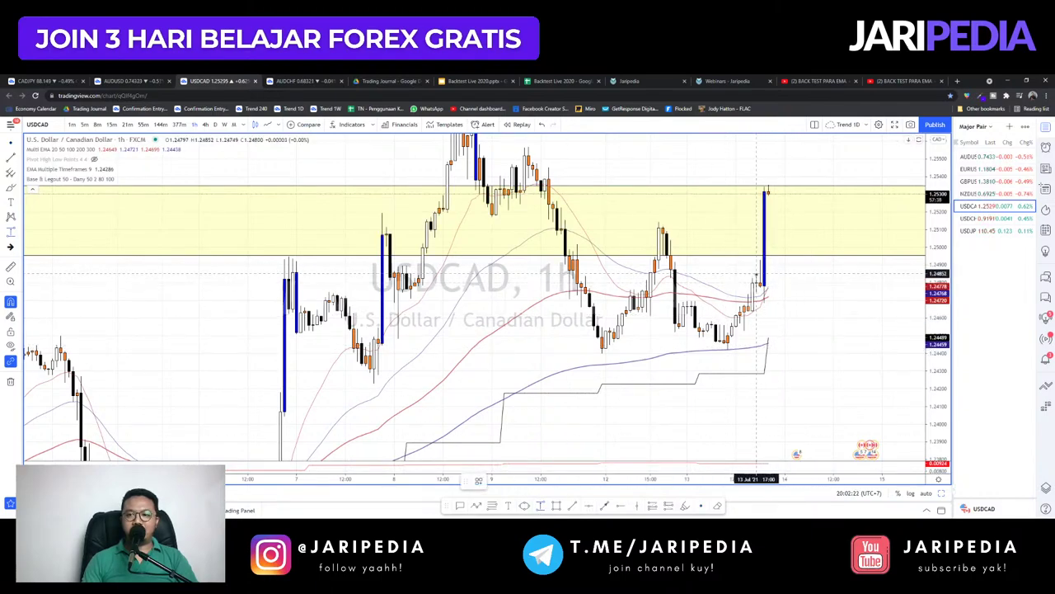
drag(757, 273, 764, 303)
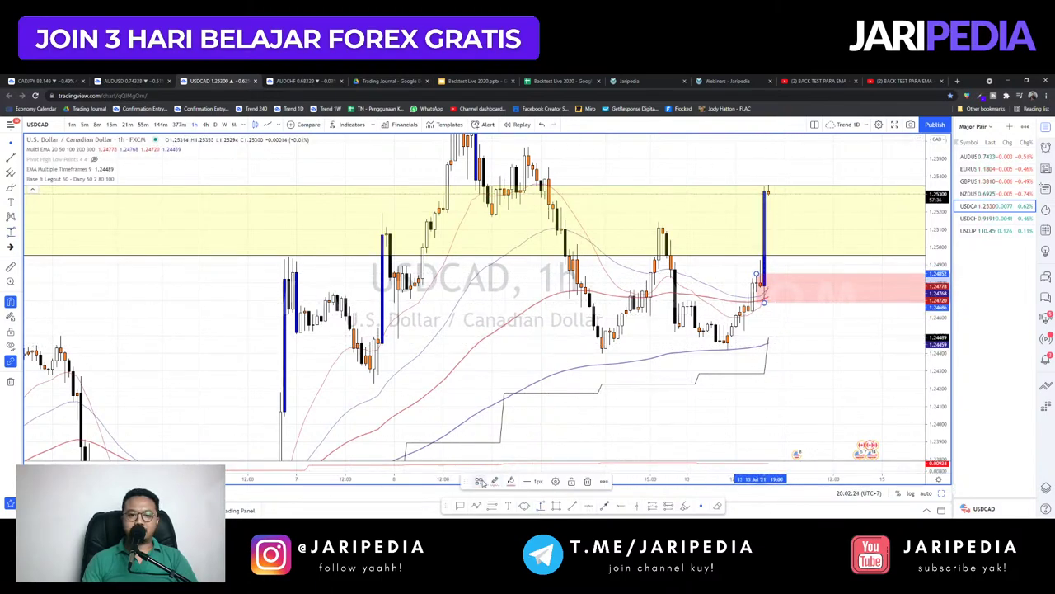
- On the USDCAD 55-minute timeframe, readjust the new blue zone to span about 1.24735 to 1.24529, and return to 1 hour
text(55)
key(Return)
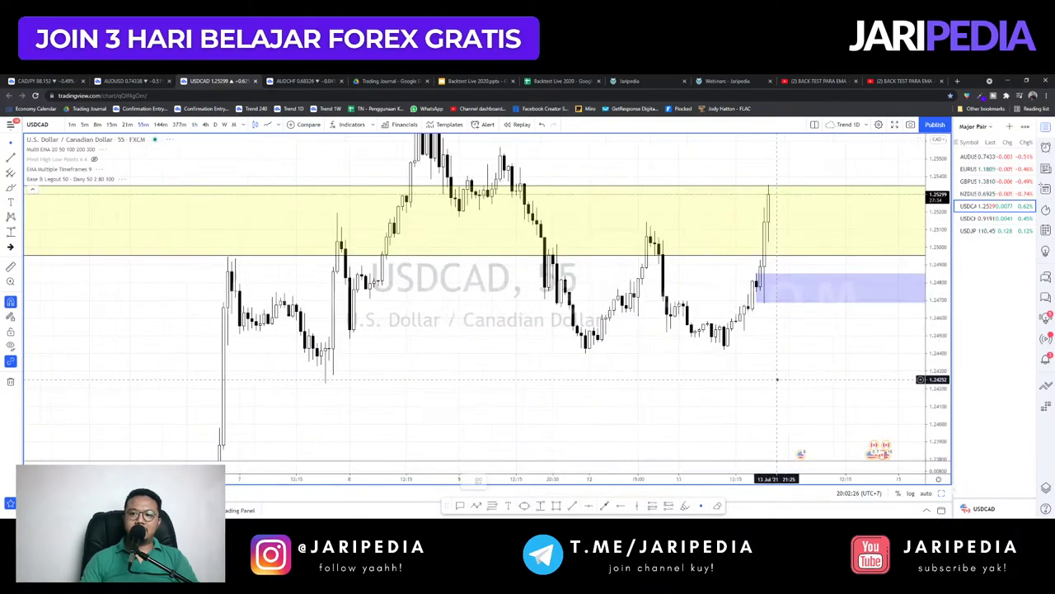
drag(764, 303, 744, 330)
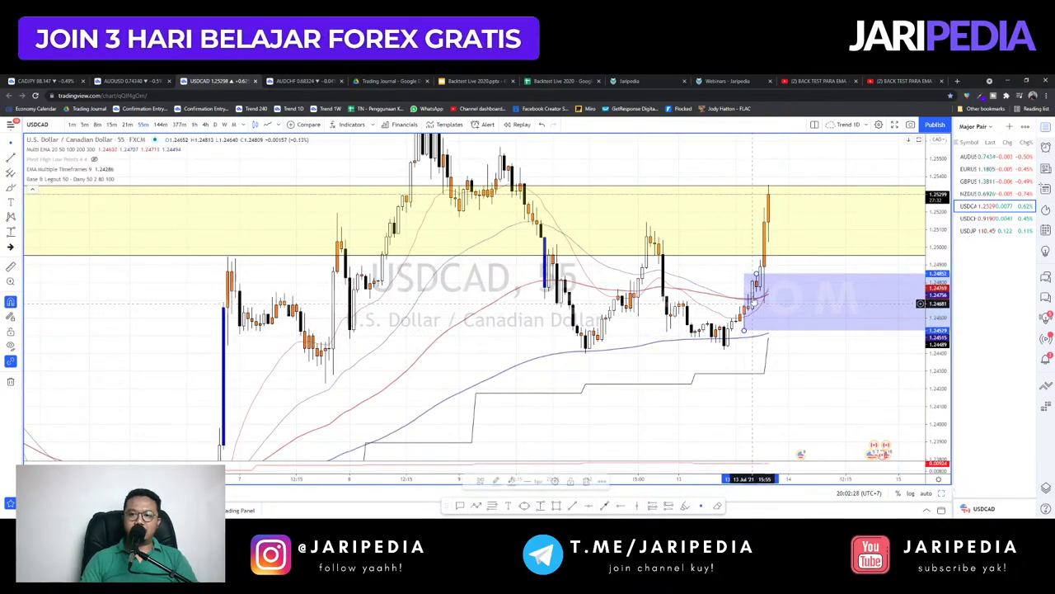
drag(757, 273, 748, 293)
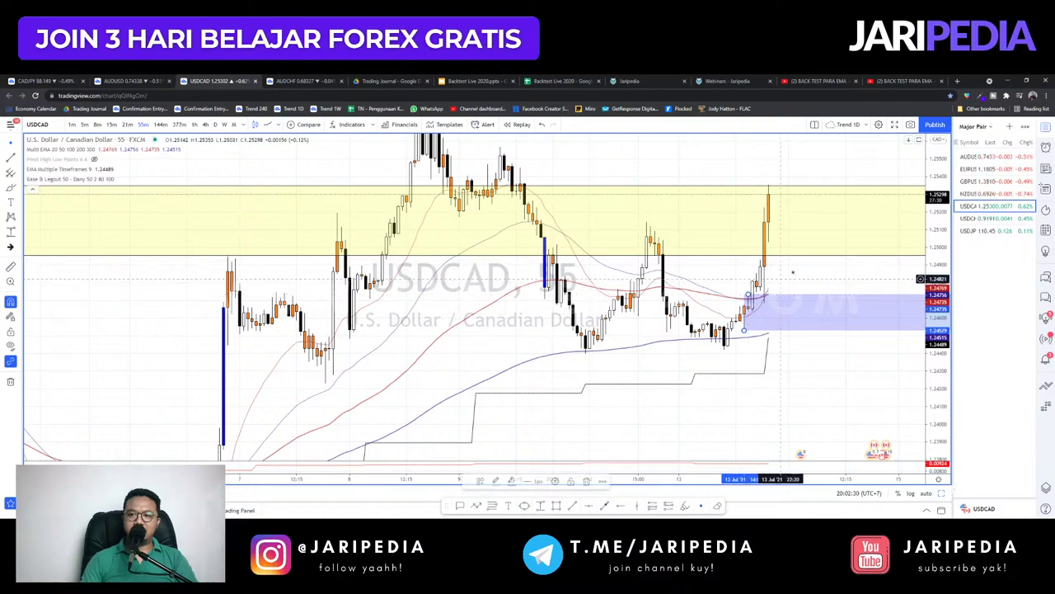
click(786, 268)
text(60)
key(Return)
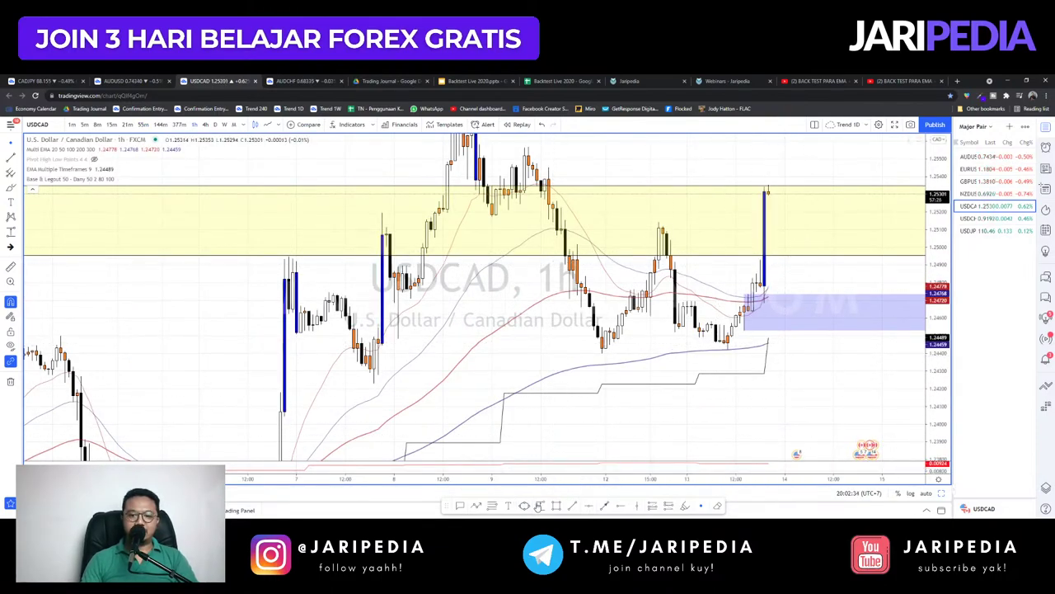
- Draw a second blue zone at the 13 July USDCAD low, spanning 1.24559 to 1.24424
drag(722, 326, 729, 349)
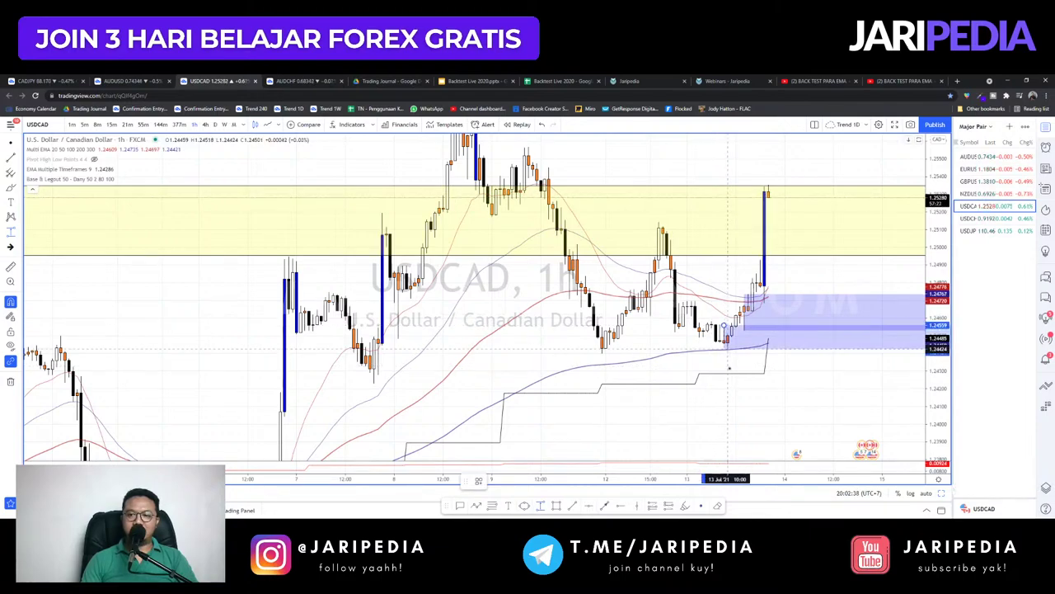
click(729, 367)
- Examine the USDCAD 1-hour price action between the large yellow zone and the two new blue zones
drag(762, 370, 740, 412)
drag(778, 294, 729, 309)
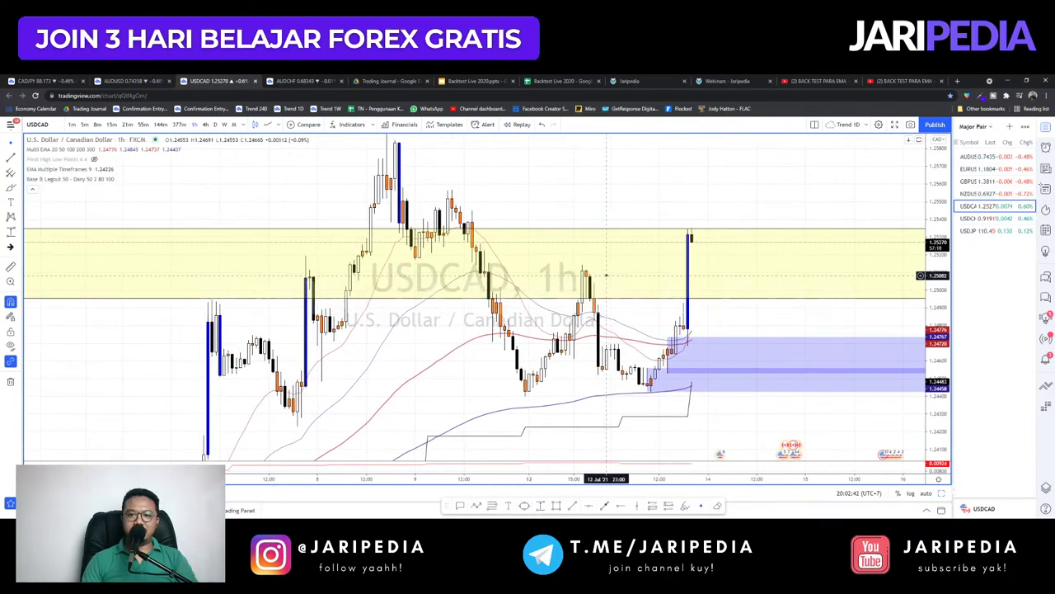
scroll(602, 280, down, 3)
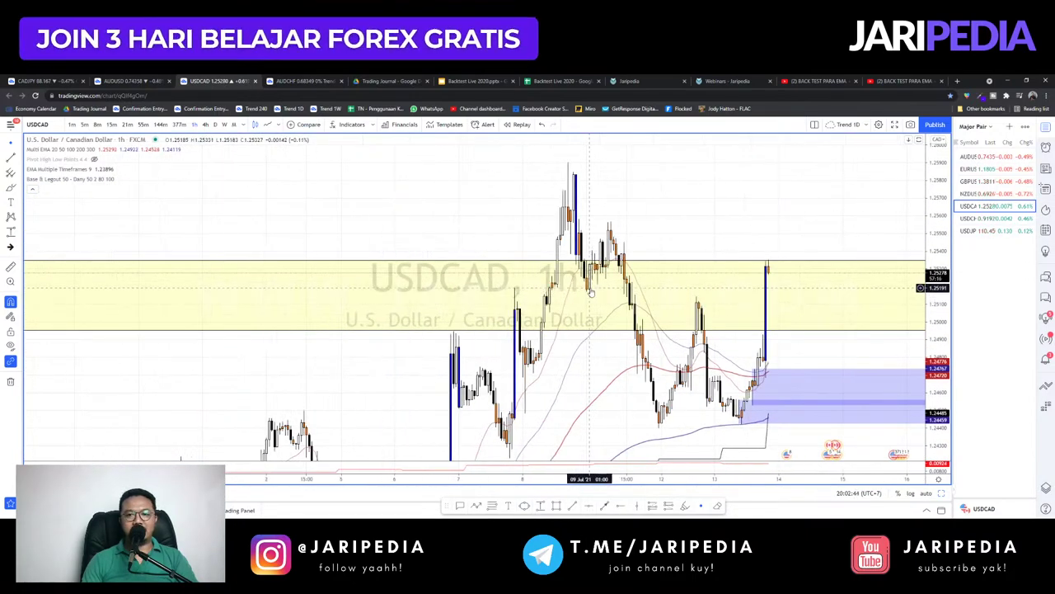
scroll(582, 289, down, 3)
scroll(655, 298, up, 5)
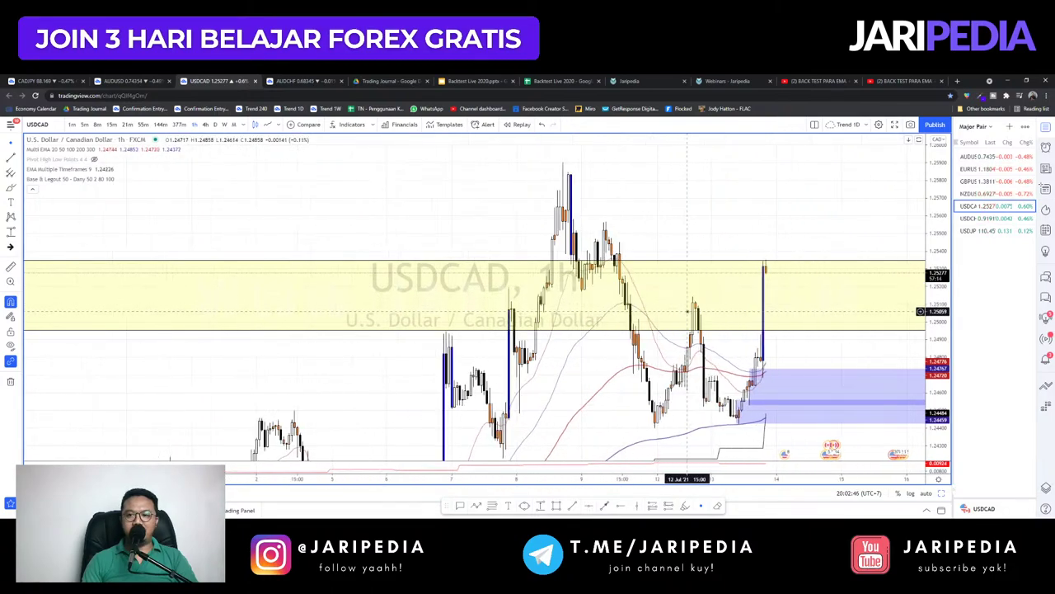
scroll(672, 302, up, 5)
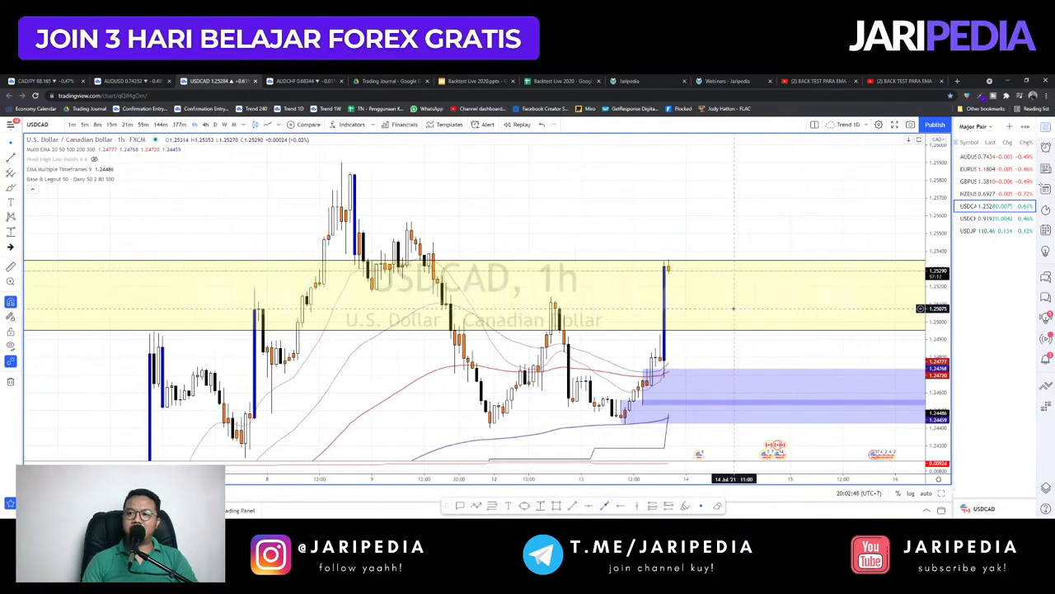
scroll(703, 264, down, 3)
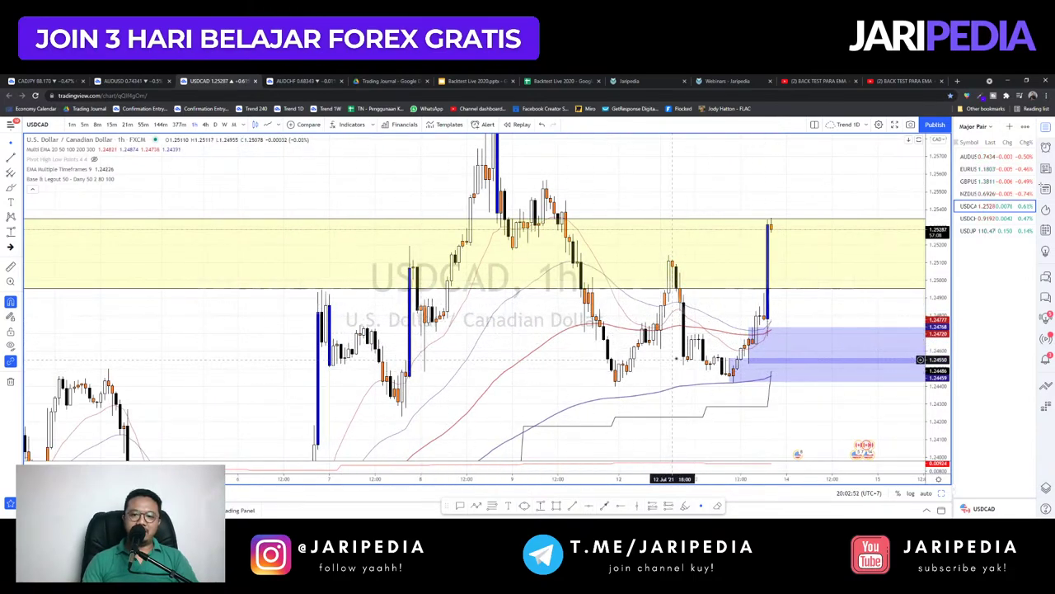
drag(823, 307, 820, 336)
scroll(819, 335, down, 1)
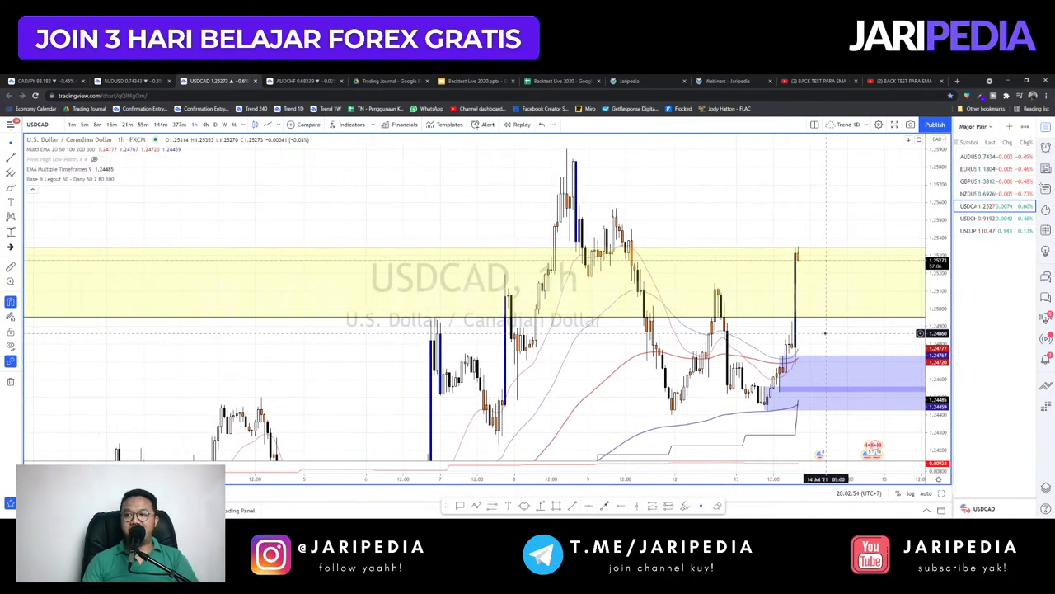
- Display the USDCHF 1-hour chart and extend the red zone's lower edge down to about 0.9165
key(Down)
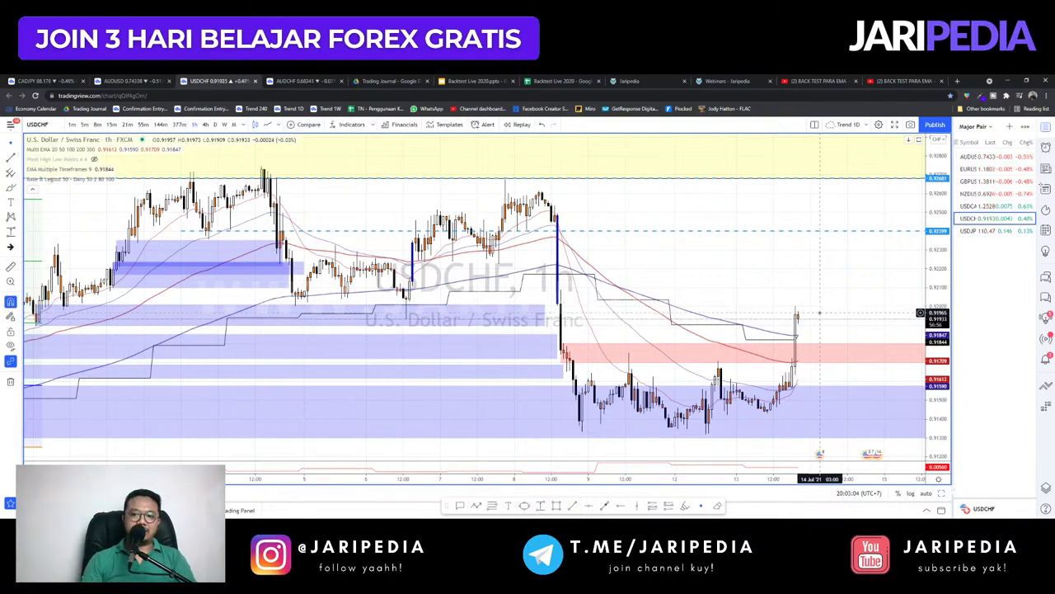
scroll(820, 314, up, 2)
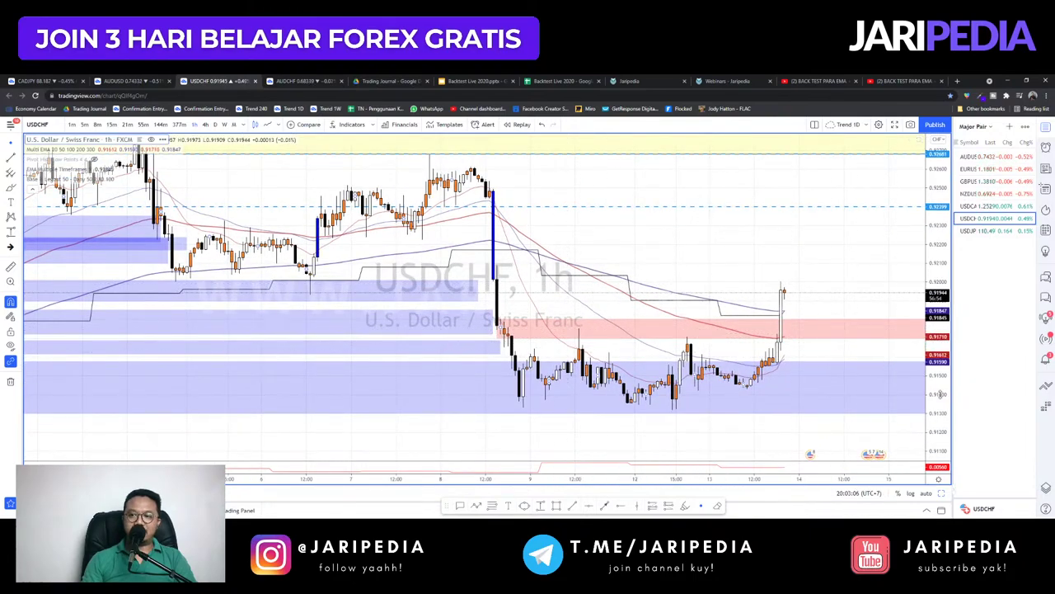
drag(940, 394, 940, 282)
drag(801, 285, 803, 259)
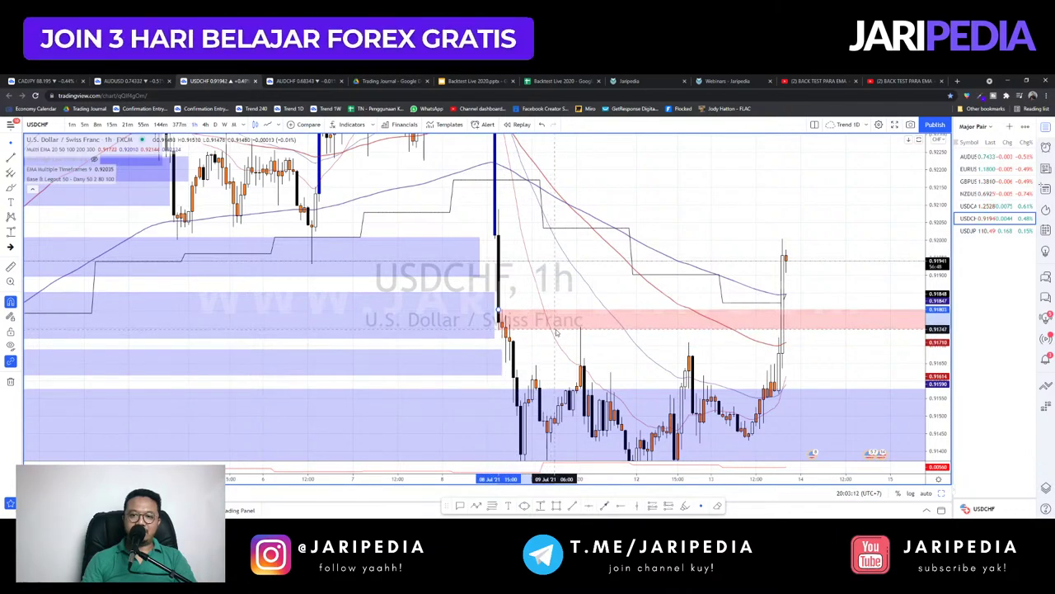
click(510, 337)
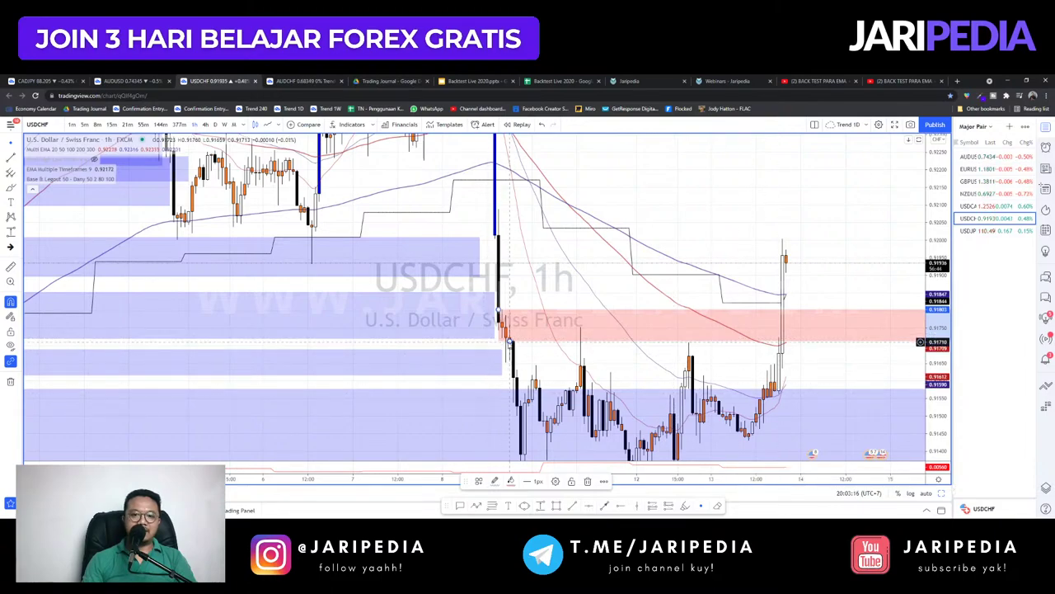
drag(509, 342, 510, 361)
drag(841, 225, 831, 143)
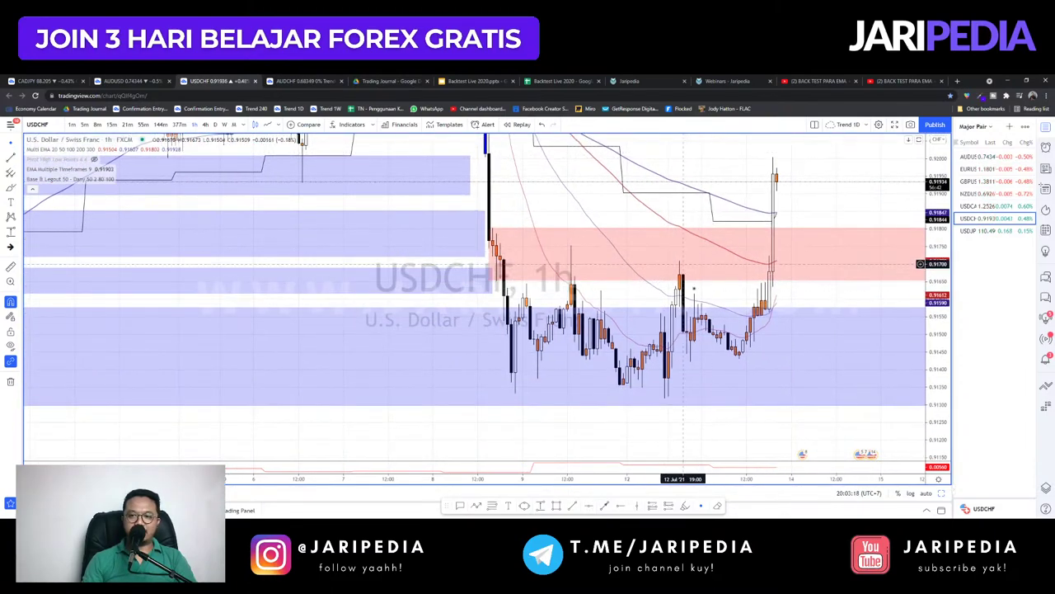
drag(774, 355, 749, 393)
- Display the USDJPY 1-hour chart and enlarge its price scale to inspect the candles meeting the red zone
key(Down)
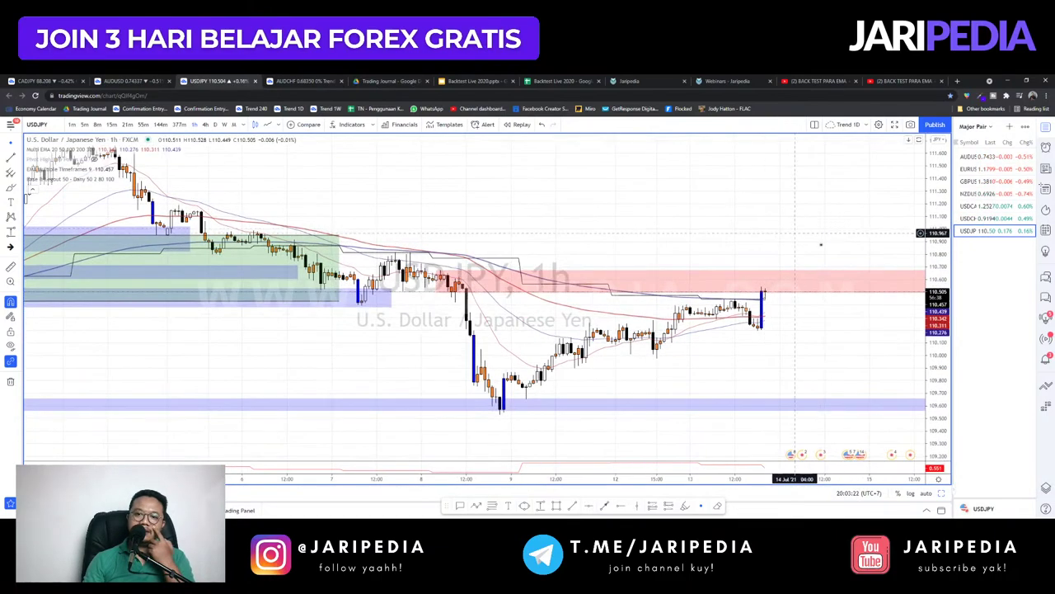
drag(940, 384, 939, 150)
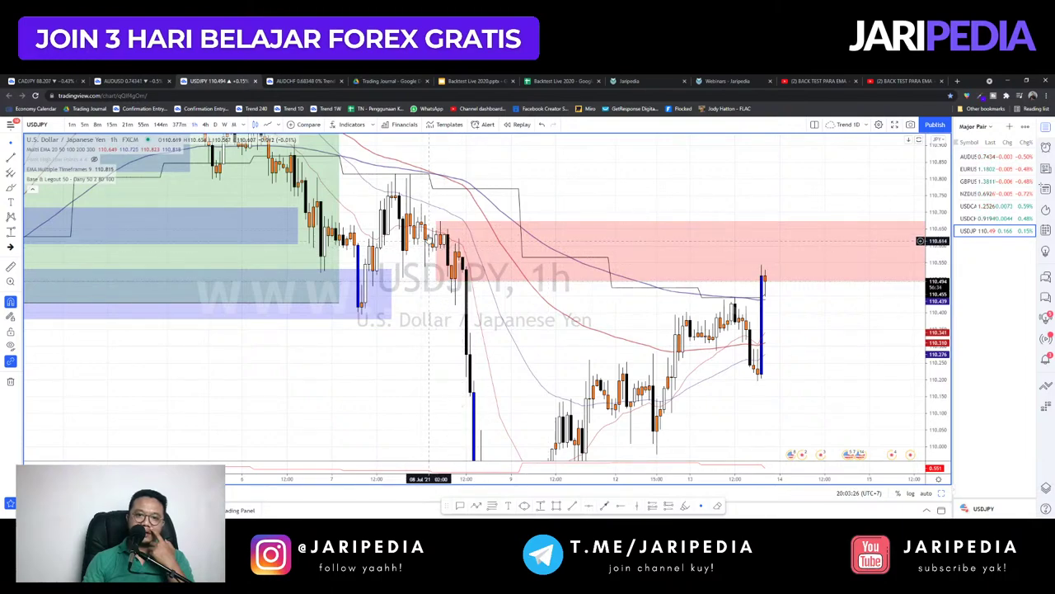
drag(750, 193, 725, 202)
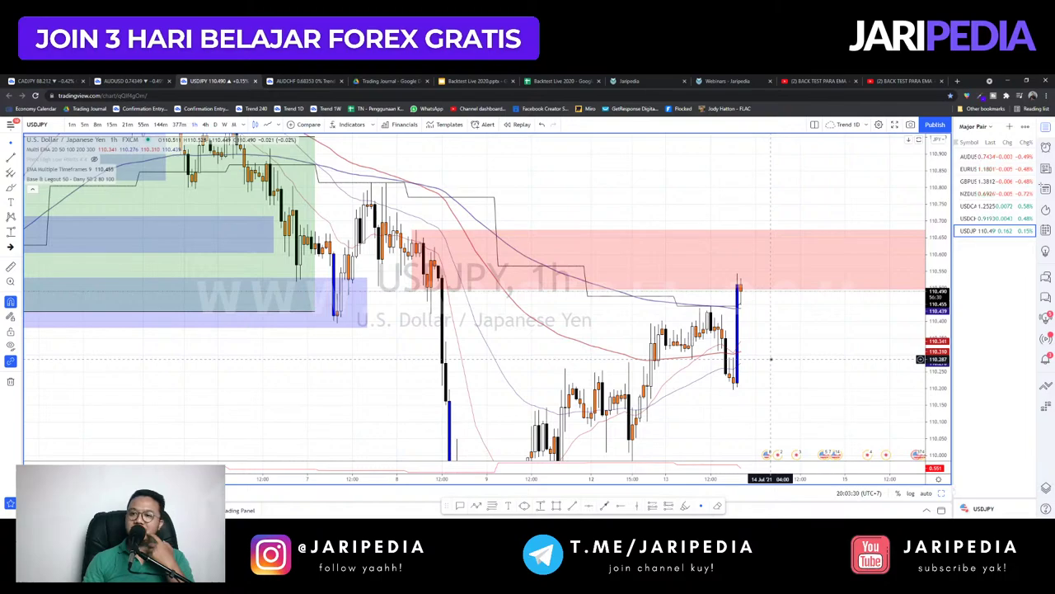
scroll(757, 335, down, 3)
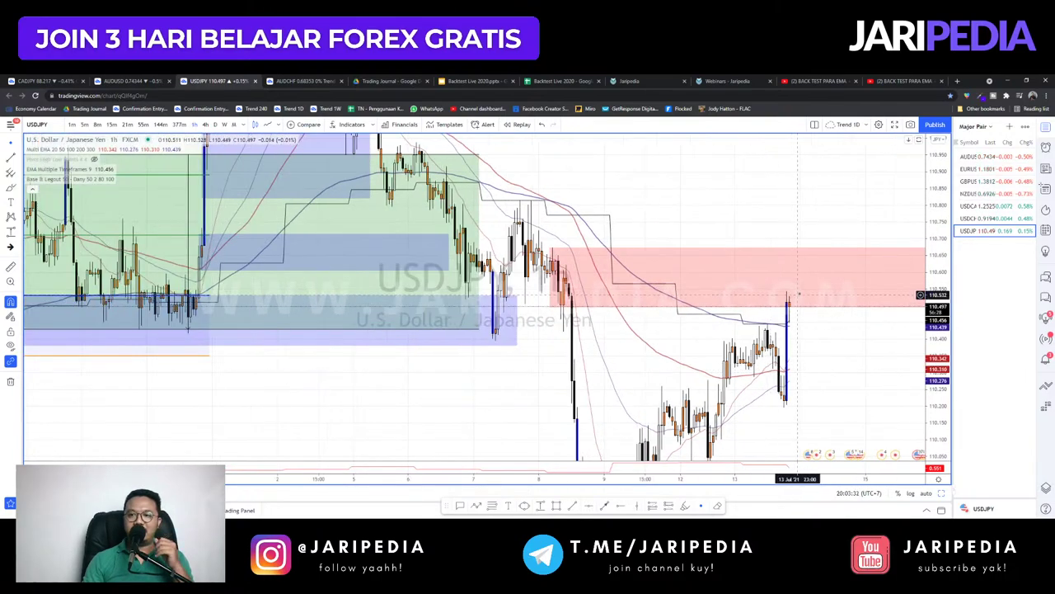
- Set USDJPY to the 55-minute timeframe and examine the recent candles below and inside the red zone
text(6)
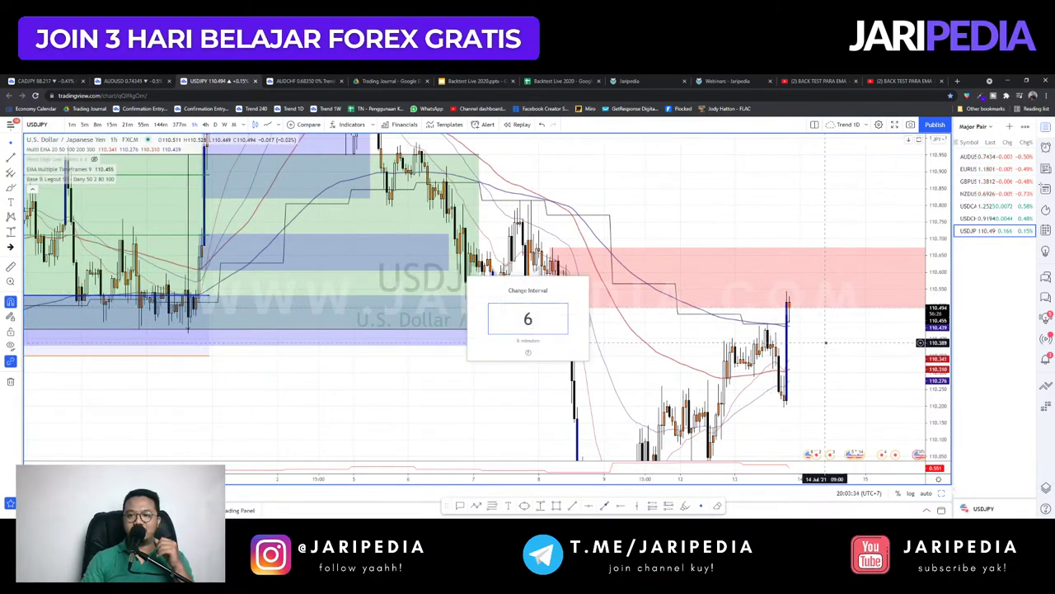
key(Return)
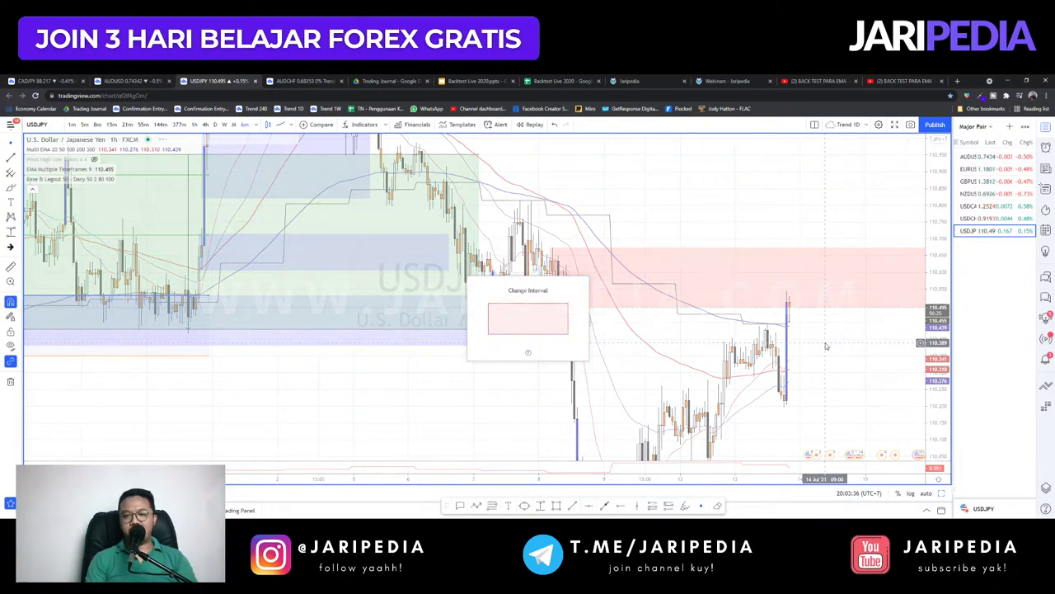
text(55)
key(Return)
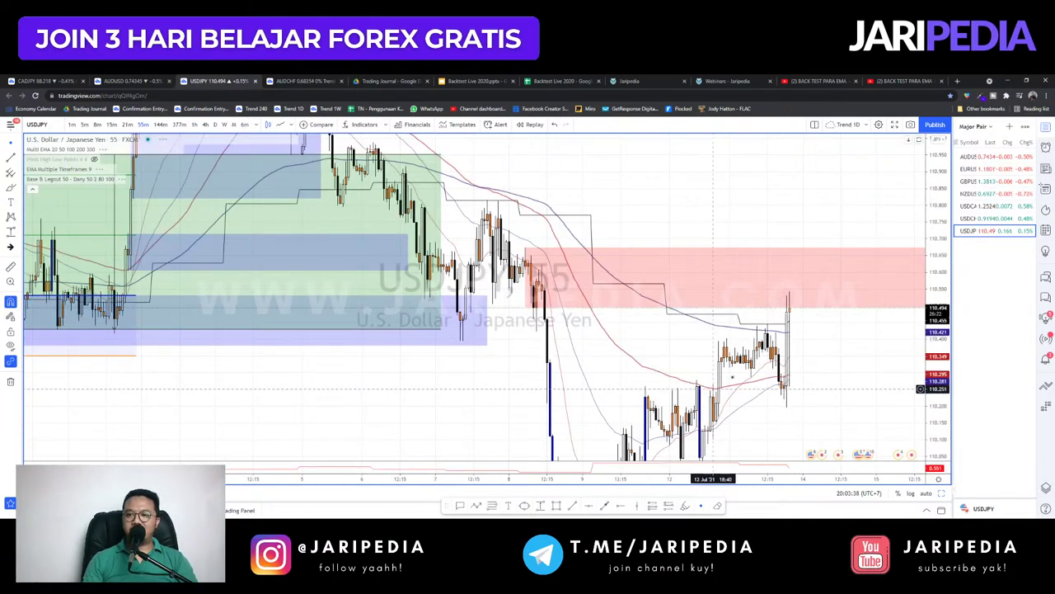
scroll(758, 375, up, 2)
drag(744, 330, 775, 299)
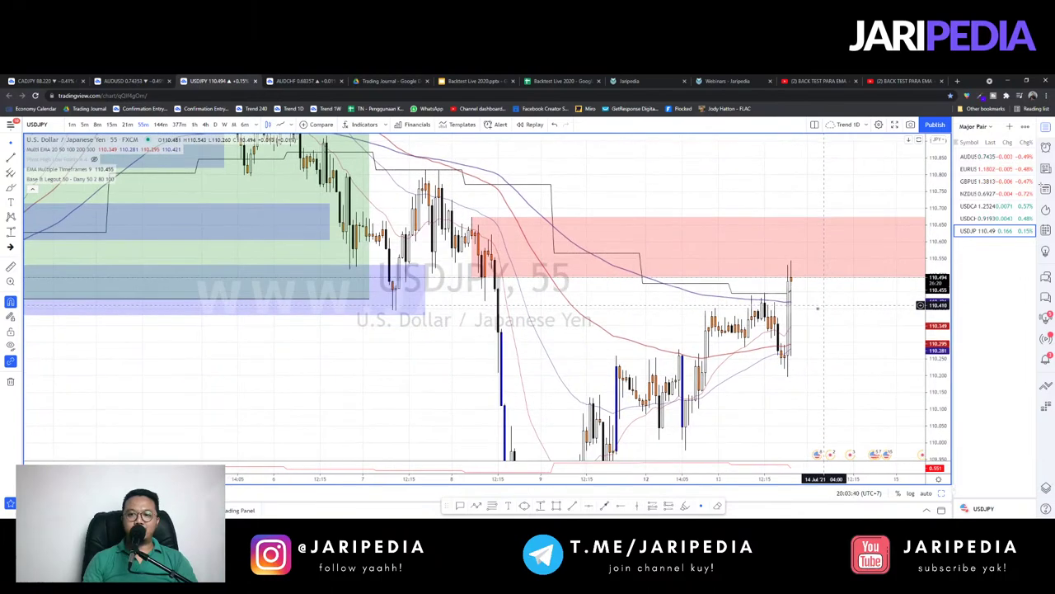
scroll(747, 301, down, 3)
- Switch to the Minor Pair watchlist and display the AUDCAD 55-minute chart with the EMA Multiple Timeframes indicator hidden
click(988, 125)
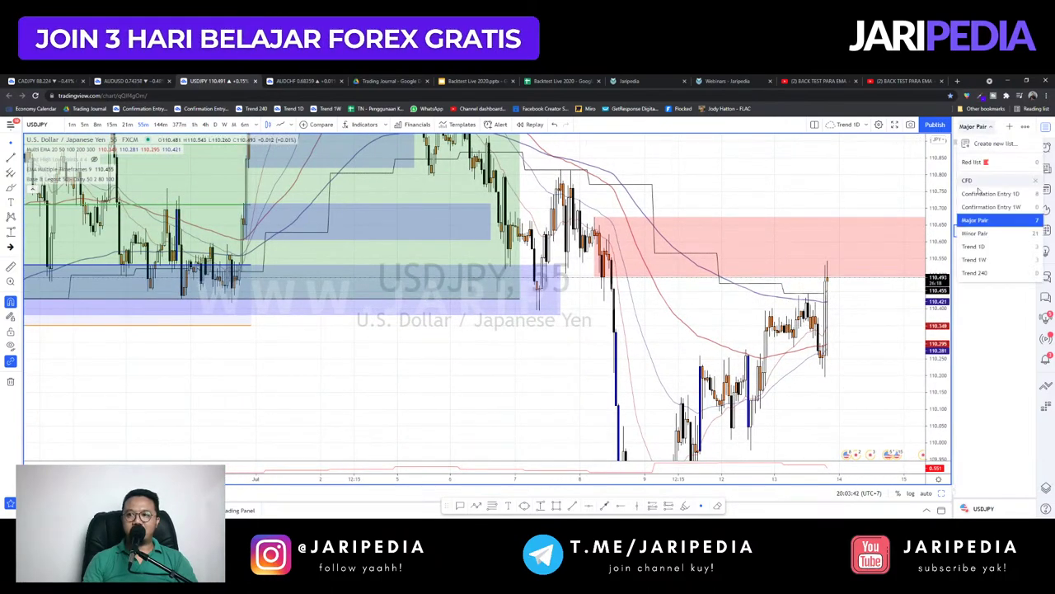
click(976, 234)
click(973, 156)
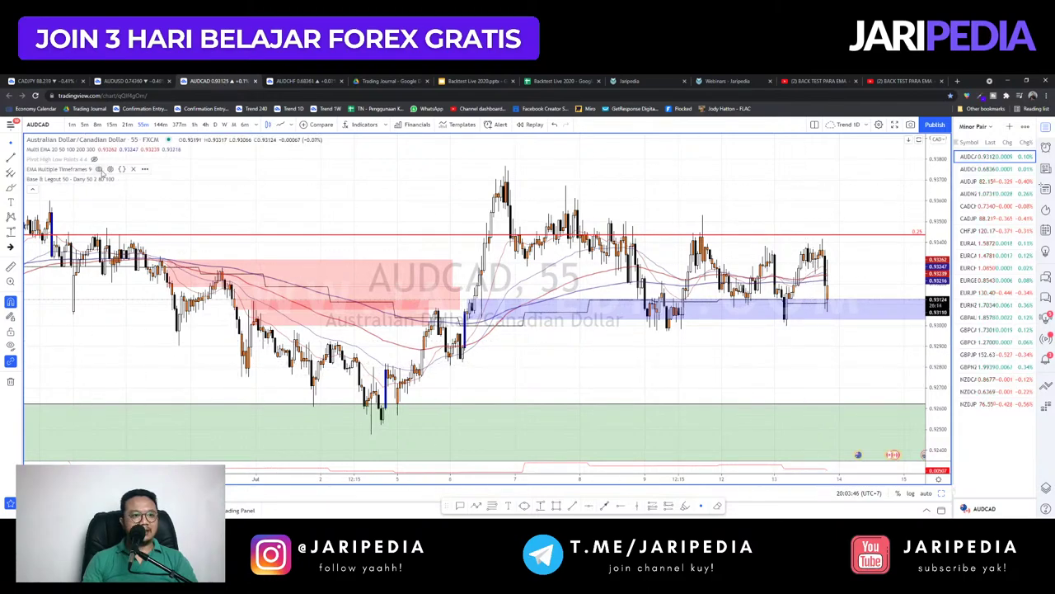
scroll(593, 354, up, 3)
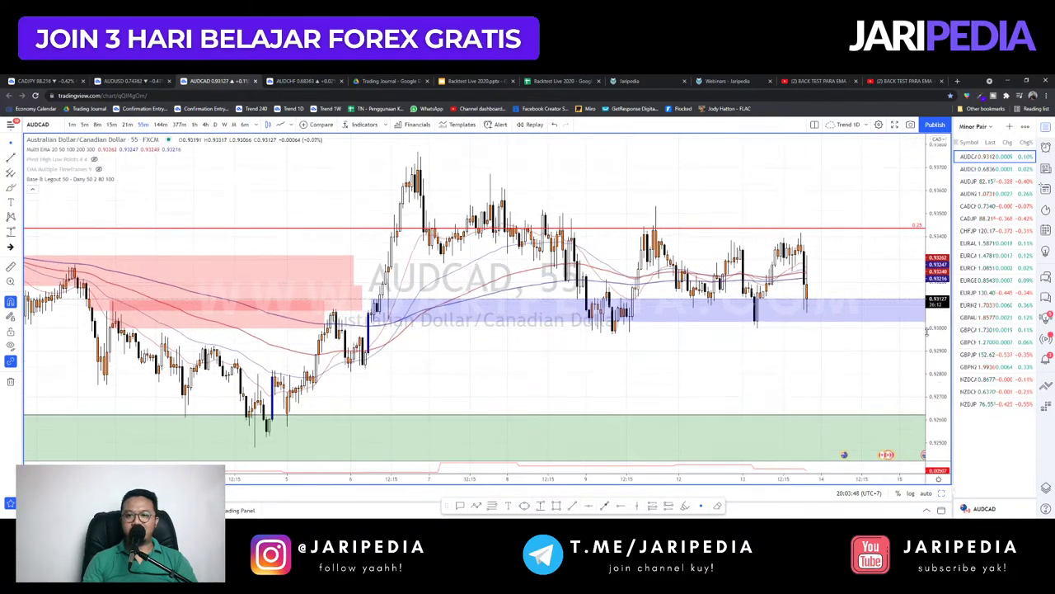
- Examine how the AUDCAD 55-minute candles react at the blue zone and below the red horizontal line
drag(678, 408, 703, 454)
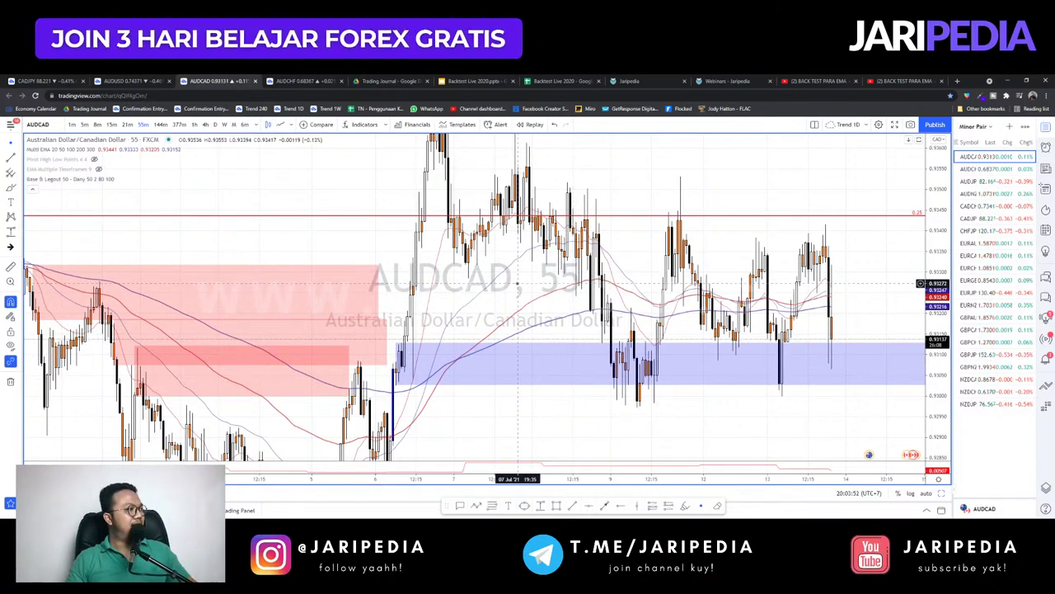
scroll(742, 289, down, 3)
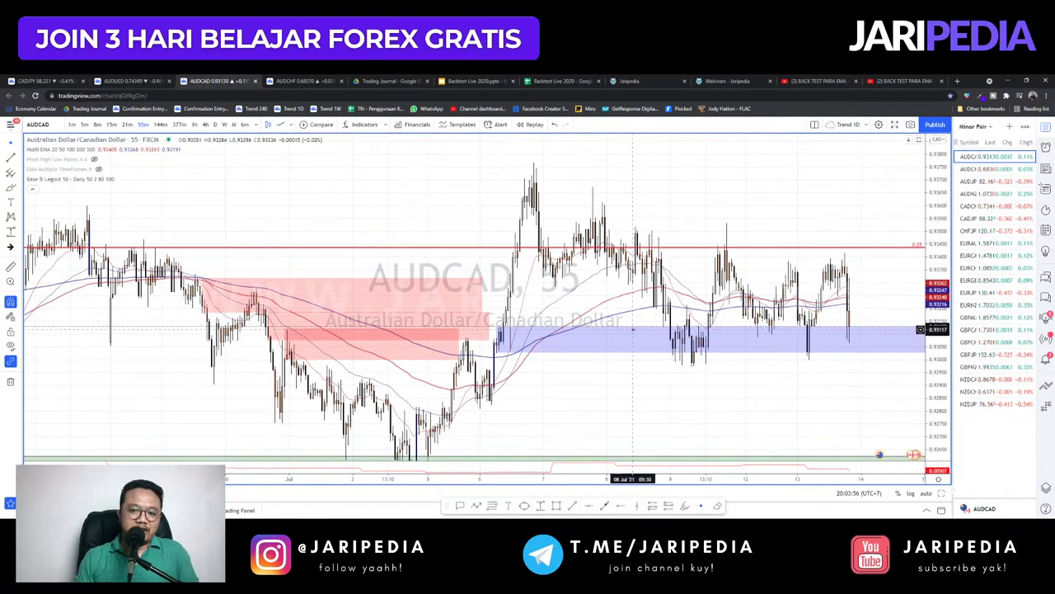
scroll(789, 290, up, 2)
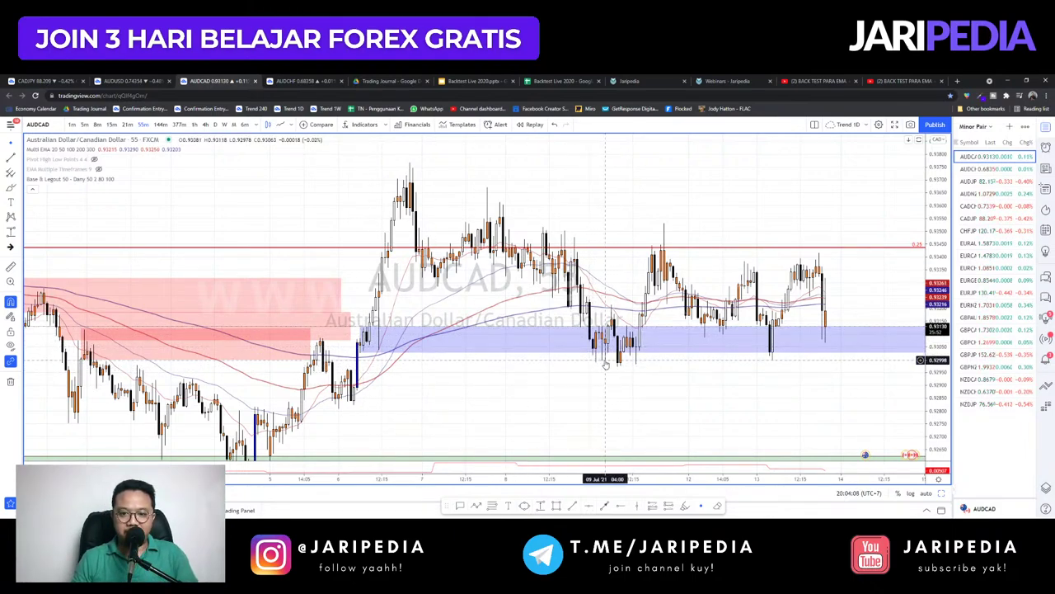
drag(754, 211, 666, 206)
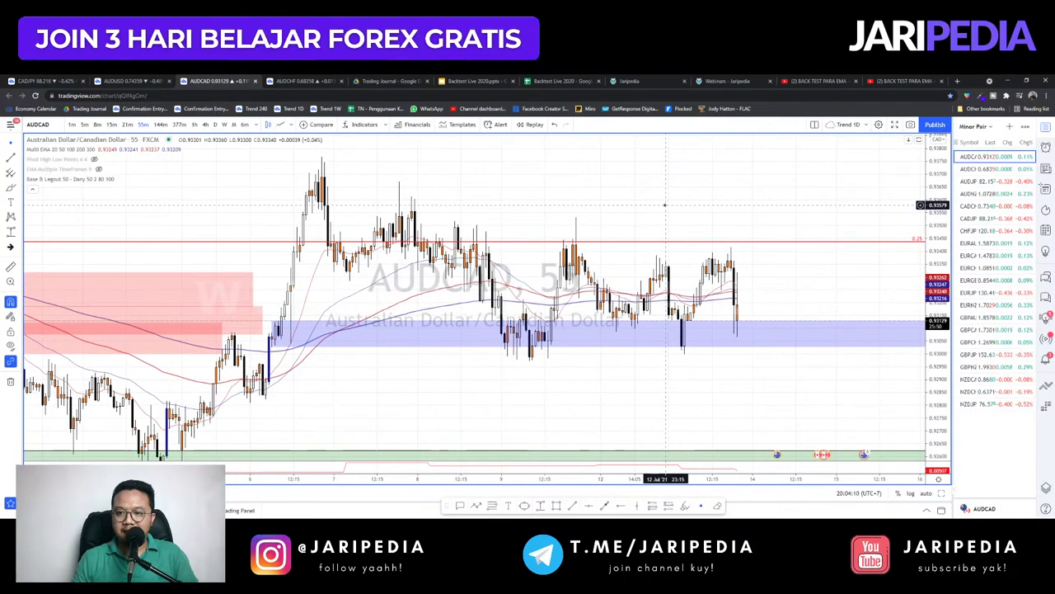
- Display the AUDCHF 55-minute chart and review its price history and recent candles below the red zone
key(Down)
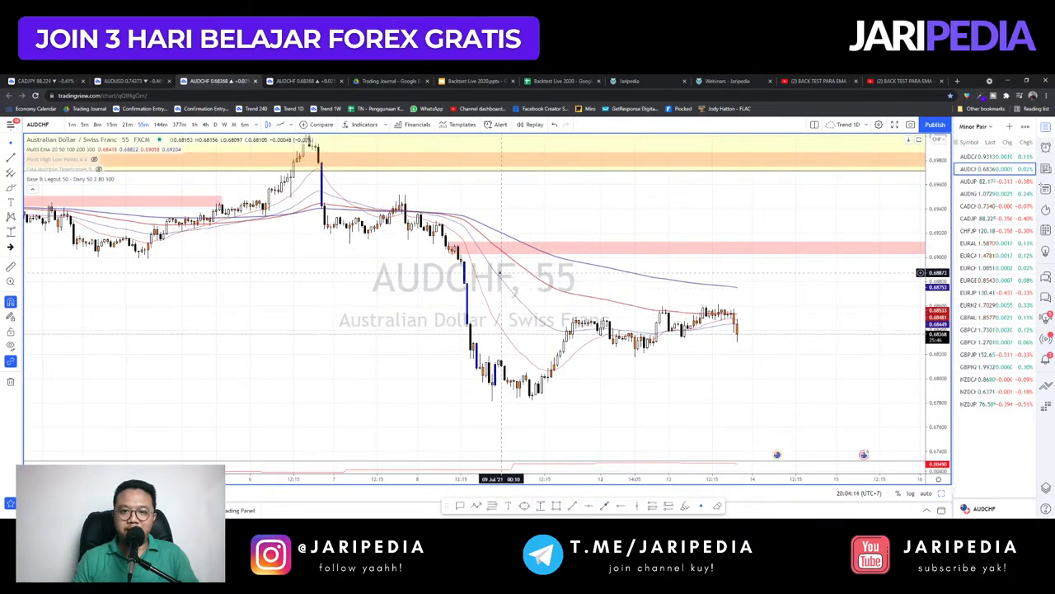
scroll(589, 216, down, 3)
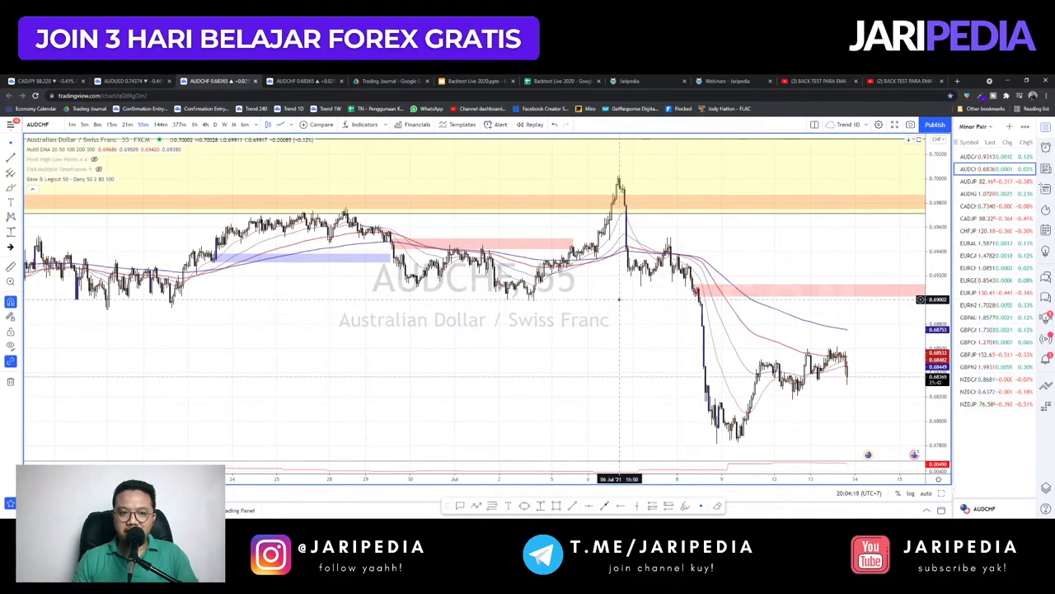
scroll(619, 298, down, 1)
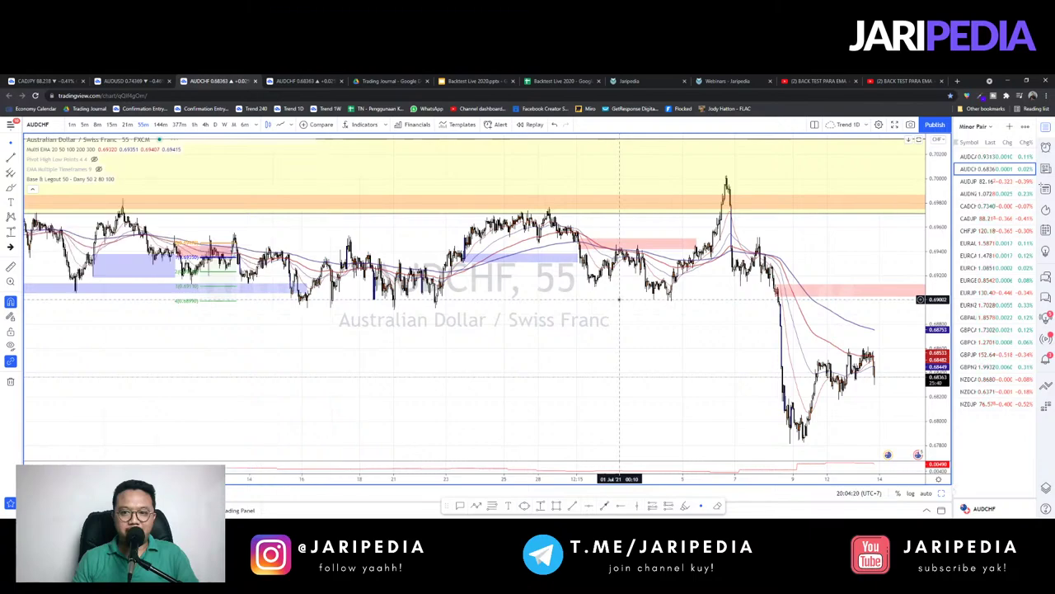
scroll(772, 294, up, 8)
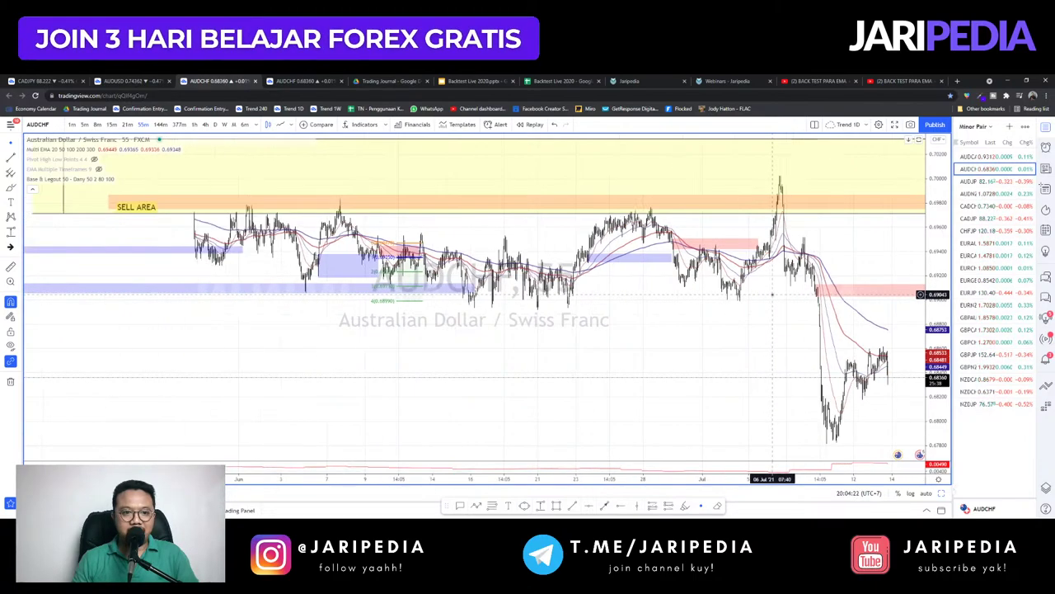
drag(715, 270, 719, 266)
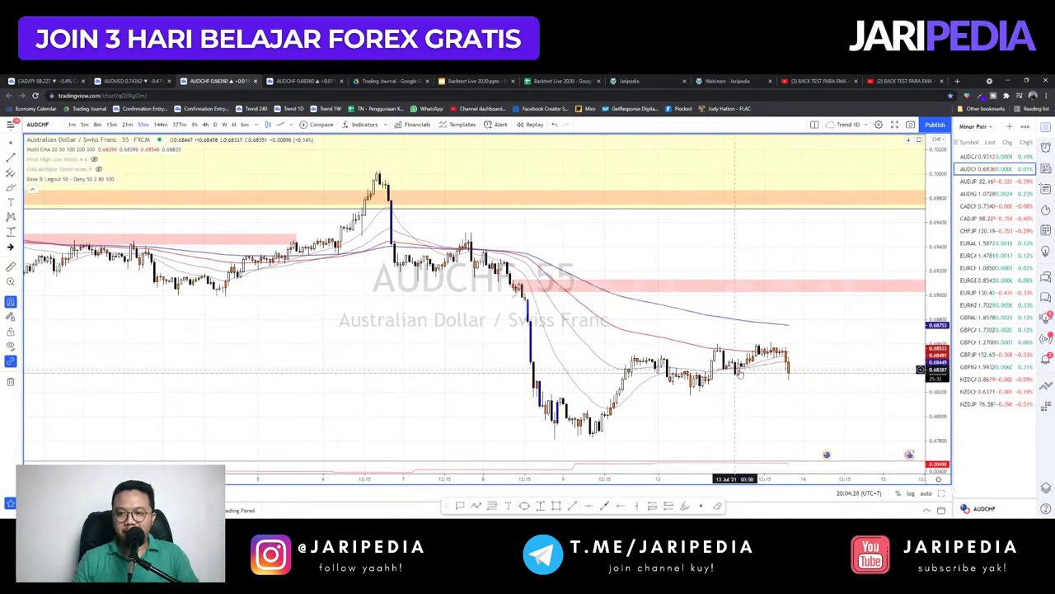
- Display the AUDJPY 55-minute chart and enlarge its price scale to inspect the candles meeting the lower red zone
key(Down)
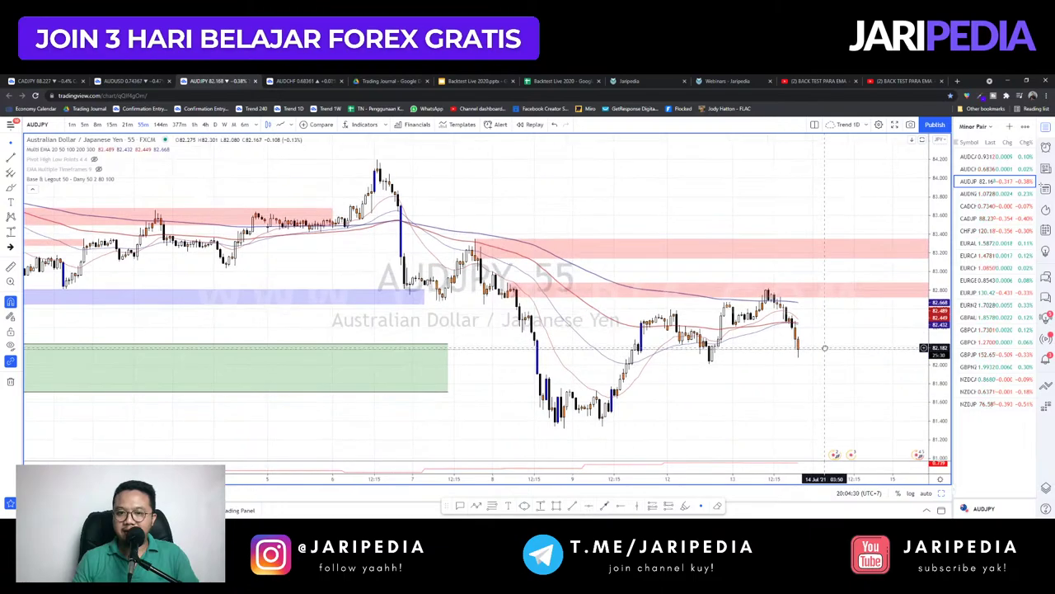
drag(940, 379, 940, 293)
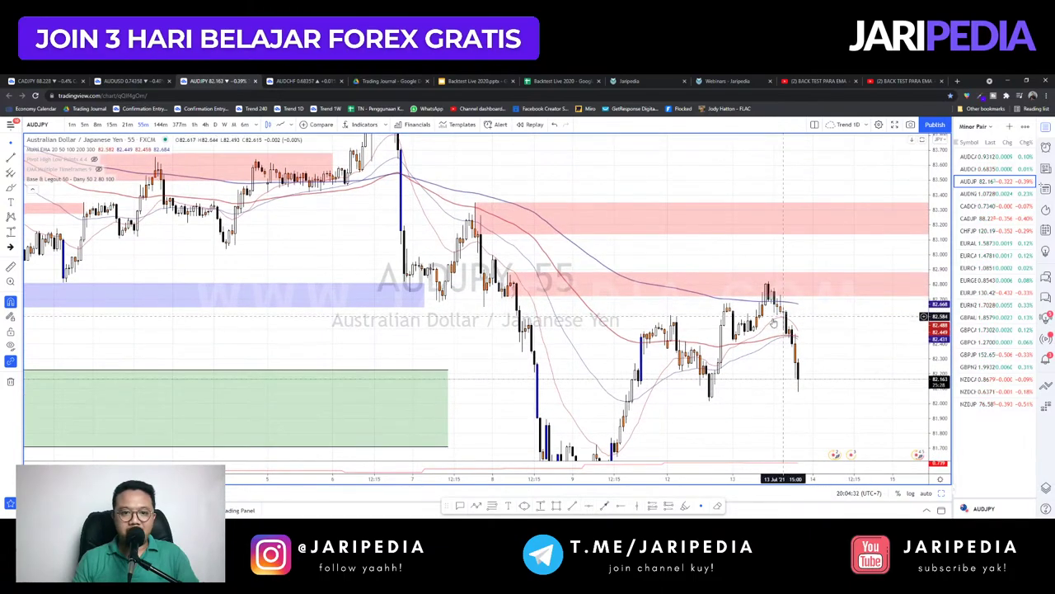
scroll(605, 327, up, 1)
scroll(606, 327, up, 1)
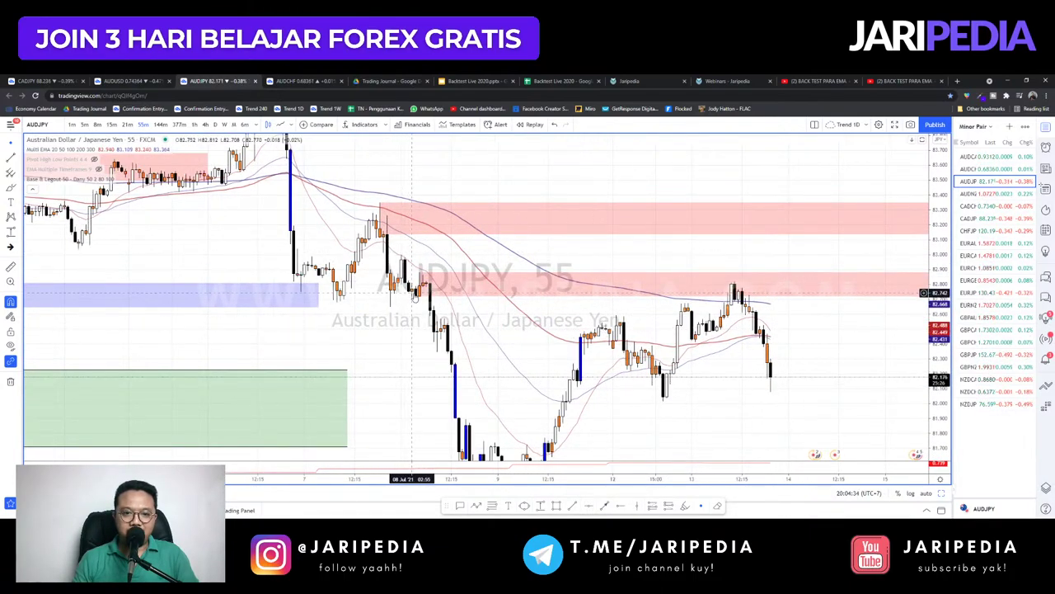
drag(827, 398, 831, 384)
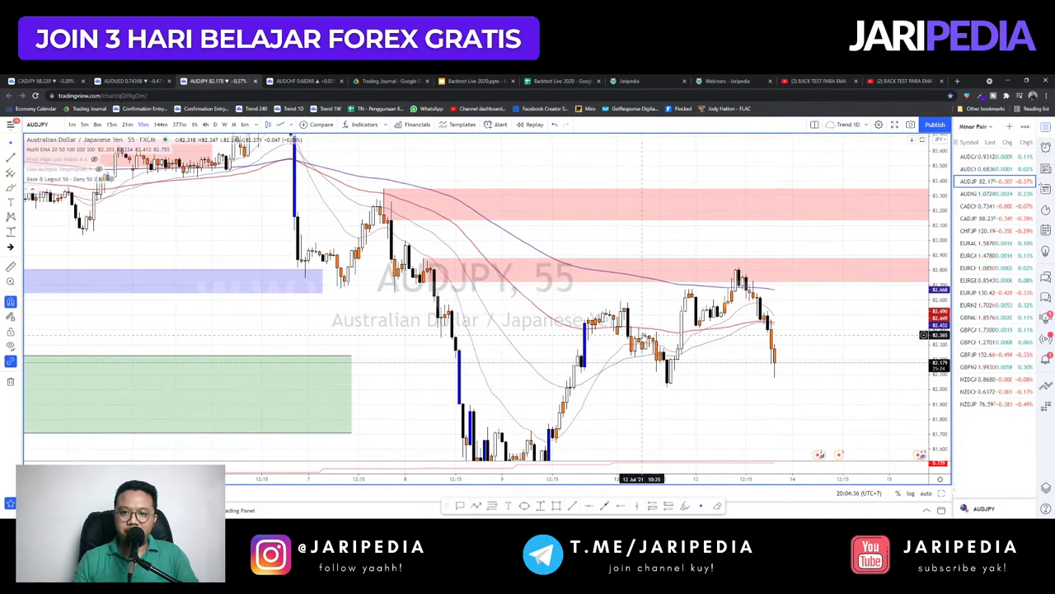
- Set AUDJPY to the 1-hour timeframe and select the lower red zone to check it against the candles where it starts
text(60)
key(Return)
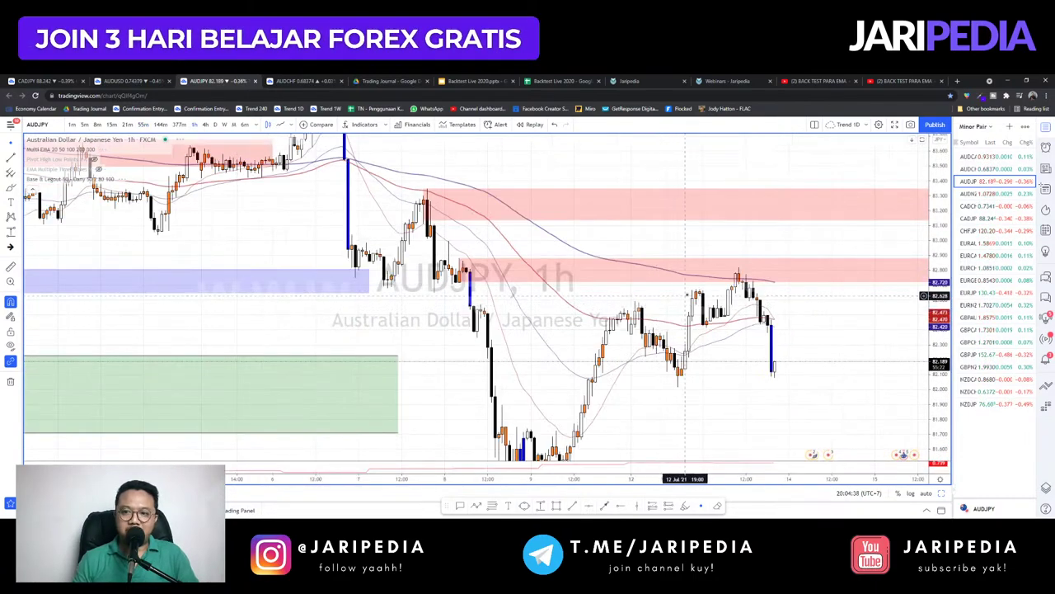
drag(868, 328, 878, 319)
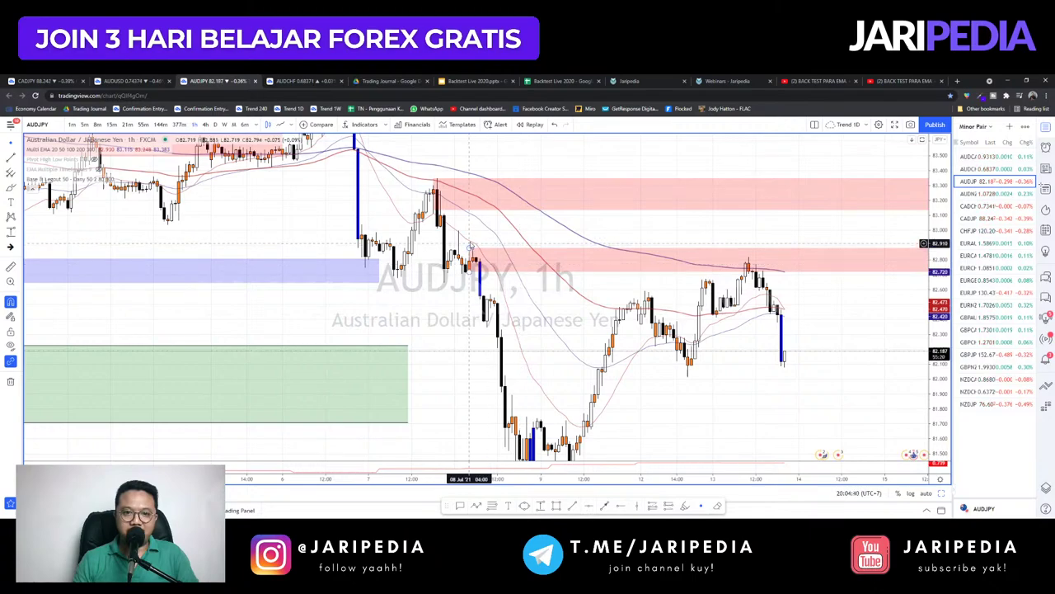
mouse_move(496, 240)
mouse_down()
mouse_move(509, 252)
mouse_move(334, 262)
mouse_up()
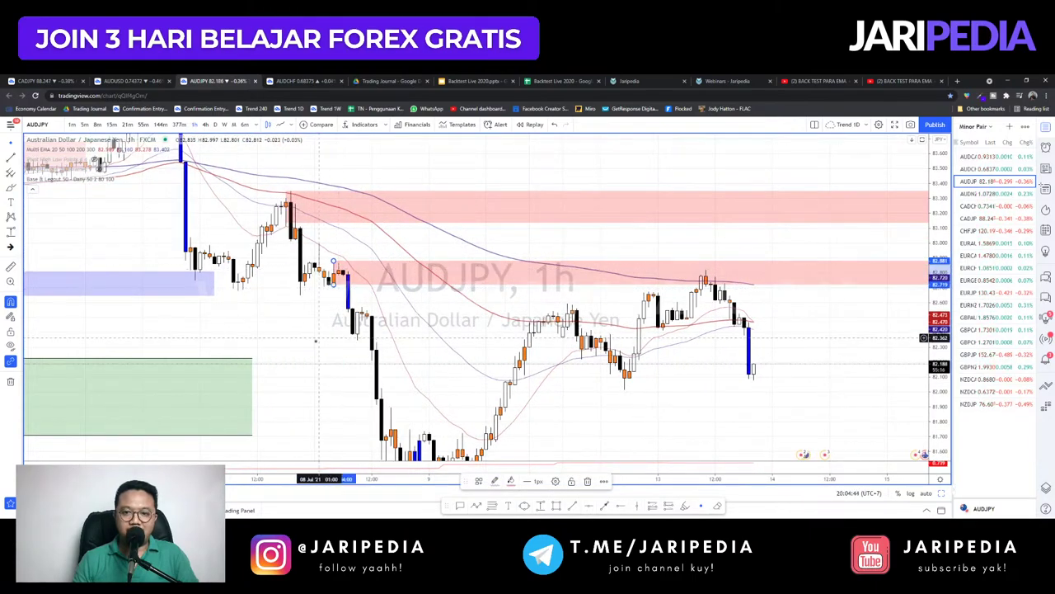
- Display the AUDNZD 1-hour chart and draw a blue zone from about 1.0716 to 1.0706 at the base of the latest surge
key(Down)
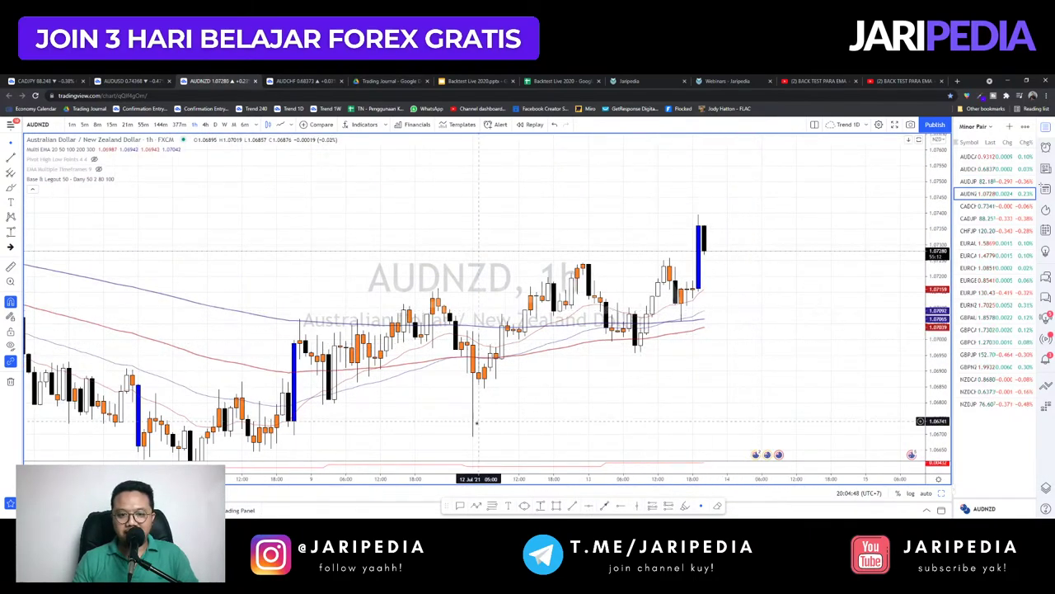
mouse_move(693, 288)
mouse_down()
mouse_move(700, 330)
mouse_move(702, 320)
mouse_up()
scroll(772, 267, down, 5)
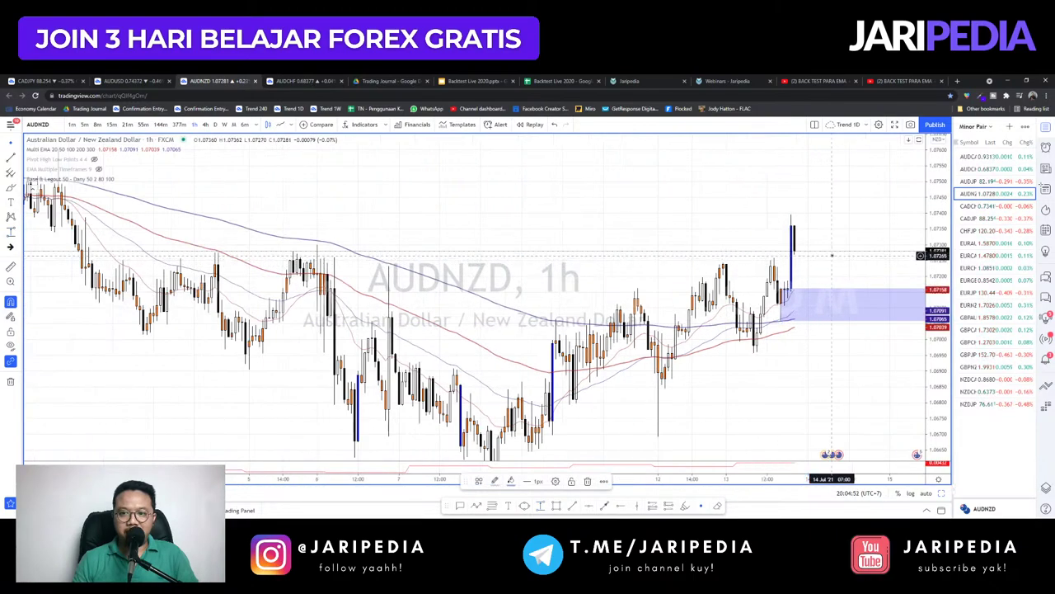
- Draw an arrowed path on AUDNZD from the 12 July low through the next high and the 13 July low to the 1.07396 peak
drag(832, 254, 768, 226)
scroll(631, 381, up, 3)
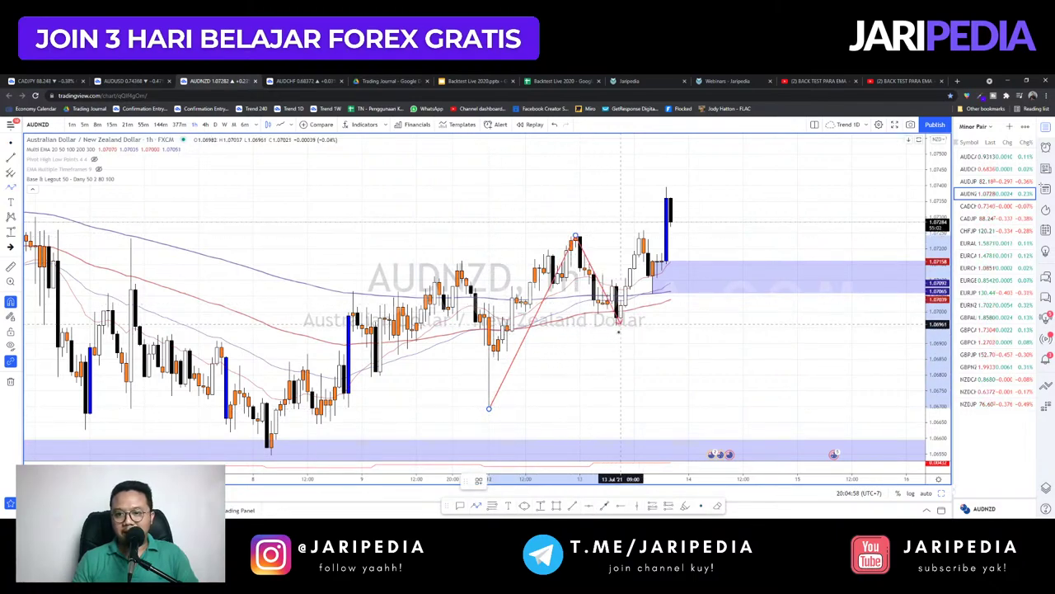
click(619, 323)
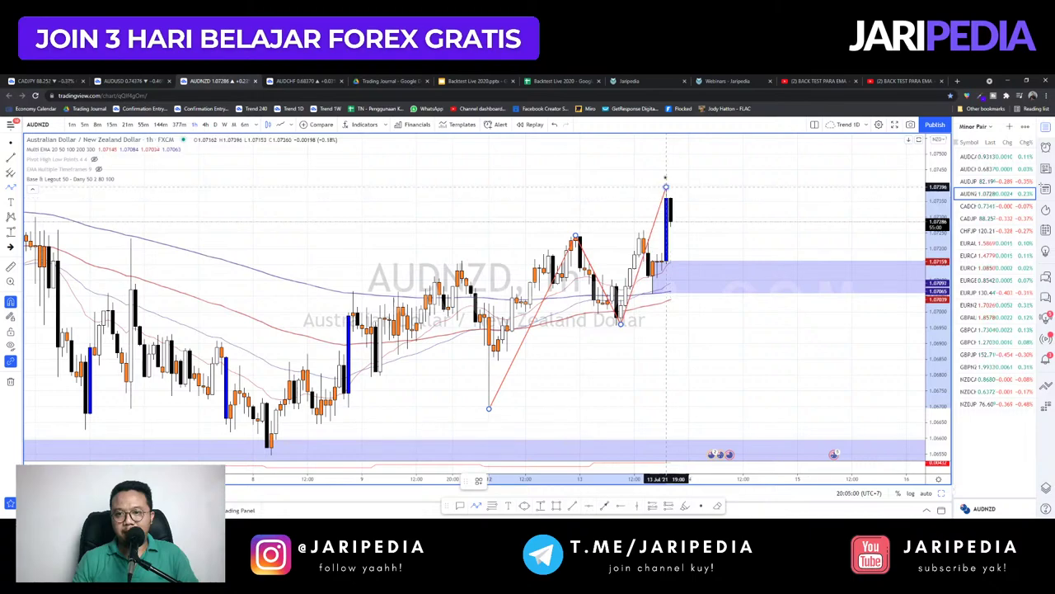
double_click(666, 179)
scroll(767, 239, up, 2)
mouse_move(745, 222)
mouse_down()
mouse_move(796, 224)
mouse_move(746, 239)
mouse_up()
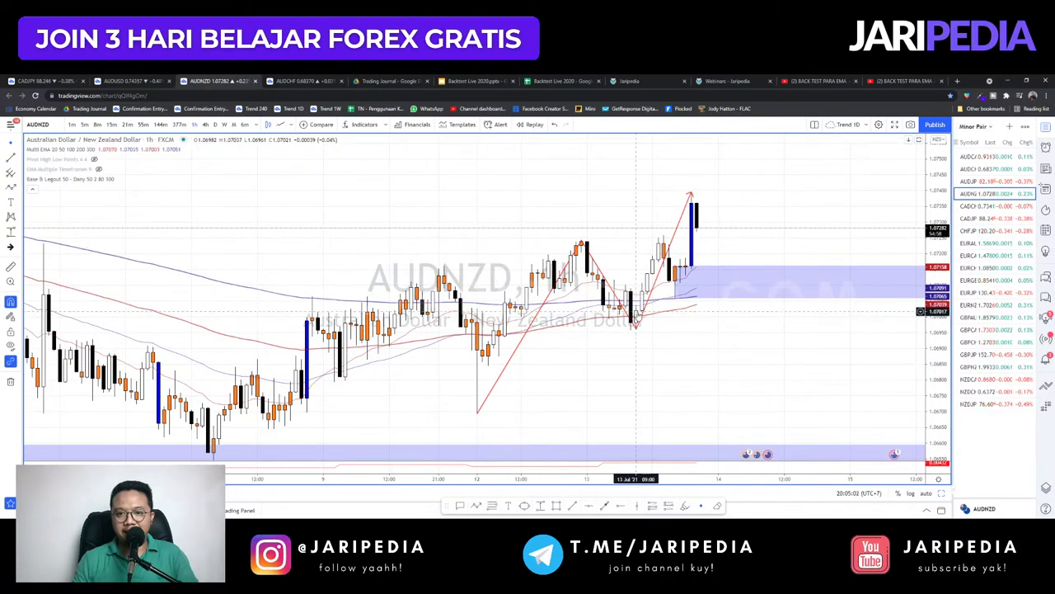
- Review the AUDNZD swing structure and raise the new blue zone's upper edge to about 1.0719
scroll(625, 221, down, 8)
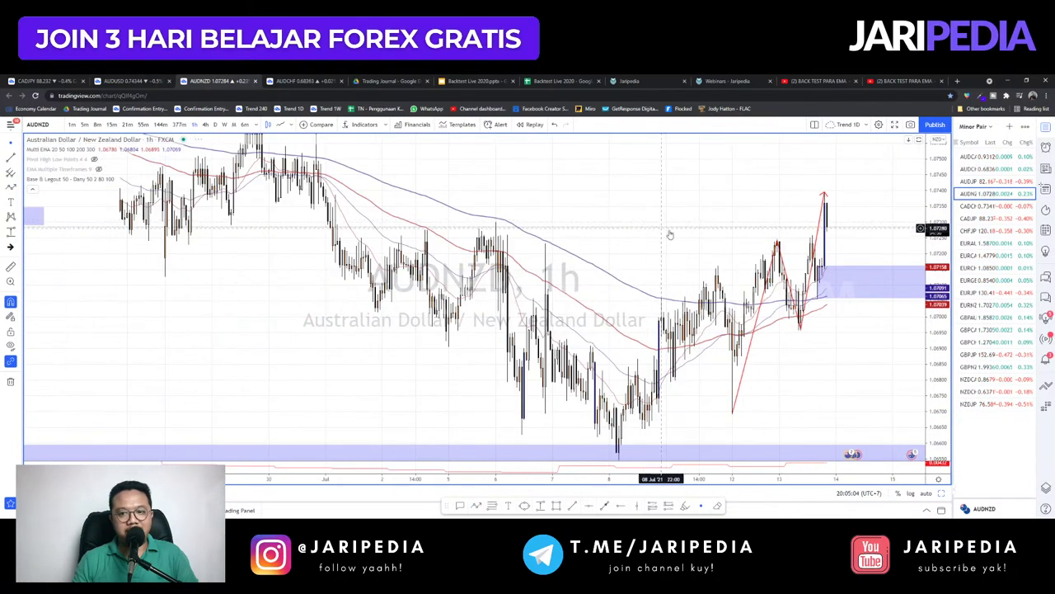
scroll(669, 235, up, 3)
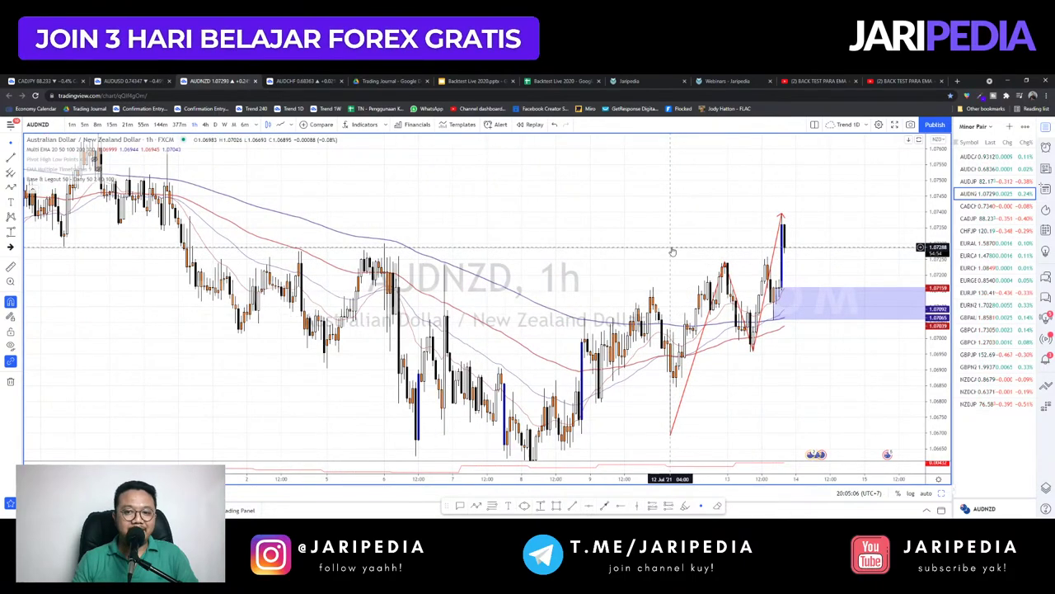
scroll(669, 252, up, 2)
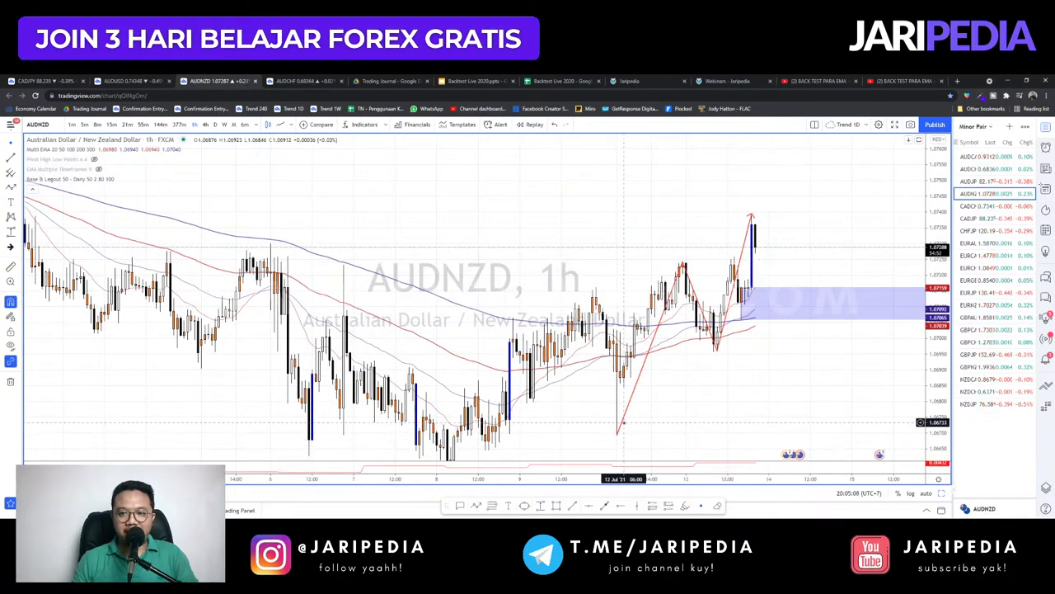
drag(734, 252, 733, 240)
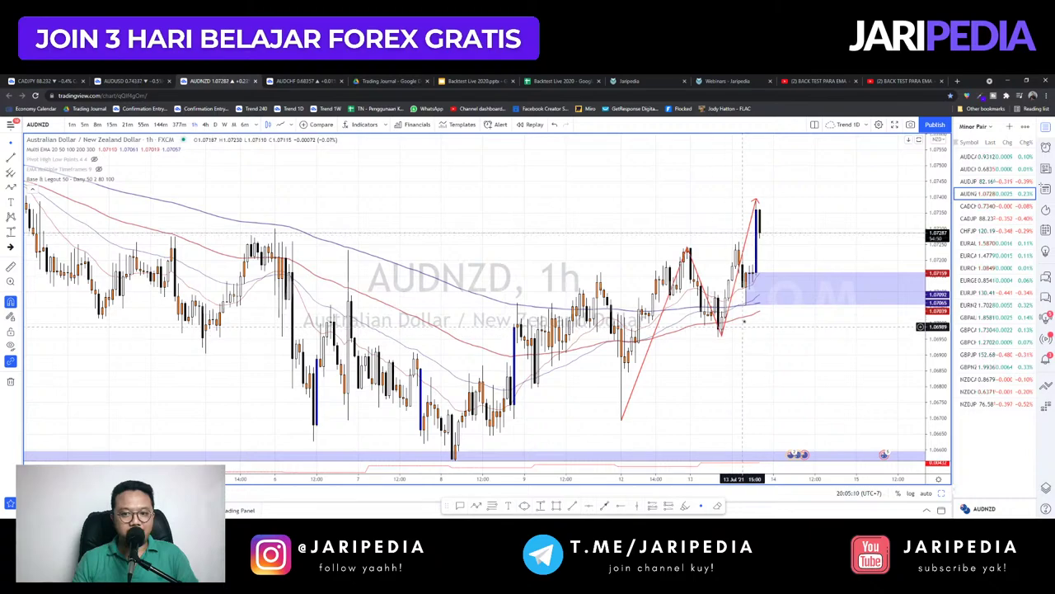
scroll(811, 215, up, 2)
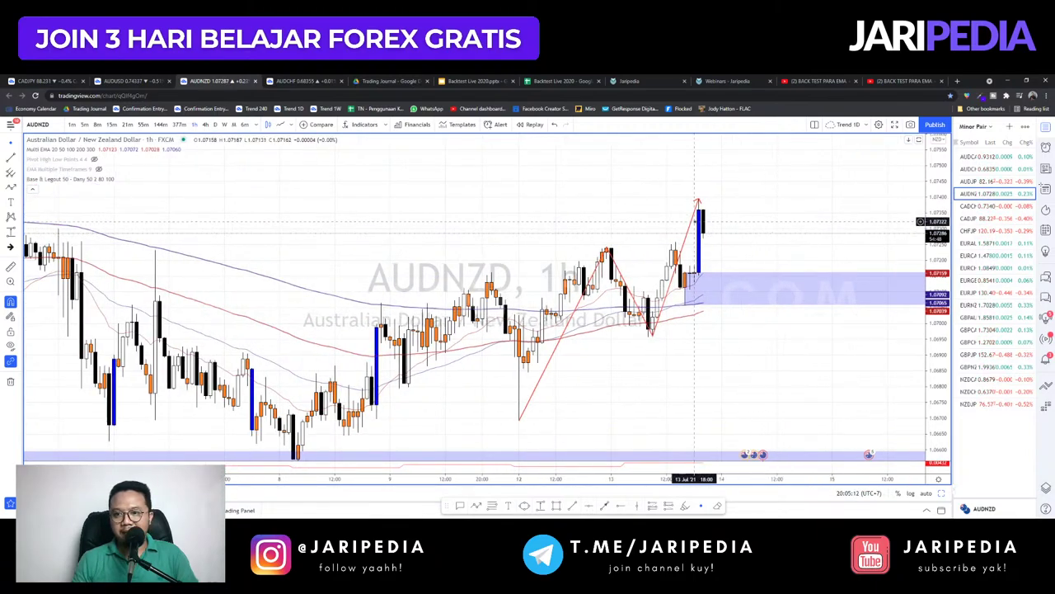
mouse_move(742, 274)
mouse_down()
mouse_move(743, 284)
mouse_move(698, 276)
mouse_up()
drag(770, 214, 797, 178)
scroll(789, 216, up, 2)
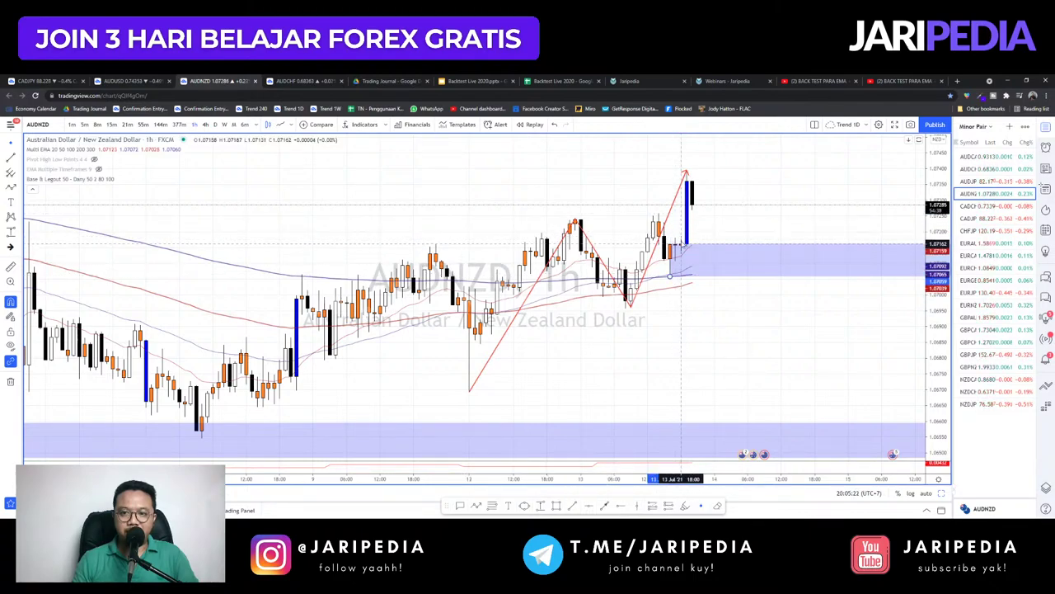
scroll(742, 209, down, 2)
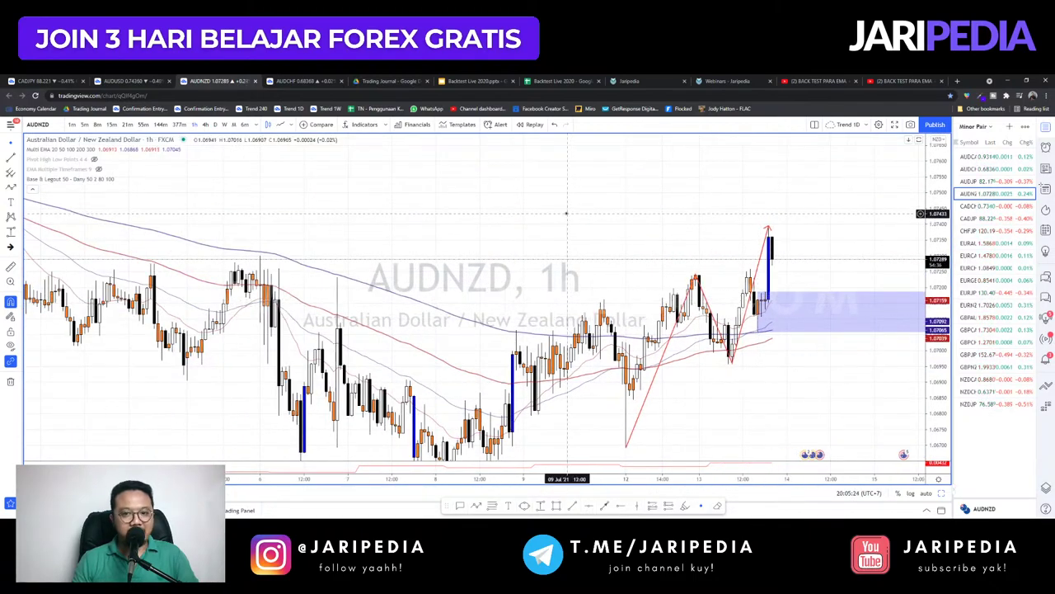
- Compare the AUDNZD candles at the blue zone on the 55-minute timeframe with those on the 1-hour timeframe
scroll(566, 213, down, 3)
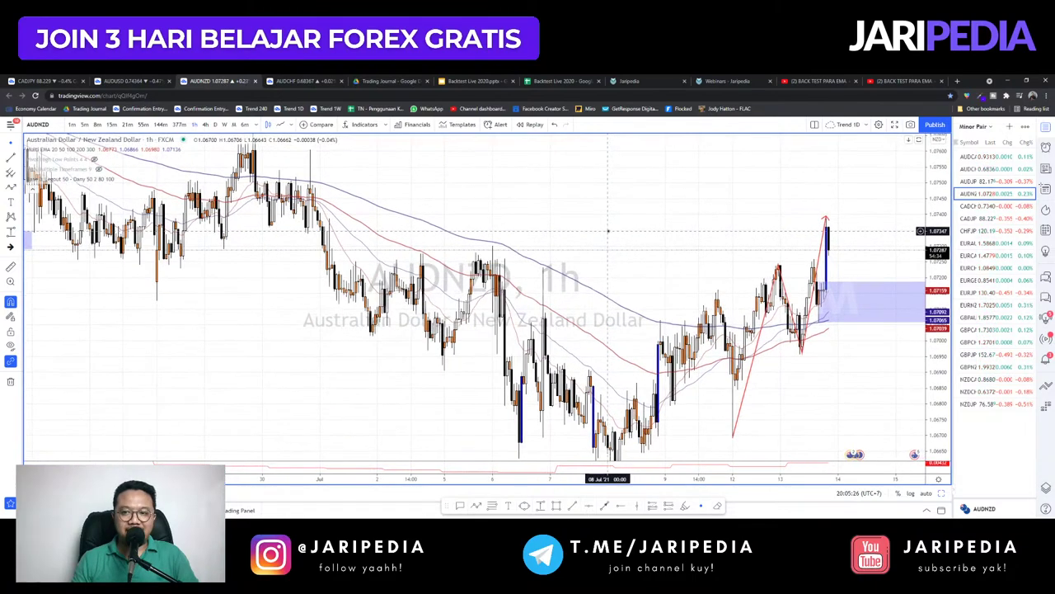
text(55)
key(Return)
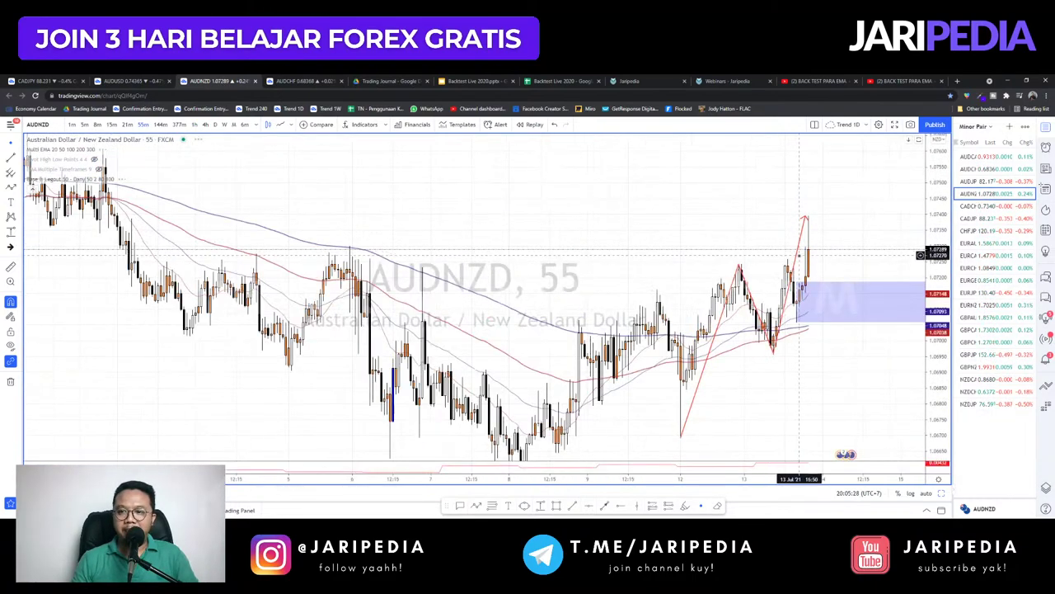
text(60)
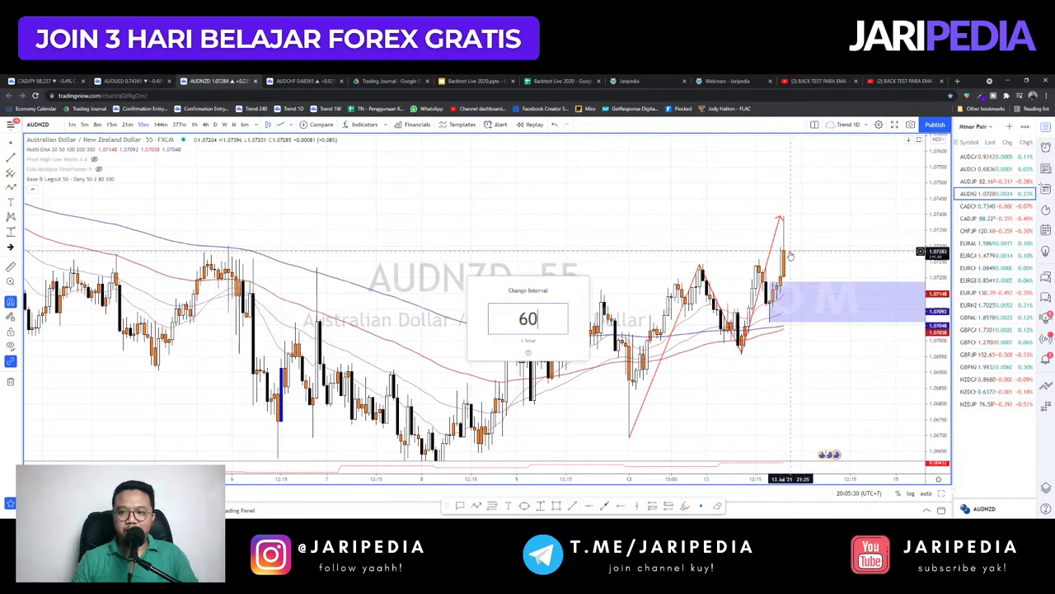
key(Return)
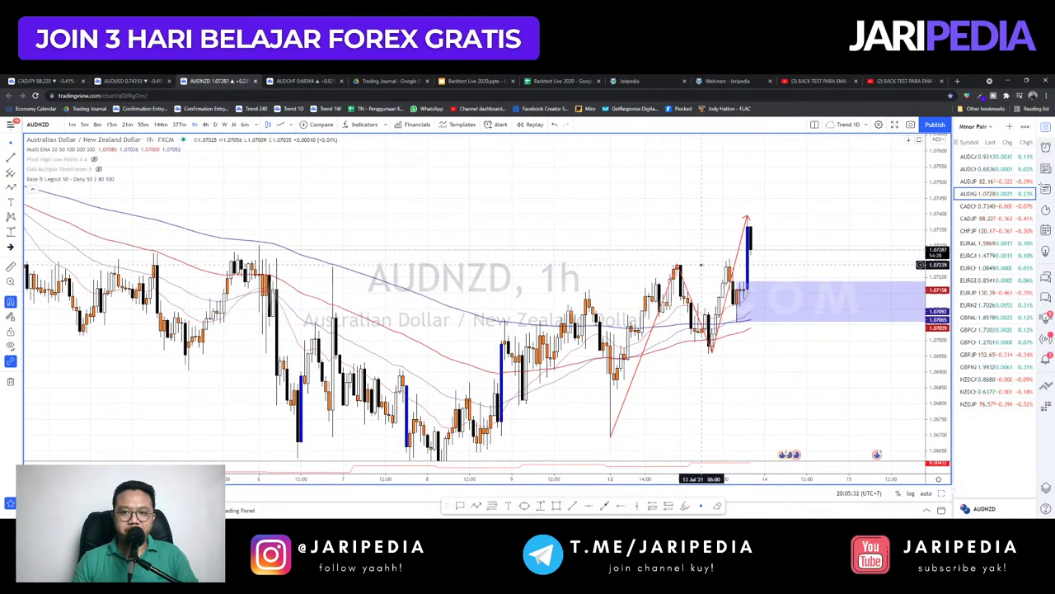
scroll(701, 265, down, 3)
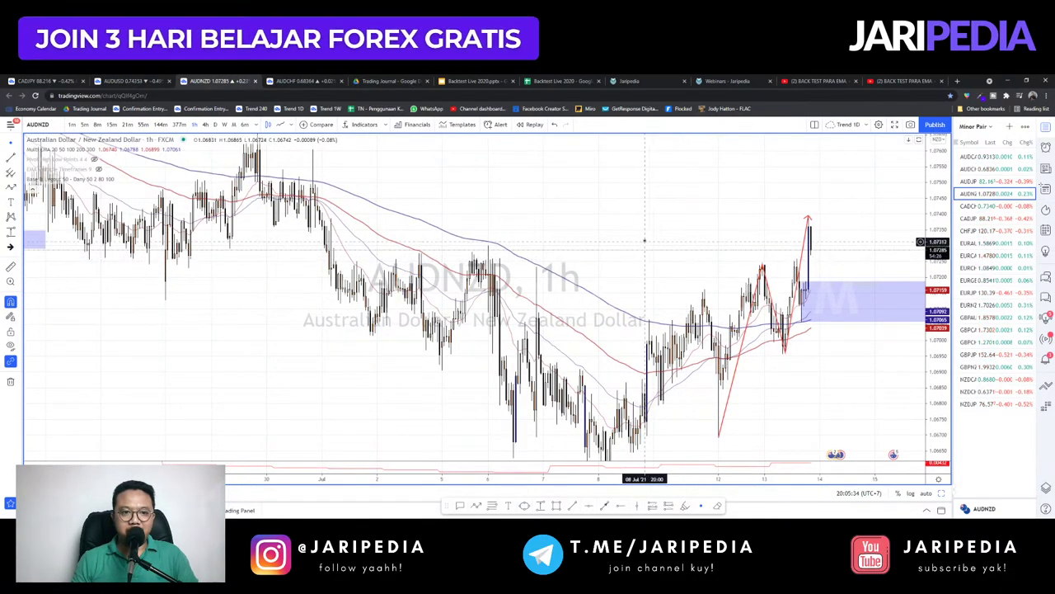
- Restore the split layout and compare the recent AUDNZD daily and 1-hour candles around the blue zones
key(alt+Return)
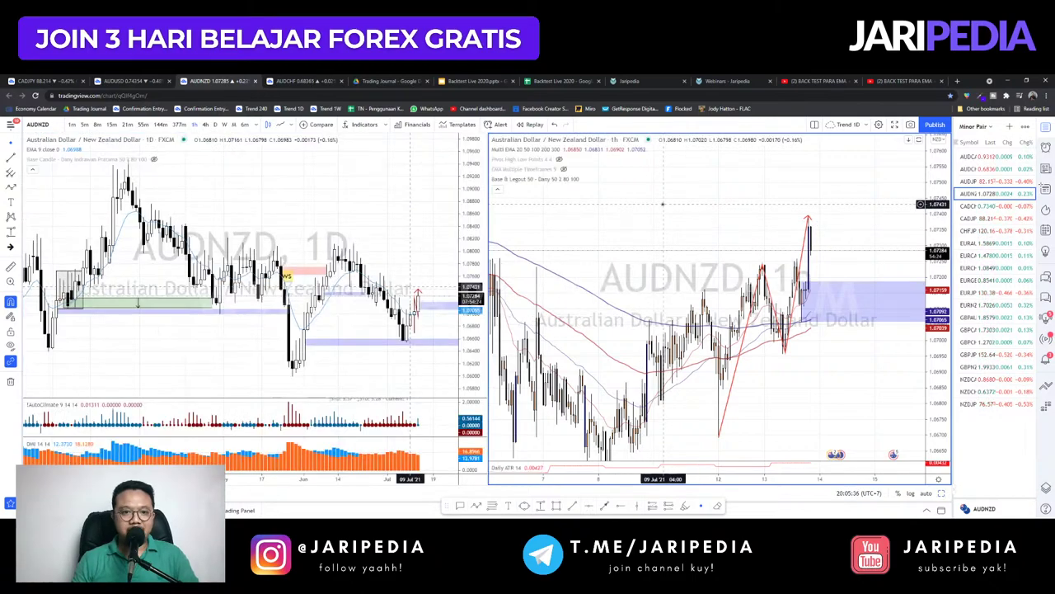
scroll(414, 281, up, 5)
scroll(792, 276, up, 4)
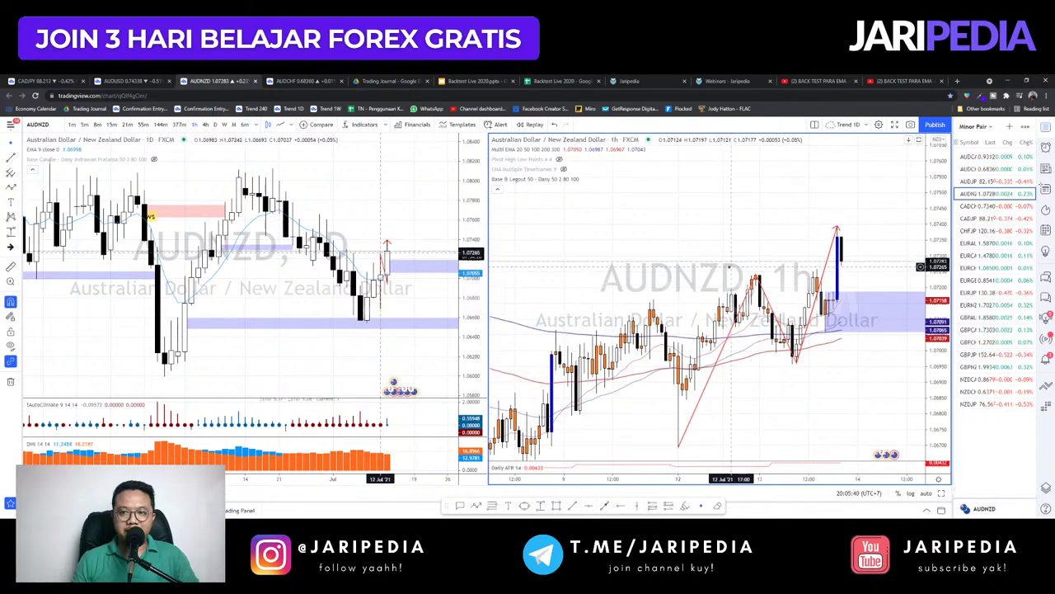
- Examine AUDNZD's latest 1-hour rally alongside its June and July daily price structure in the split layout
drag(764, 248, 752, 236)
scroll(311, 257, up, 3)
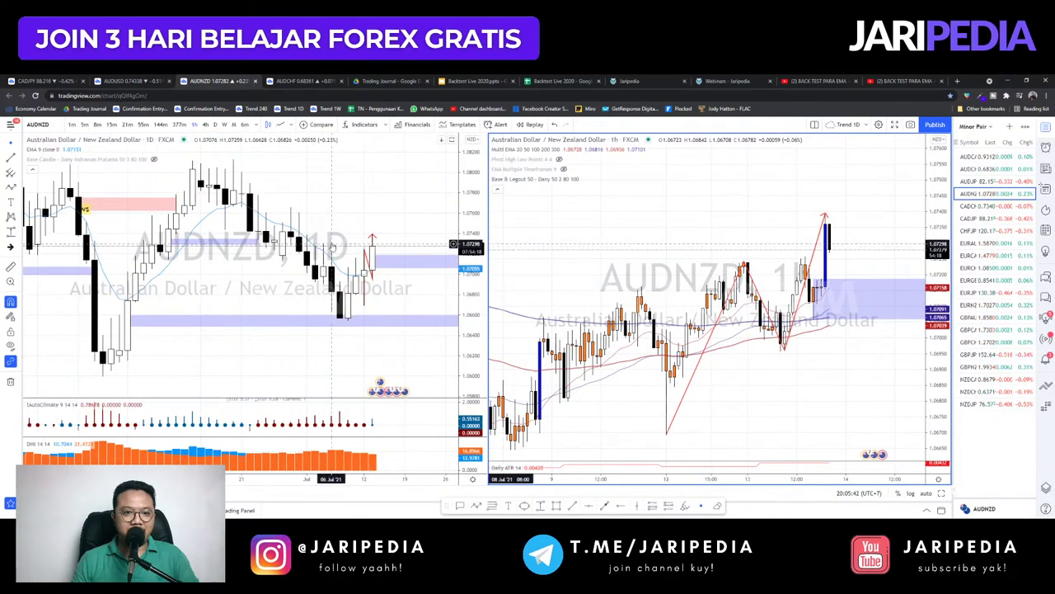
drag(372, 257, 337, 258)
scroll(336, 257, down, 4)
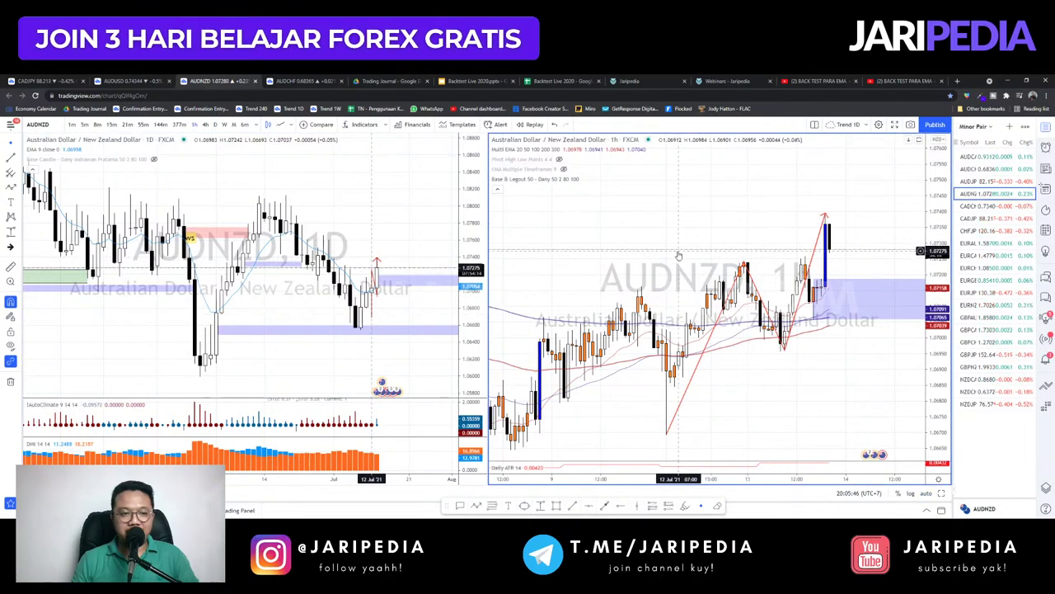
- Open CADCHF, maximize its 1-hour chart and compare the candles on the 55-minute and 1-hour timeframes
key(Down)
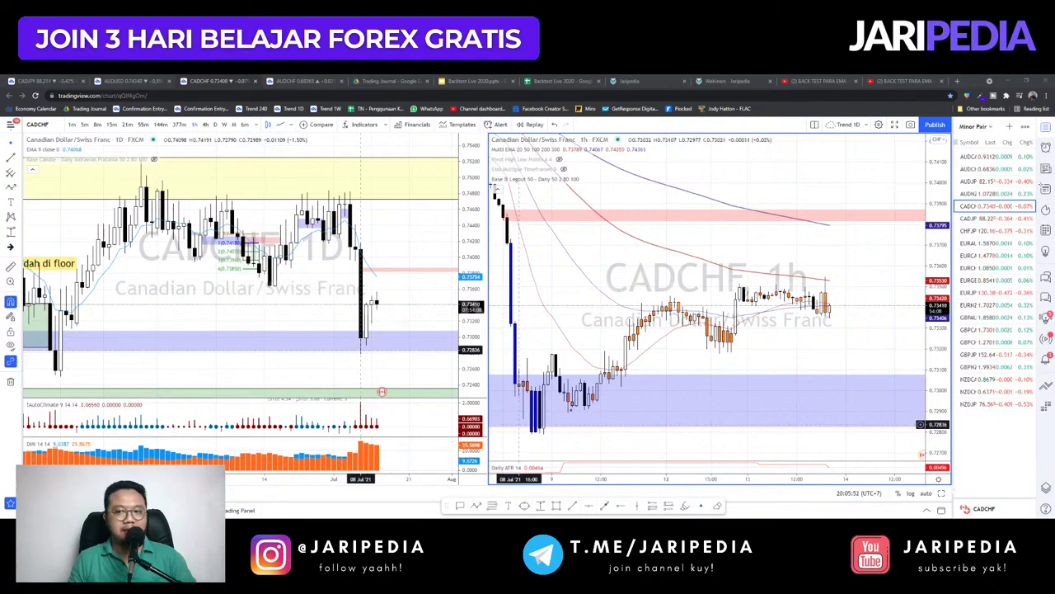
key(alt+Return)
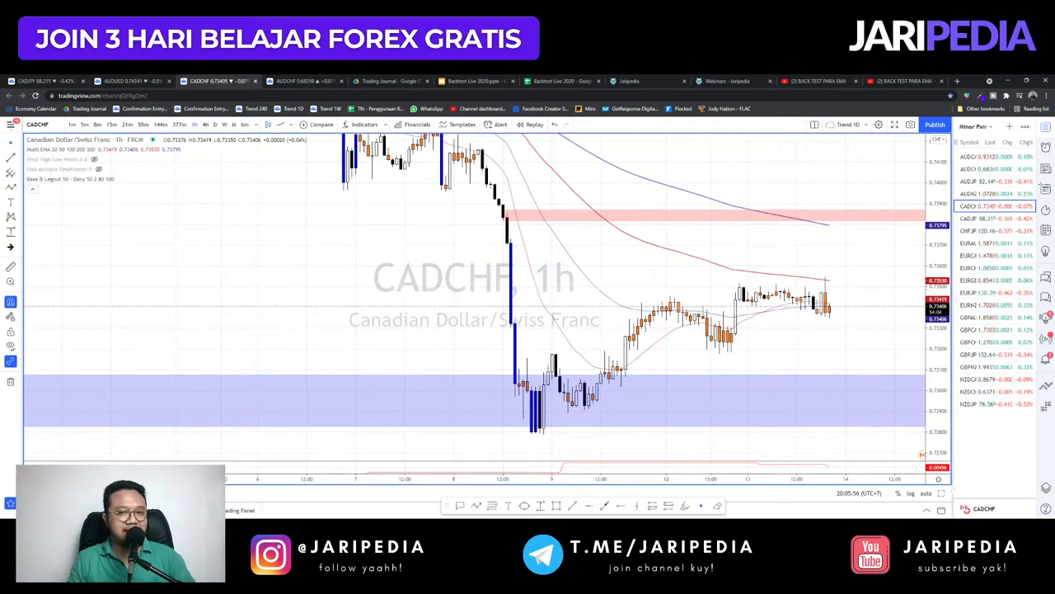
text(55)
key(Return)
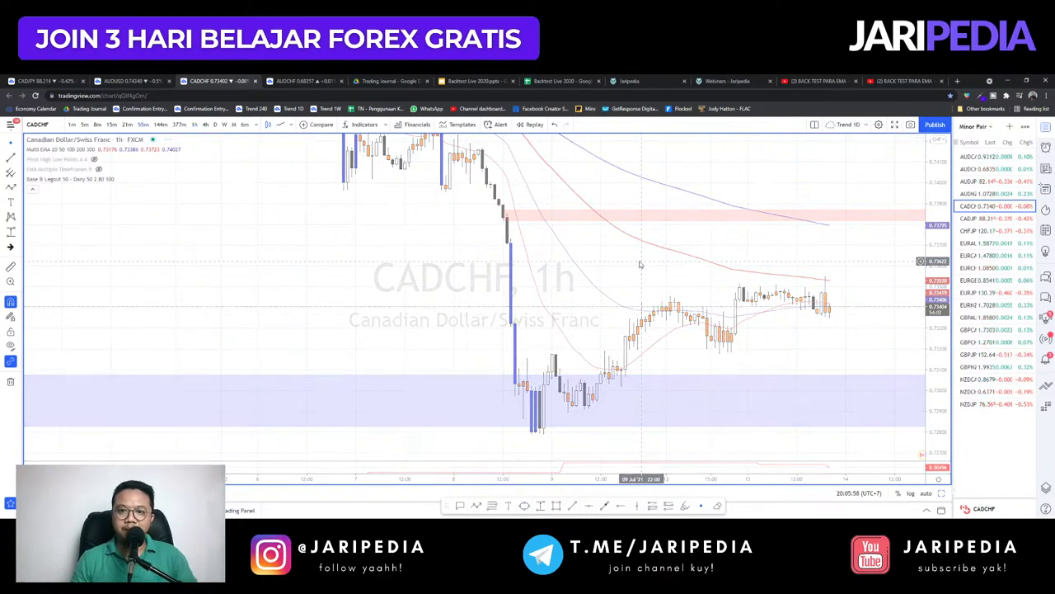
scroll(754, 264, down, 2)
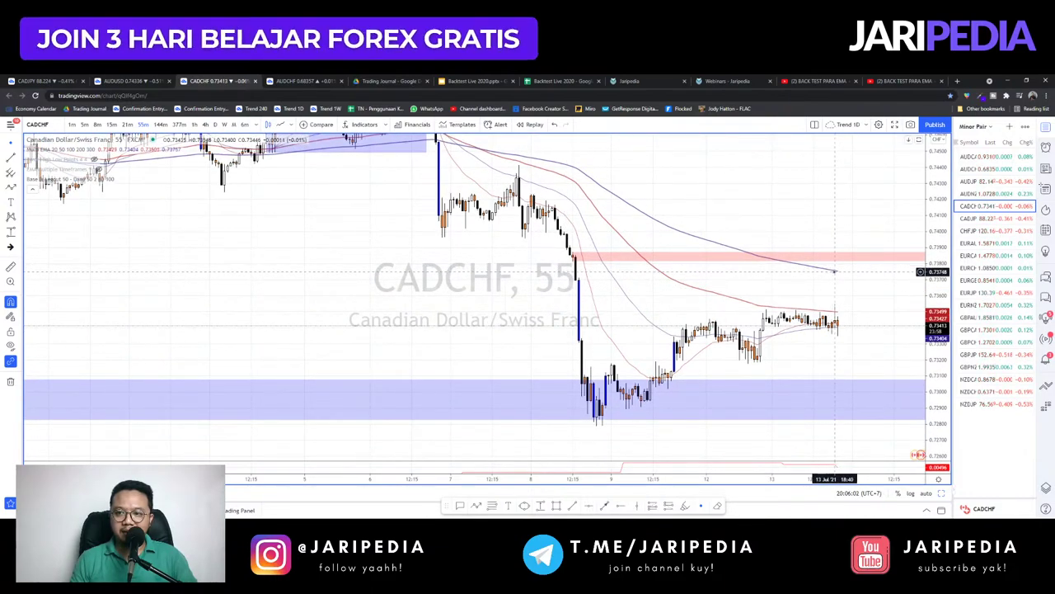
text(60)
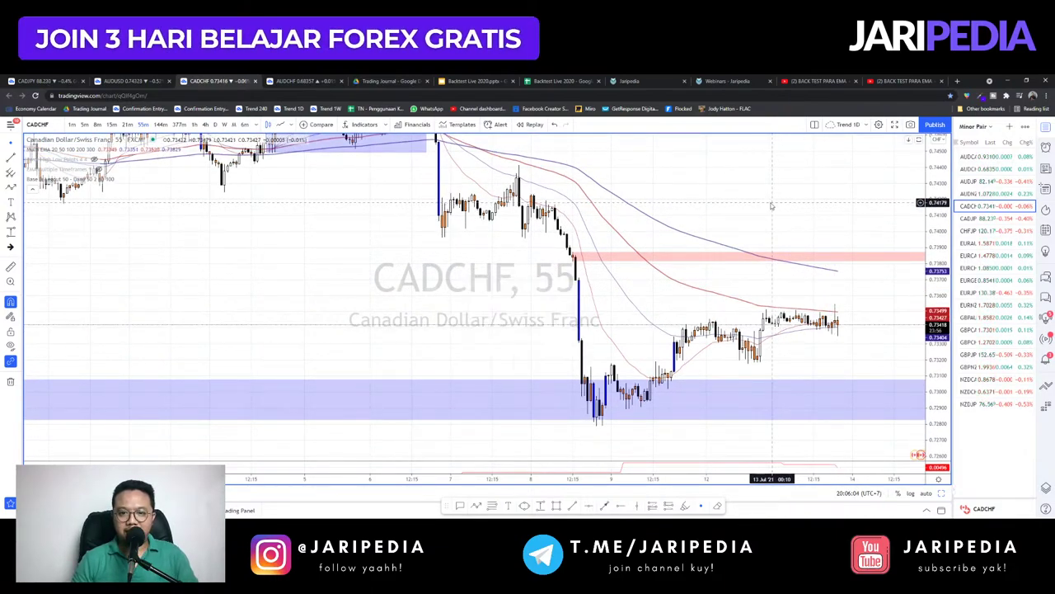
key(Return)
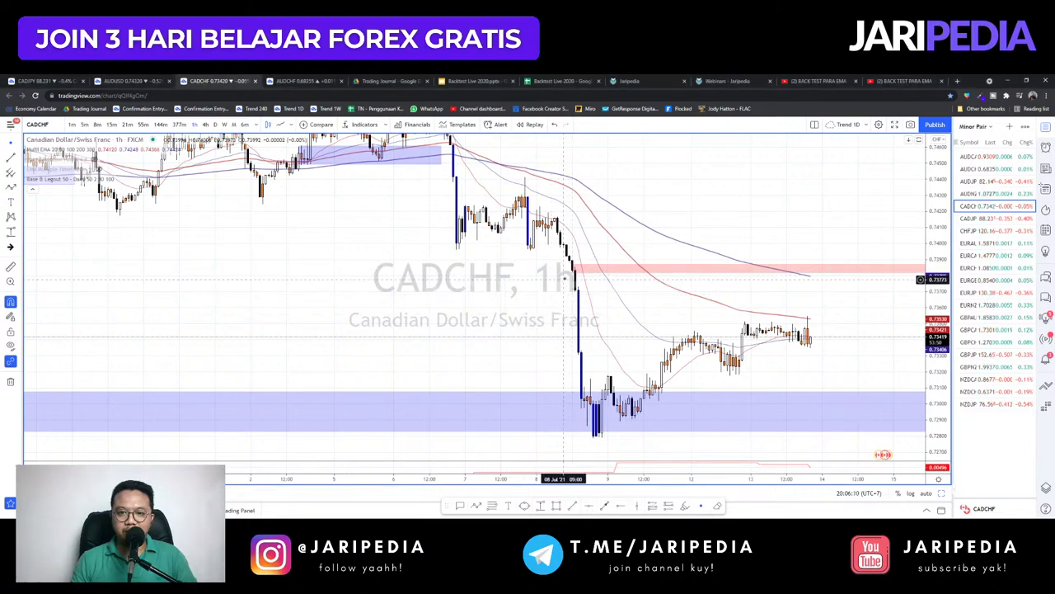
- Measure the CADCHF candle where the red zone starts and examine the 1-hour decline from the yellow zone to the blue zone
shift+click(573, 263)
click(574, 264)
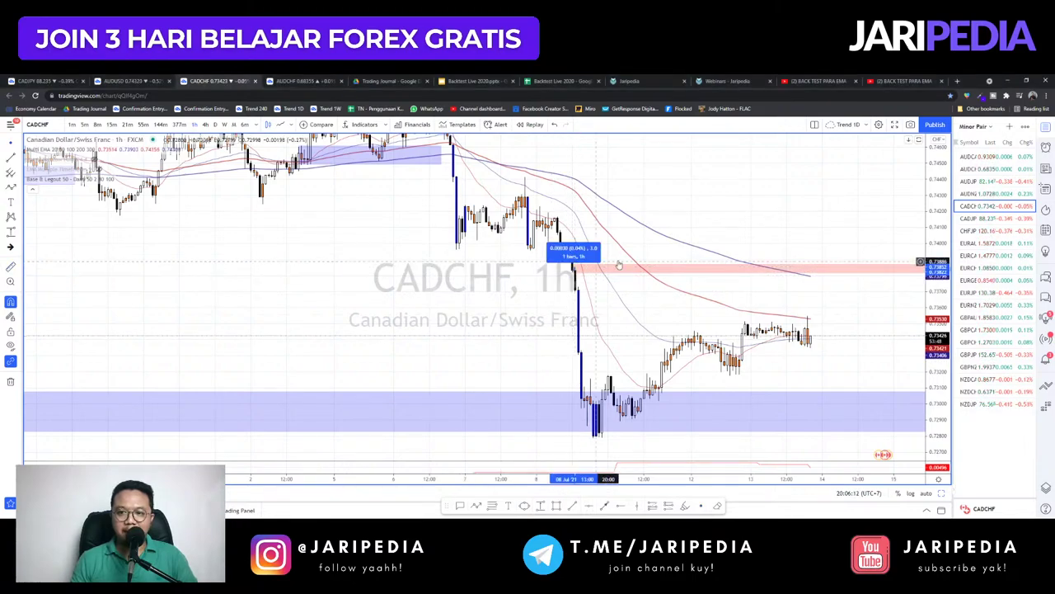
click(624, 263)
drag(810, 220, 777, 230)
drag(637, 252, 633, 275)
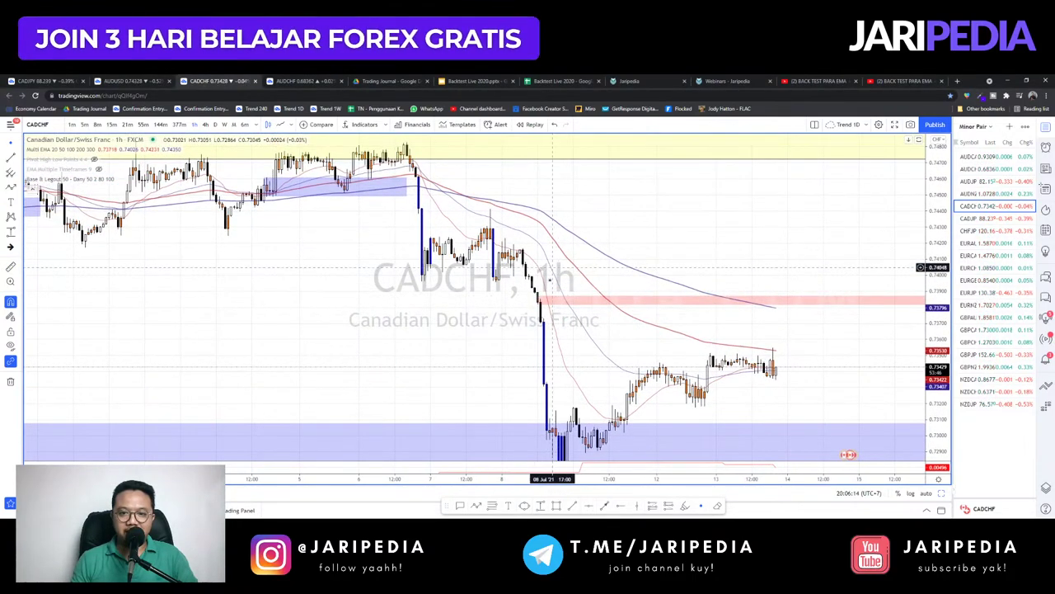
drag(709, 252, 738, 242)
scroll(729, 245, right, 5)
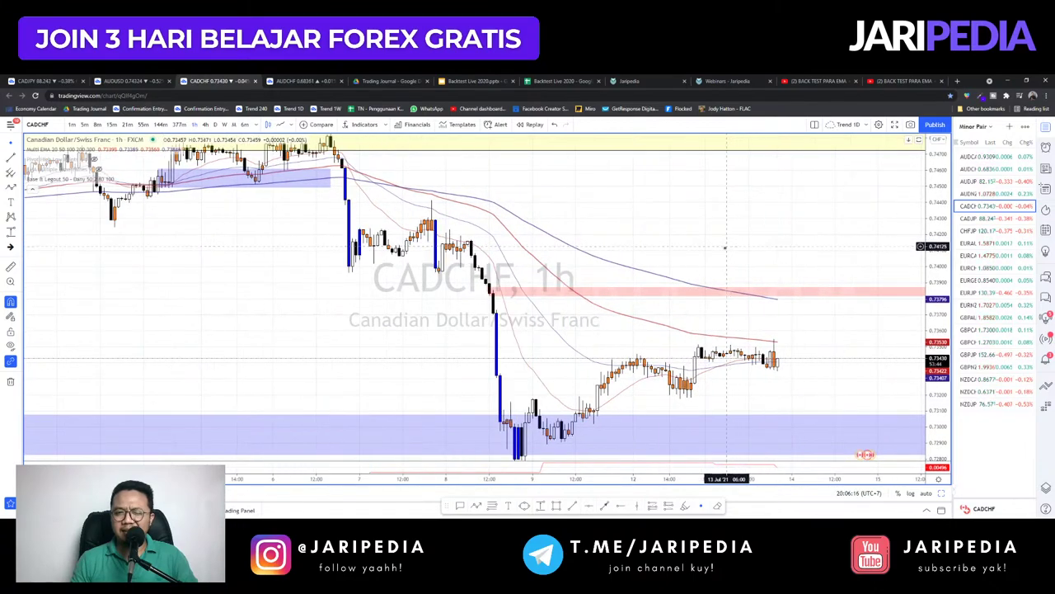
scroll(699, 268, down, 5)
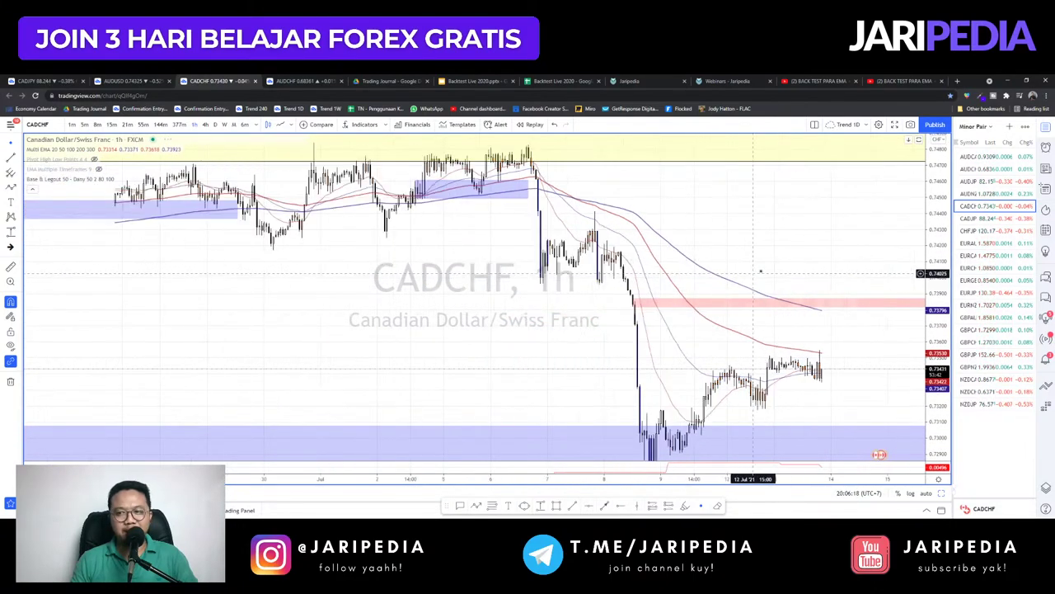
scroll(805, 249, up, 4)
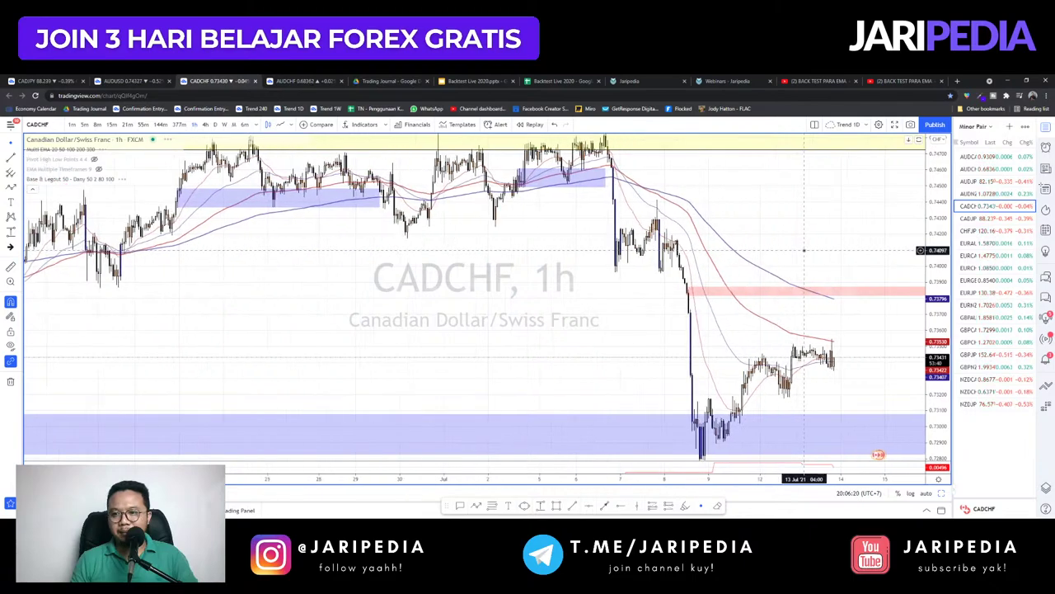
- Review the CHFJPY 1-hour chart, switch to EURAUD and stretch its price scale around the recent candles
key(Down)
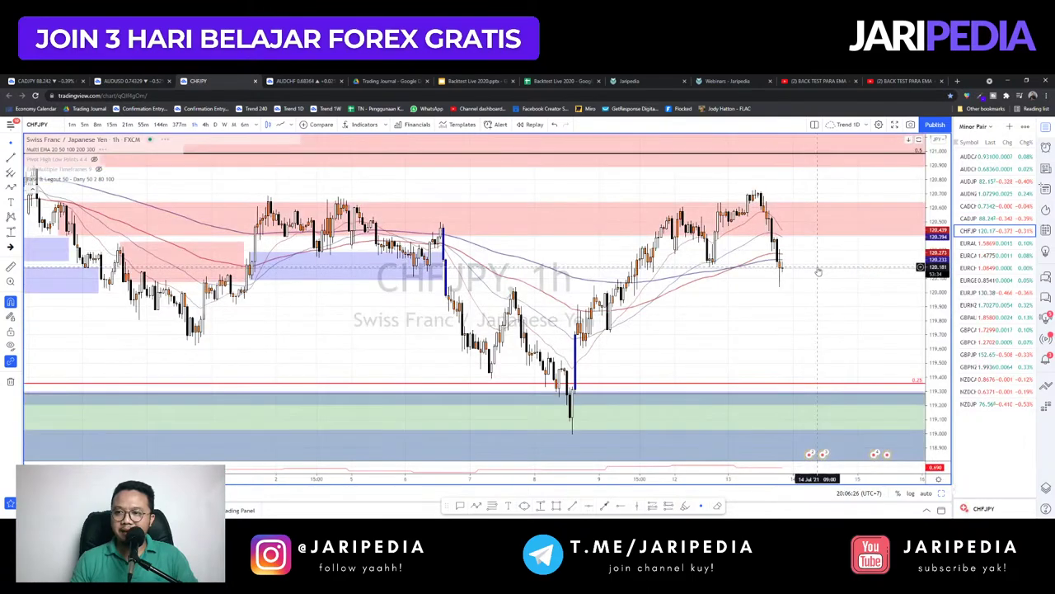
scroll(814, 270, up, 2)
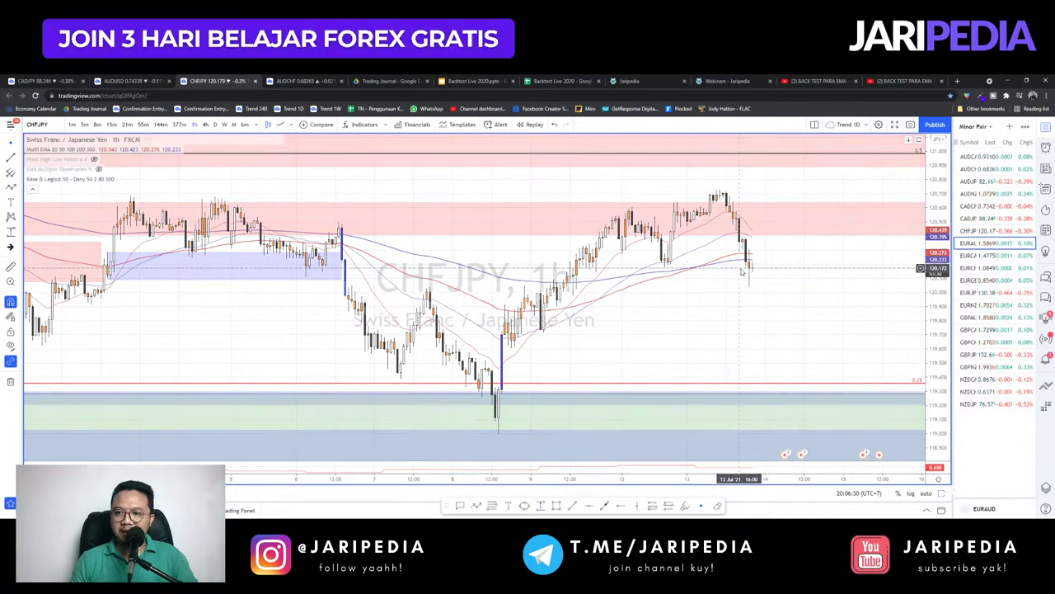
key(Down)
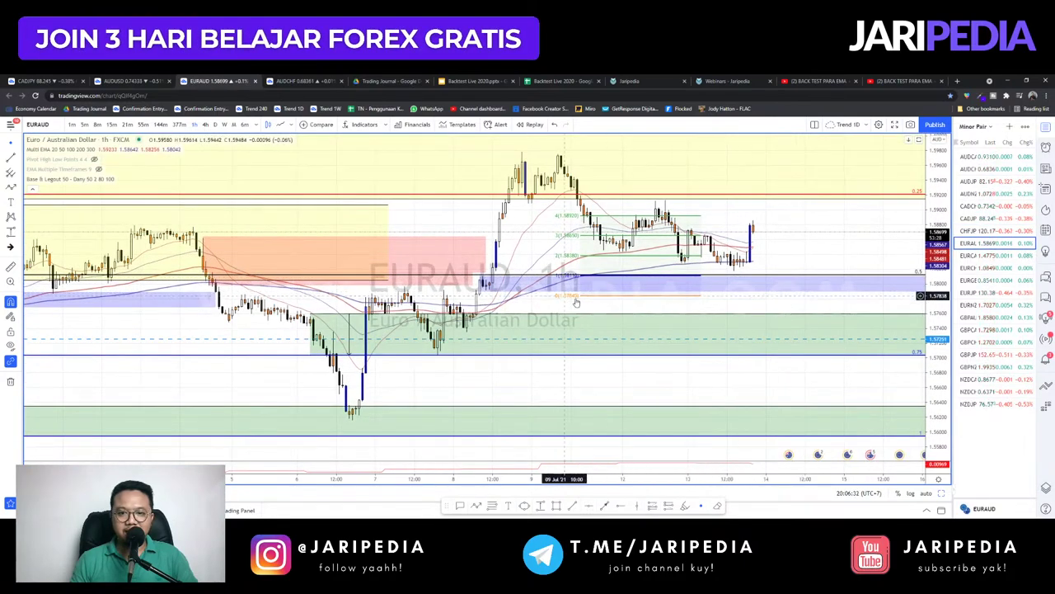
scroll(792, 281, up, 1)
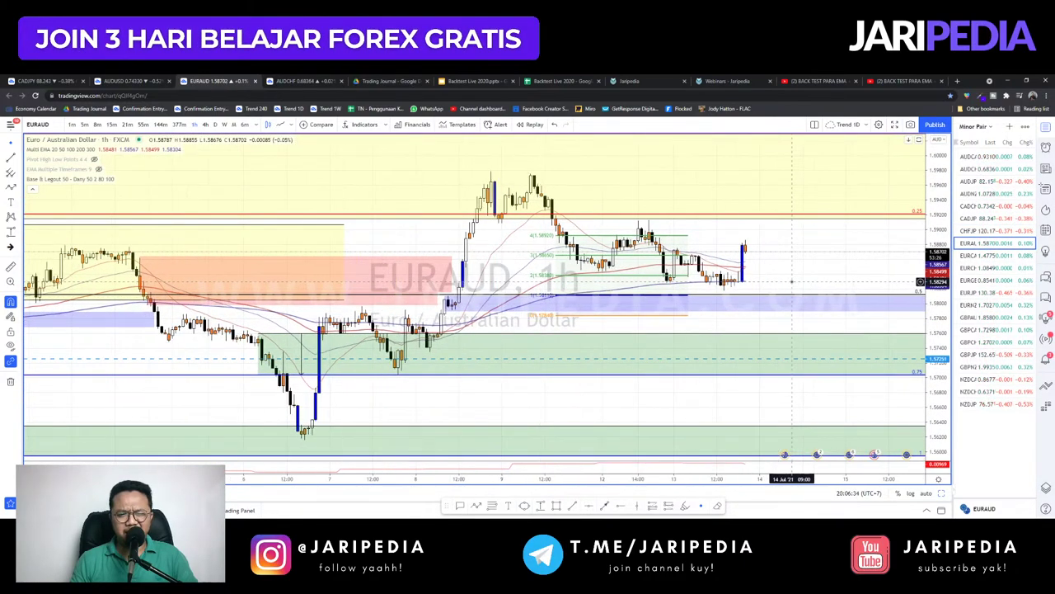
drag(938, 342, 938, 287)
drag(809, 267, 803, 302)
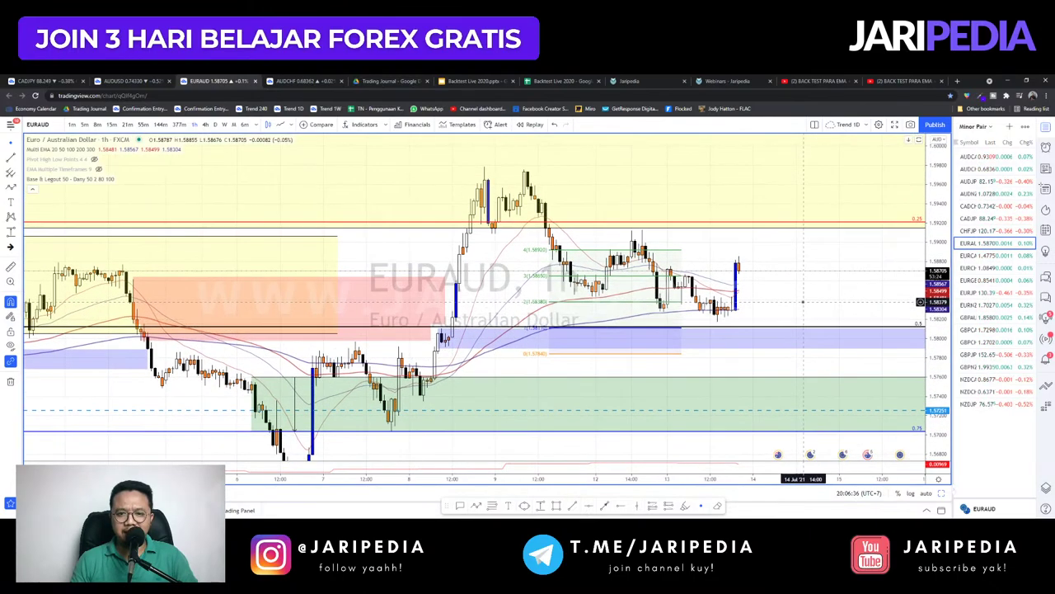
- Examine EURAUD's 1-hour price history from late June to 13 July against the yellow, red, blue and green zones
scroll(639, 238, down, 4)
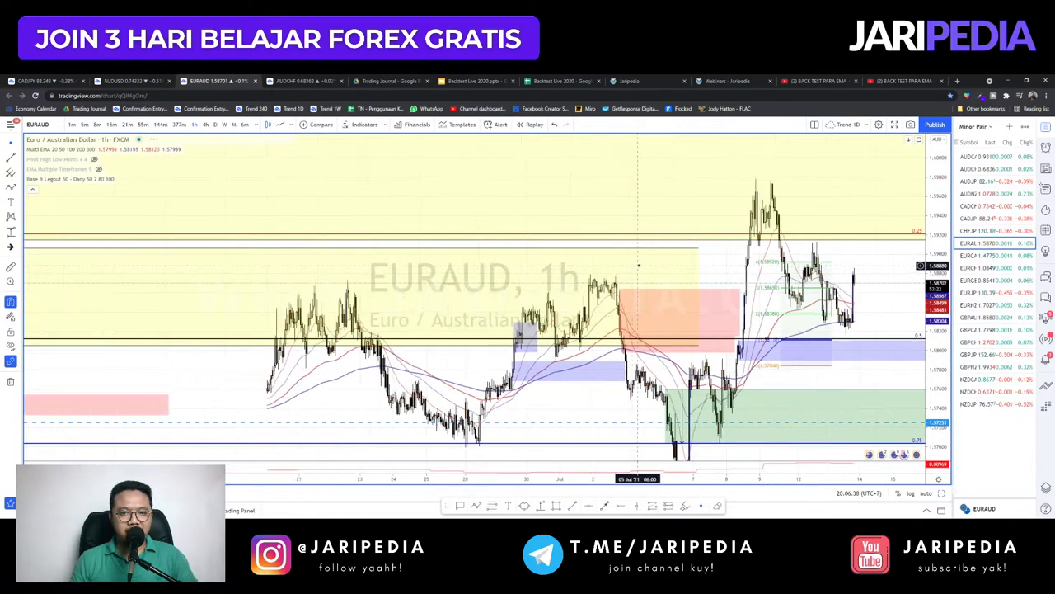
scroll(660, 260, up, 4)
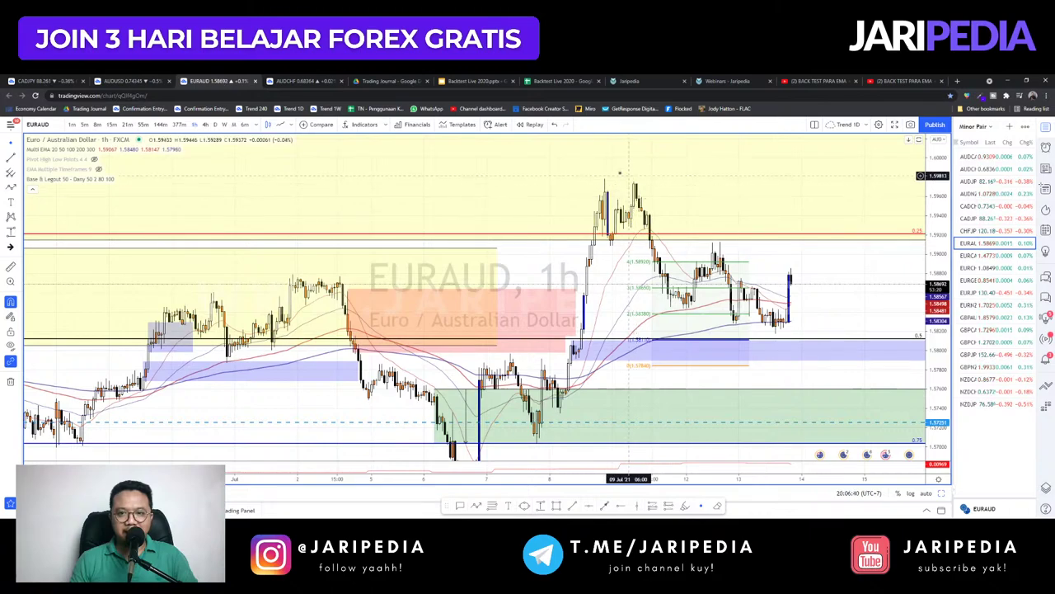
mouse_move(707, 218)
mouse_down()
mouse_move(690, 278)
mouse_move(697, 215)
mouse_up()
scroll(422, 258, down, 2)
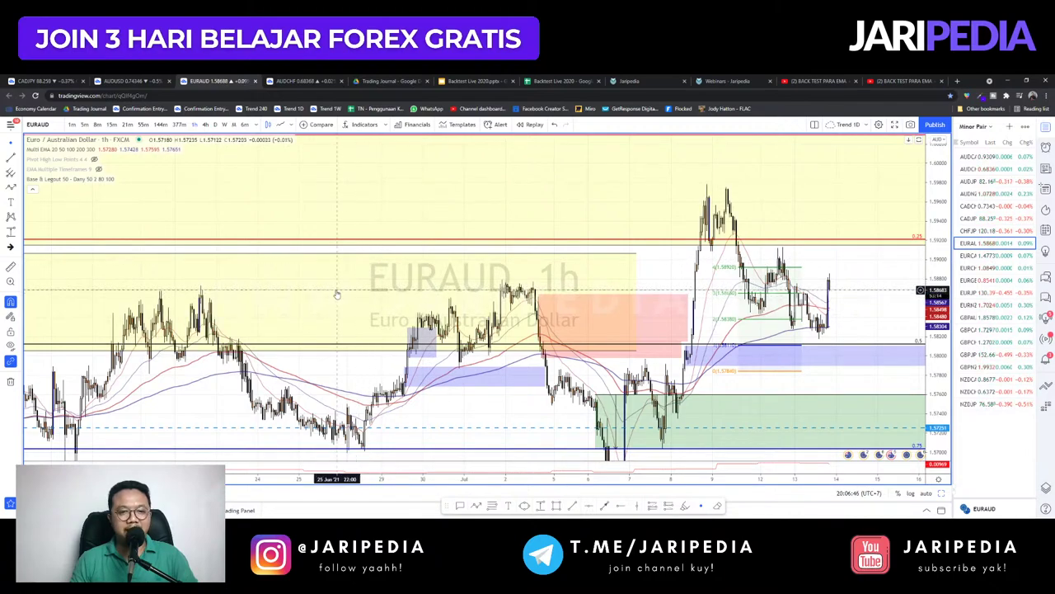
scroll(337, 294, down, 2)
scroll(489, 299, up, 2)
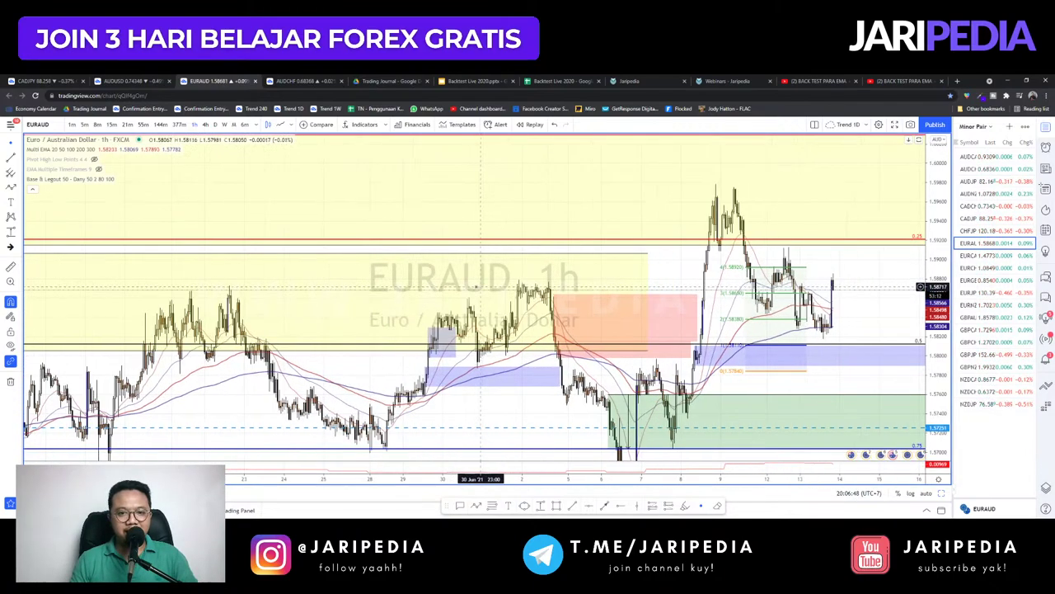
scroll(376, 294, up, 3)
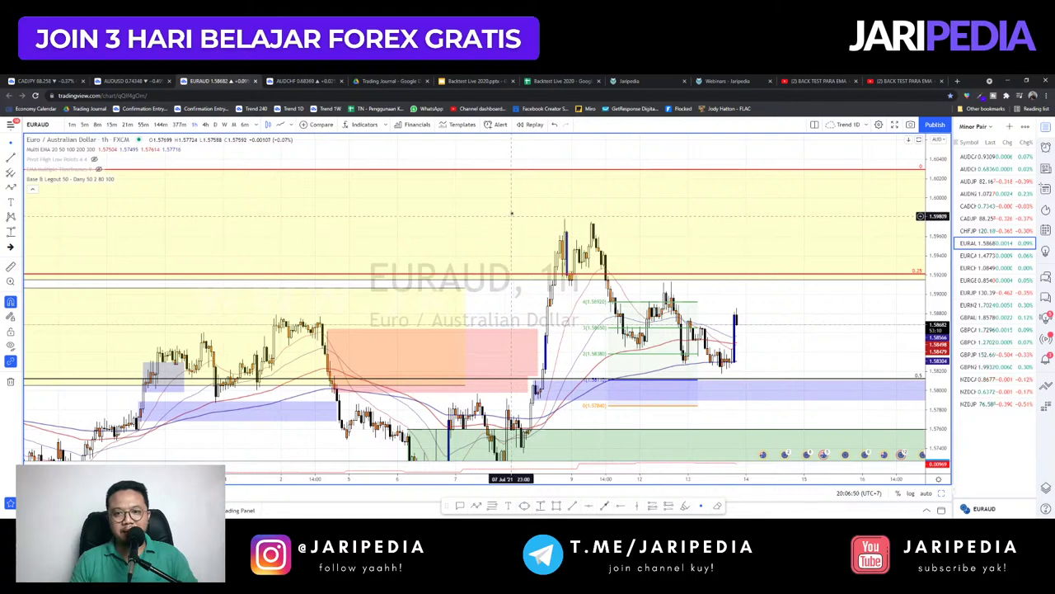
scroll(731, 328, up, 2)
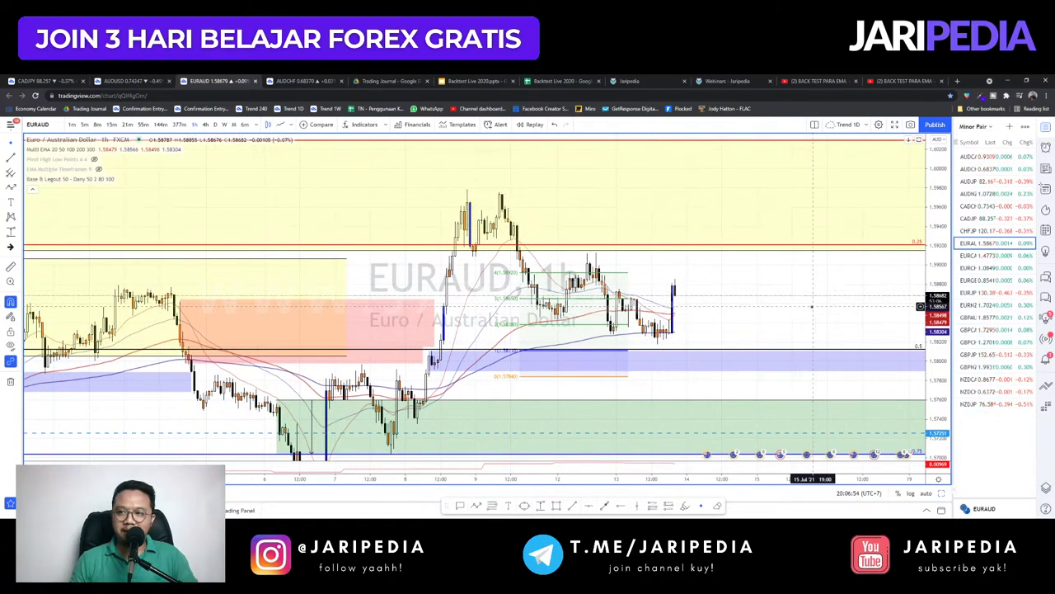
- Open EURCAD, check it against EURAUD and examine the latest EURCAD 1-hour candles around the Buy Area
key(Down)
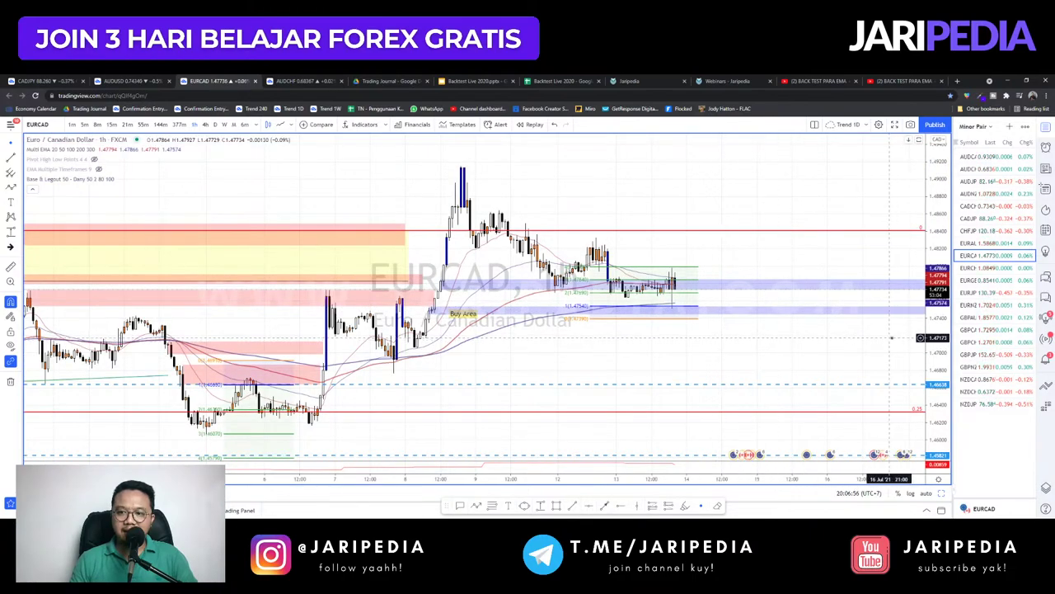
scroll(733, 281, up, 3)
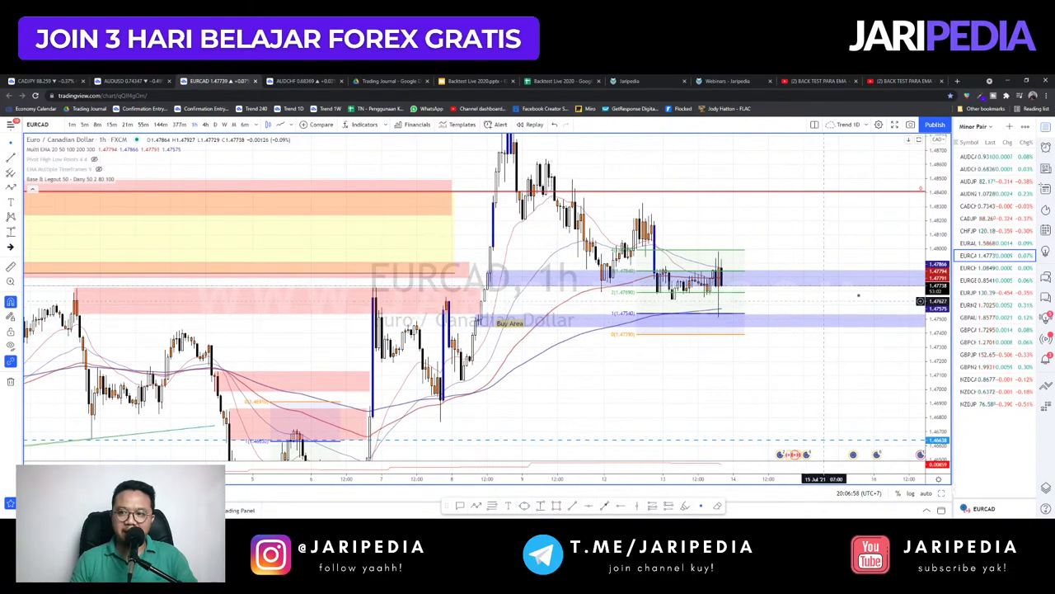
key(Up)
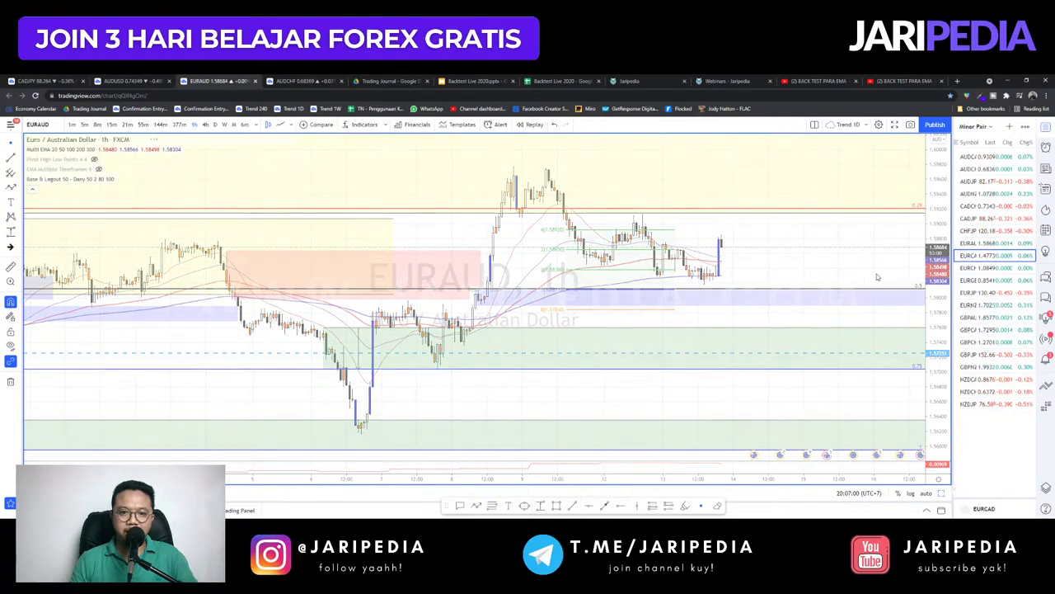
scroll(808, 322, up, 3)
drag(942, 350, 944, 296)
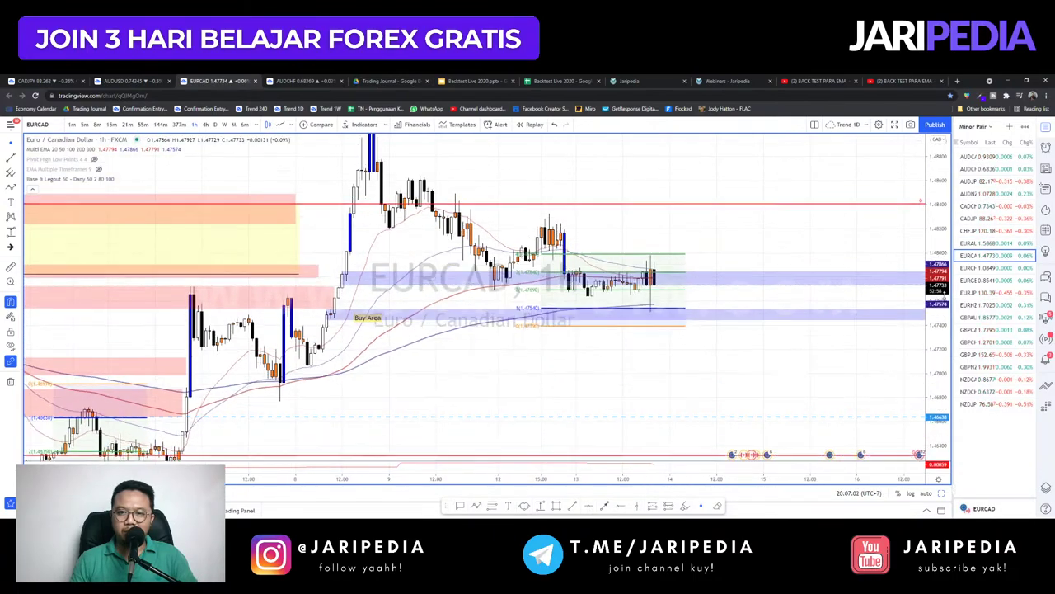
scroll(664, 331, up, 3)
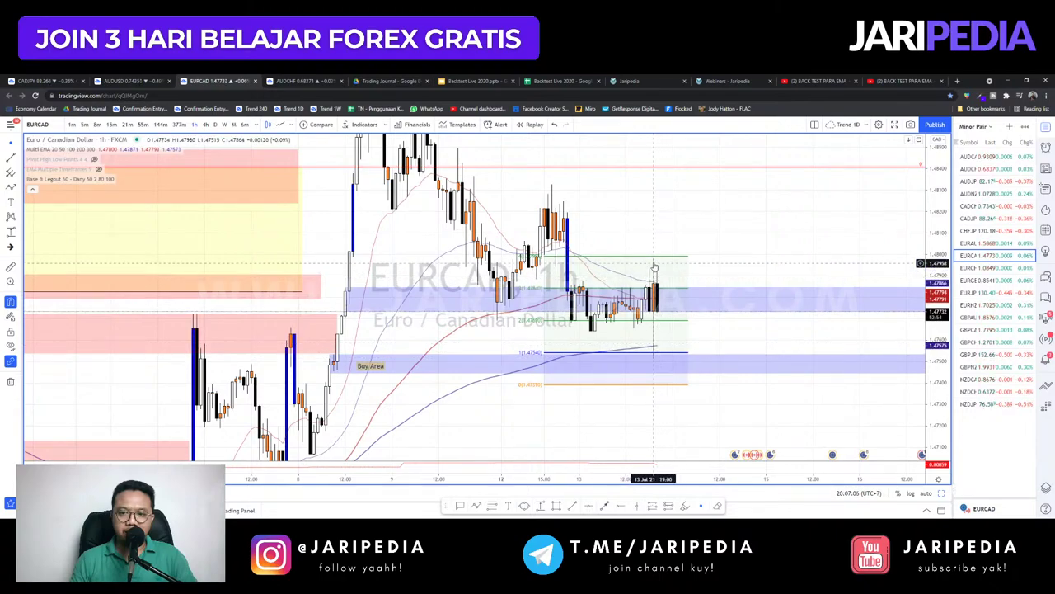
drag(739, 256, 747, 255)
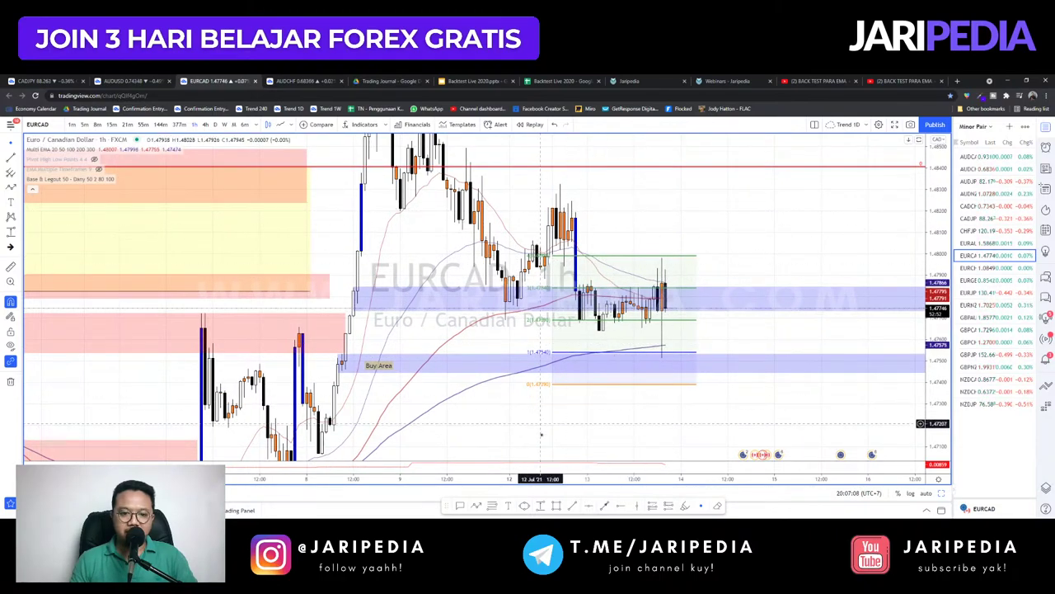
- Draw a zone at EURCAD's 12 July swing high using the Sell Area template, spanning about 1.4794 to 1.48325
drag(564, 239, 560, 185)
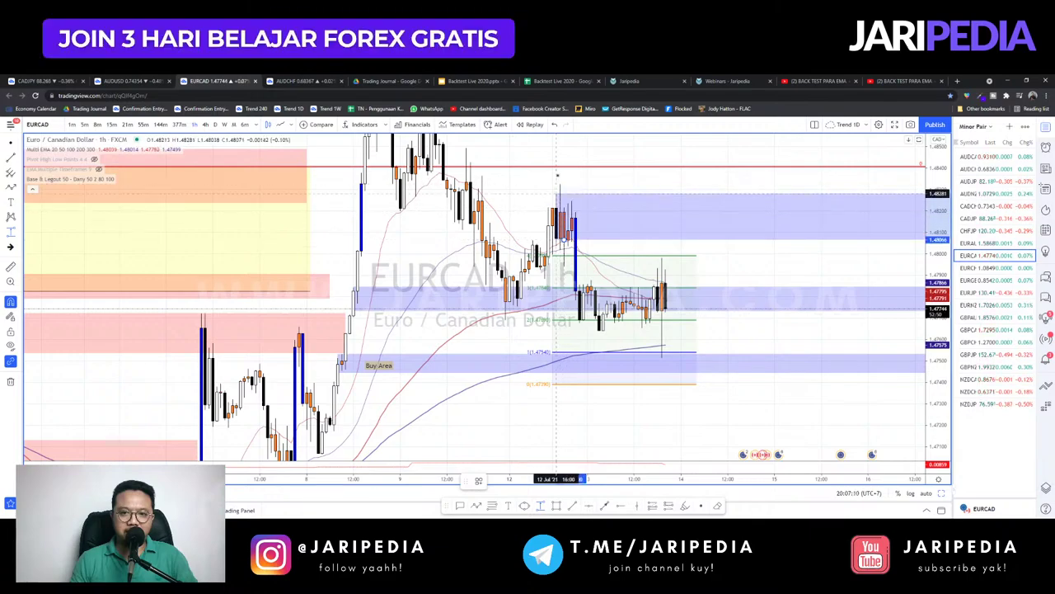
click(483, 482)
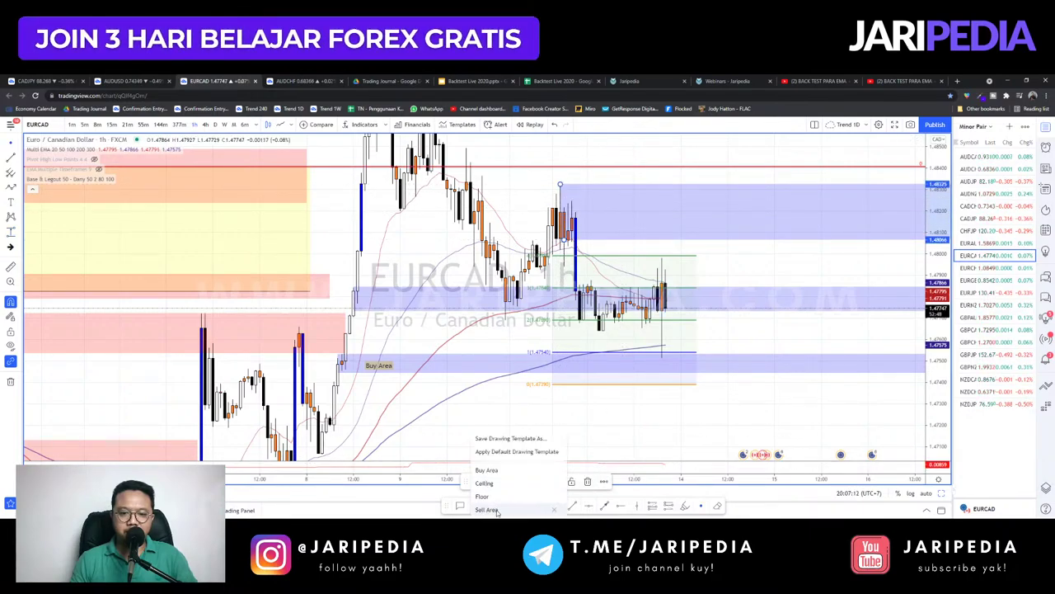
click(490, 509)
drag(564, 242, 563, 265)
- Examine EURCAD price between the new red sell zone and the blue Buy Area, including the early July history
drag(765, 291, 761, 279)
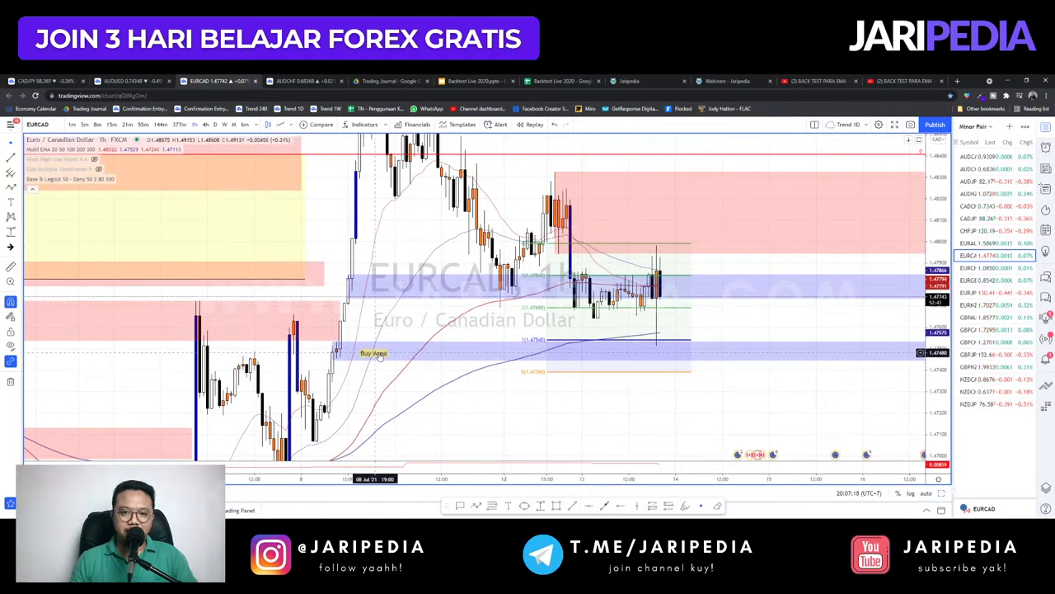
drag(544, 272, 540, 303)
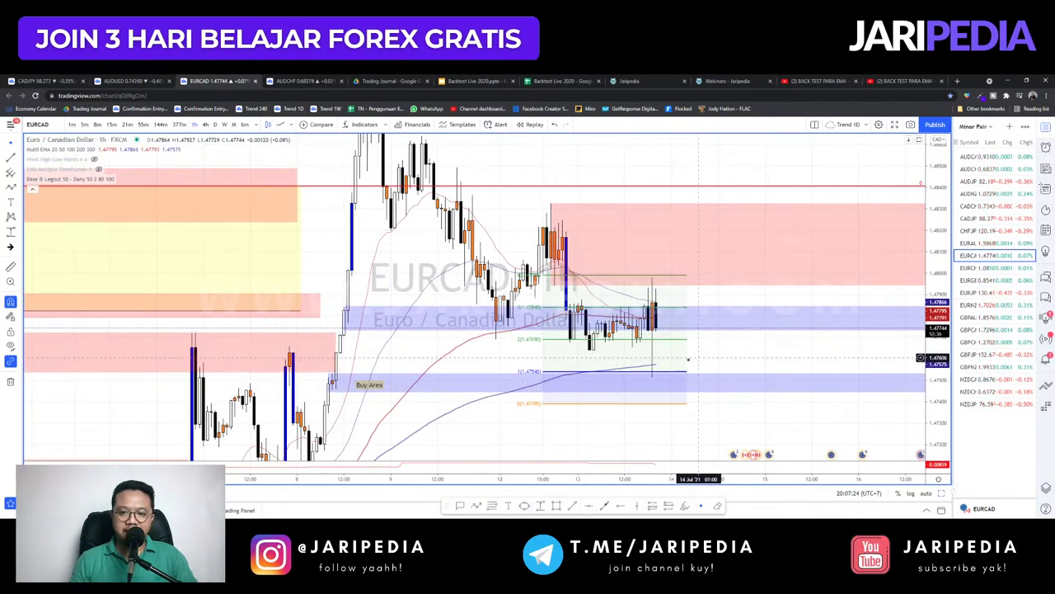
scroll(792, 272, down, 3)
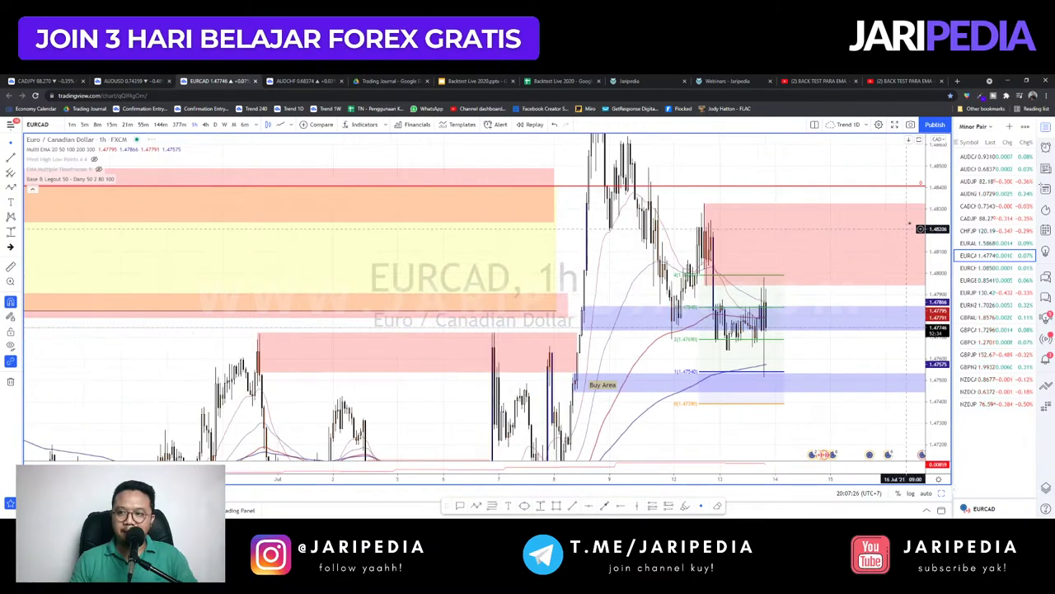
- Check EURCAD's latest 1-hour candles between the red and blue zones, then open EURCHF on the 55-minute timeframe
scroll(742, 272, up, 3)
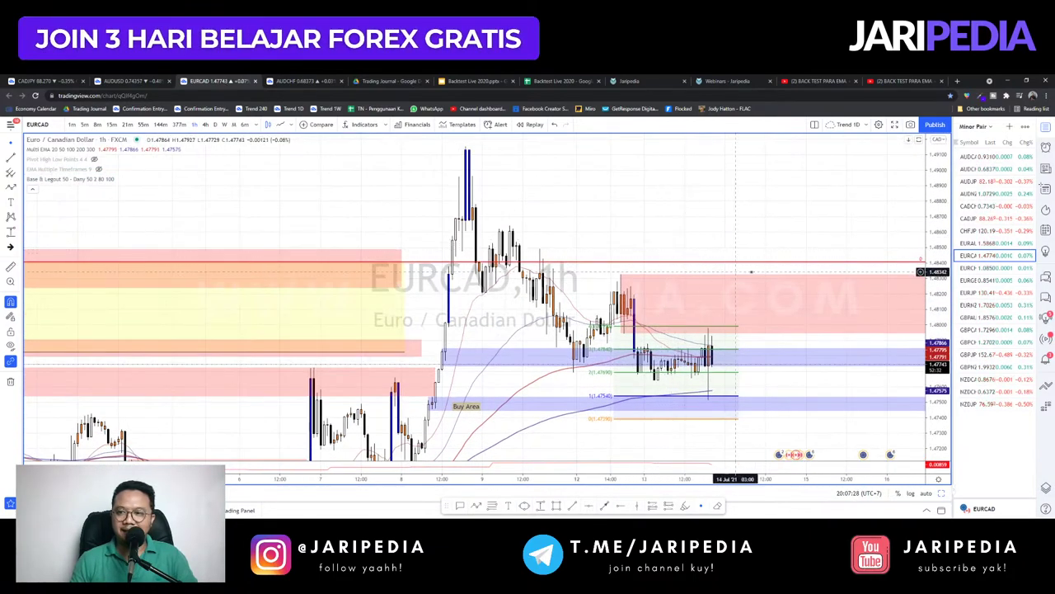
scroll(791, 277, left, 2)
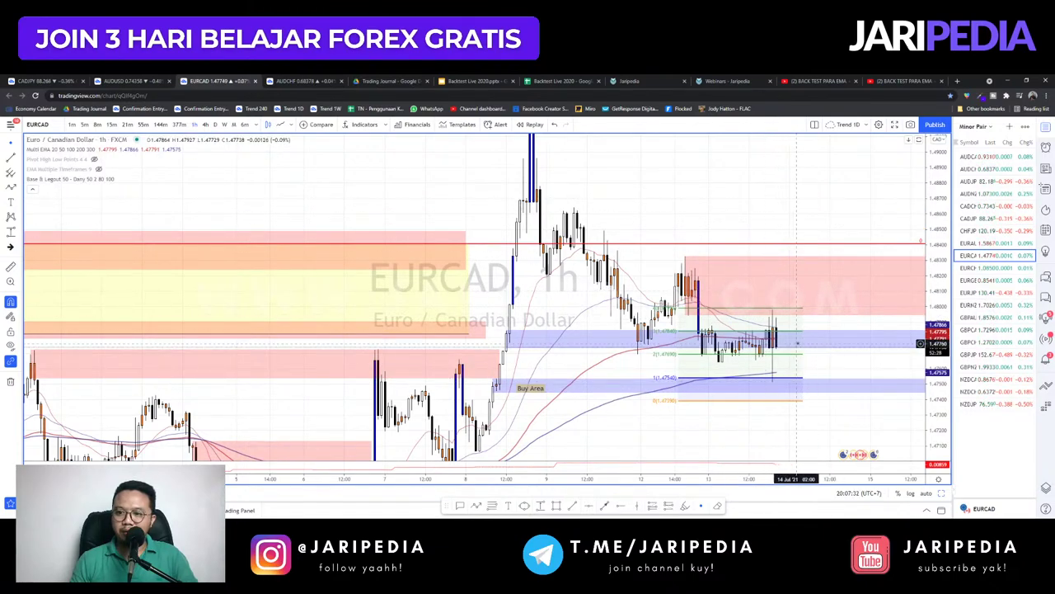
scroll(782, 334, right, 3)
key(Down)
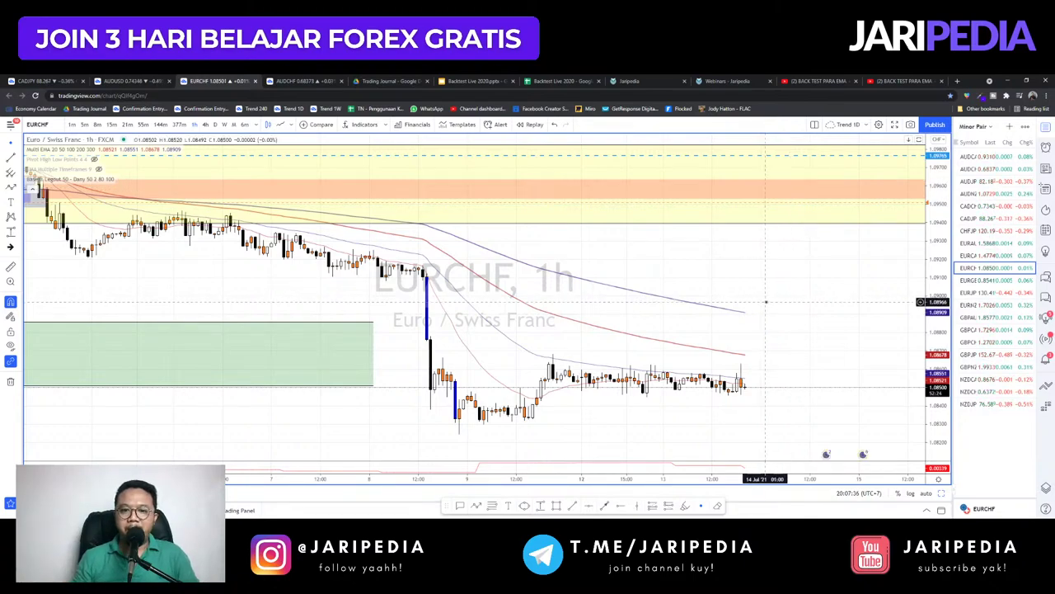
text(55)
key(Return)
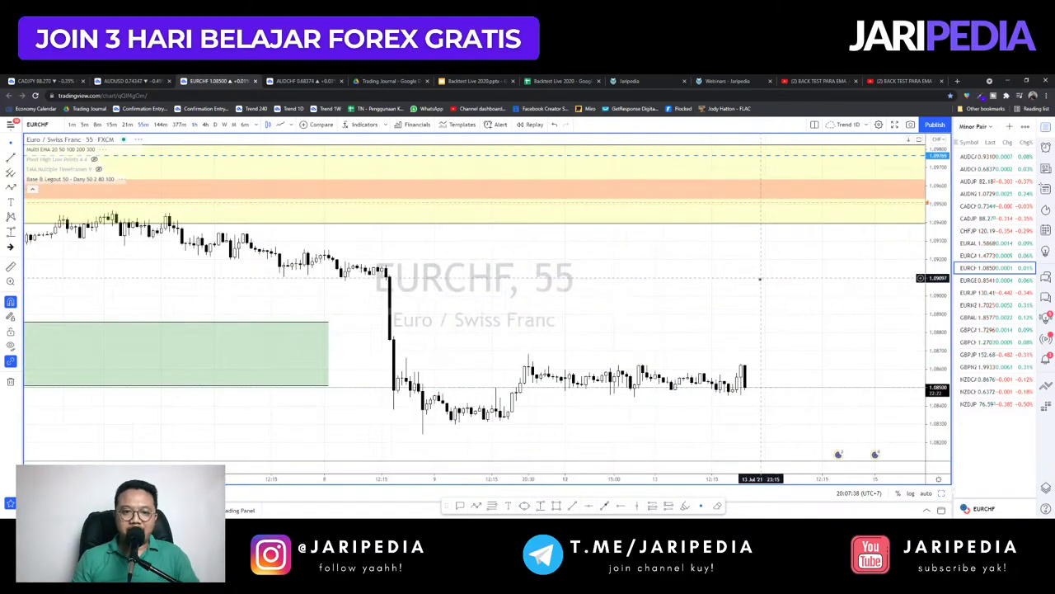
drag(793, 254, 802, 243)
- Open EURGBP and examine its 55-minute price history from late June to 13 July against the blue zones
key(Down)
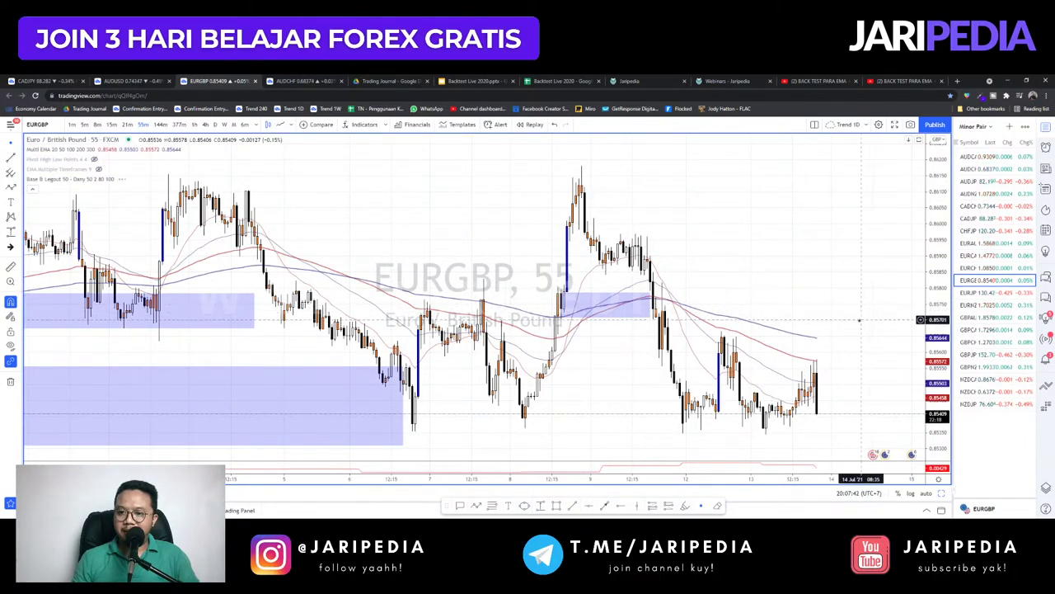
drag(778, 299, 658, 350)
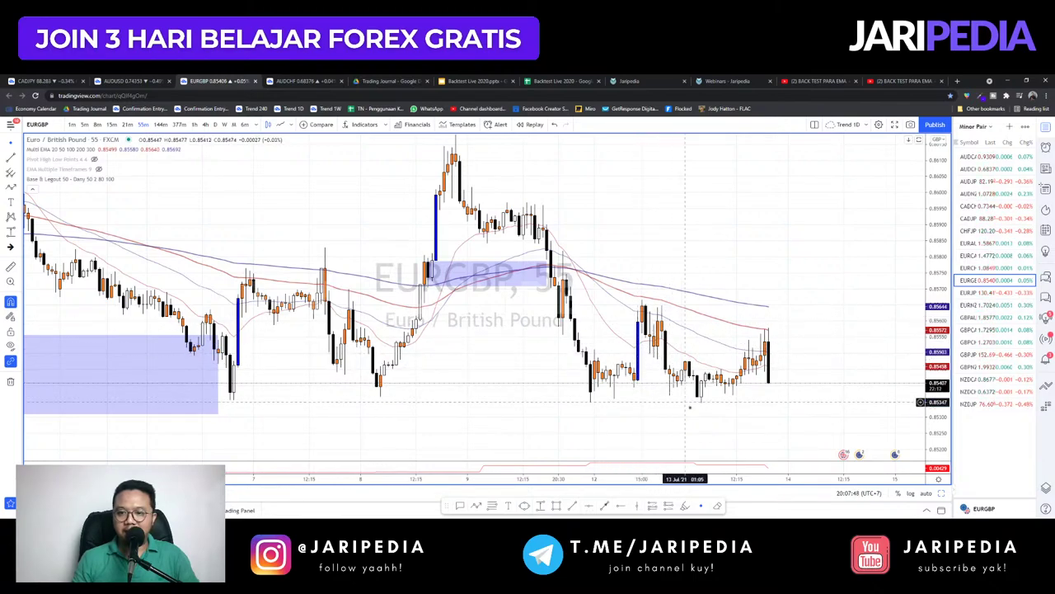
drag(725, 254, 728, 263)
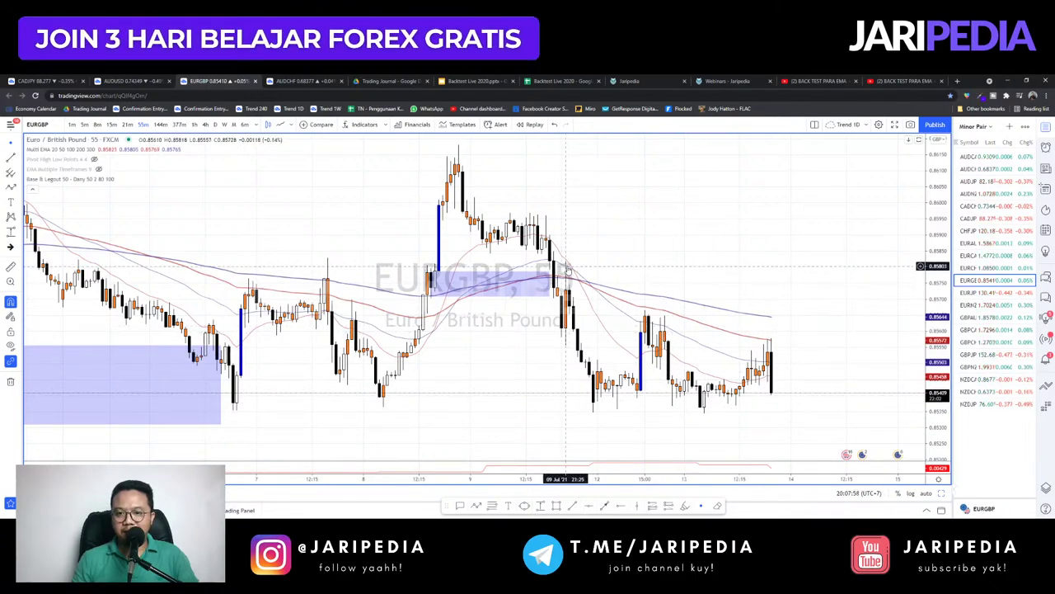
drag(578, 259, 659, 247)
scroll(760, 257, up, 2)
drag(759, 261, 626, 247)
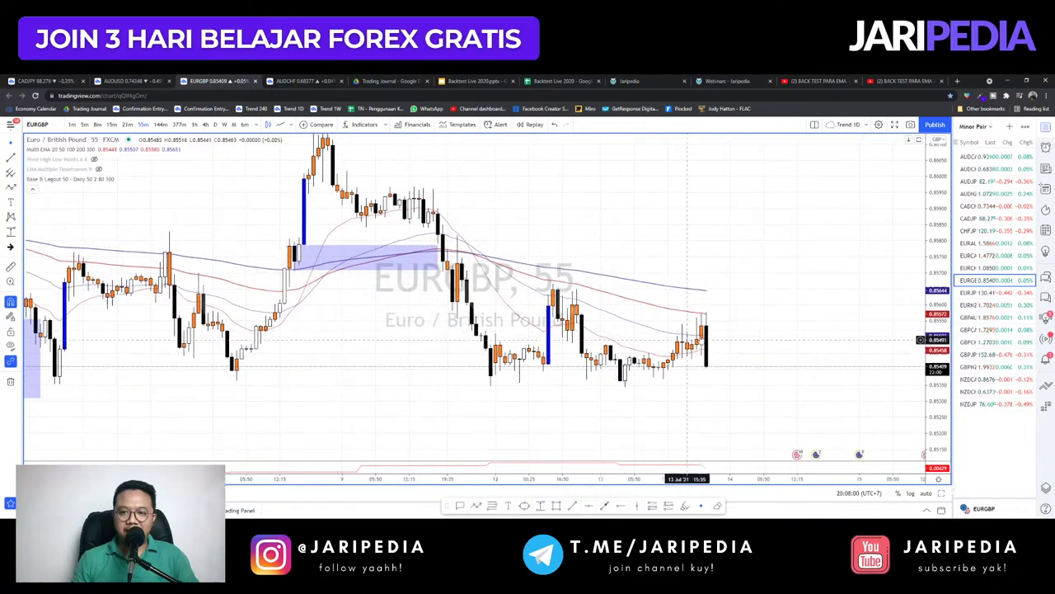
scroll(625, 318, down, 2)
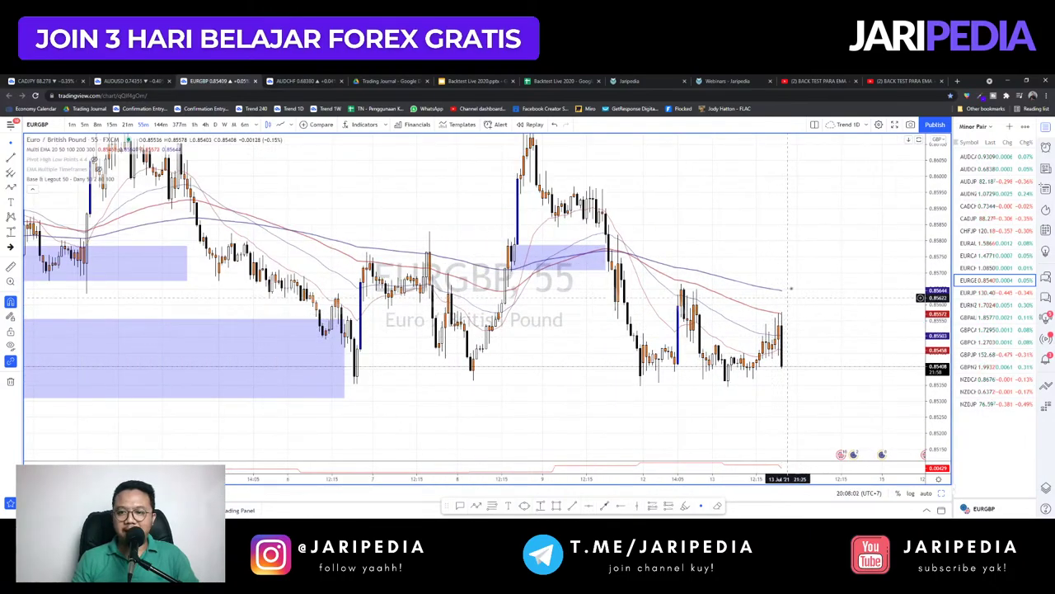
scroll(788, 272, down, 4)
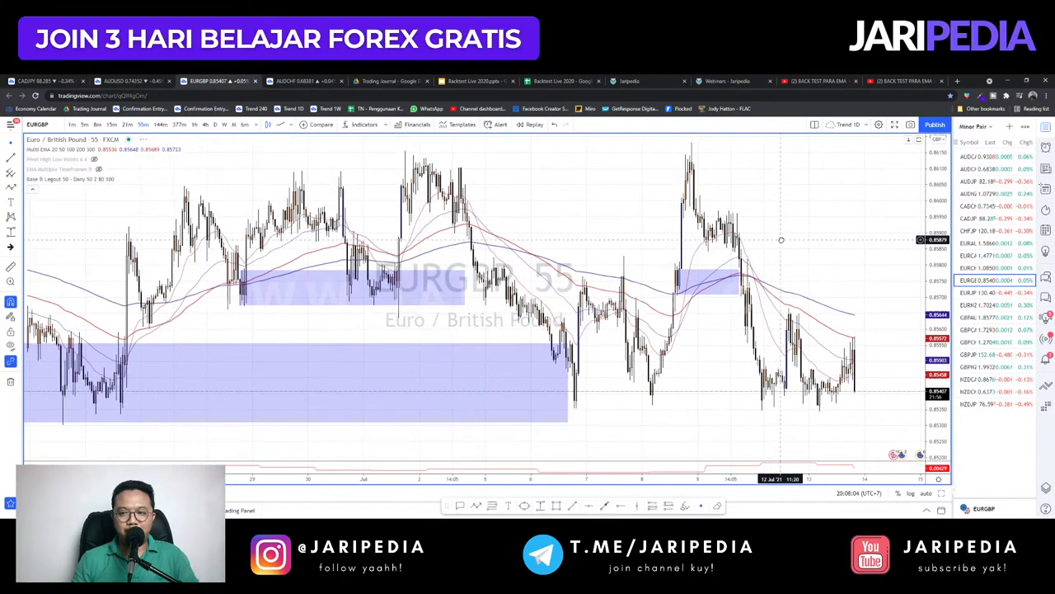
drag(782, 240, 847, 262)
scroll(820, 245, up, 2)
- Open EURJPY and examine its 55-minute price action around the red zone that starts on 6 July
key(Down)
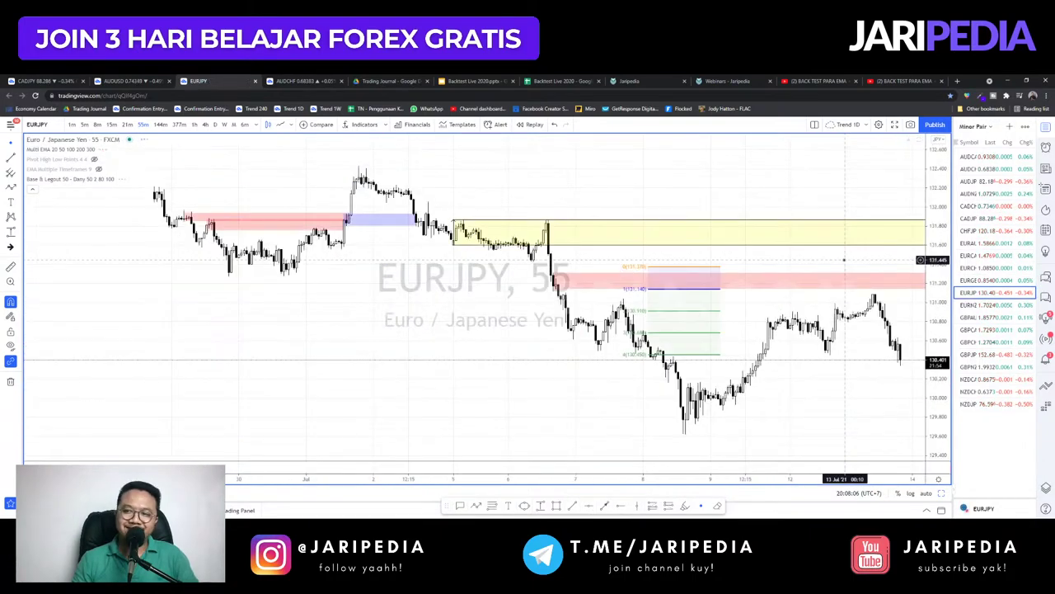
scroll(857, 268, up, 2)
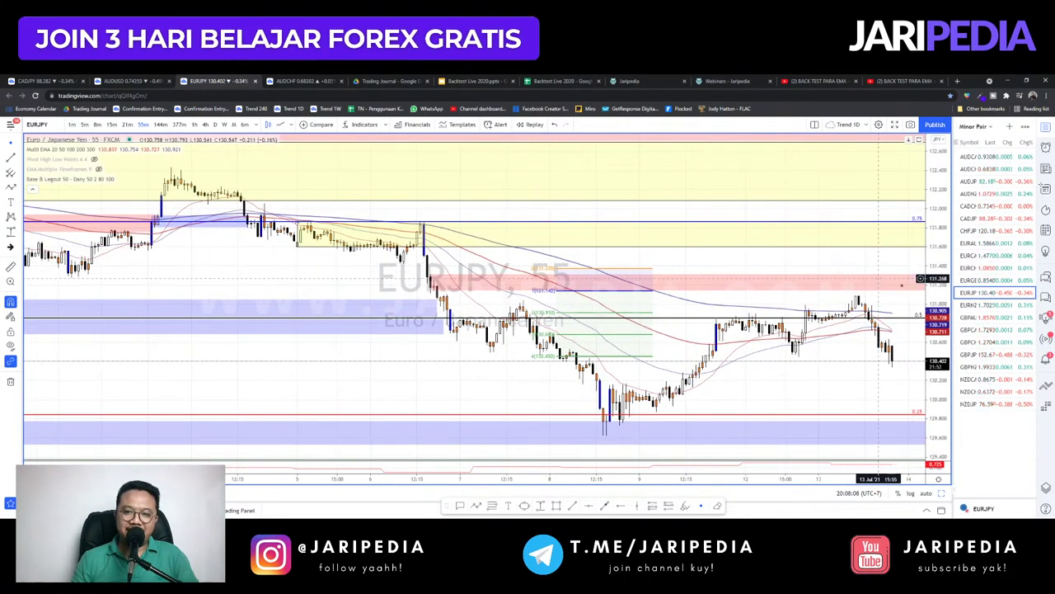
scroll(824, 272, up, 3)
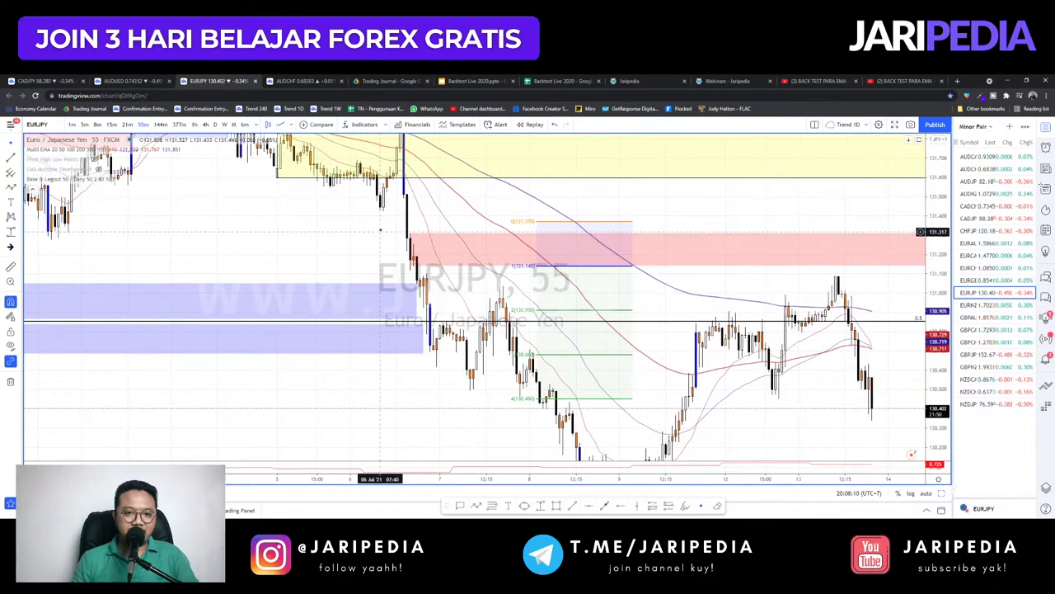
scroll(383, 232, down, 5)
drag(519, 274, 547, 329)
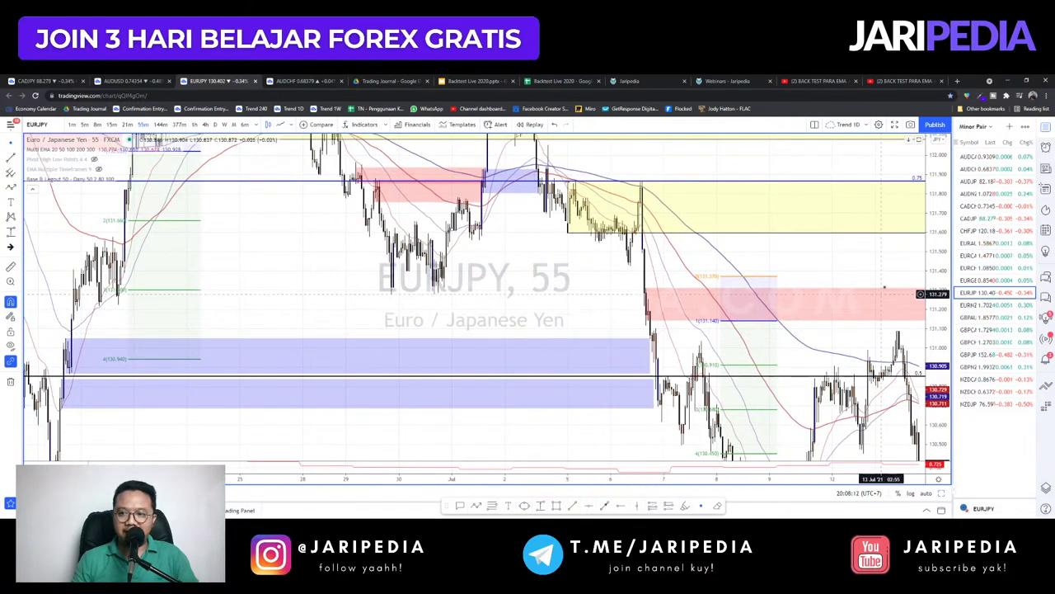
drag(649, 291, 386, 291)
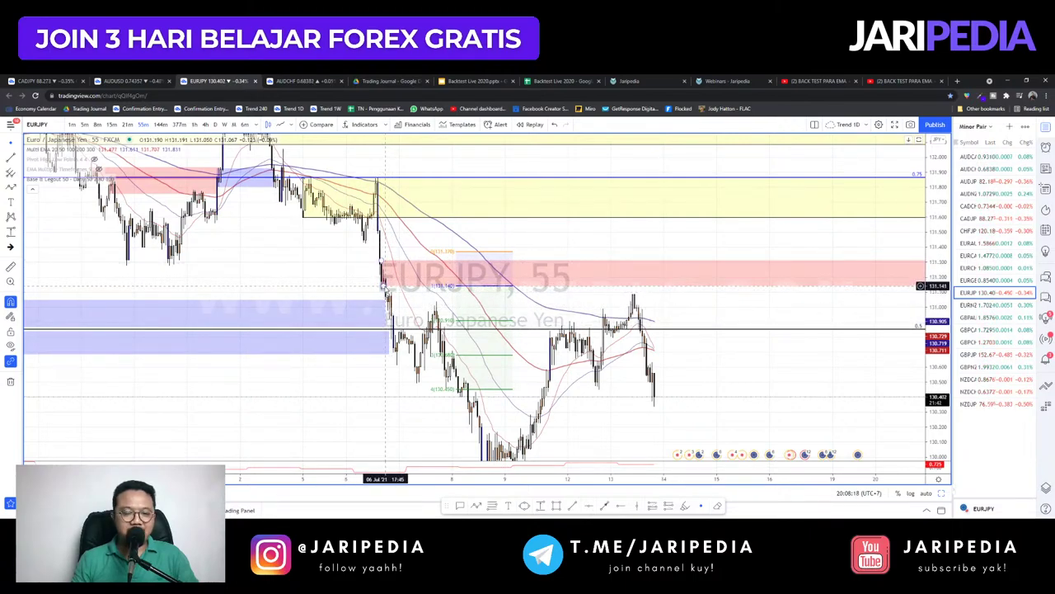
- Try lowering the bottom edge of EURJPY's 6 July red zone to about 130.92, and undo the change
drag(382, 286, 389, 319)
drag(347, 278, 366, 273)
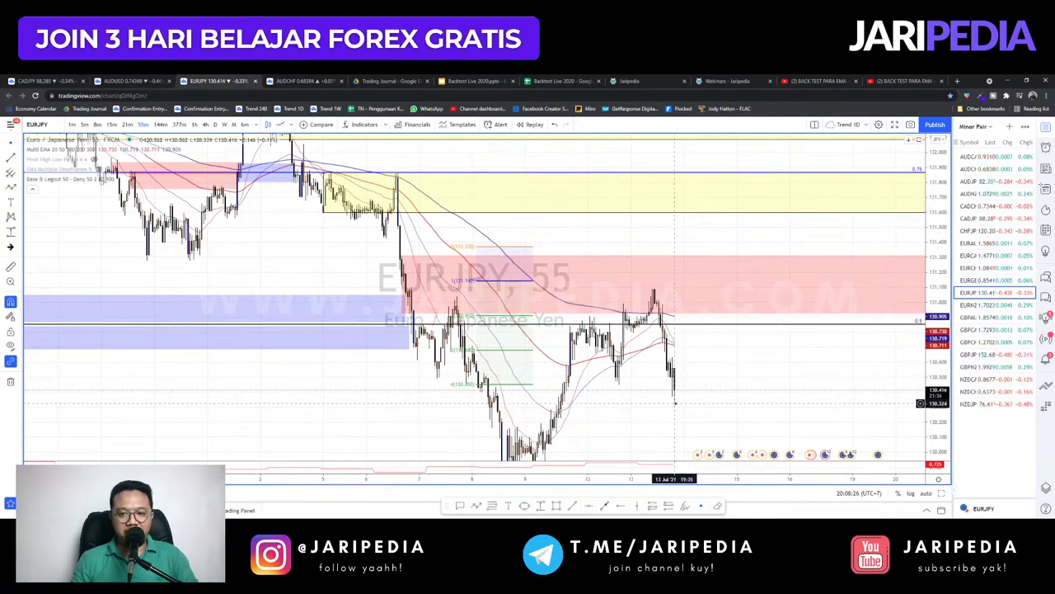
key(ctrl+z)
key(ctrl+z)
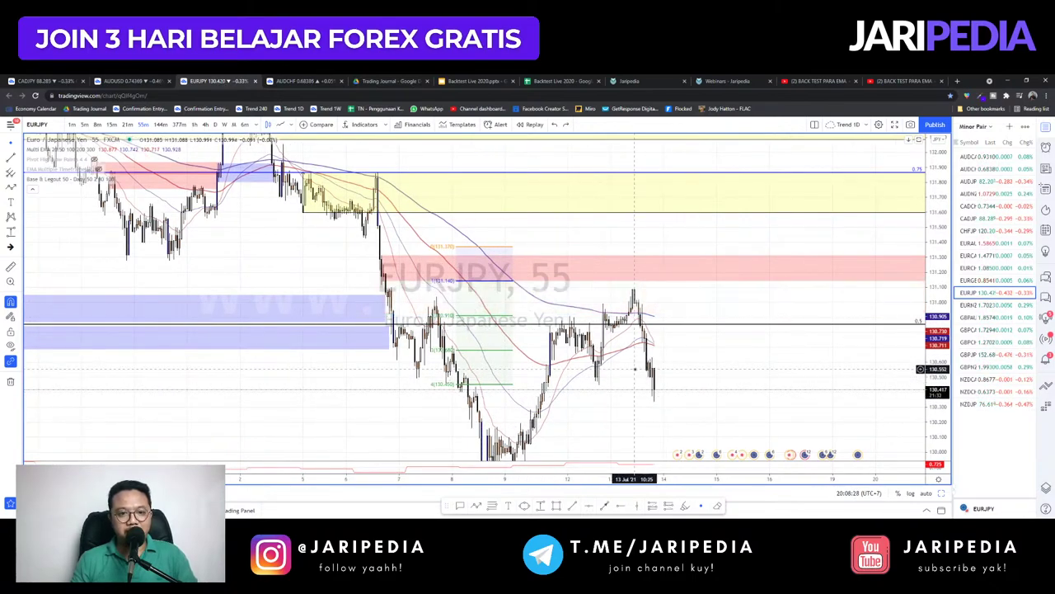
- Draw a red zone at the drop from EURJPY's 13 July swing high, spanning about 130.73 to 131.01
scroll(624, 317, up, 3)
drag(632, 317, 694, 300)
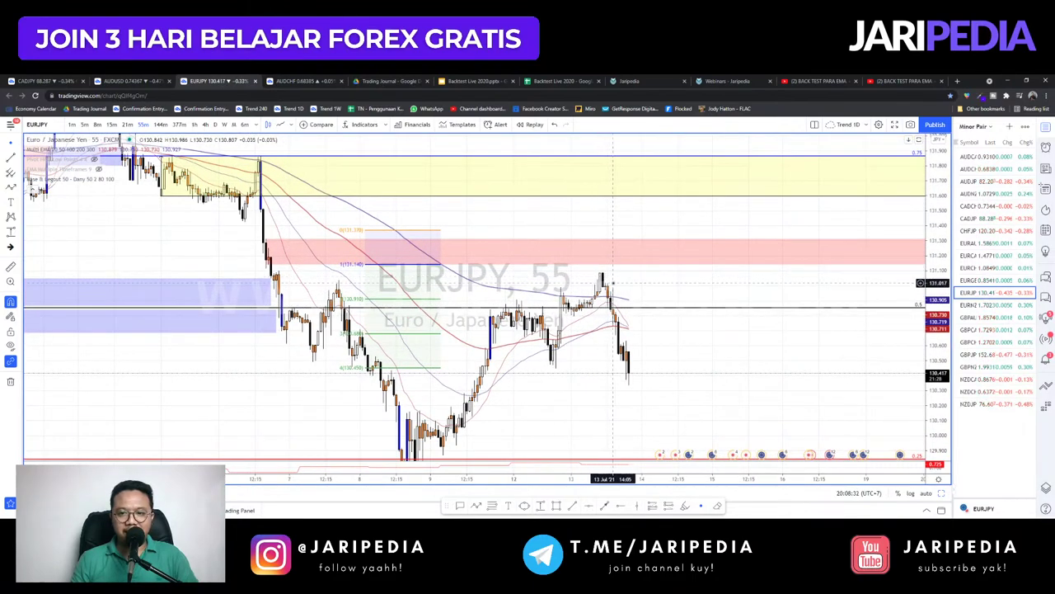
drag(612, 282, 627, 261)
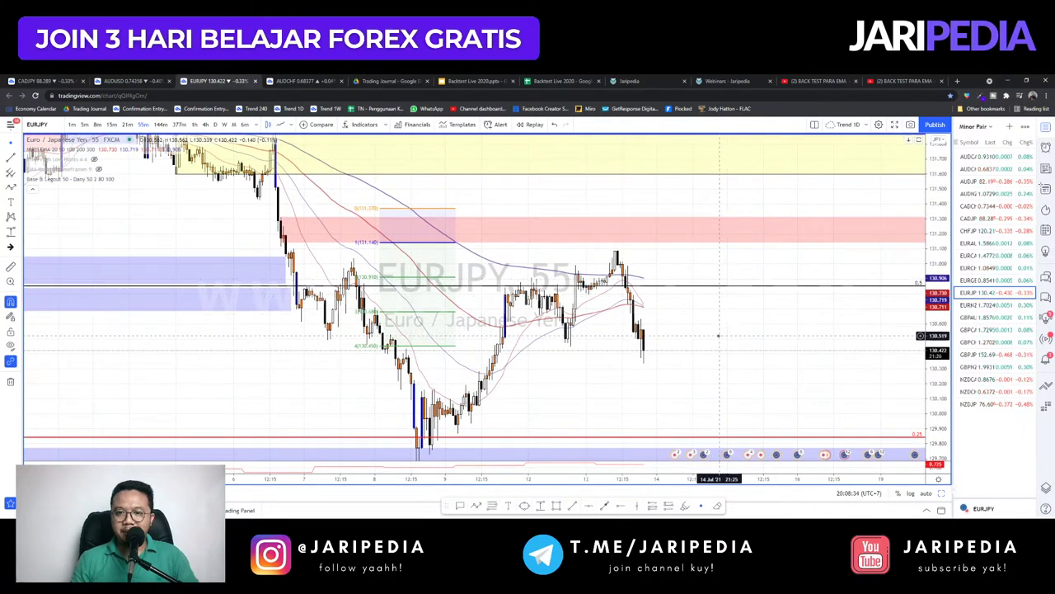
scroll(719, 336, up, 1)
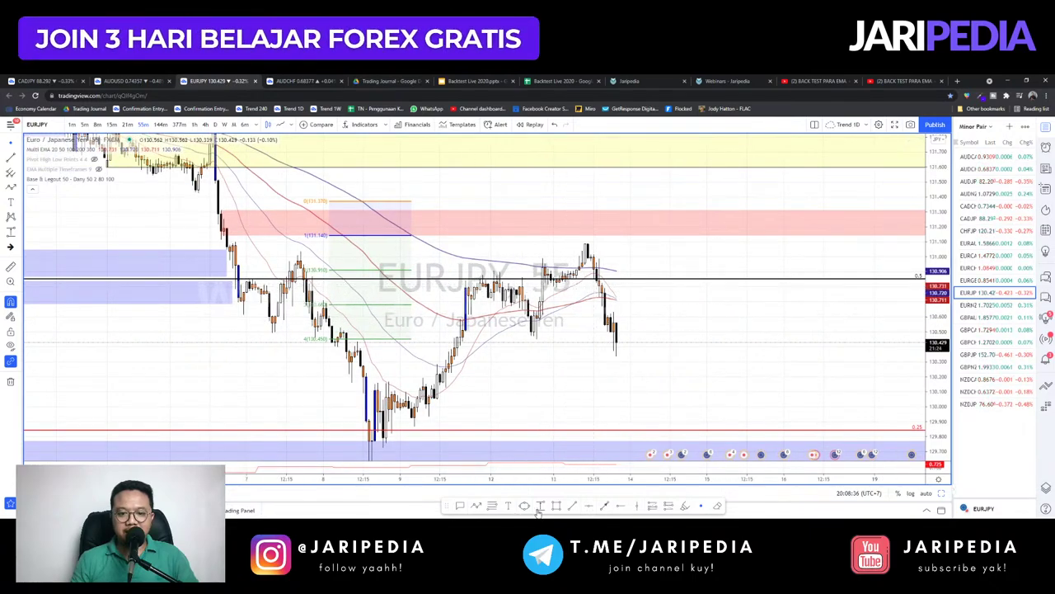
click(599, 297)
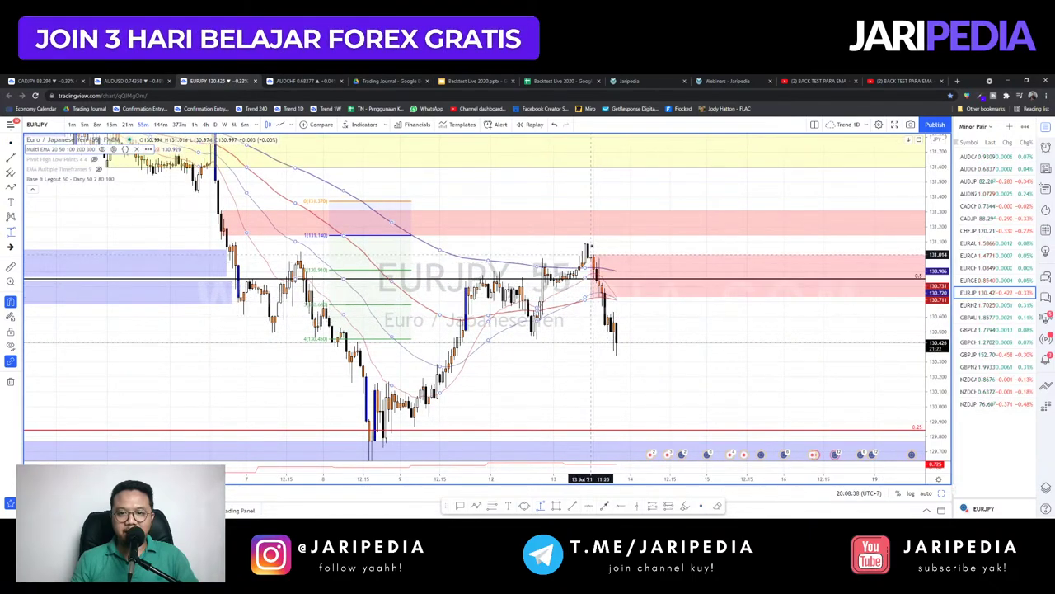
click(590, 254)
drag(640, 356, 643, 372)
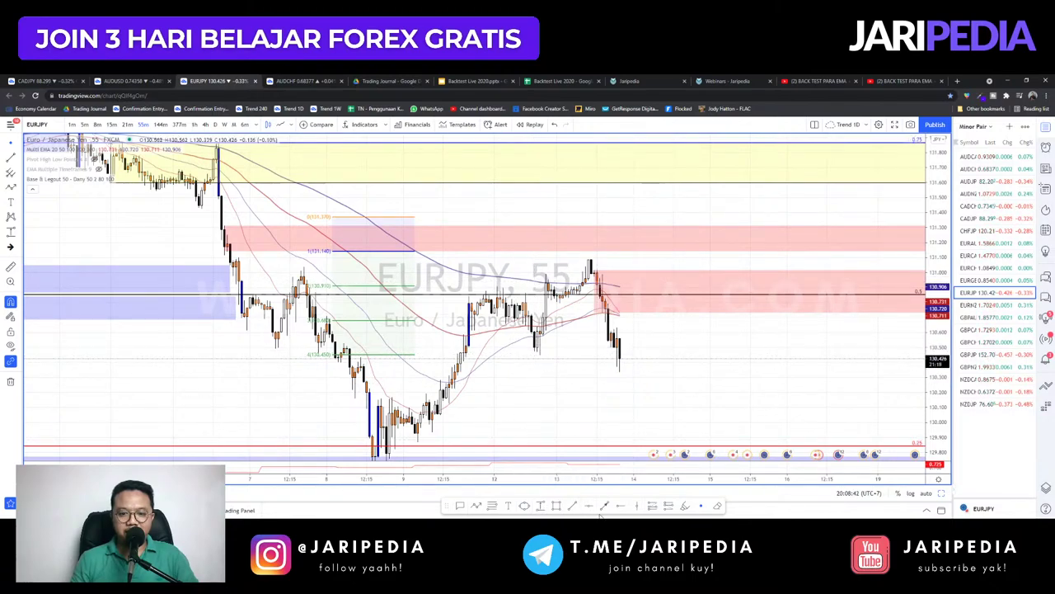
- Mark EURJPY's 12 July swing low with a dashed horizontal ray at about 130.452
click(538, 355)
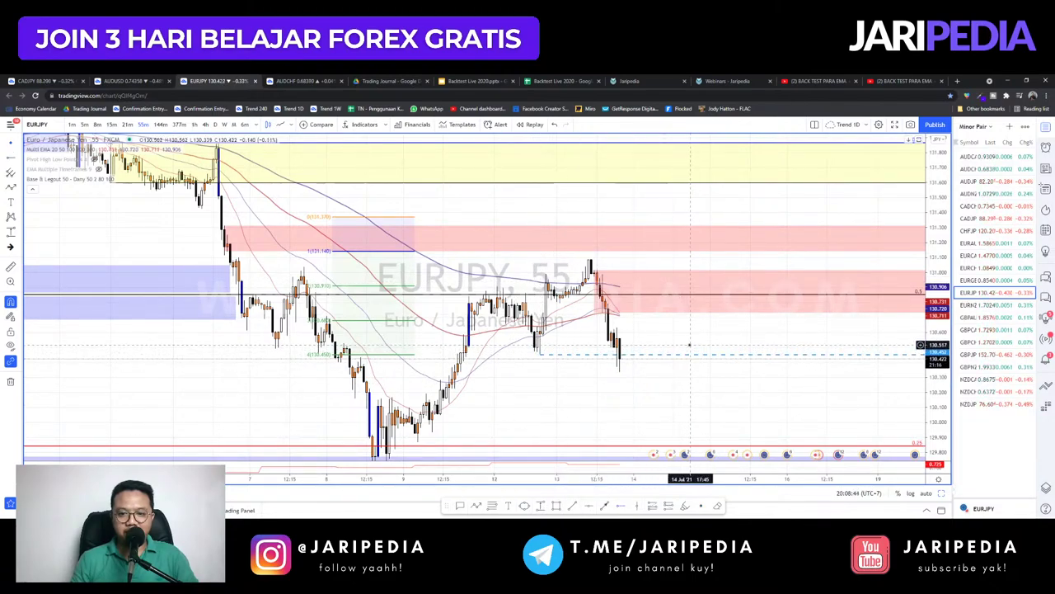
drag(663, 329, 684, 342)
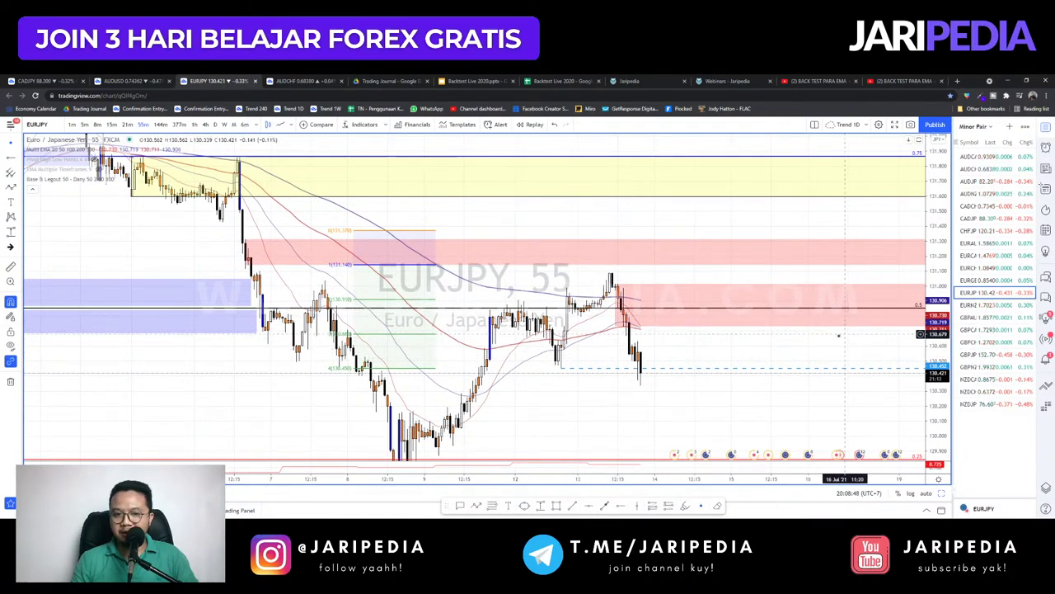
scroll(675, 328, down, 2)
scroll(674, 328, up, 2)
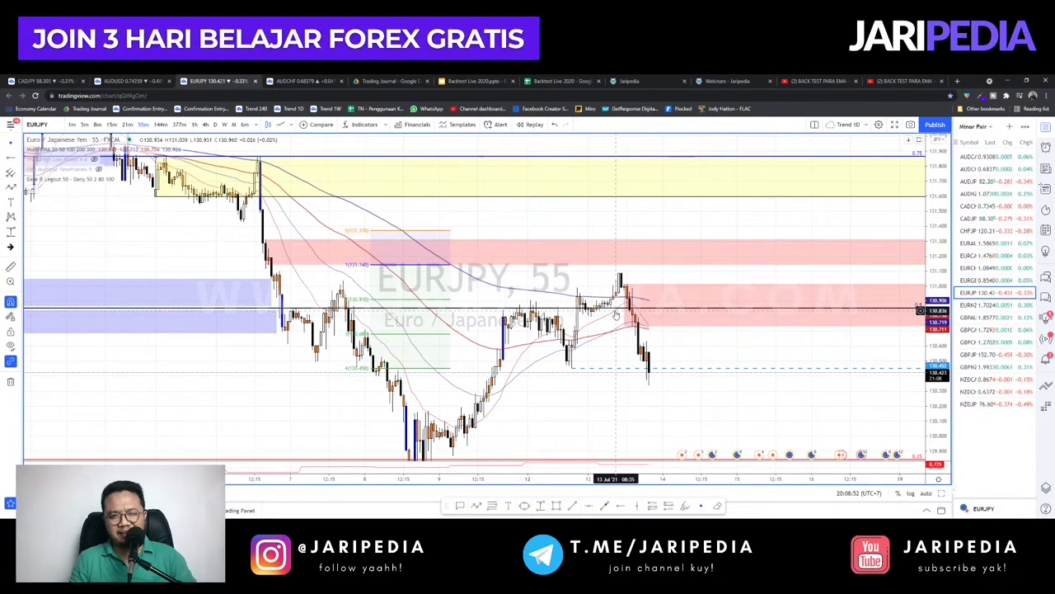
- Open EURNZD and examine its 55-minute price history since late June against the yellow, blue and green zones
key(Down)
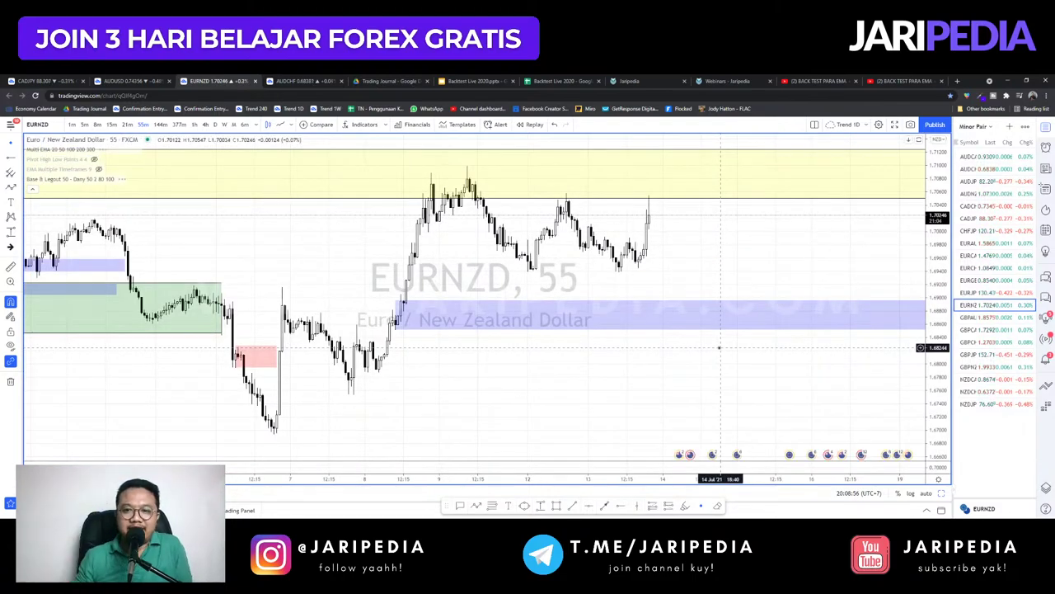
scroll(640, 305, down, 2)
drag(649, 345, 664, 363)
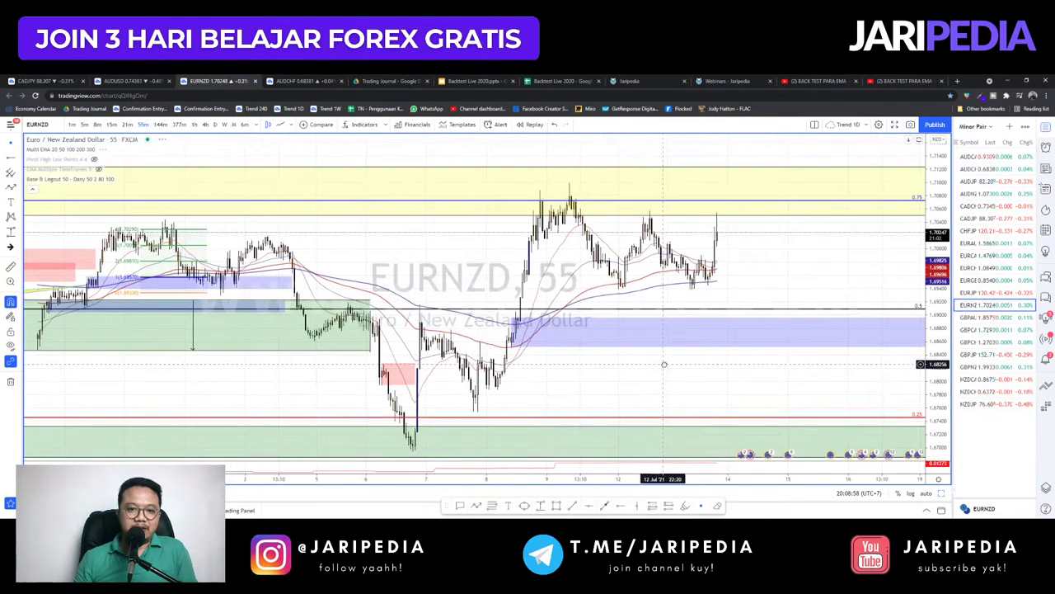
scroll(664, 363, up, 1)
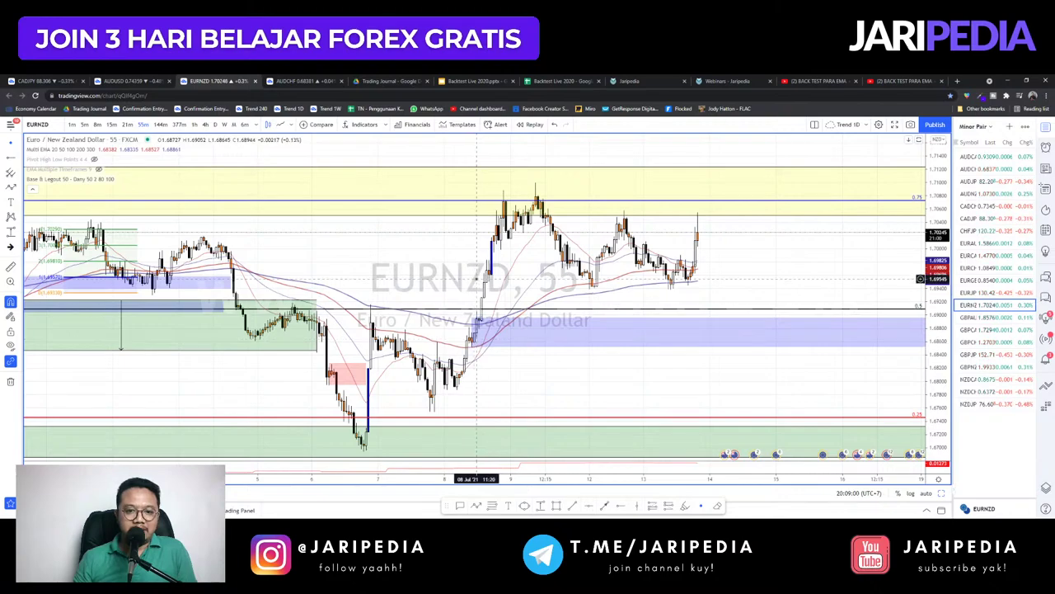
drag(476, 281, 566, 274)
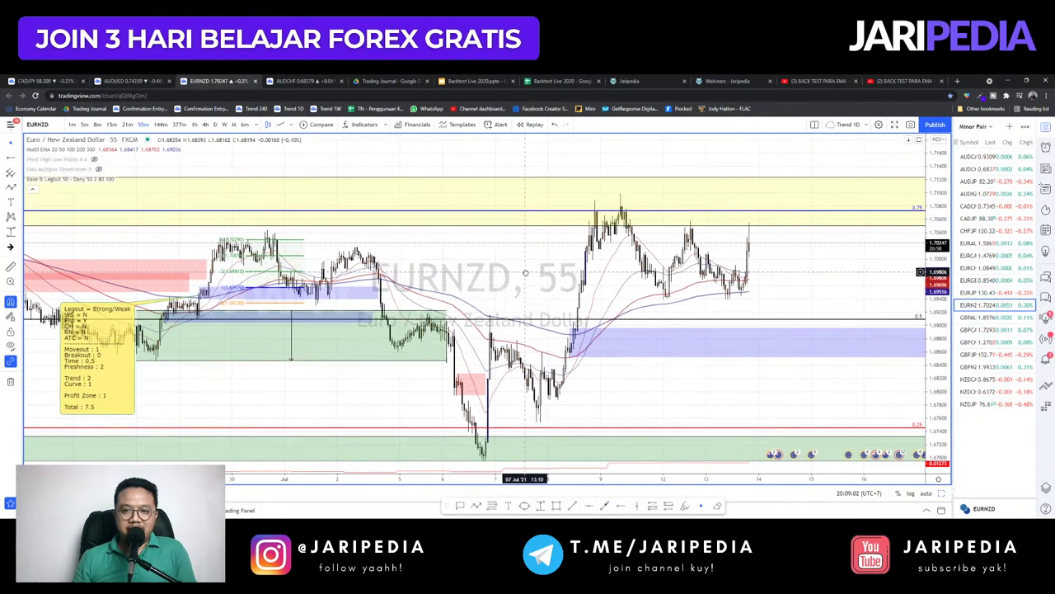
- Draw a zone at EURNZD's 12 July swing low spanning about 1.69407 to 1.69679 and apply the Buy Area template
scroll(525, 272, up, 2)
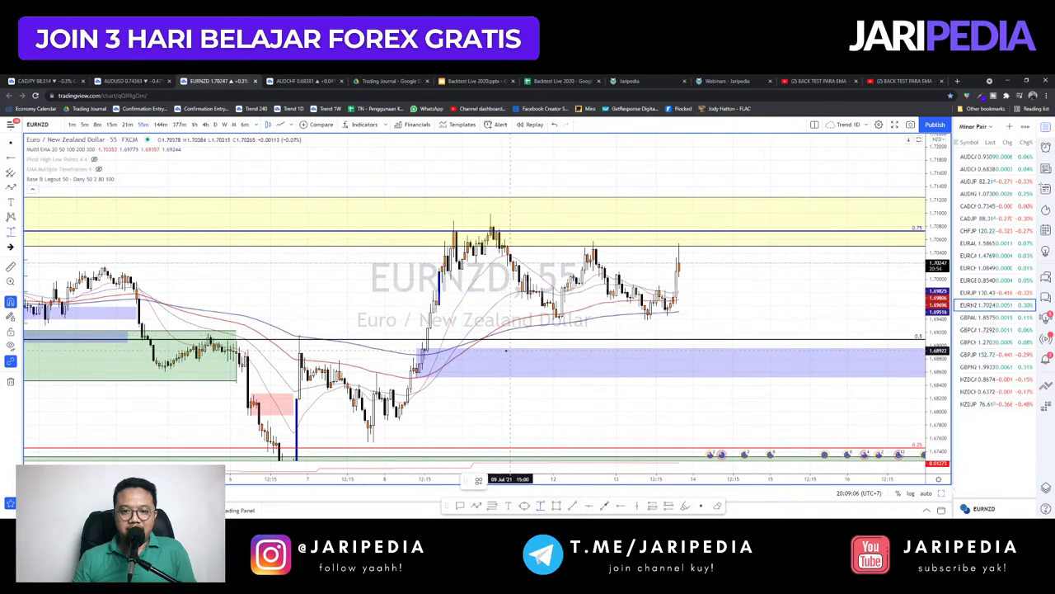
drag(550, 300, 558, 318)
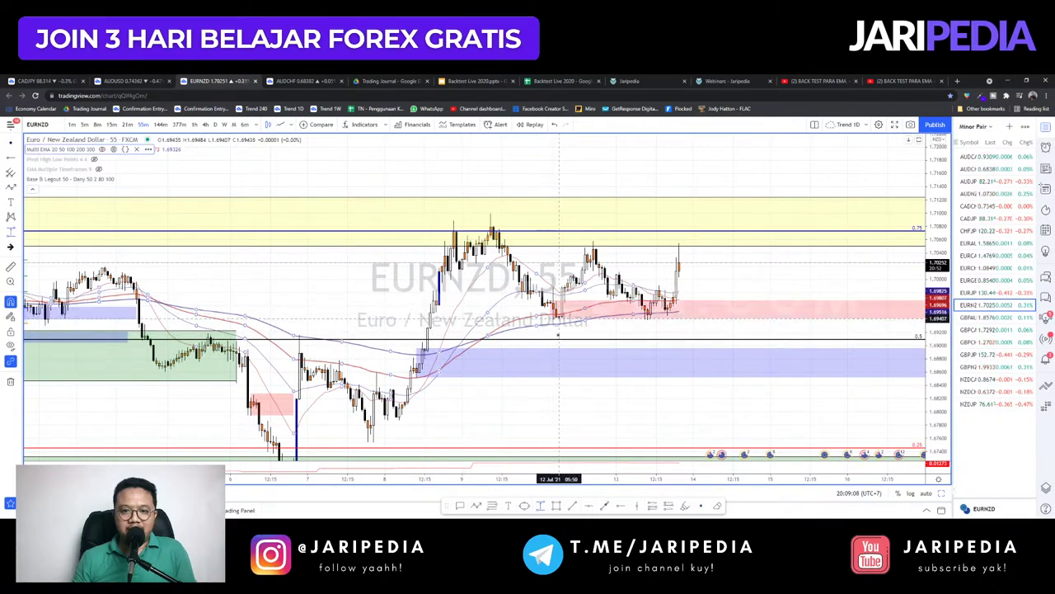
click(559, 336)
click(478, 481)
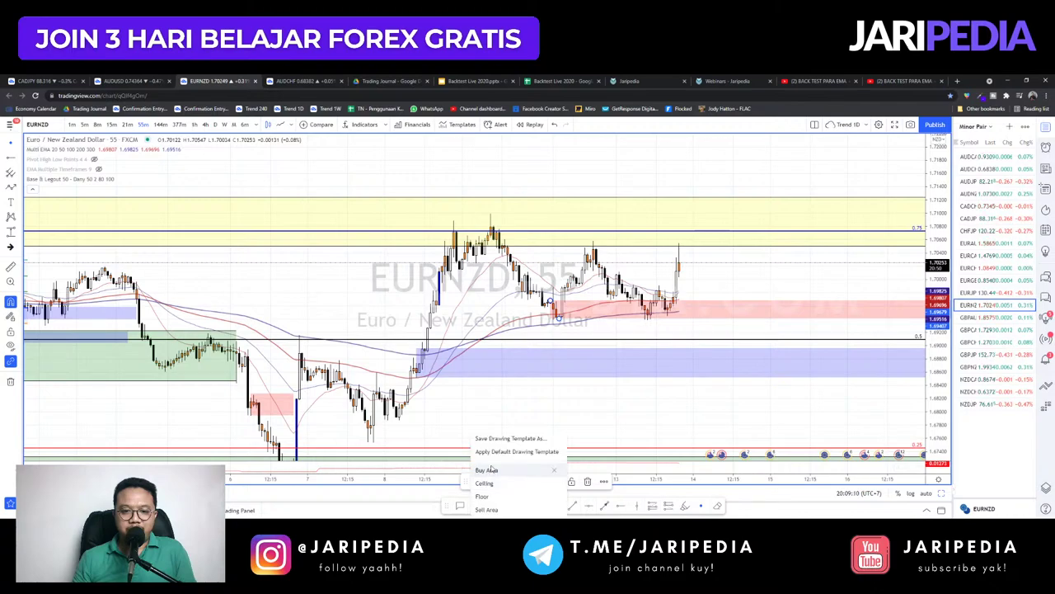
click(492, 470)
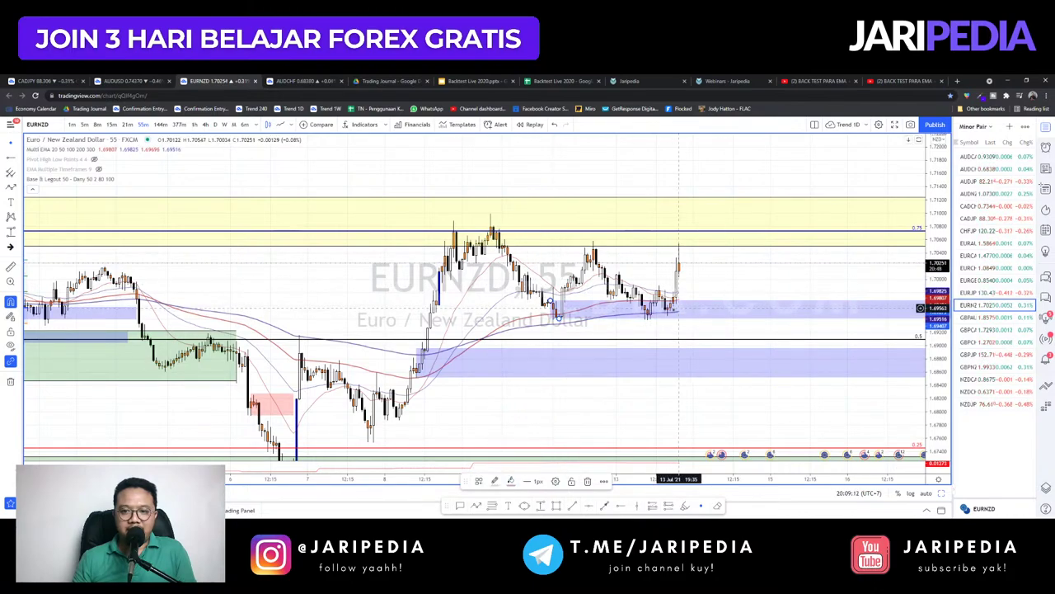
scroll(709, 280, up, 3)
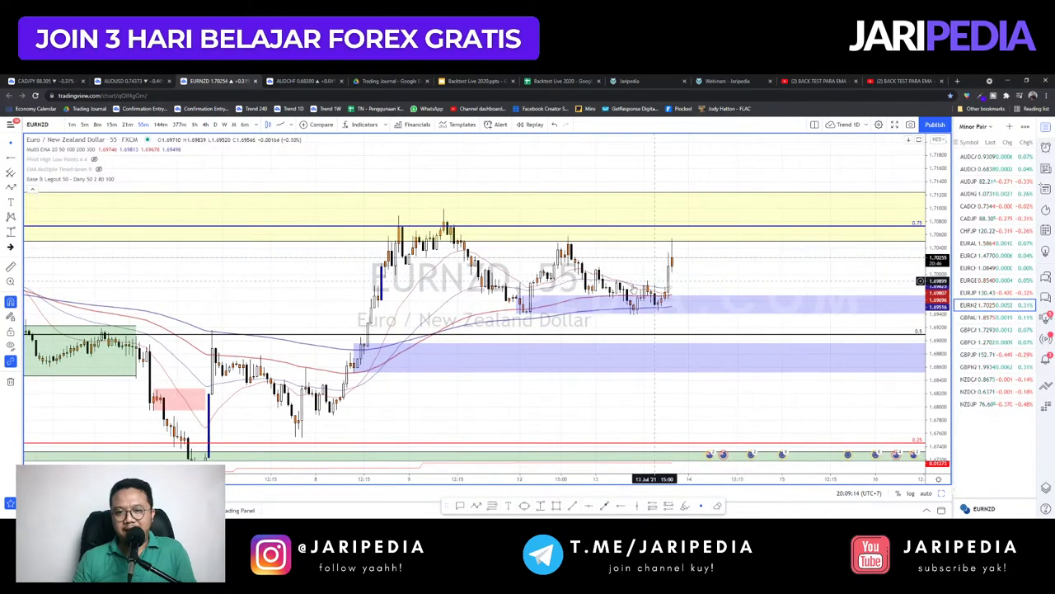
drag(929, 304, 930, 251)
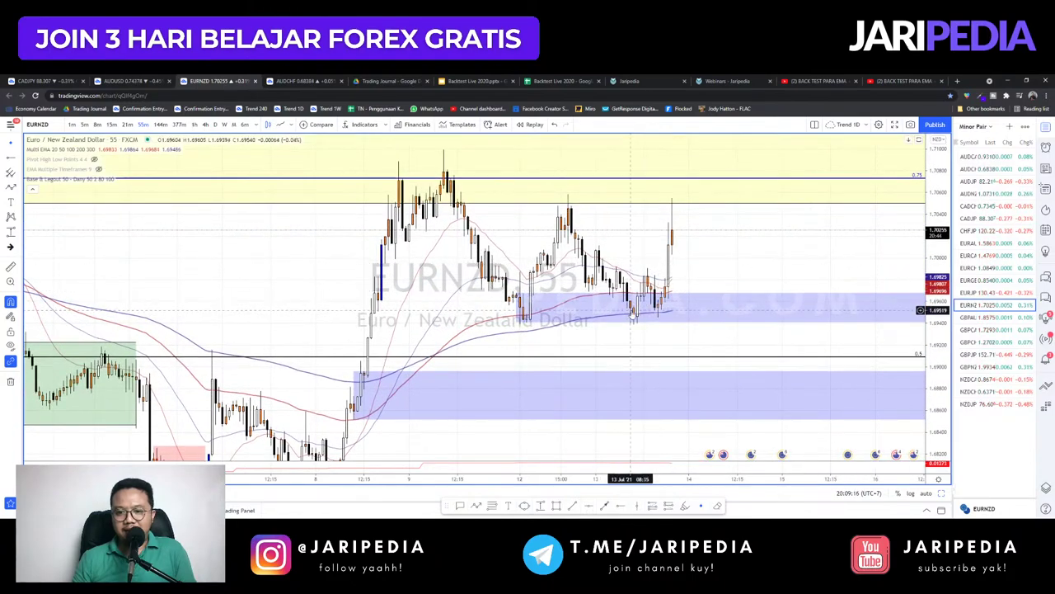
- Open GBPAUD and draw a blue zone at the 8 July rise, spanning about 1.8454 to 1.8493 above the existing blue zone
scroll(734, 313, down, 3)
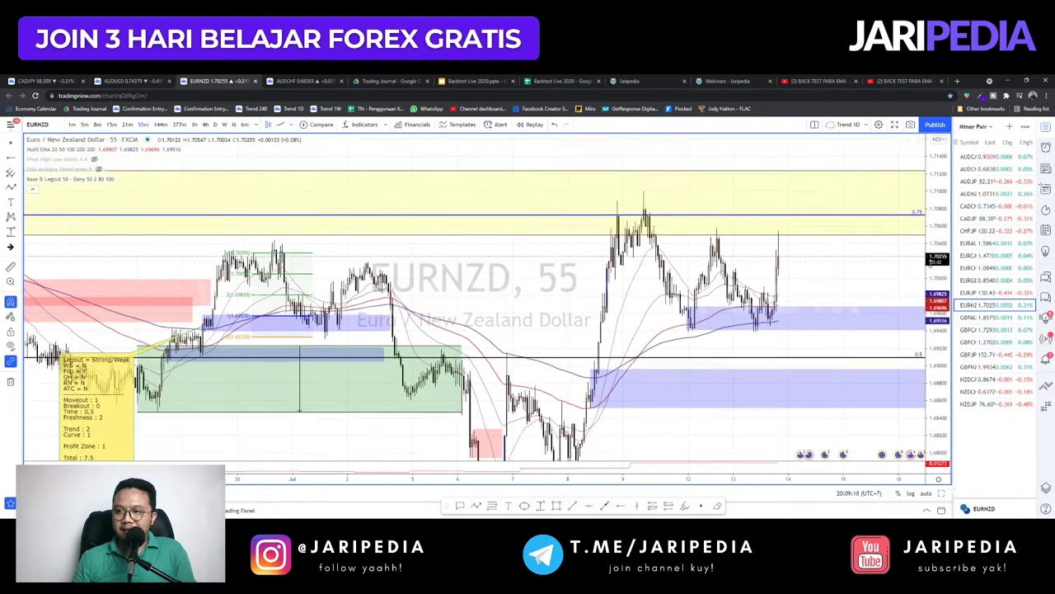
key(Down)
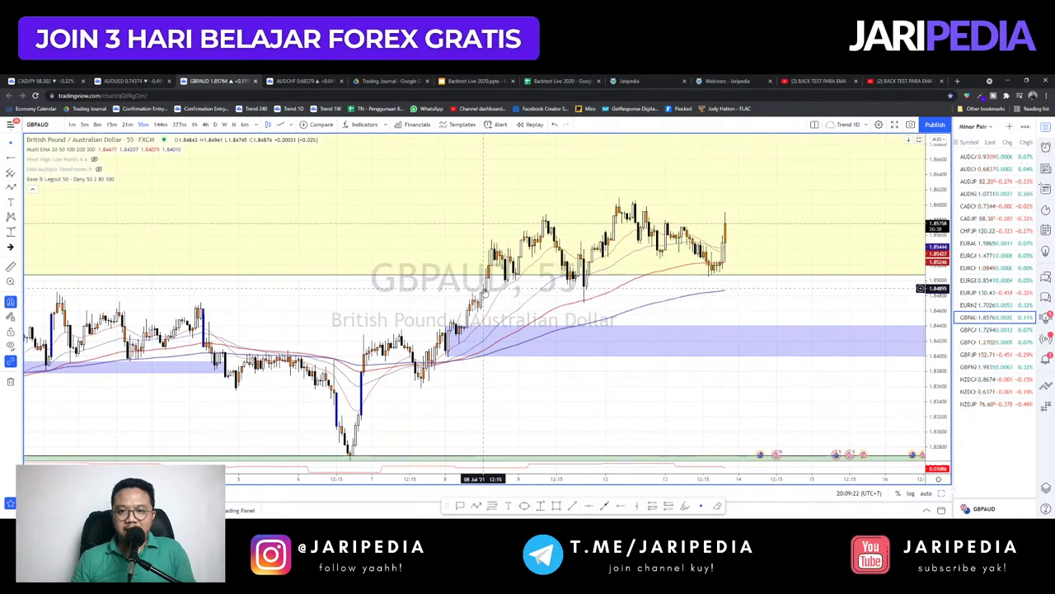
mouse_move(511, 470)
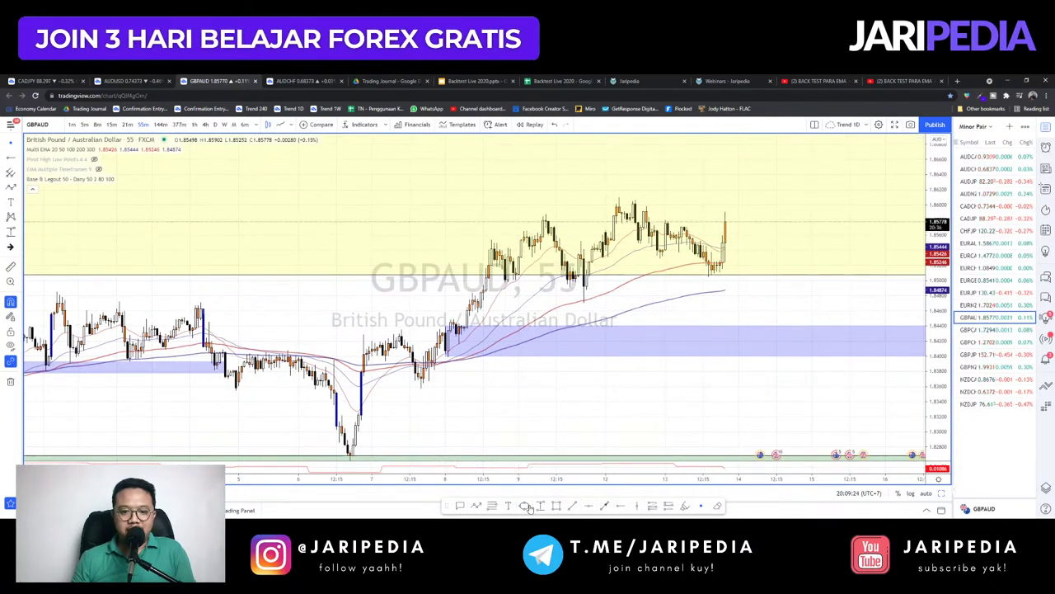
drag(483, 284, 469, 316)
click(446, 305)
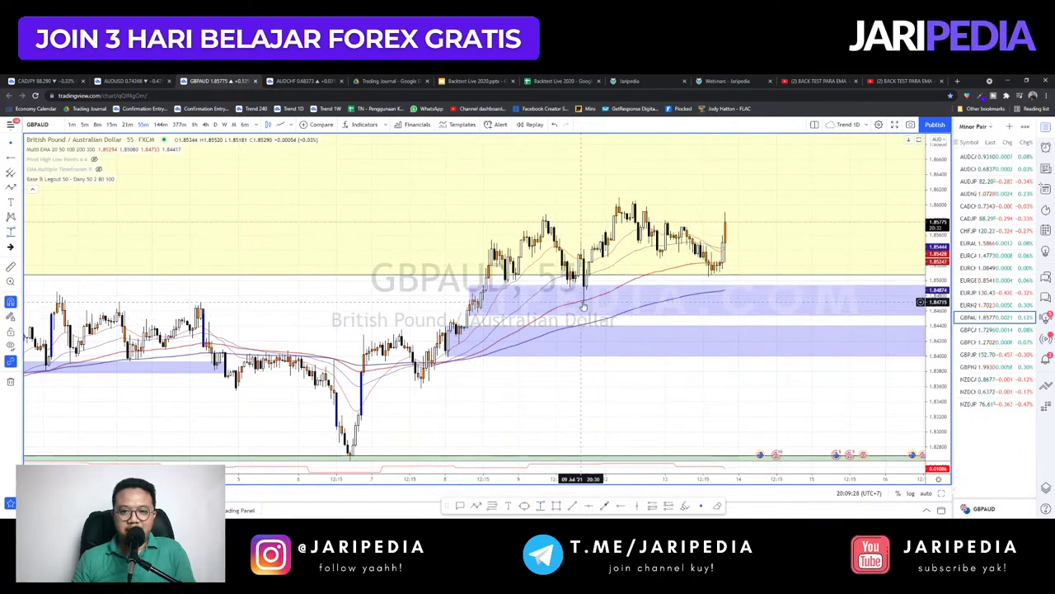
drag(746, 231, 732, 252)
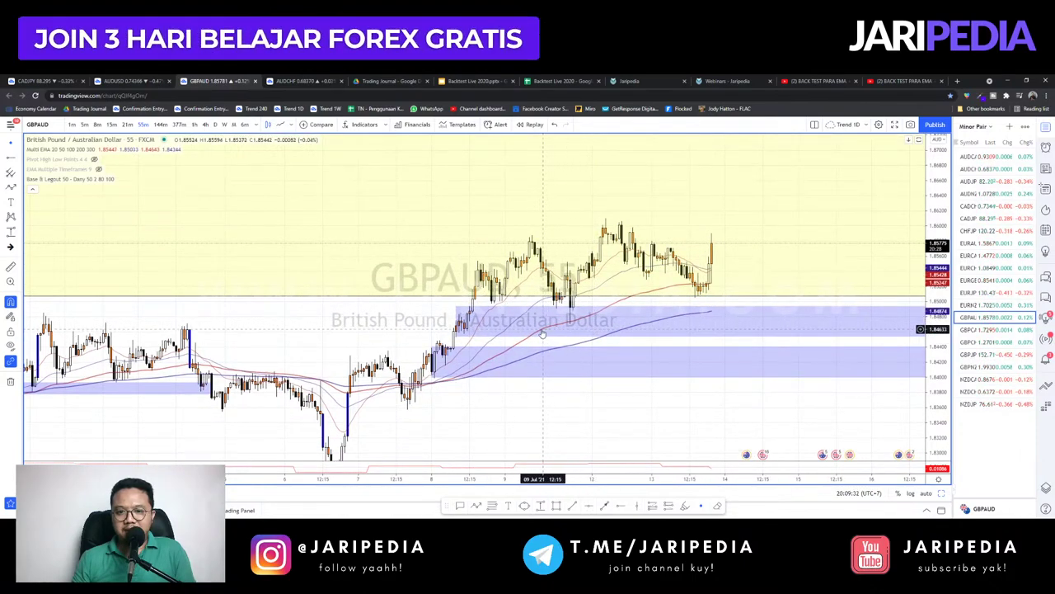
scroll(783, 247, down, 1)
scroll(784, 248, down, 2)
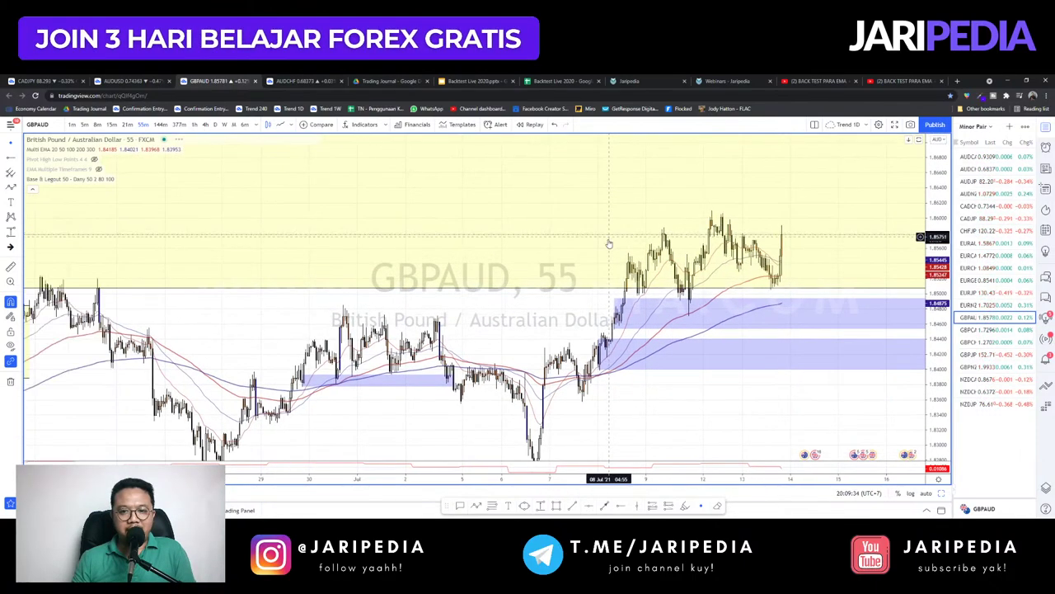
scroll(608, 279, up, 3)
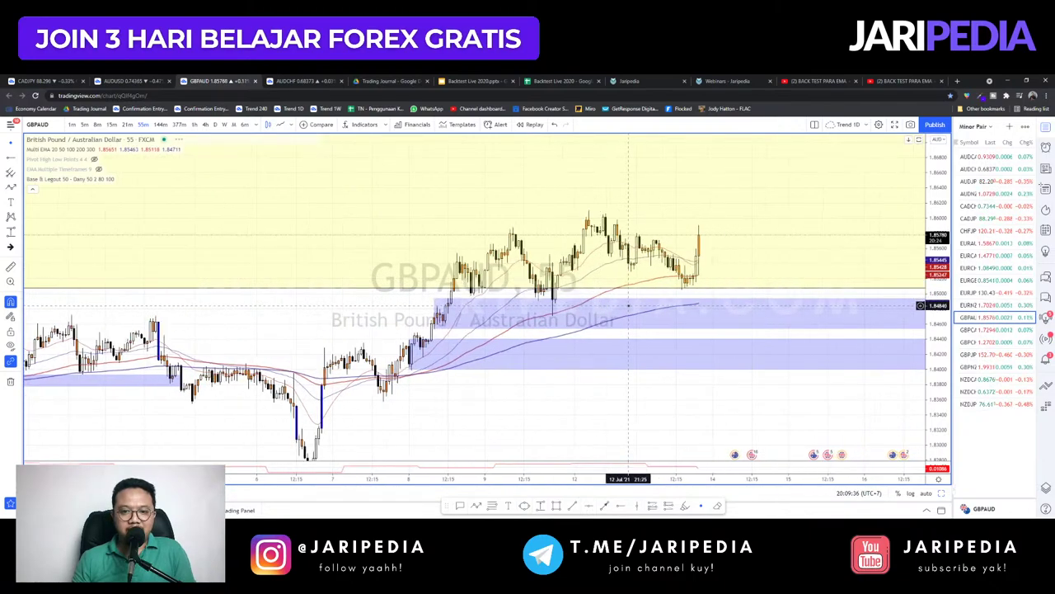
- Open GBPCAD and examine its 55-minute price action since 7 July against the red and blue zones and moving averages
key(Down)
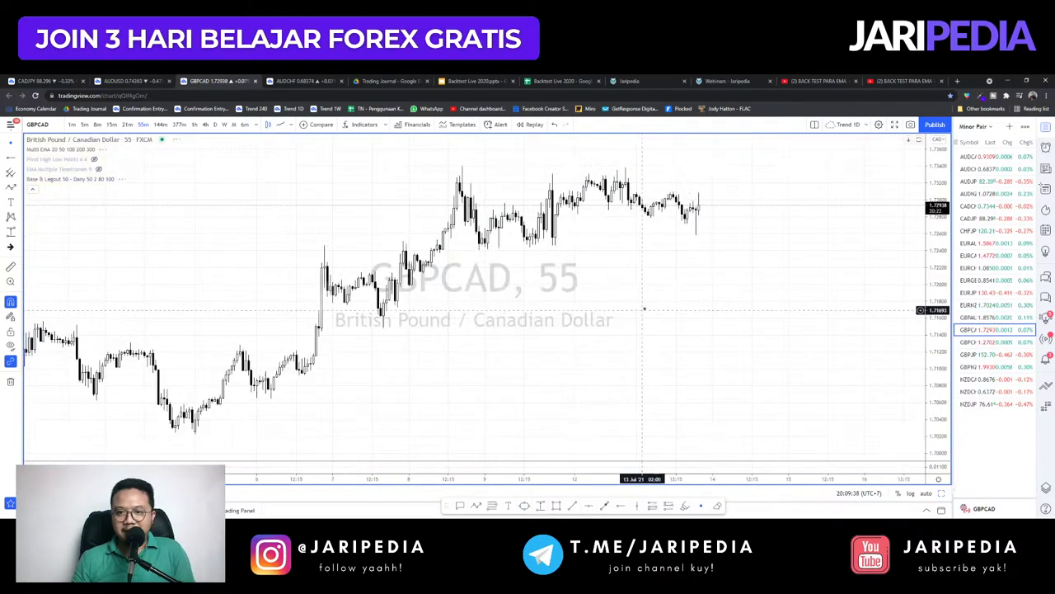
drag(645, 336, 662, 369)
drag(586, 348, 649, 342)
scroll(750, 333, up, 3)
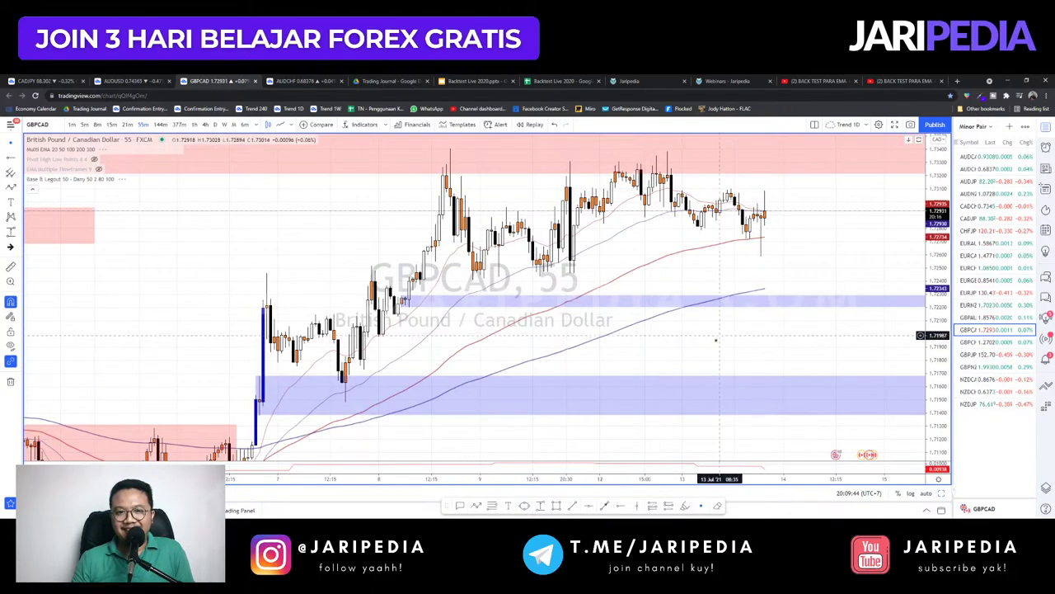
drag(716, 338, 699, 350)
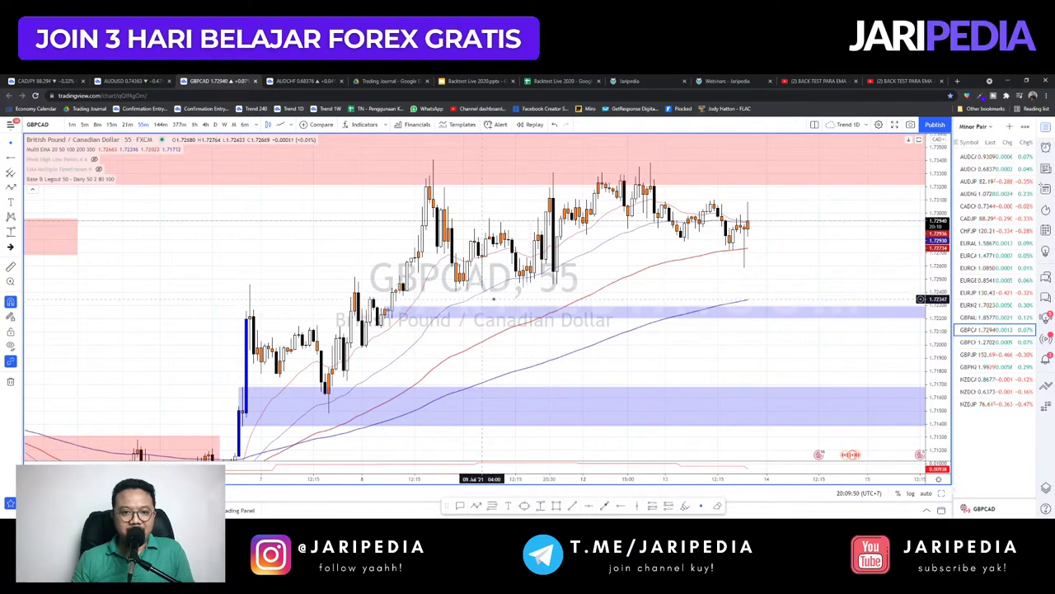
drag(520, 294, 518, 273)
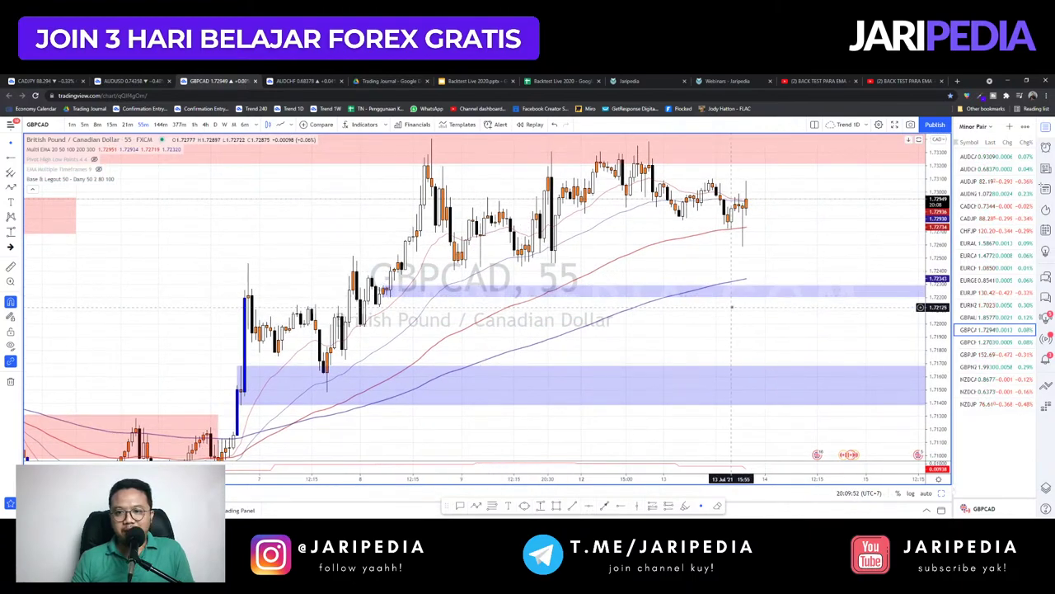
- Show GBPCAD on the one-hour timeframe and extend the upper blue zone's lower edge down to about 1.72130
text(60)
key(Return)
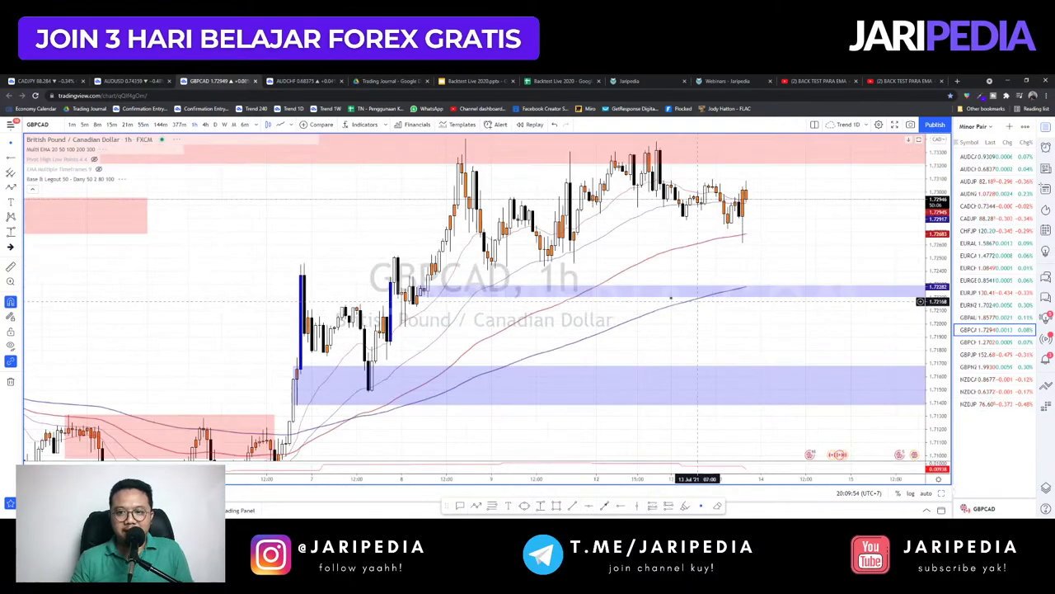
click(417, 329)
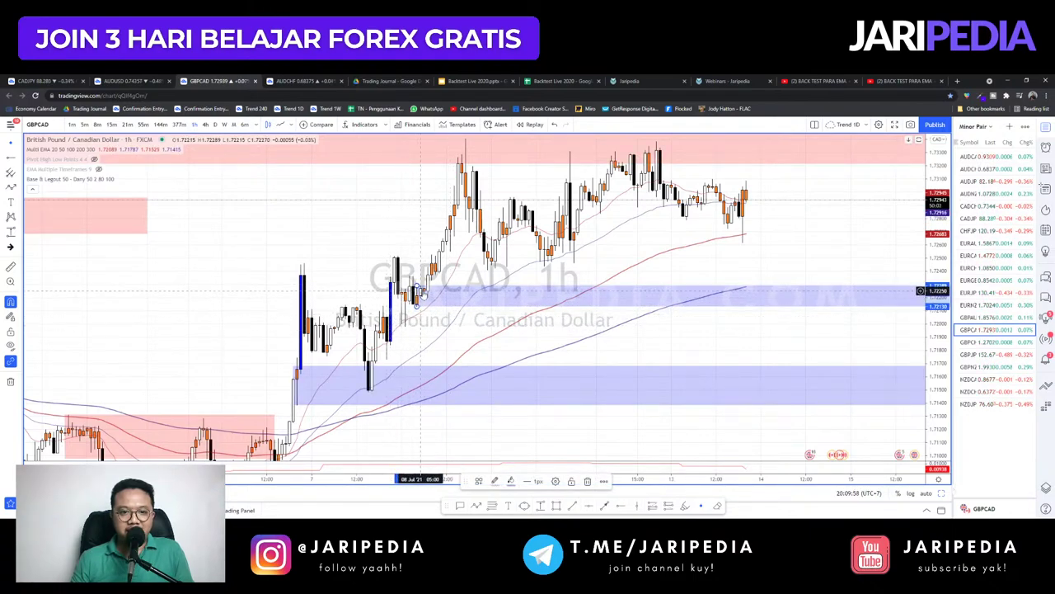
click(412, 282)
drag(427, 301, 394, 307)
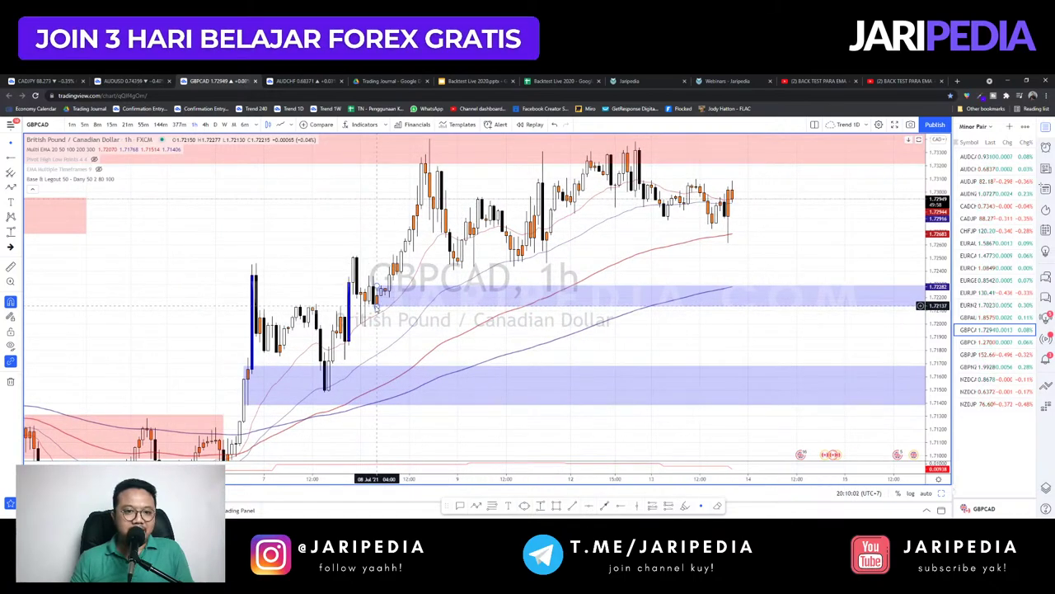
click(375, 303)
drag(376, 307, 377, 306)
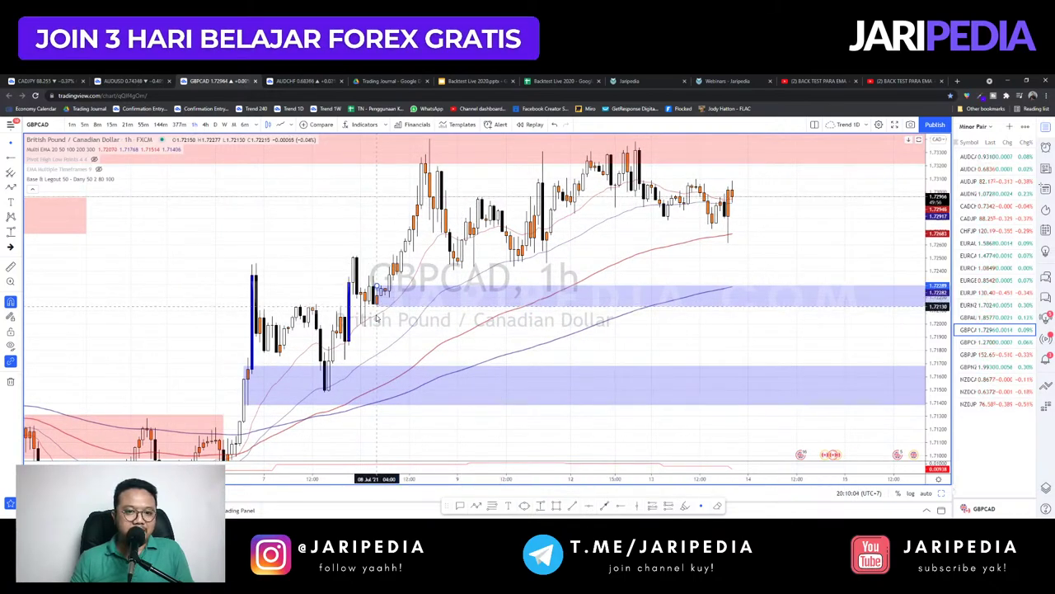
click(353, 212)
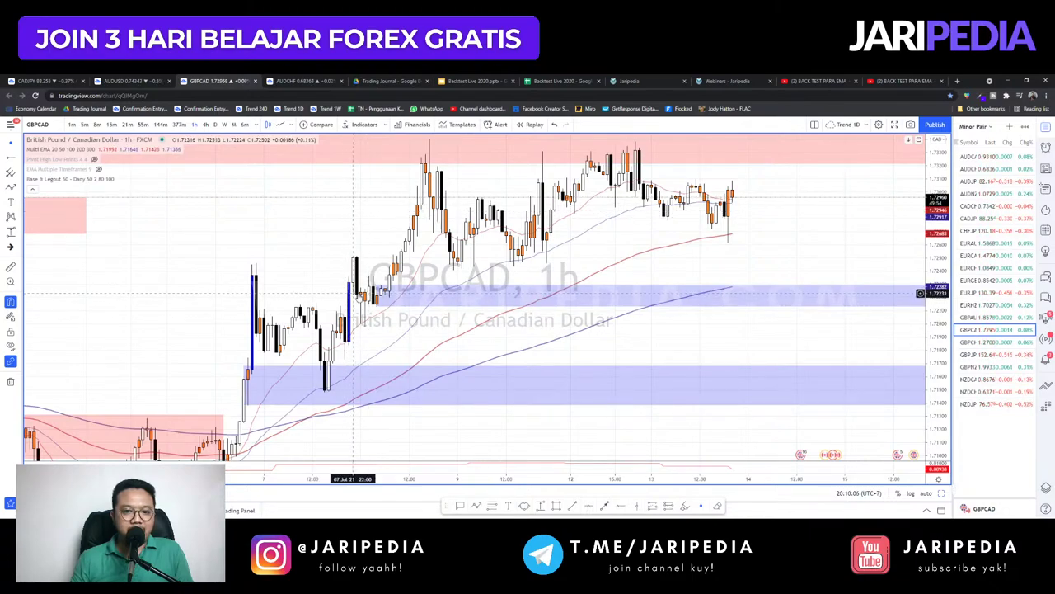
- On the 55-minute GBPCAD chart, draw a narrow blue zone between the two existing ones, from about 1.71976 to 1.72057
scroll(684, 313, up, 2)
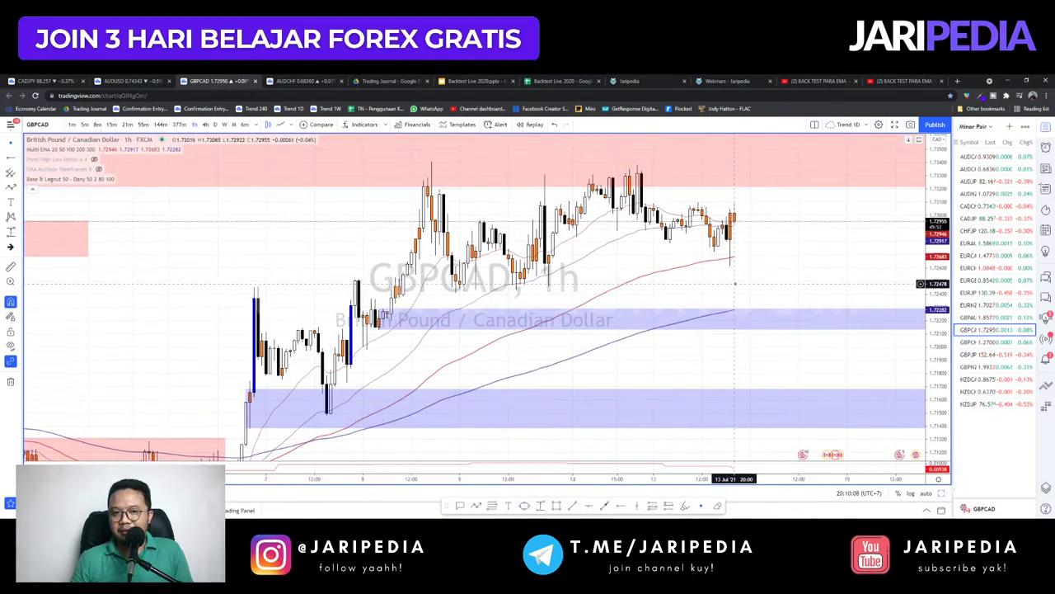
scroll(562, 313, down, 3)
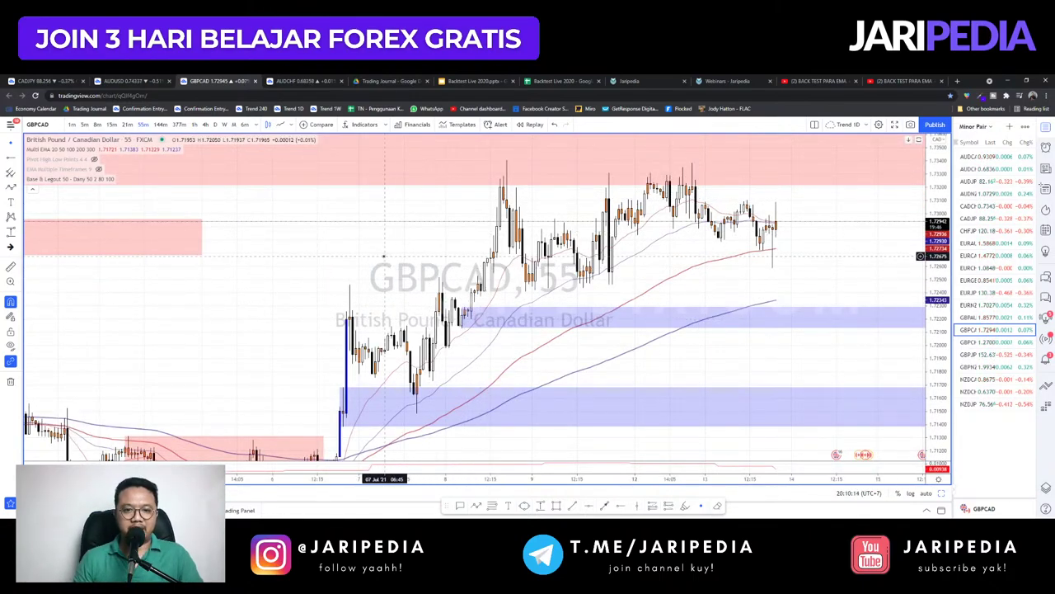
click(541, 508)
click(436, 347)
click(433, 338)
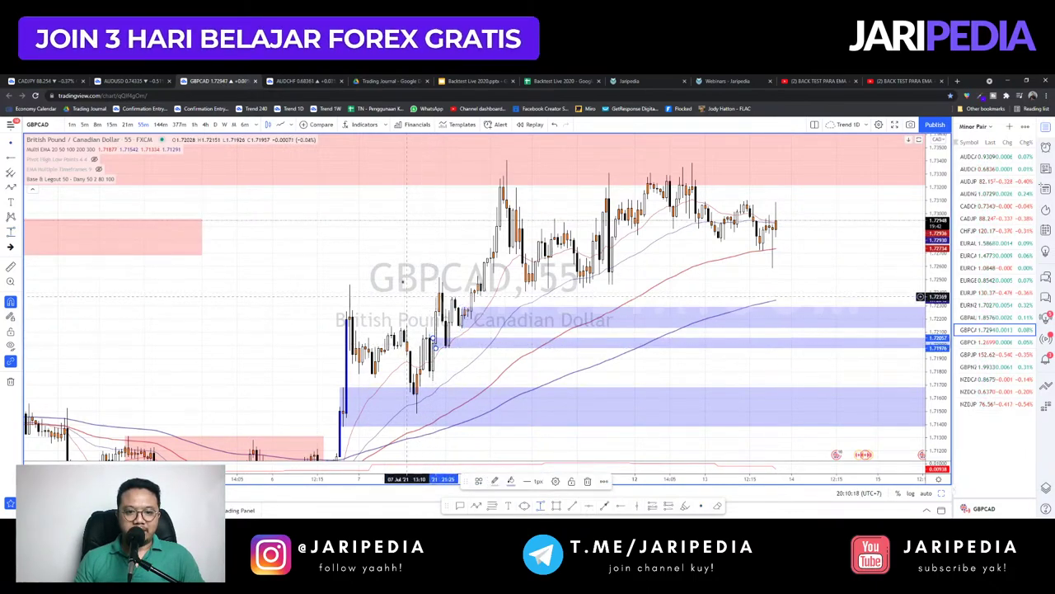
click(403, 282)
scroll(399, 293, up, 2)
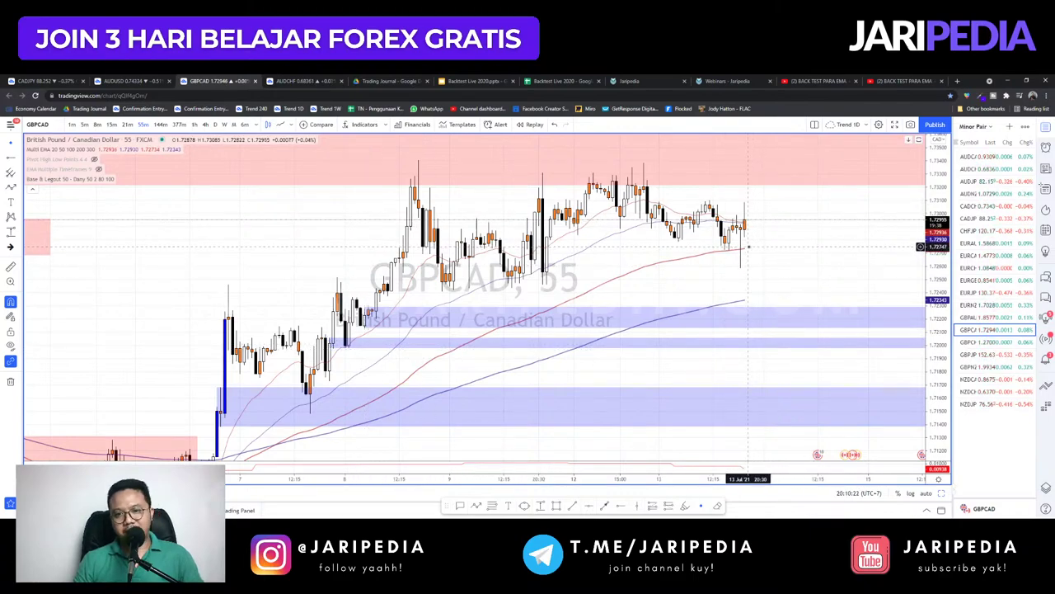
- Return the chart to the one-hour timeframe and bring up GBPCHF from the watchlist
text(60)
key(Return)
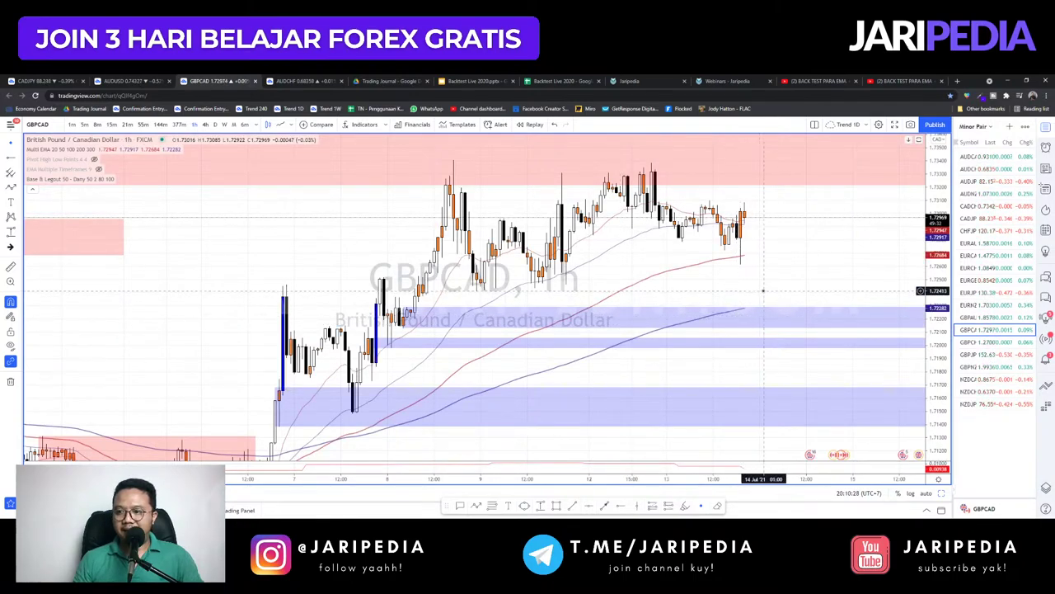
key(Down)
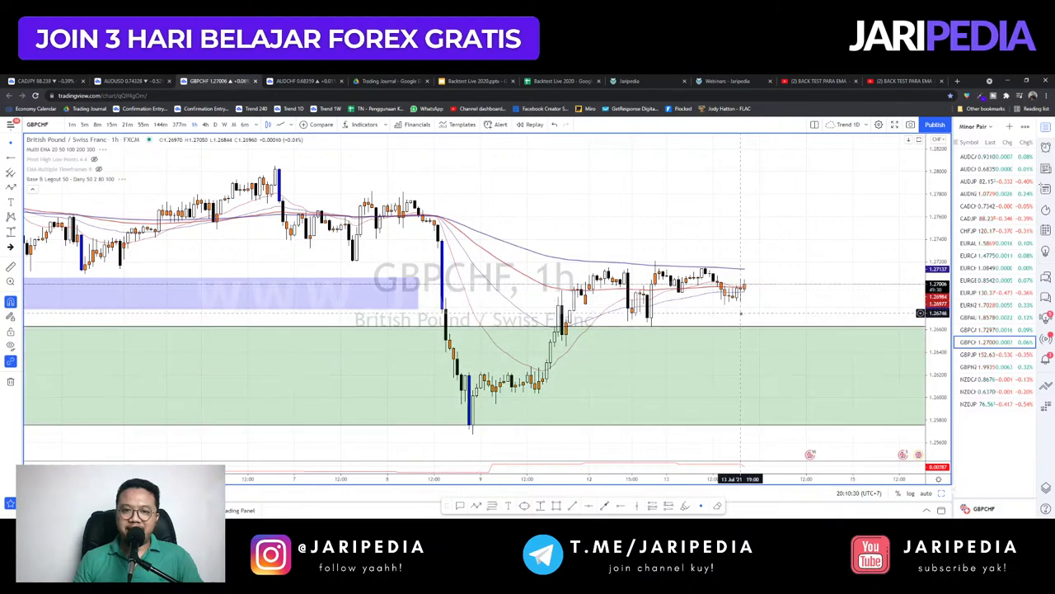
scroll(725, 305, down, 2)
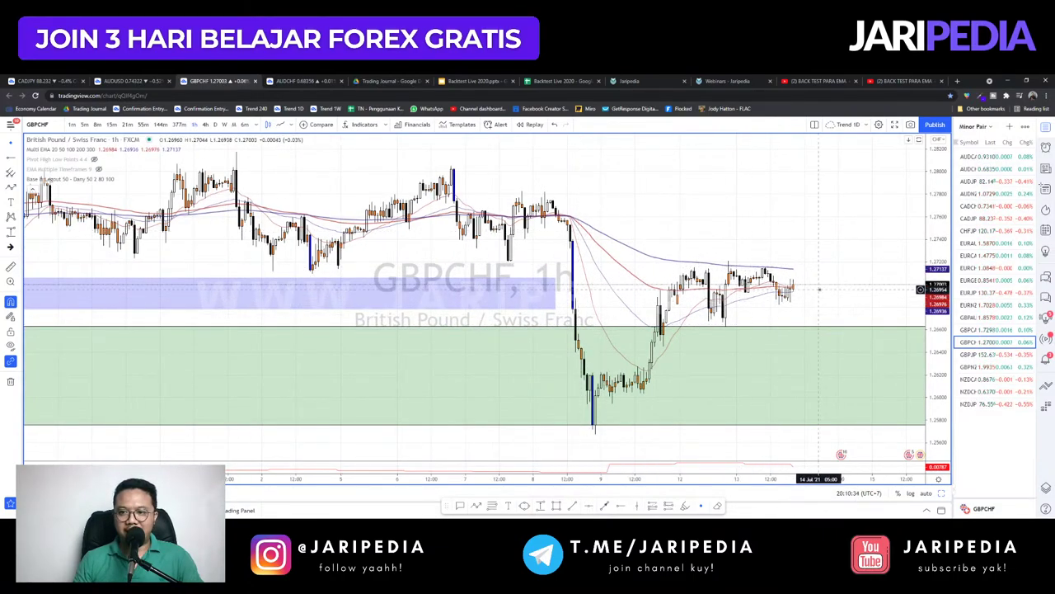
- Bring up GBPJPY and examine its recent price action against the moving averages and the marked zones
key(Down)
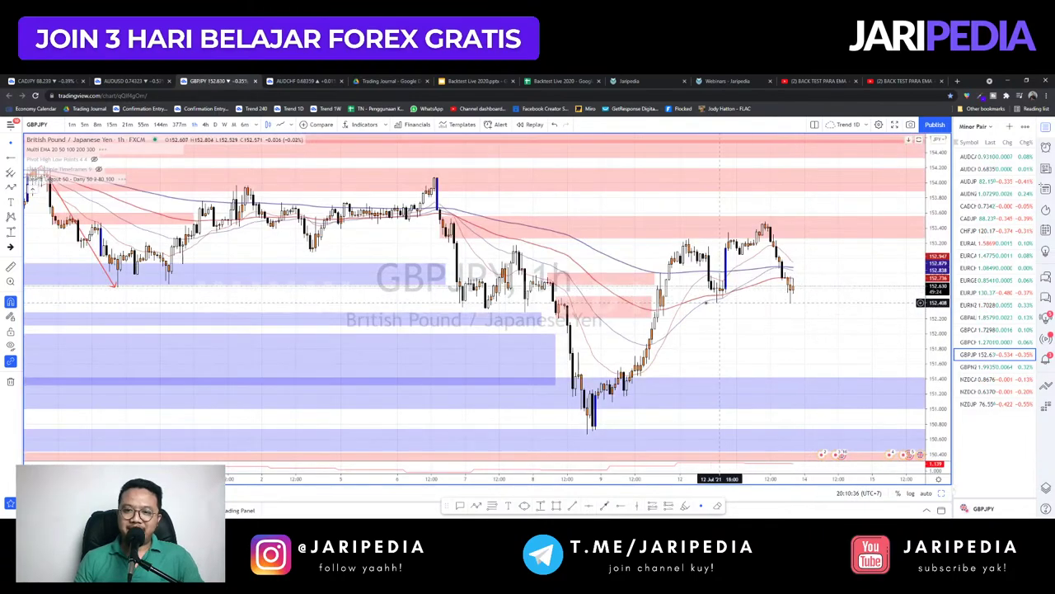
scroll(683, 306, up, 1)
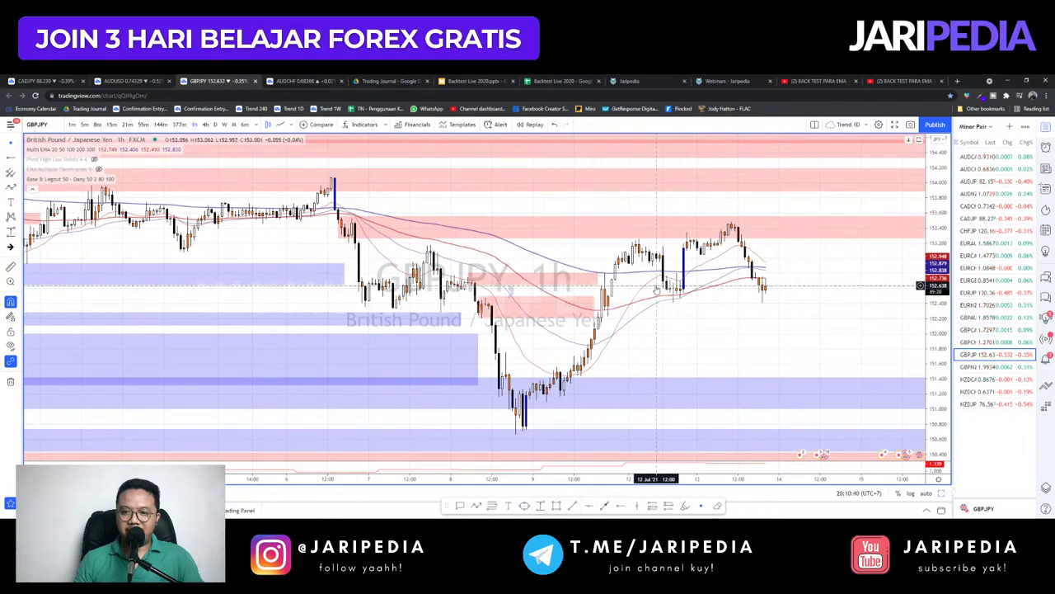
scroll(679, 299, up, 1)
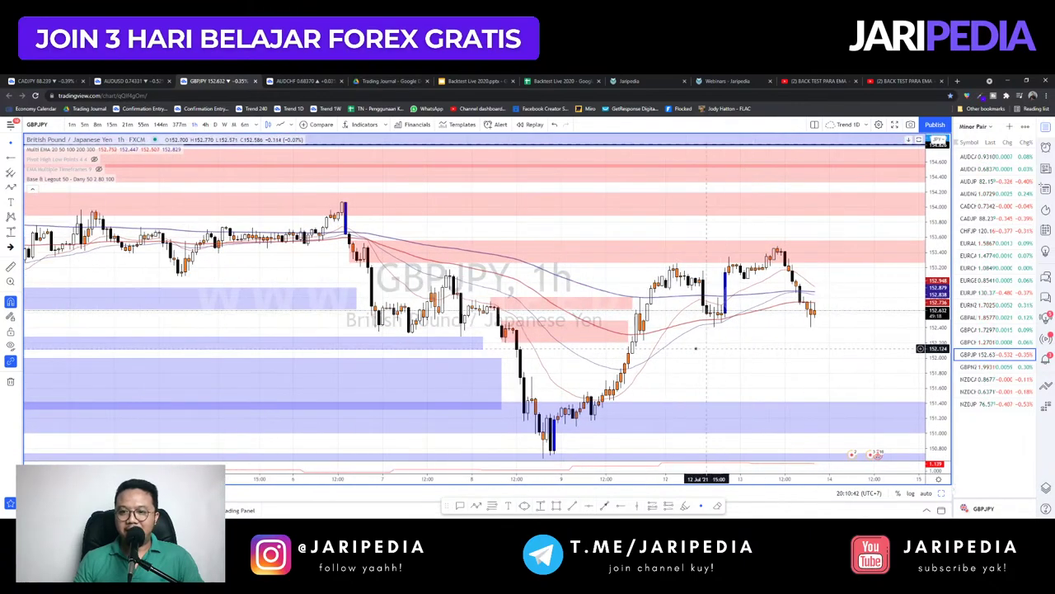
scroll(627, 297, up, 2)
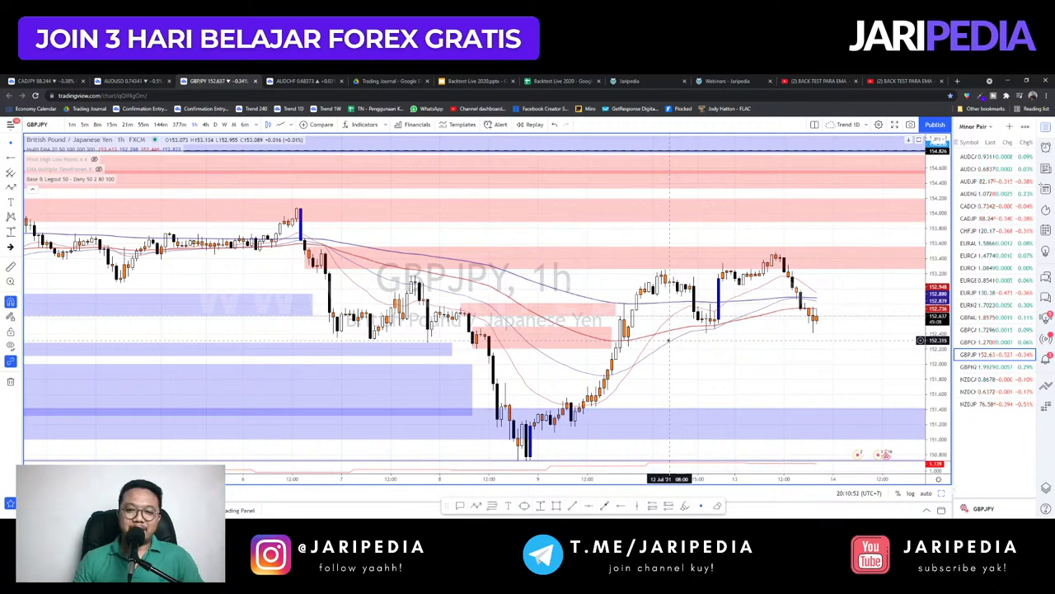
drag(685, 360, 667, 353)
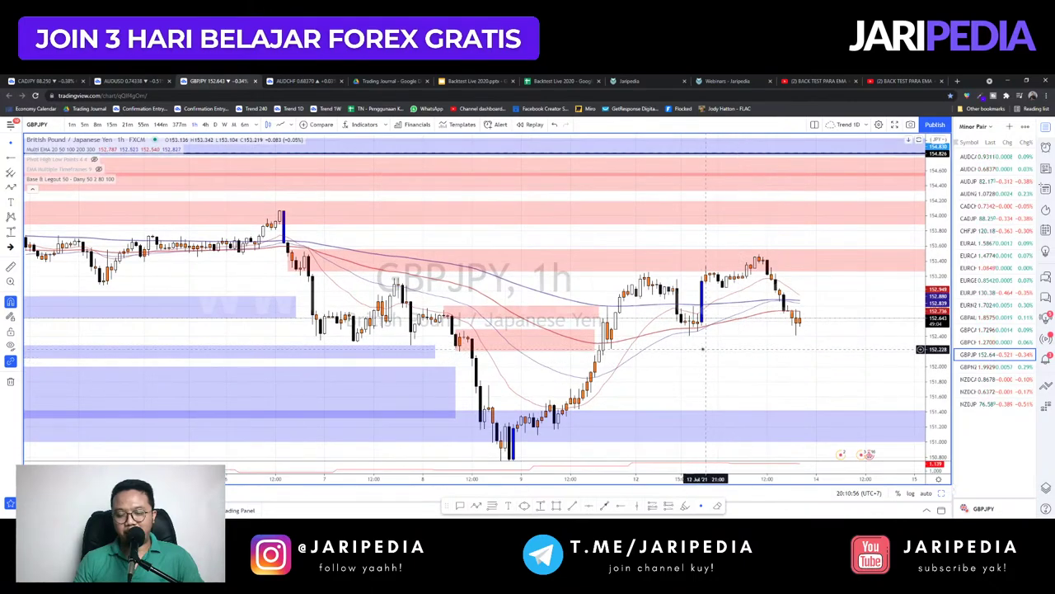
drag(602, 316, 590, 307)
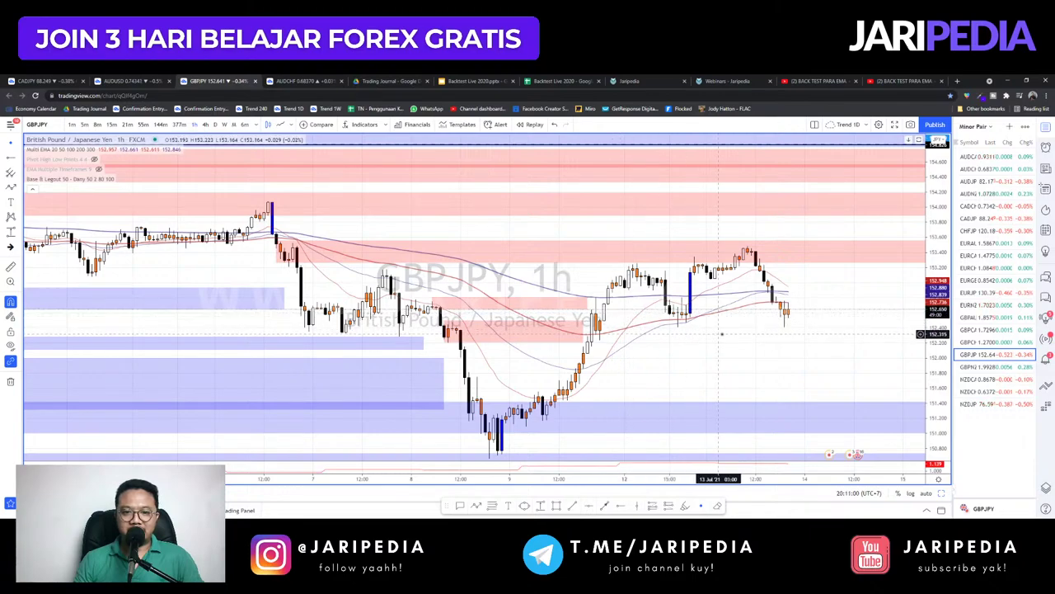
- Go on to GBPNZD and NZDCAD and examine the latest large candles against the marked zones
key(Down)
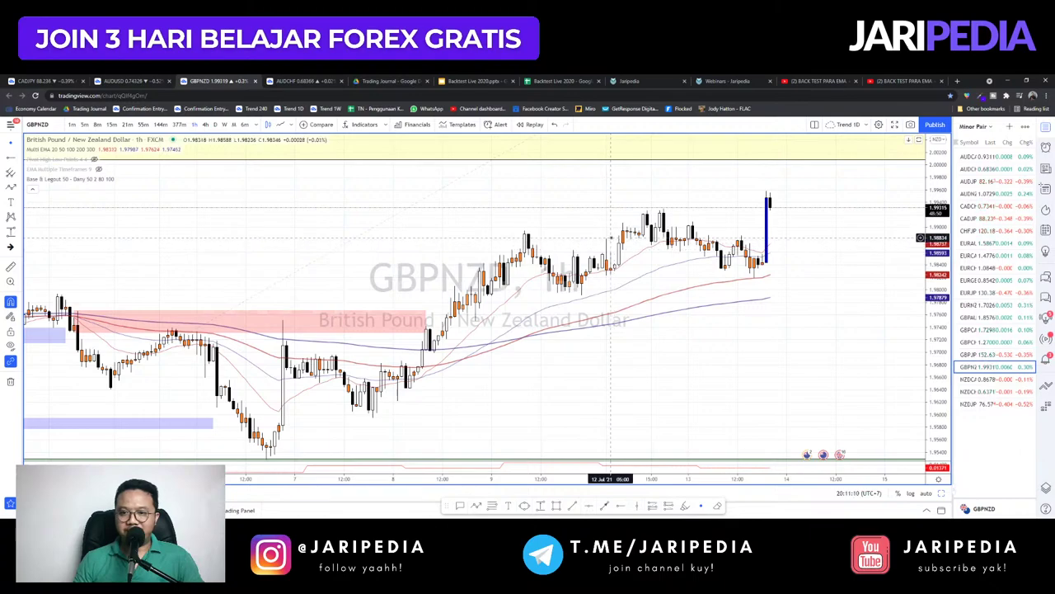
drag(803, 327, 800, 330)
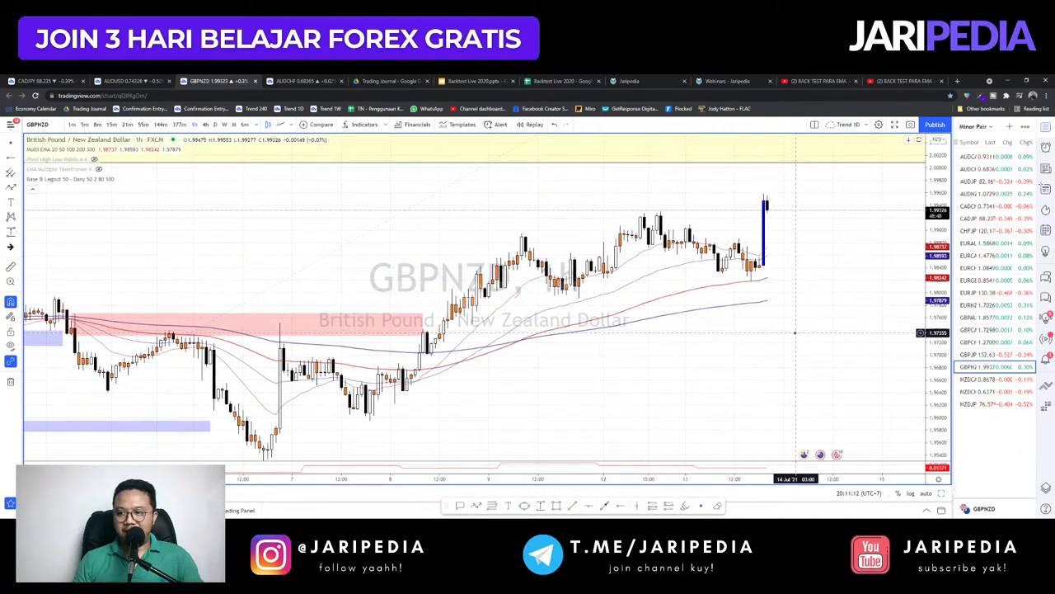
key(Down)
drag(689, 262, 724, 268)
scroll(723, 269, down, 3)
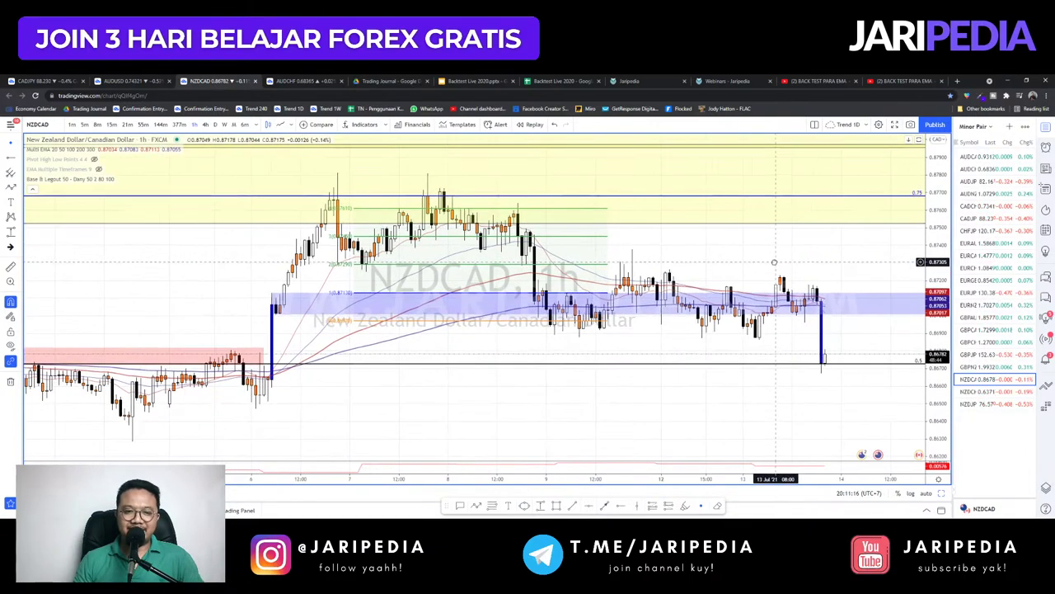
drag(454, 330, 466, 324)
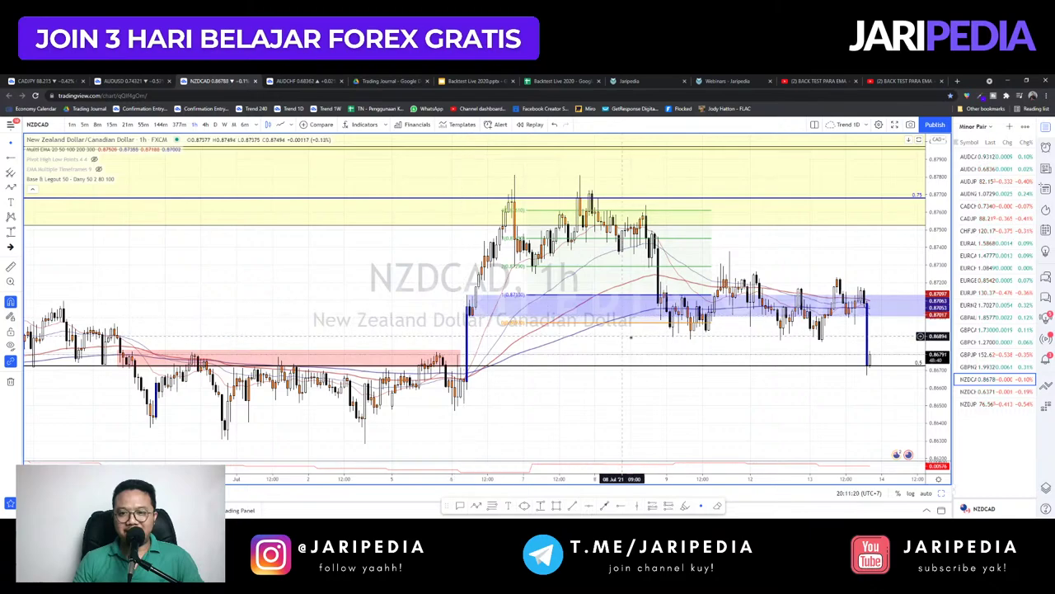
drag(747, 264, 784, 264)
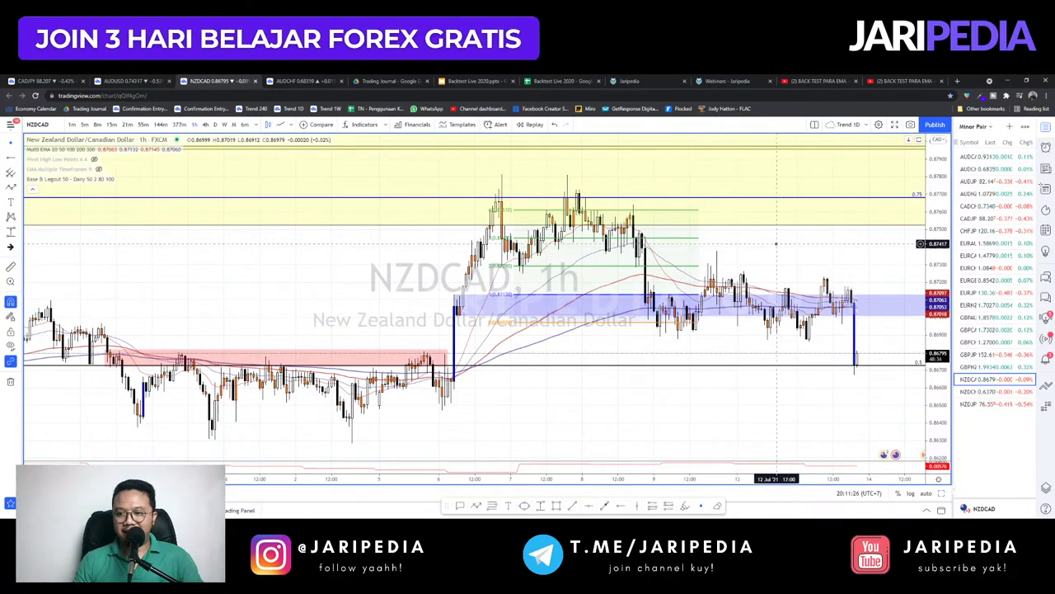
- Pass through NZDCHF to NZDJPY and examine its decline against the red zones and the numbered levels
key(Down)
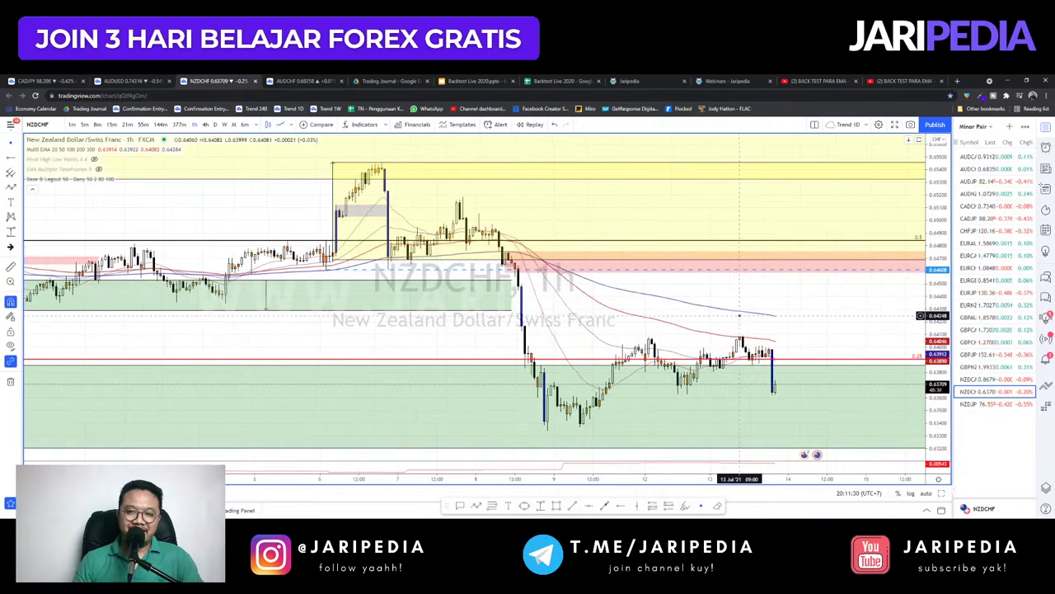
key(Down)
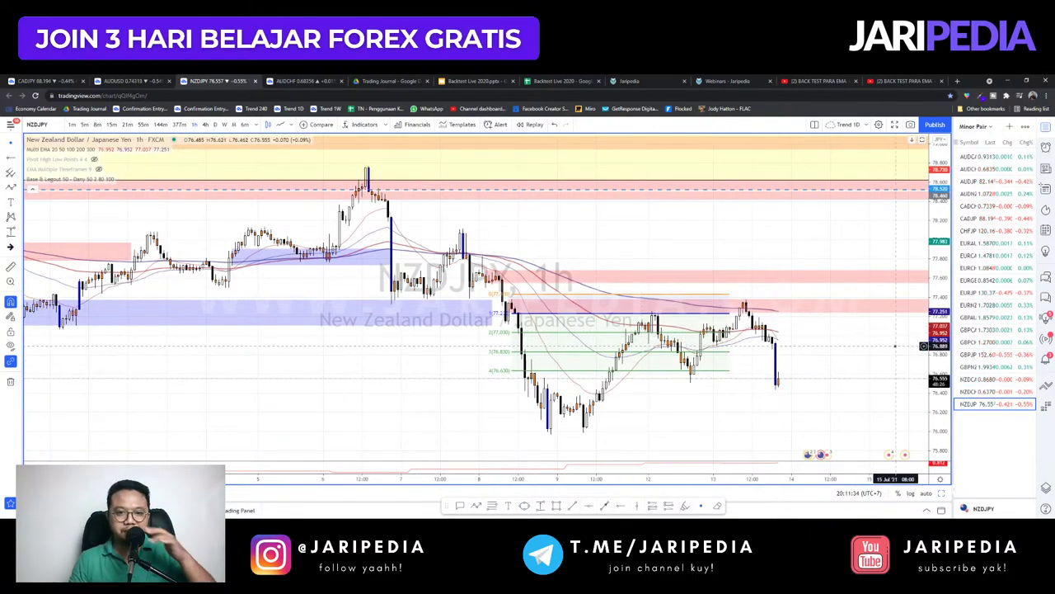
drag(952, 346, 942, 284)
scroll(828, 310, up, 2)
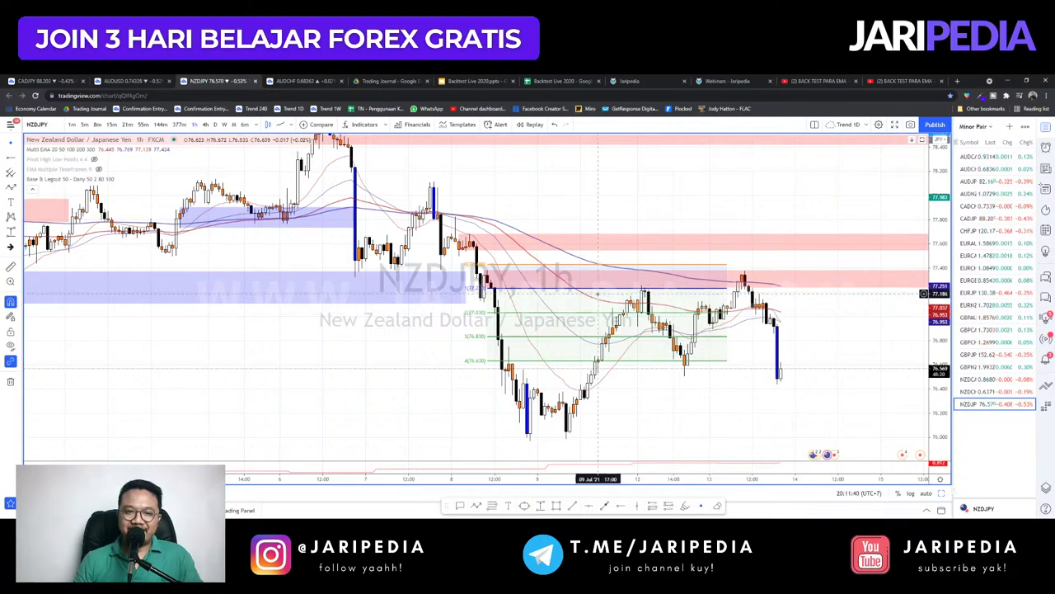
scroll(577, 297, down, 3)
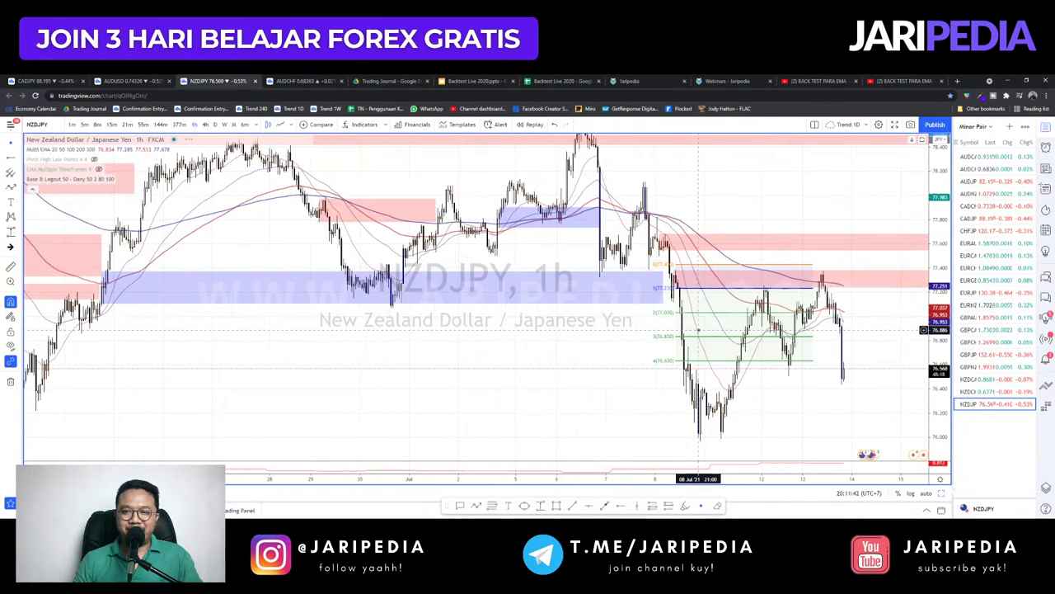
scroll(577, 330, up, 2)
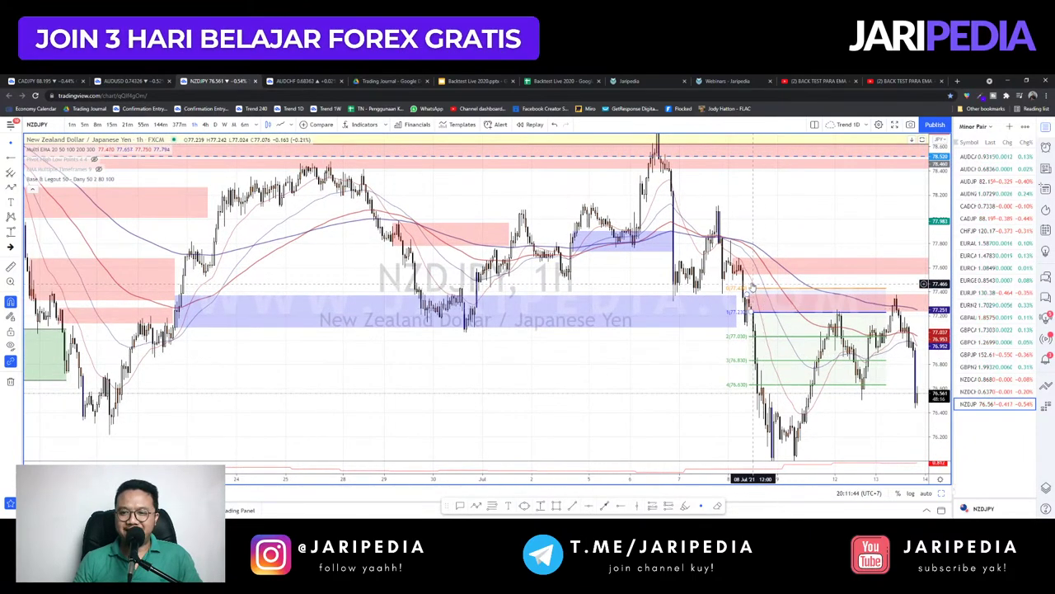
scroll(627, 342, up, 2)
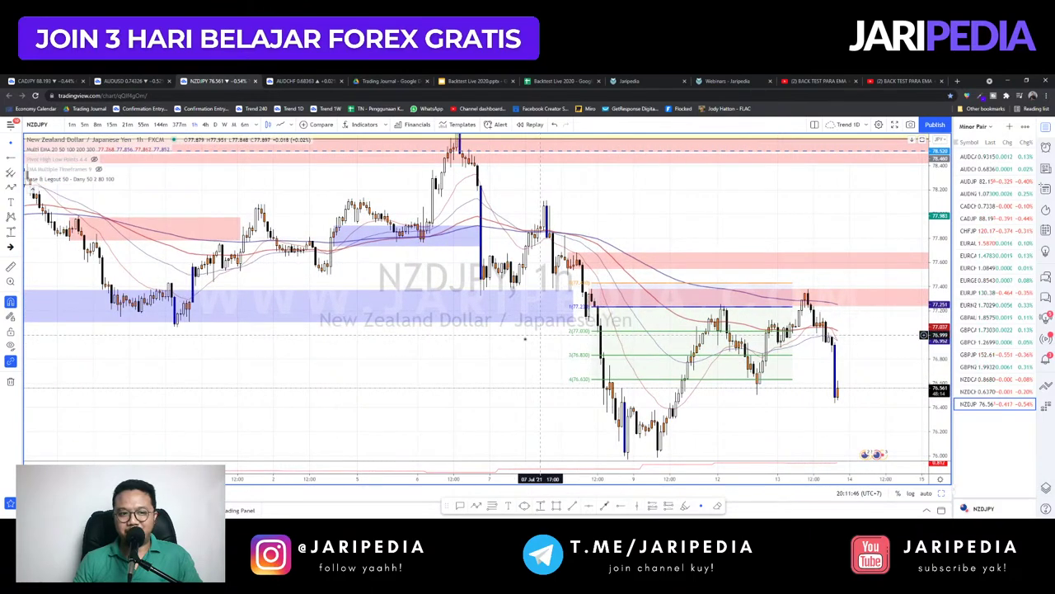
scroll(487, 335, down, 2)
scroll(829, 317, up, 2)
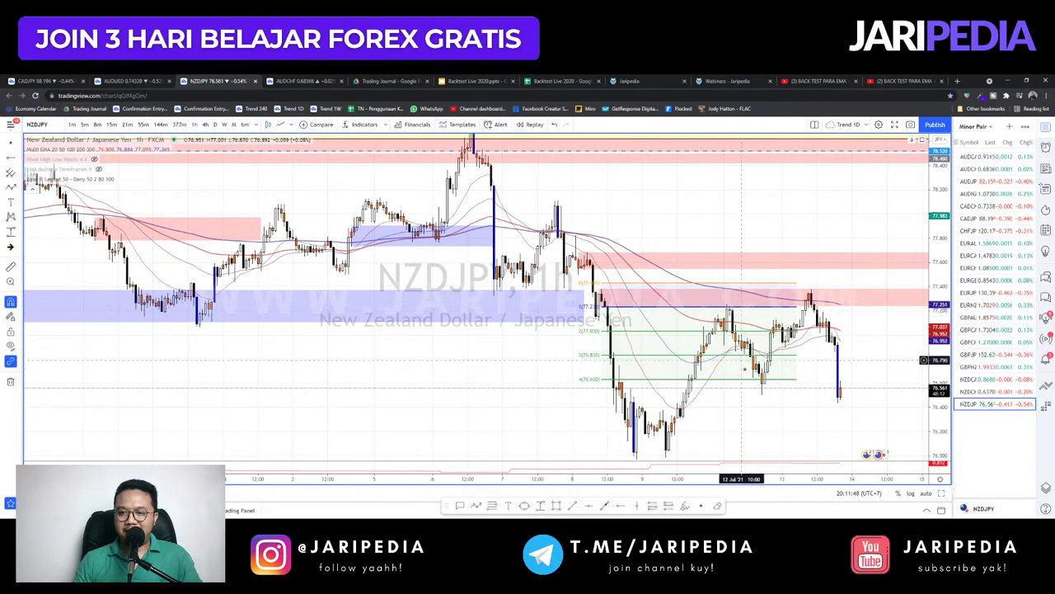
scroll(833, 280, up, 2)
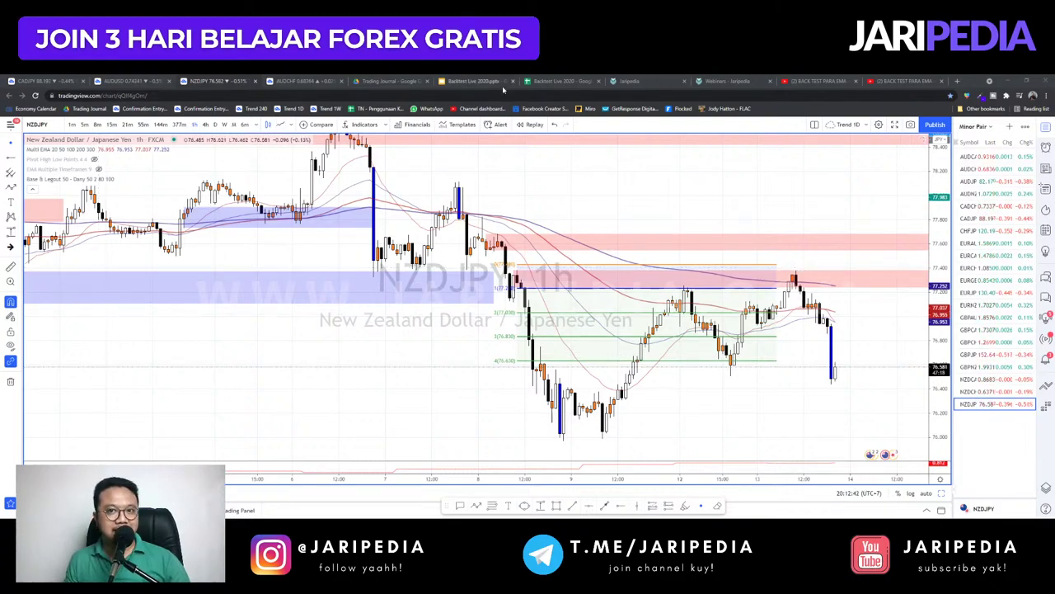
- Switch to the Backtest Live 2020 spreadsheet and select the header cells from Structure through Profit Zone
click(561, 81)
click(287, 214)
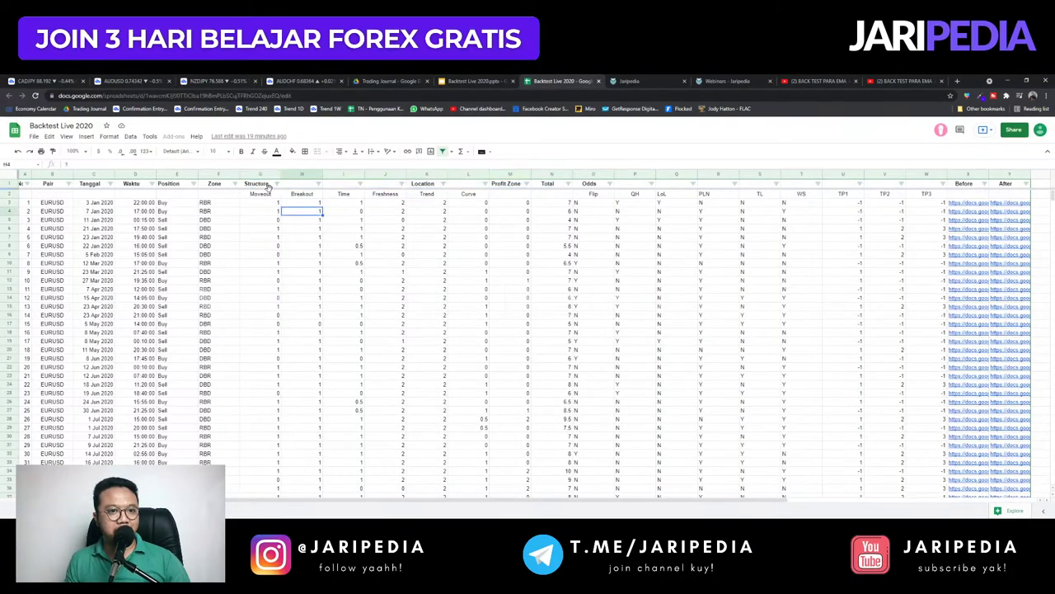
drag(264, 187, 520, 184)
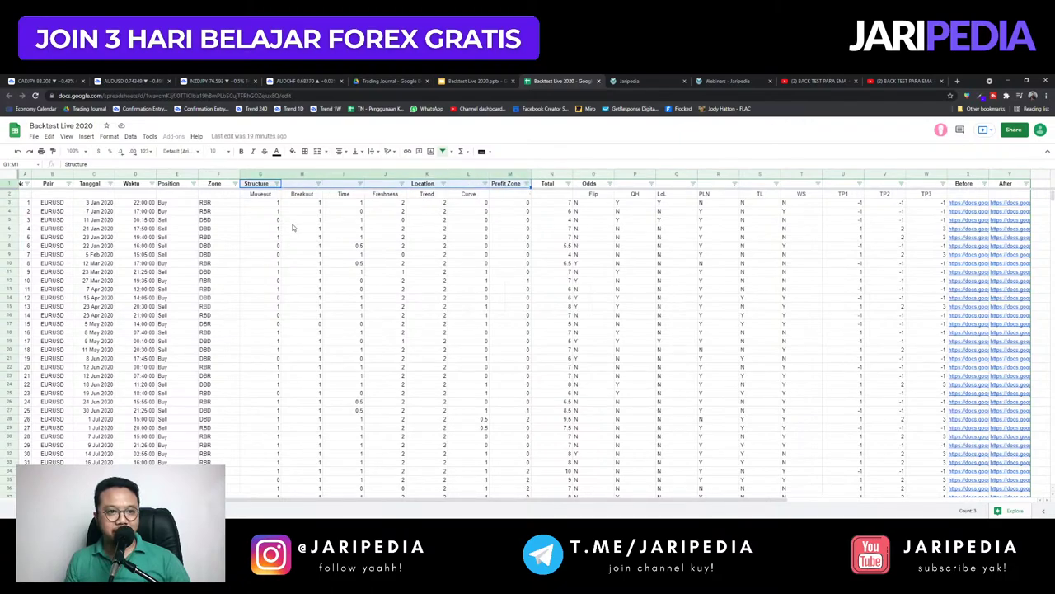
- Highlight the run of scores in the Moveout column to review them, then leave the selection in the Breakout column
click(265, 221)
drag(261, 193, 266, 394)
click(287, 221)
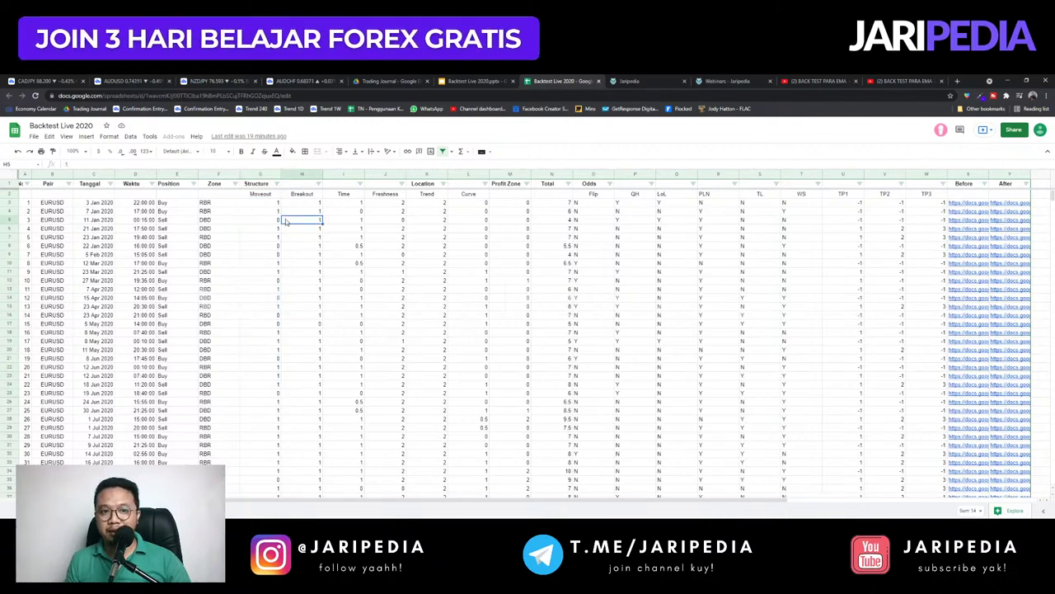
drag(265, 198, 265, 429)
click(297, 263)
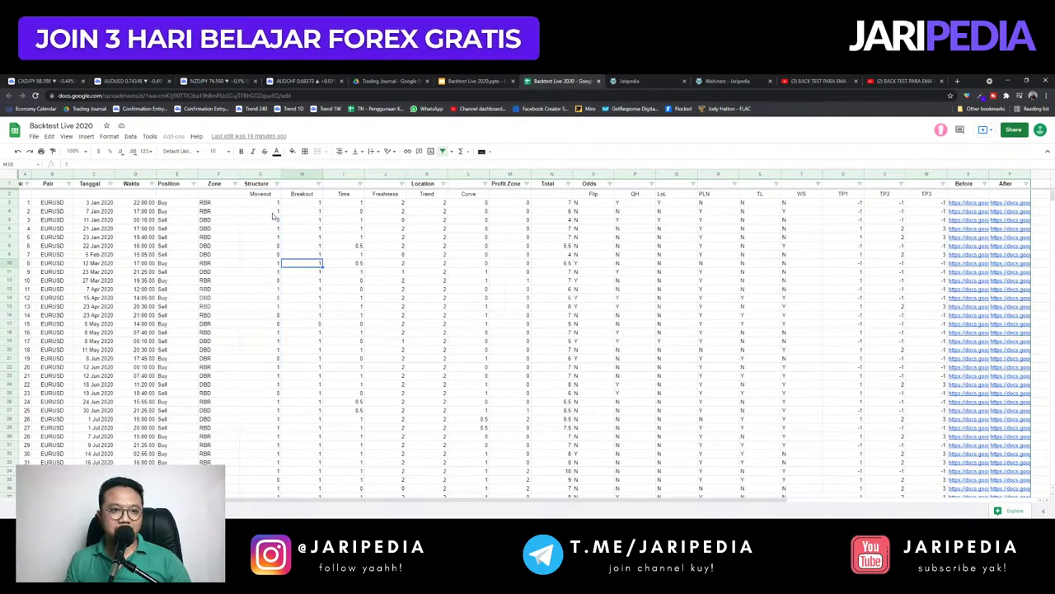
- Highlight the Moveout, Breakout and Time columns one after another, from their headers down through the scores, to review them
drag(262, 196, 256, 452)
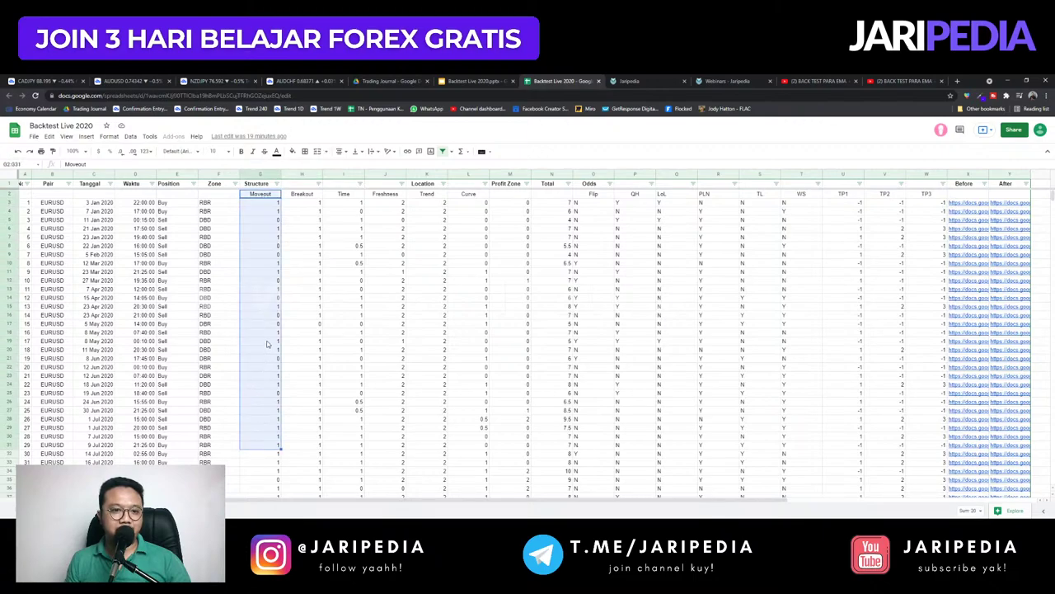
drag(306, 196, 305, 455)
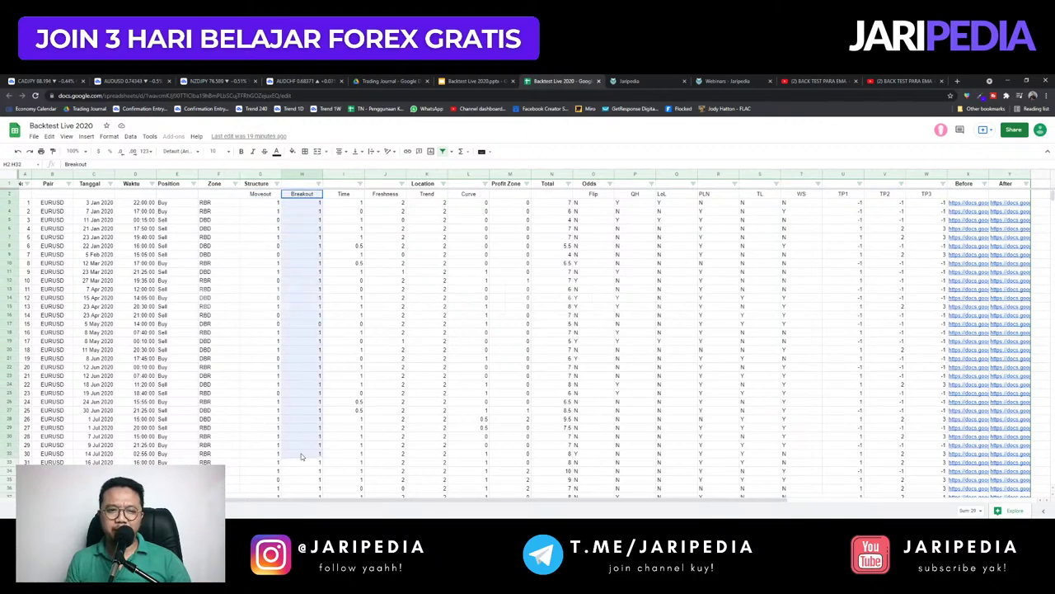
drag(341, 198, 345, 359)
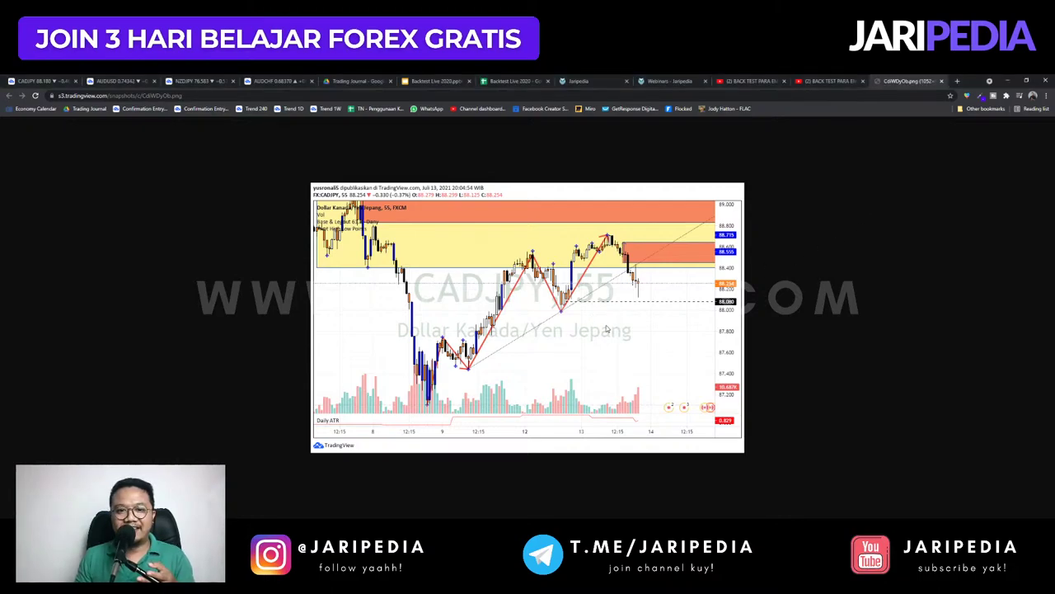
- Compare the shared CADJPY snapshot image with the live one-hour CADJPY chart, going back and forth between the two
click(39, 80)
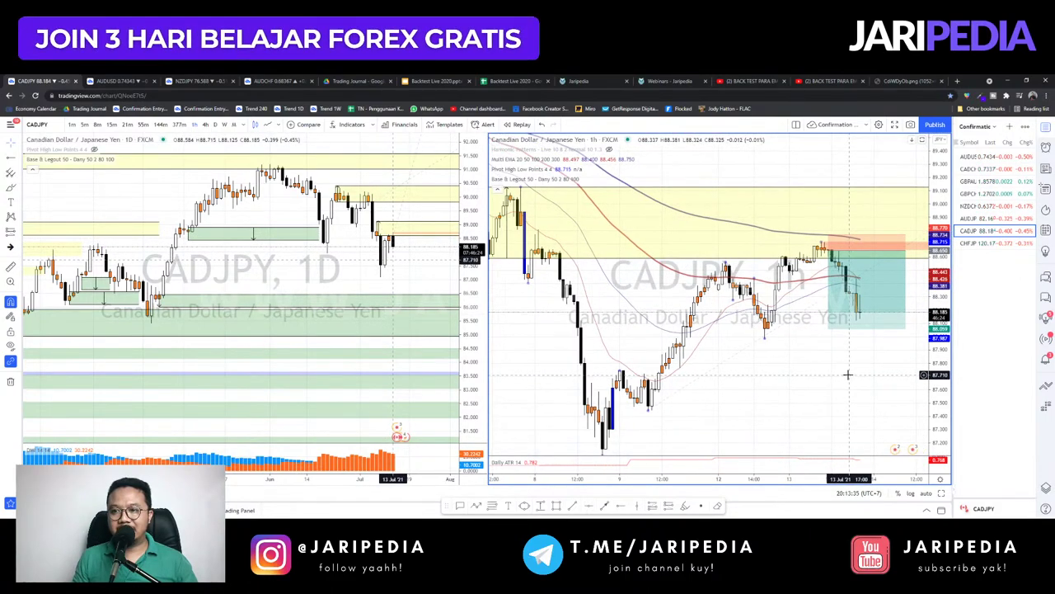
click(906, 83)
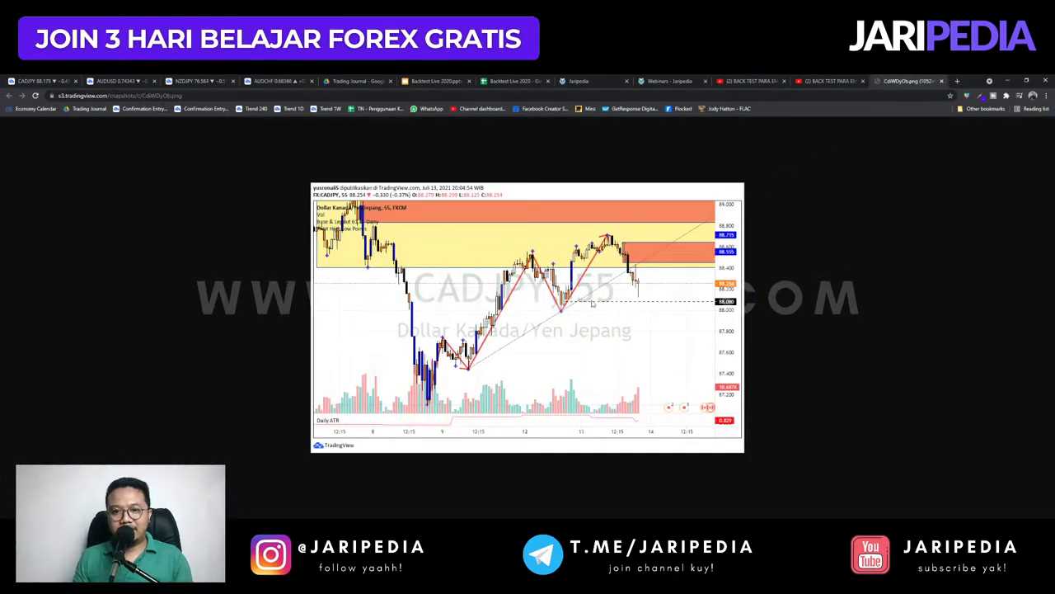
key(ctrl+Tab)
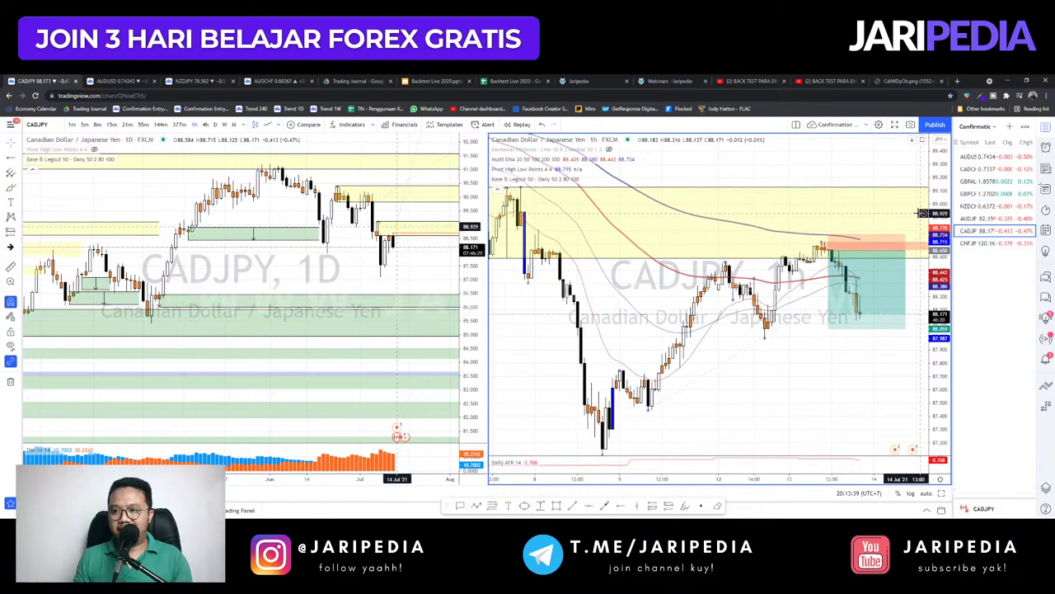
key(ctrl+shift+Tab)
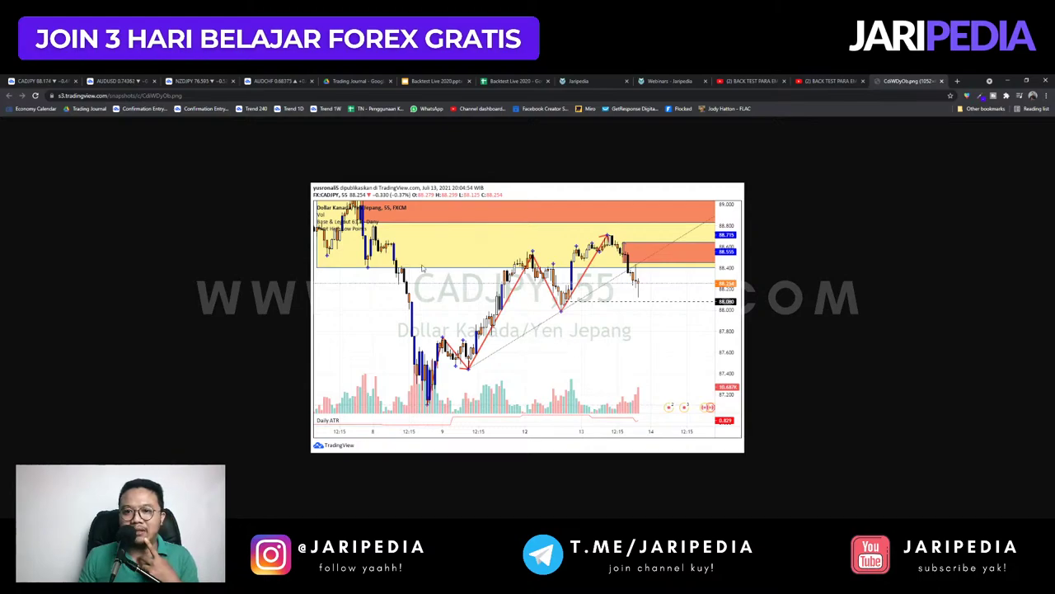
key(ctrl+Tab)
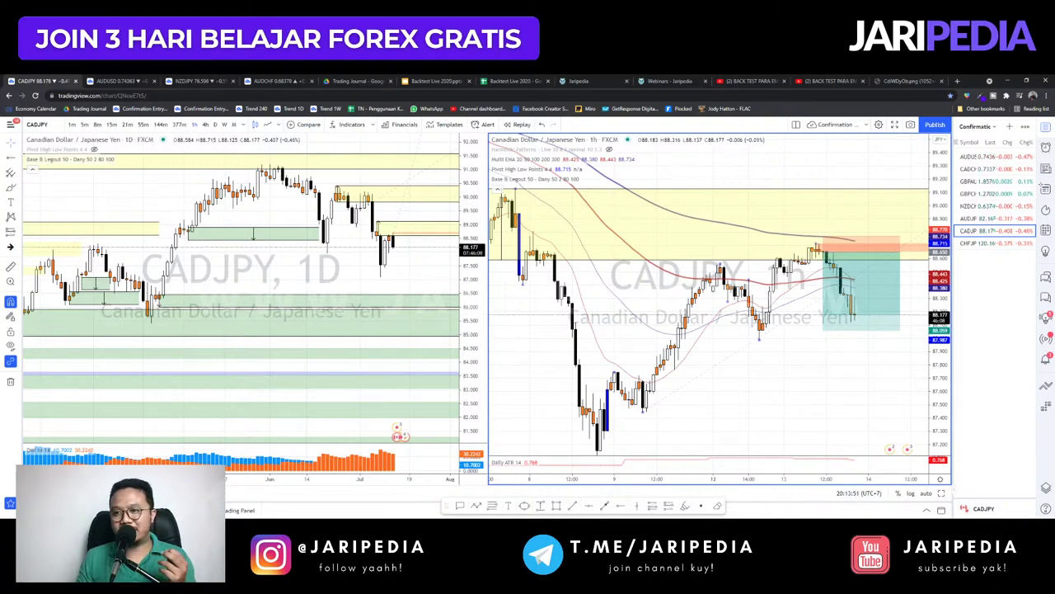
click(893, 86)
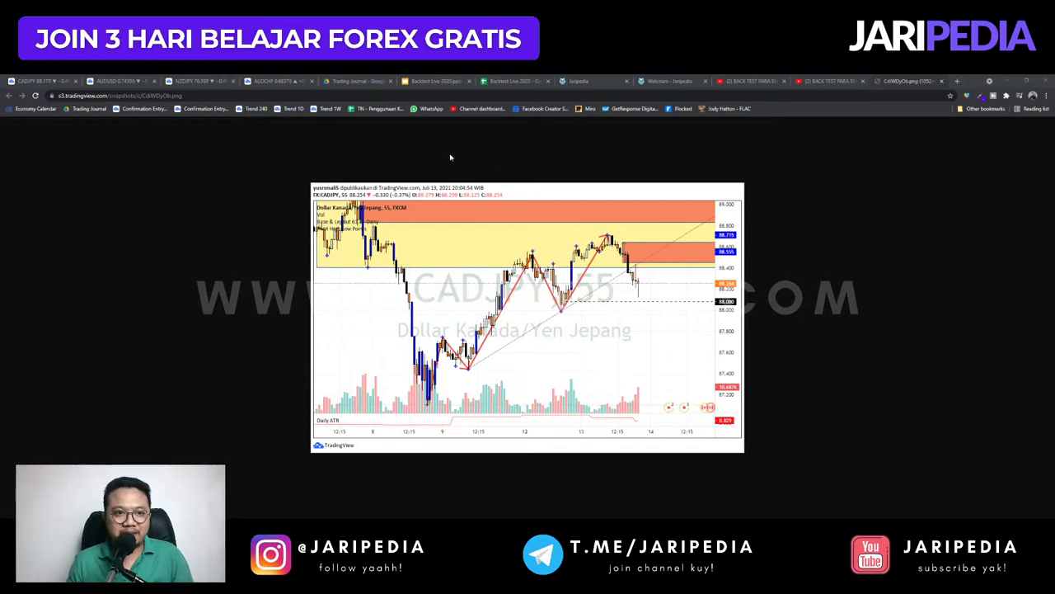
- Examine the latest drop on the four-hour AUDCHF chart, then return to the one-hour NZDJPY chart
click(276, 80)
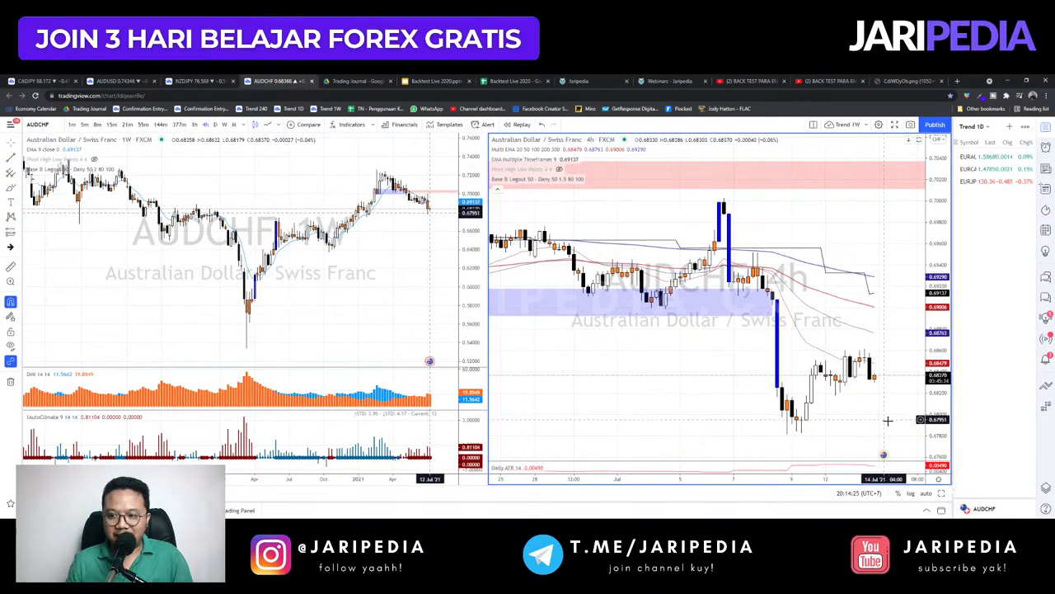
drag(868, 416, 829, 428)
drag(666, 375, 663, 389)
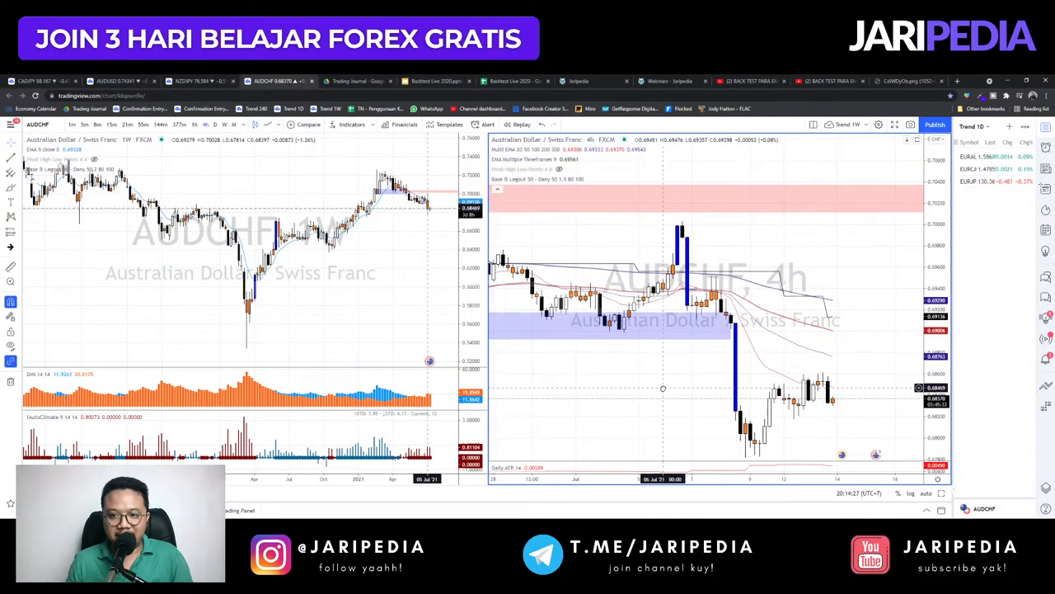
click(188, 81)
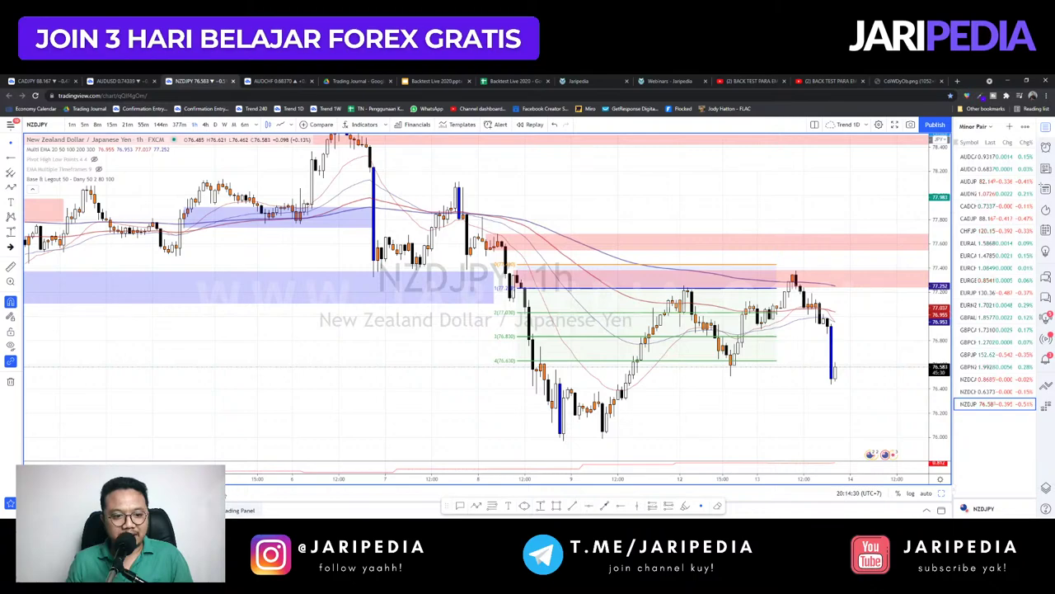
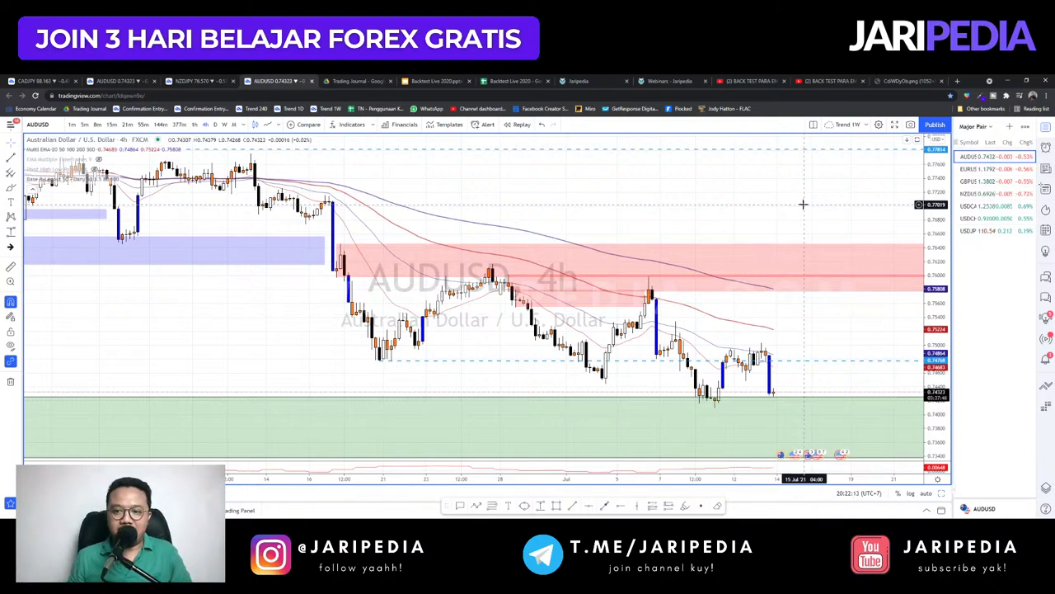
- Go from AUDUSD to EURUSD and examine the four-hour decline against the red zone, with the price scale stretched
drag(764, 296, 761, 278)
key(Down)
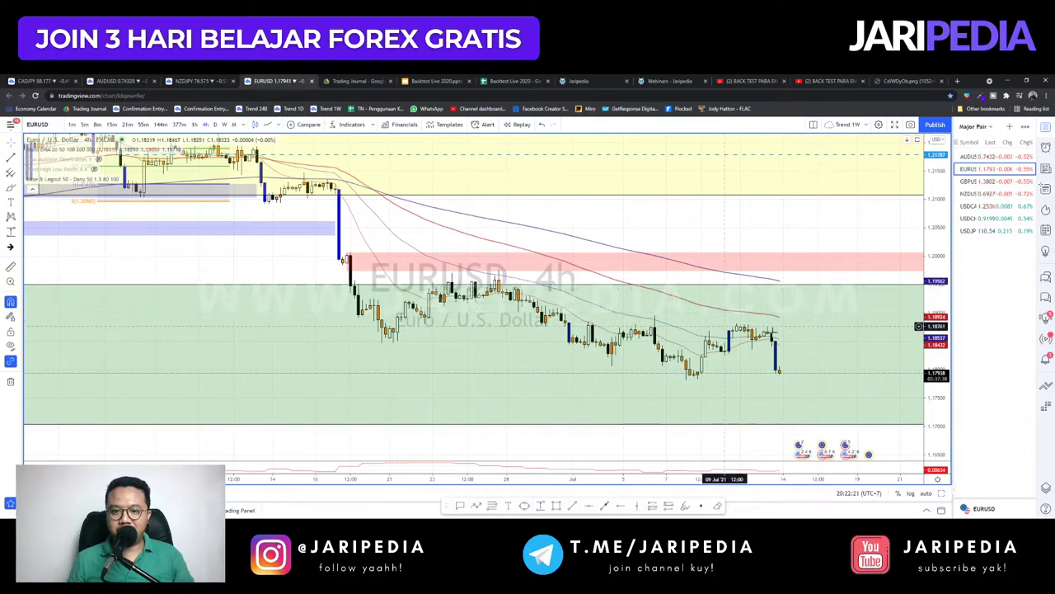
drag(940, 384, 938, 326)
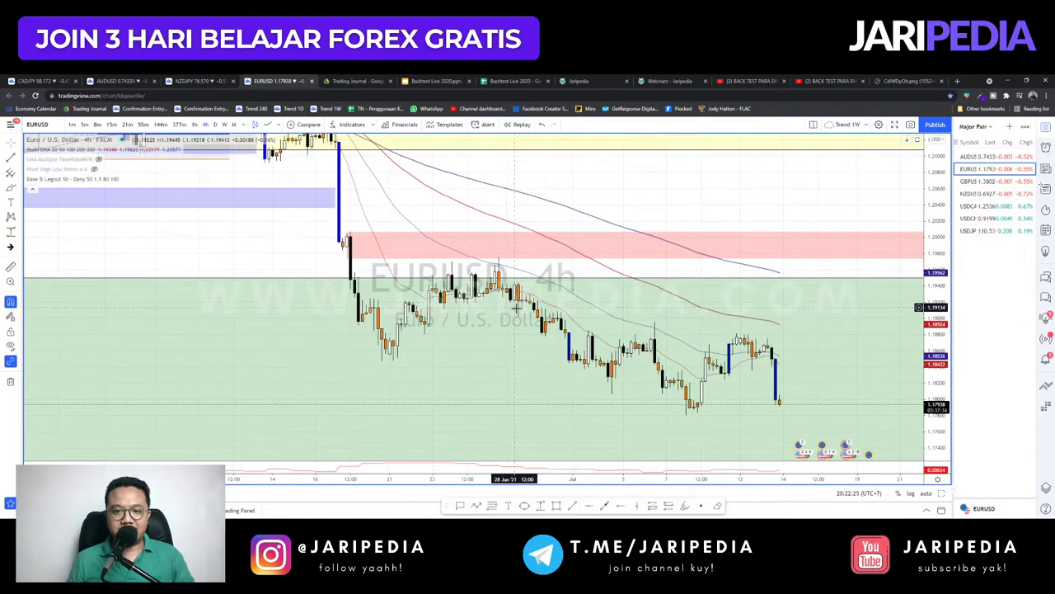
drag(523, 371, 532, 407)
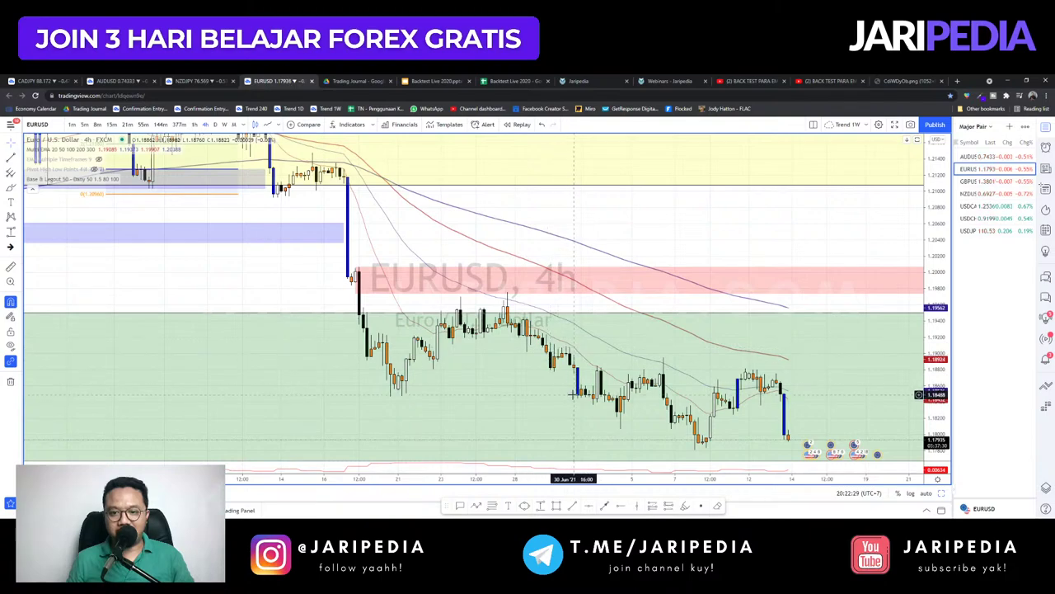
drag(566, 367, 551, 352)
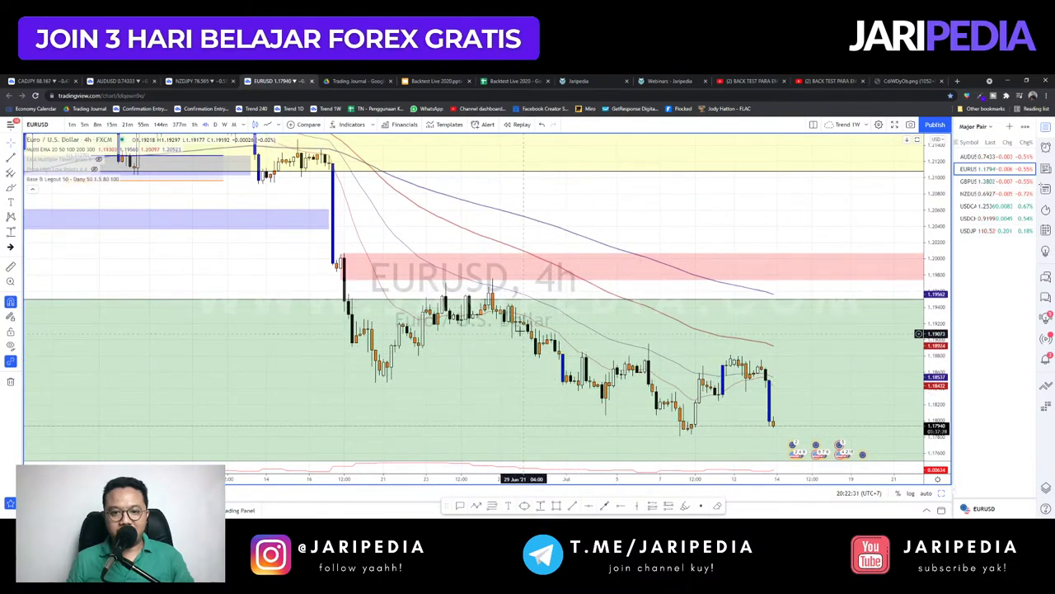
- Go on to GBPUSD and examine the recent four-hour swings against the red zones, with the price scale stretched
key(Down)
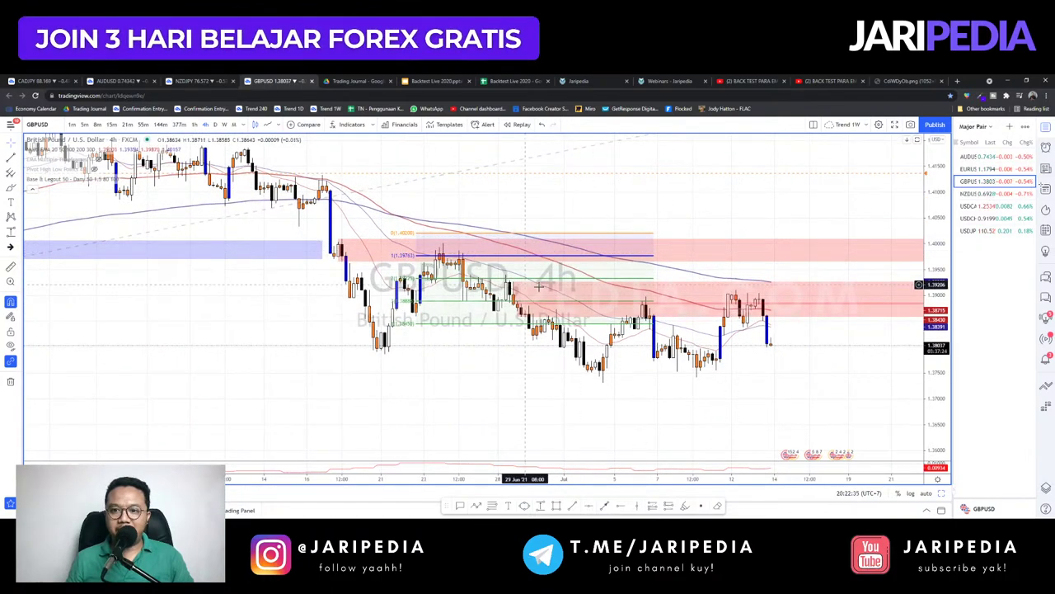
drag(944, 397, 943, 282)
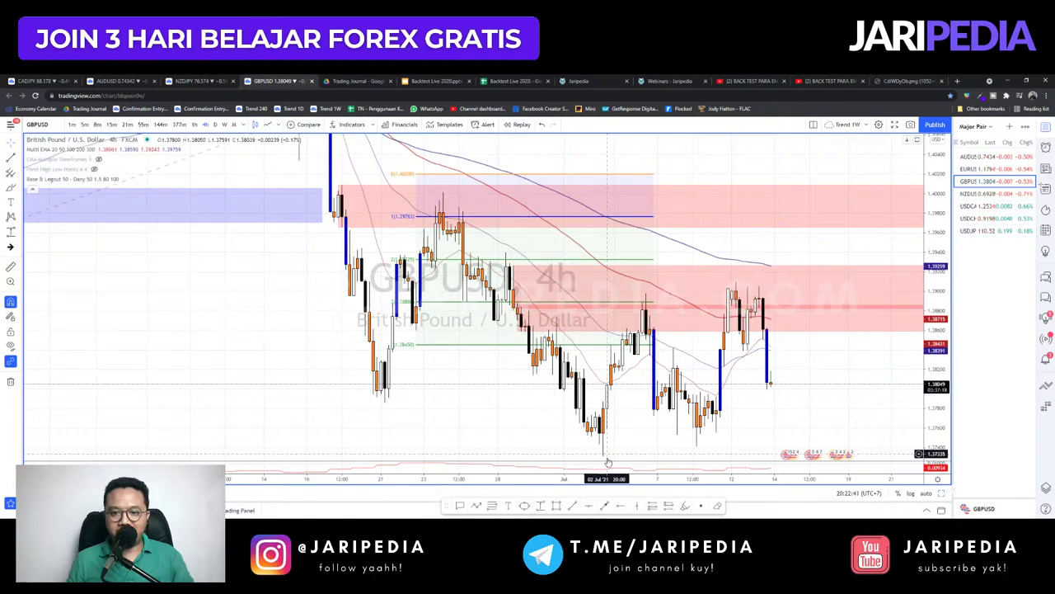
drag(504, 413, 483, 420)
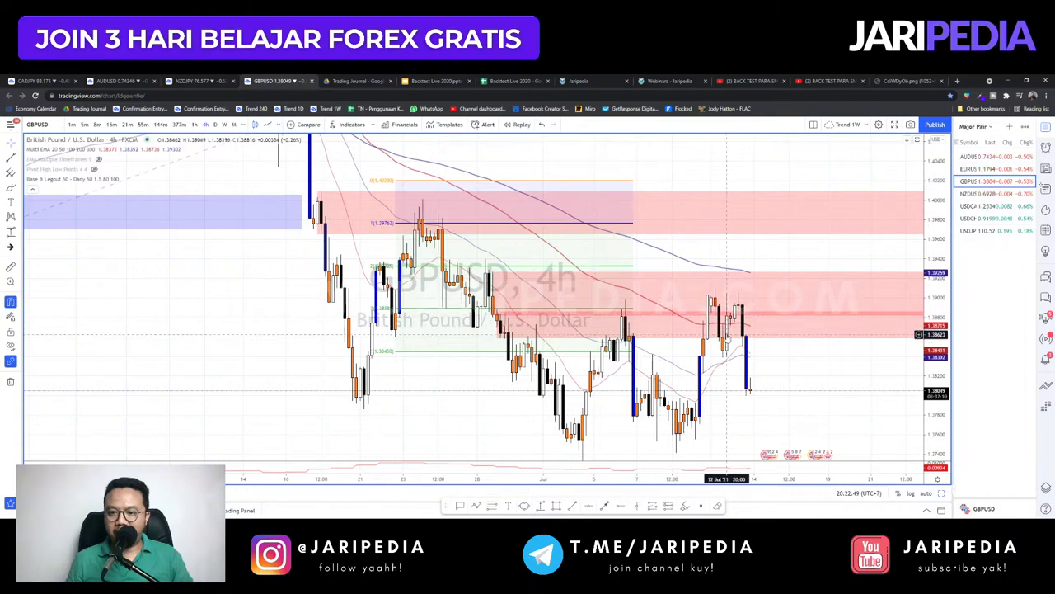
- Go on to NZDUSD and examine the latest large bearish candles against the overlapping red zones
key(Down)
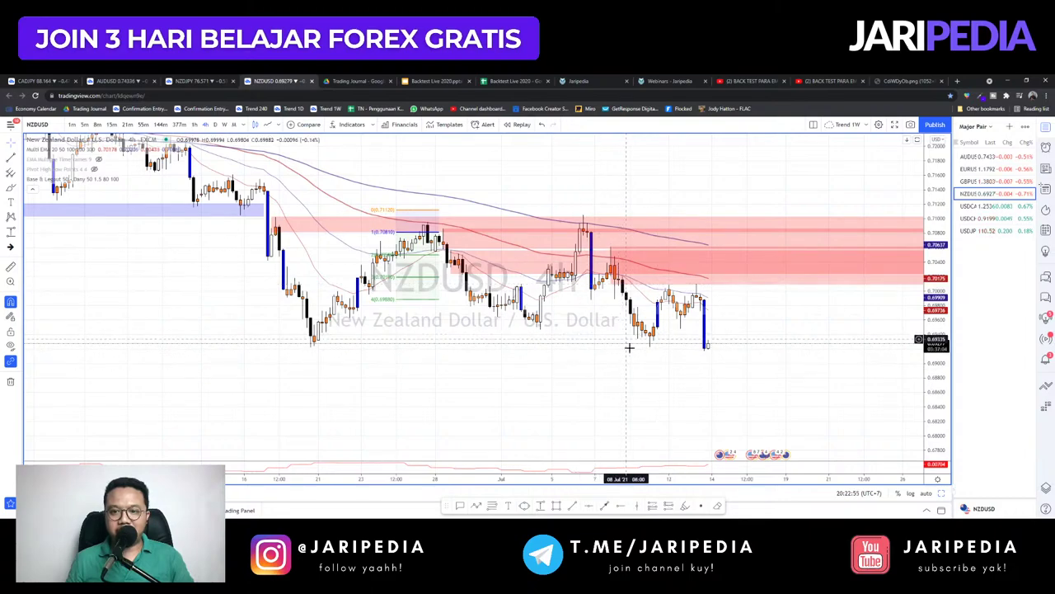
drag(613, 262, 632, 302)
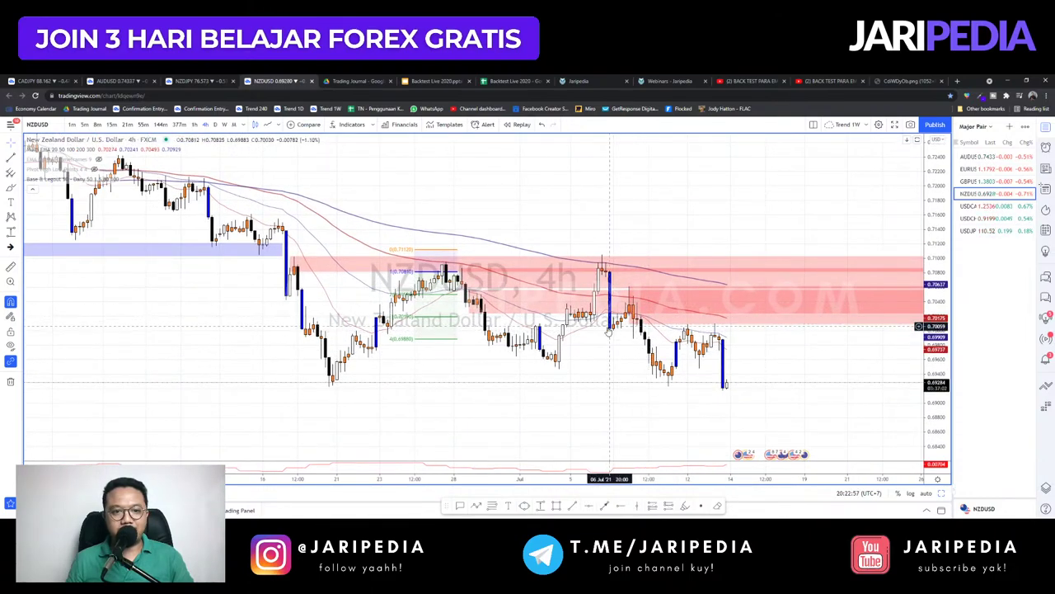
scroll(609, 319, down, 2)
drag(686, 233, 696, 222)
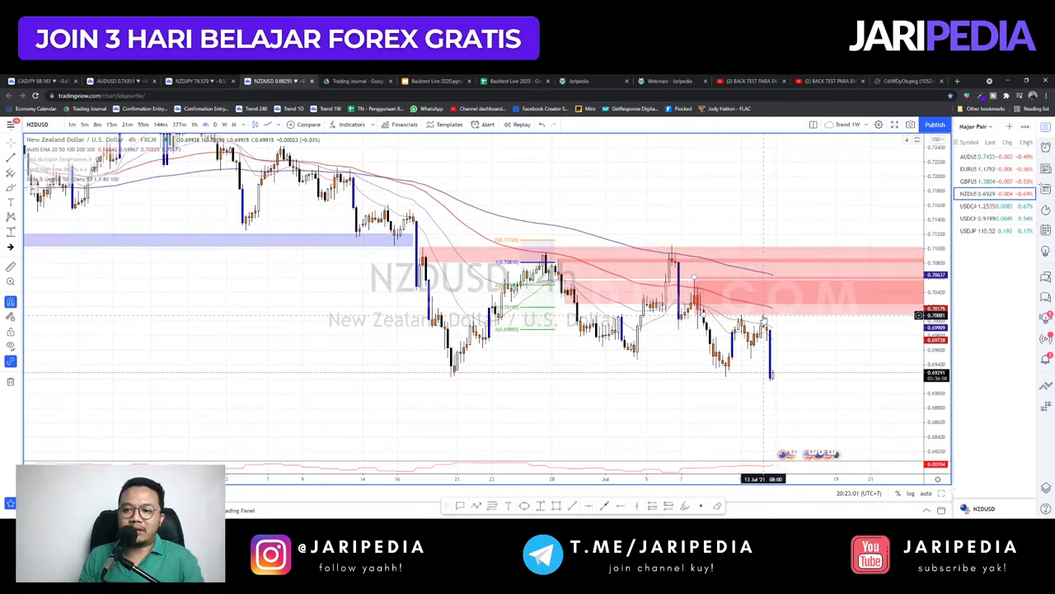
drag(778, 335, 784, 332)
- Go on to USDCAD and examine the four-hour rally from the blue zones into the red zones
key(Down)
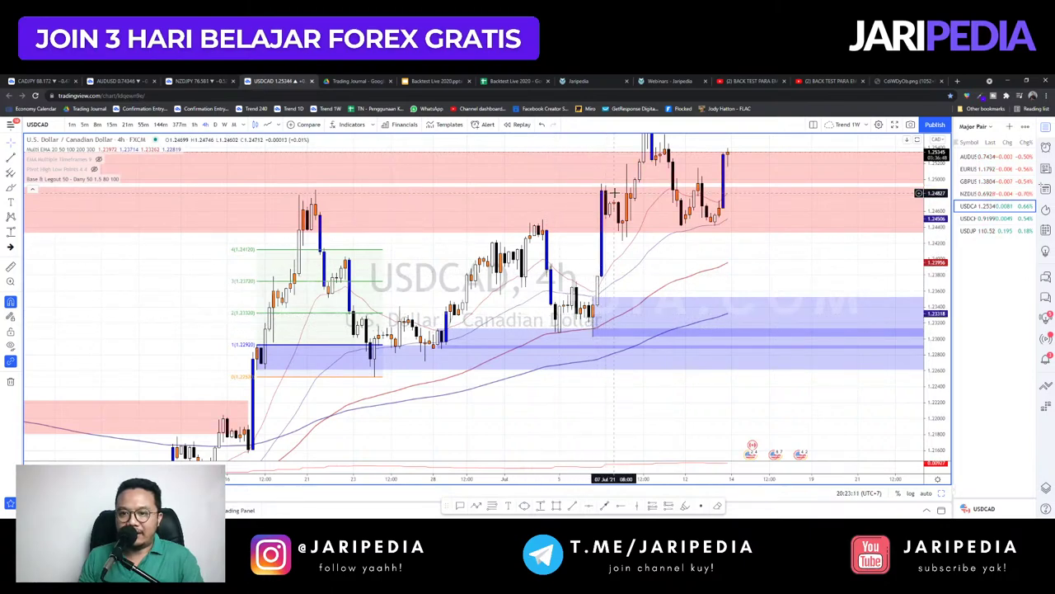
drag(778, 277, 796, 309)
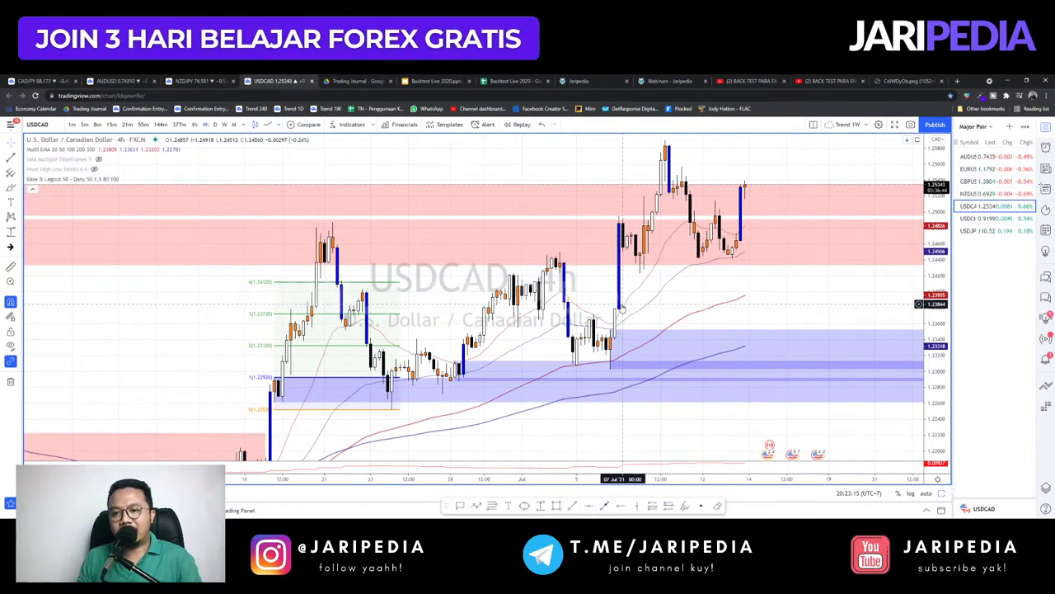
drag(599, 279, 636, 261)
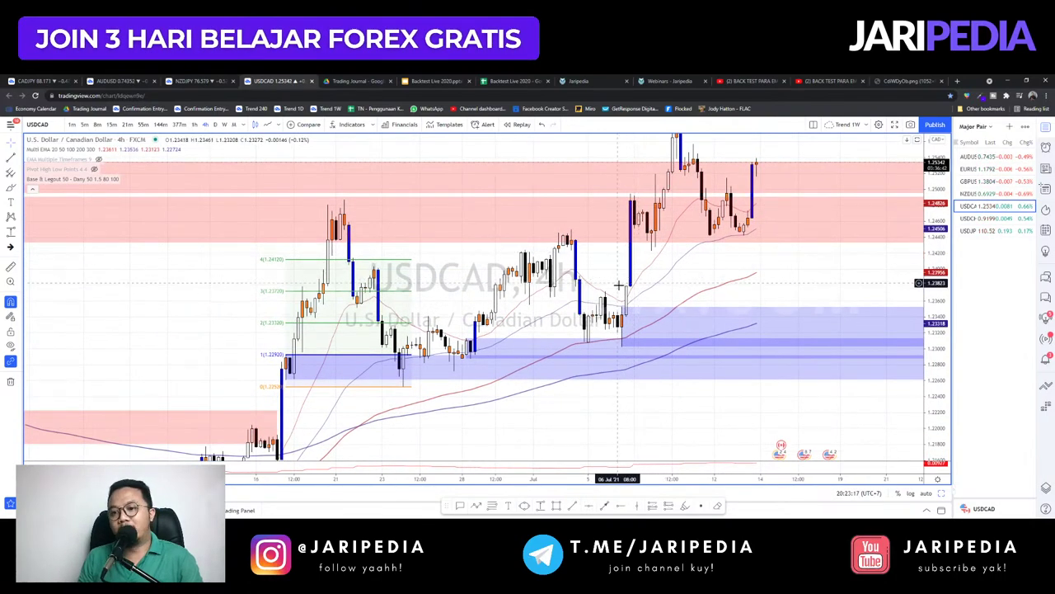
scroll(623, 311, up, 2)
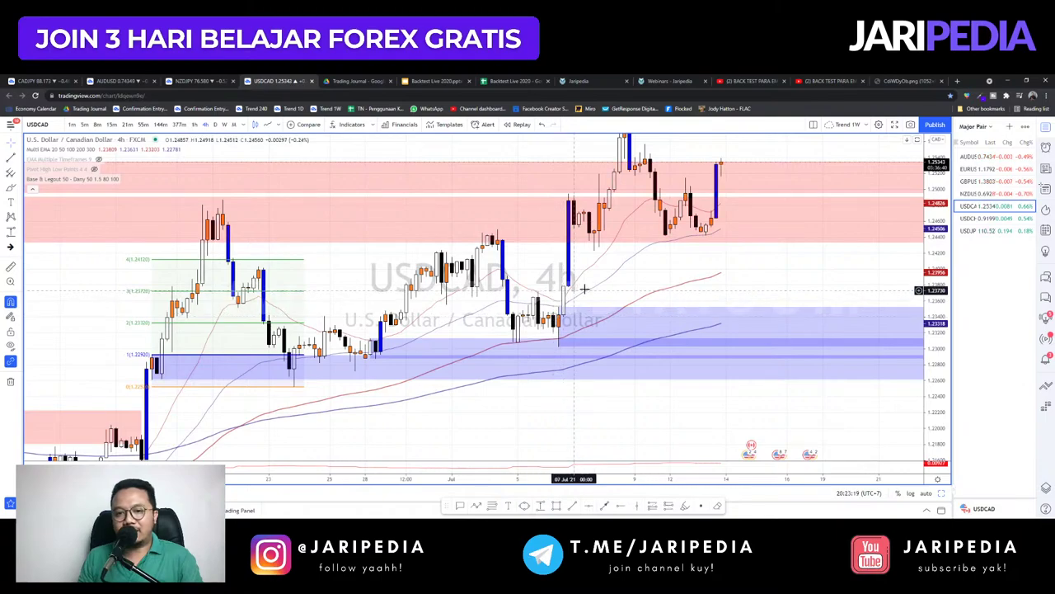
drag(776, 258, 829, 284)
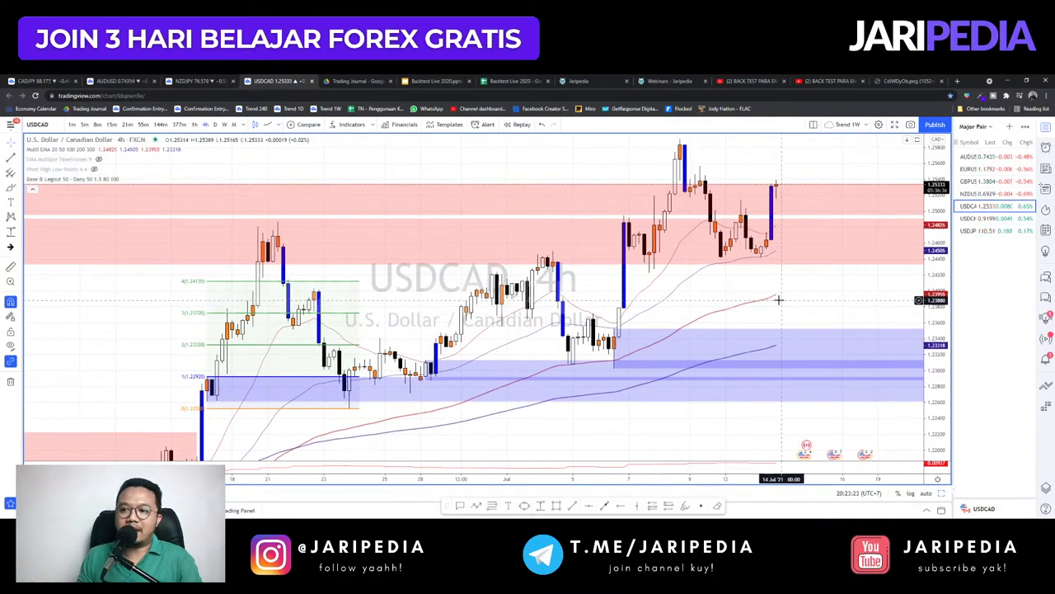
- Pass through USDCHF to USDJPY and examine its four-hour price action around the blue zones
key(Down)
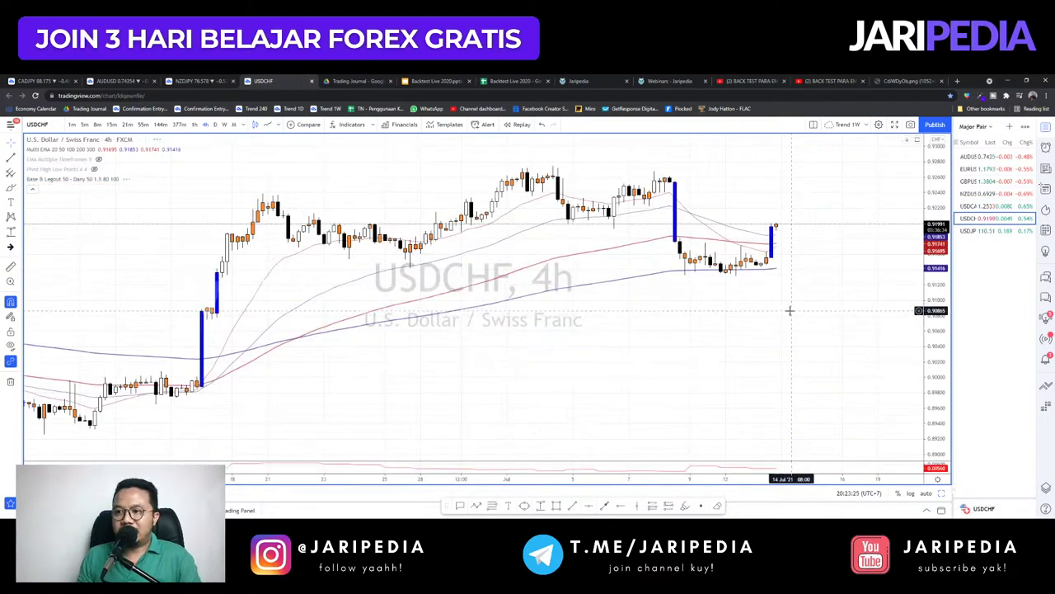
key(Down)
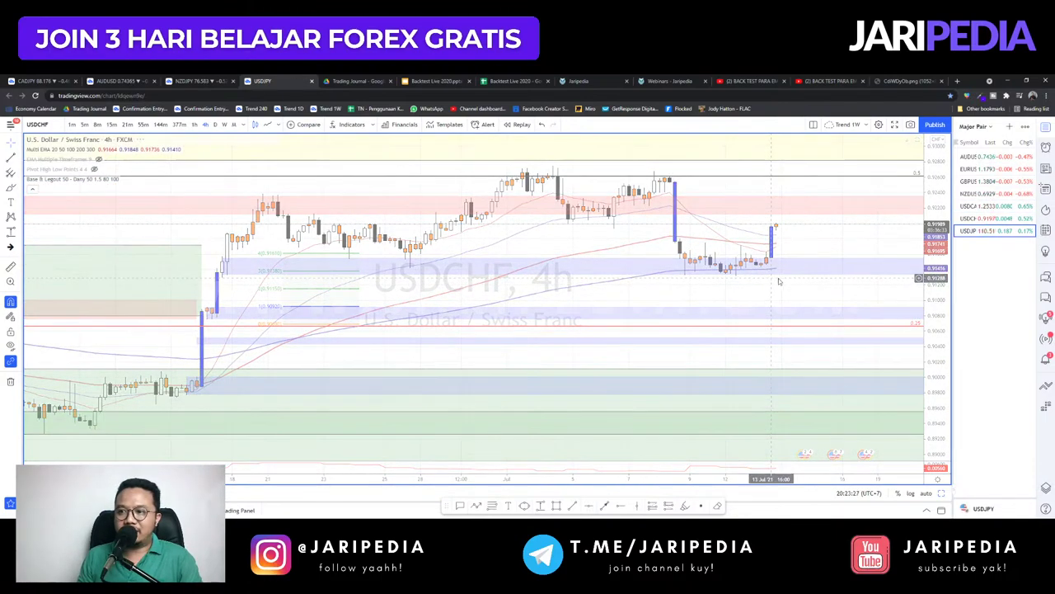
drag(782, 289, 777, 248)
scroll(658, 342, down, 2)
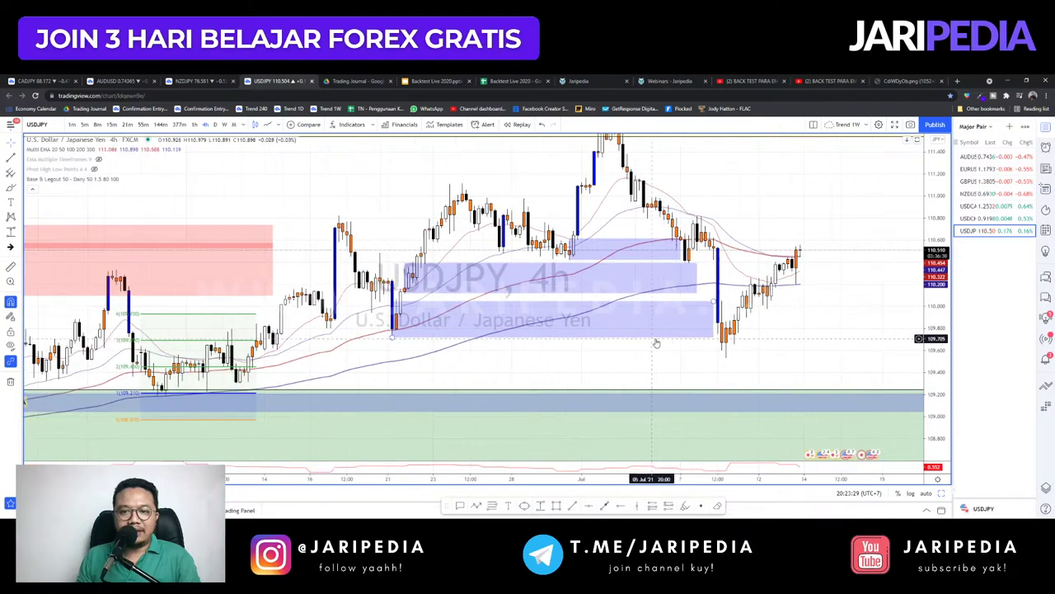
- Switch the watchlist to Minor Pair and examine the four-hour AUDCAD and AUDCHF charts against their marked zones
click(987, 128)
click(981, 234)
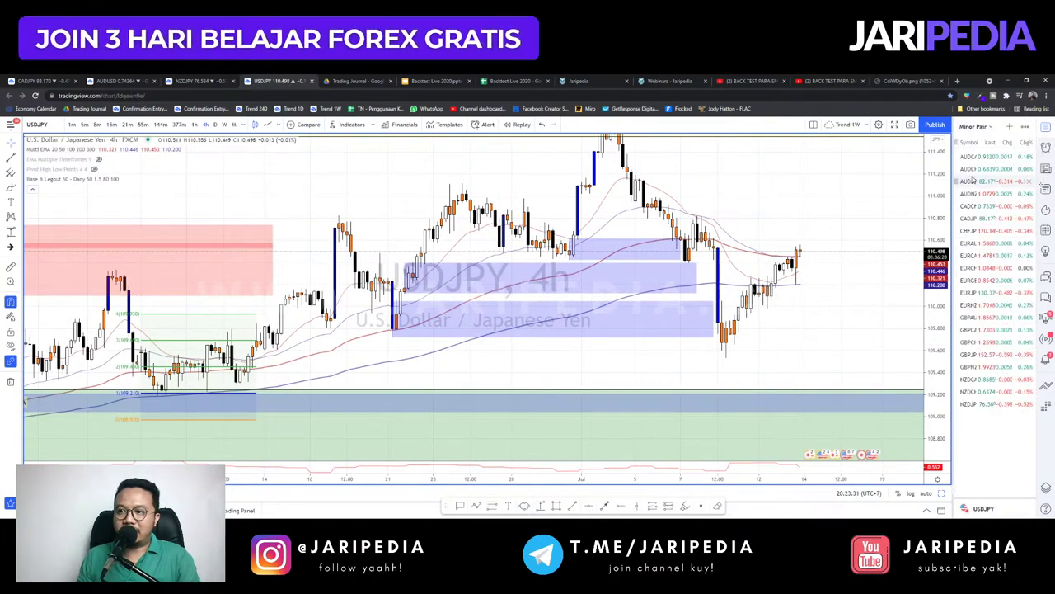
click(968, 158)
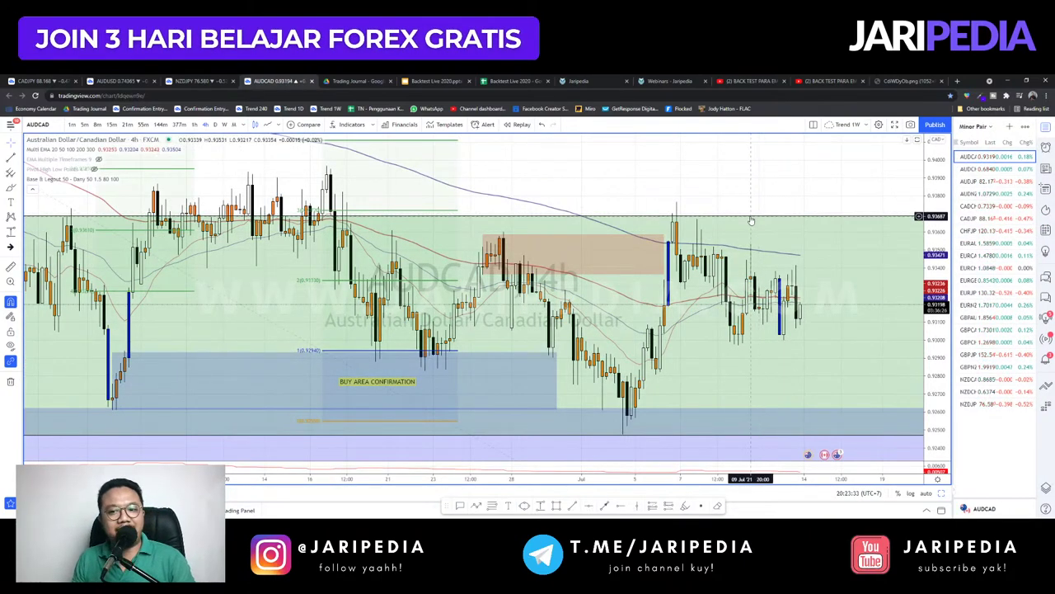
scroll(787, 231, down, 3)
key(Down)
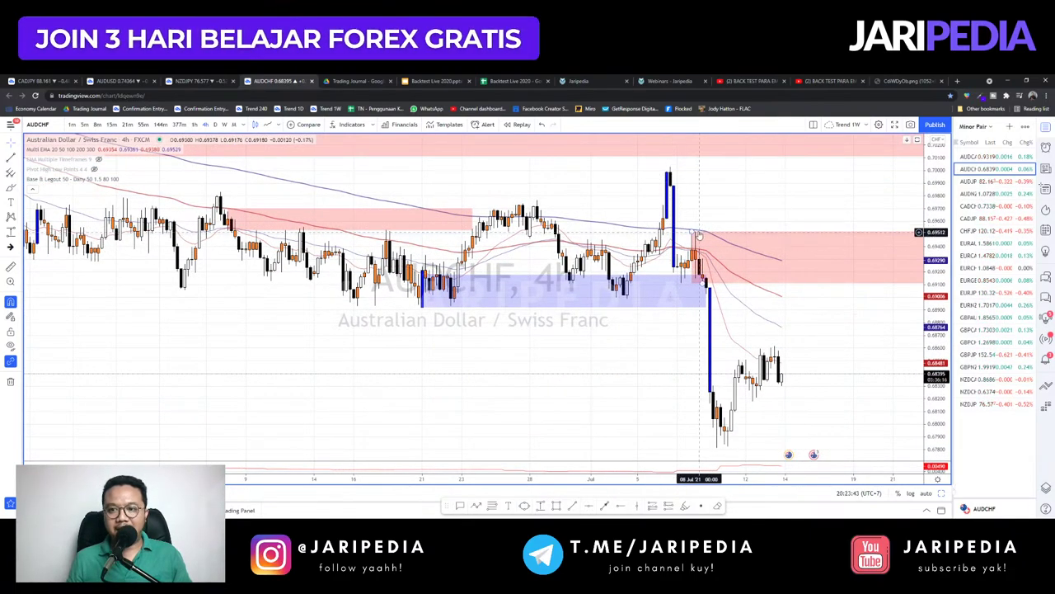
drag(688, 251, 674, 269)
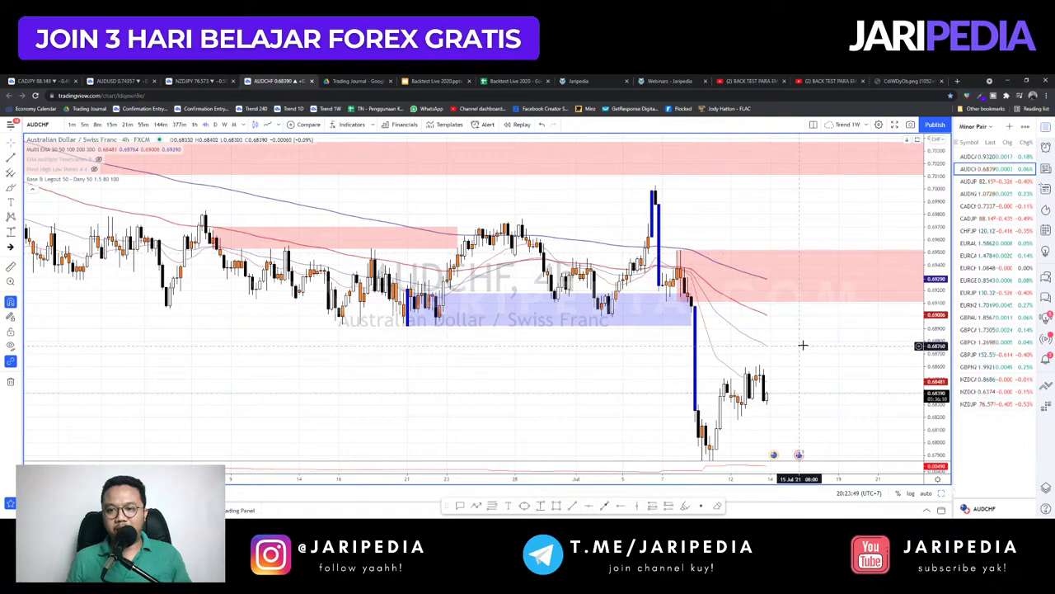
- Examine AUDCHF's early-July four-hour drop and its rebound beneath the marked red zones, including the wider June price history
drag(803, 346, 647, 297)
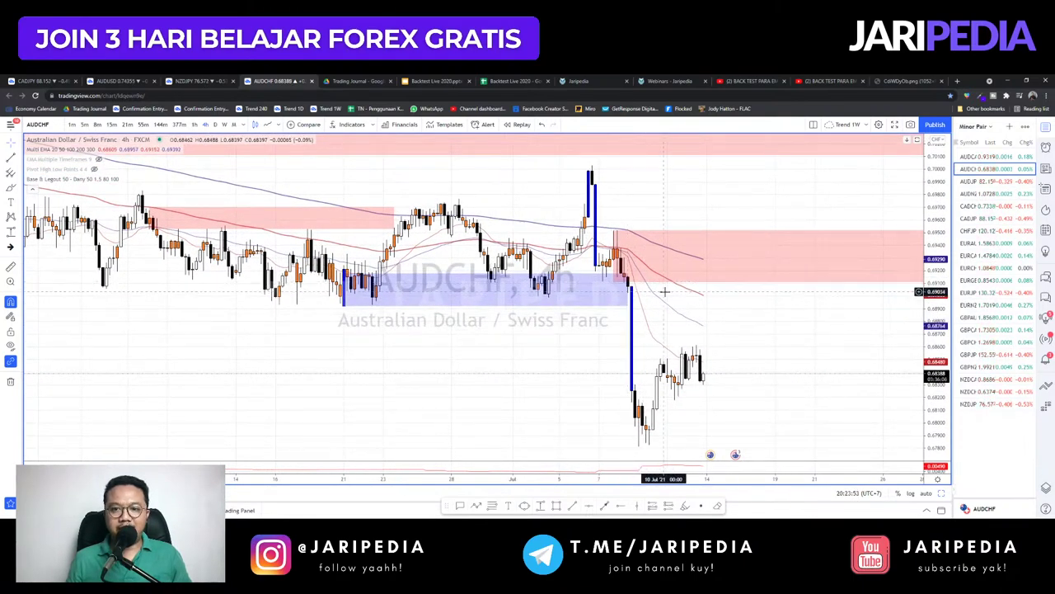
scroll(809, 321, down, 4)
scroll(720, 341, down, 5)
drag(720, 342, 767, 376)
scroll(792, 374, up, 7)
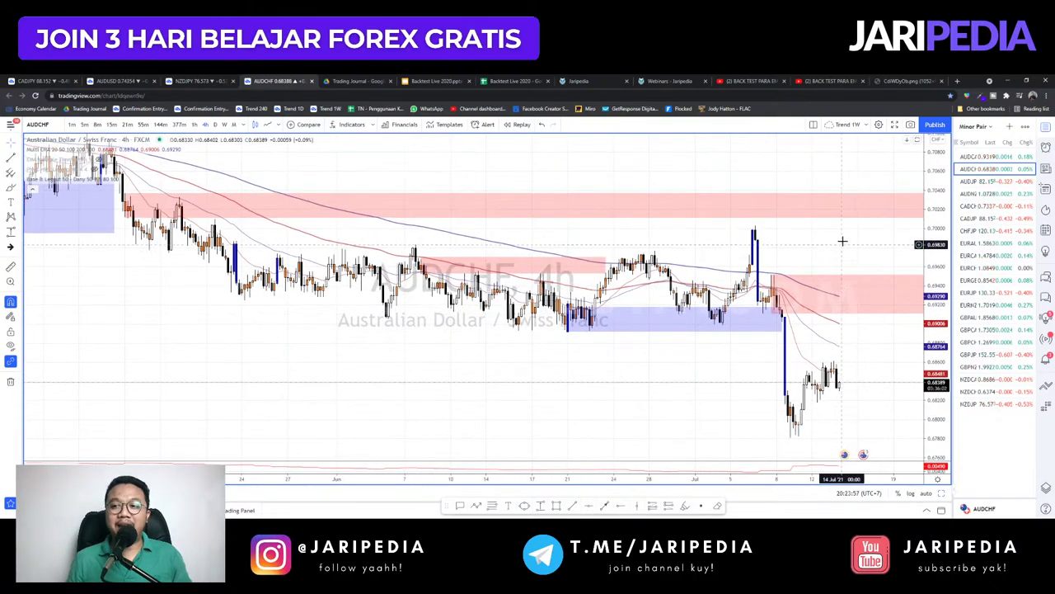
- Go on to AUDJPY and examine the latest four-hour bearish candle against the red zone above it
key(Down)
scroll(811, 264, up, 4)
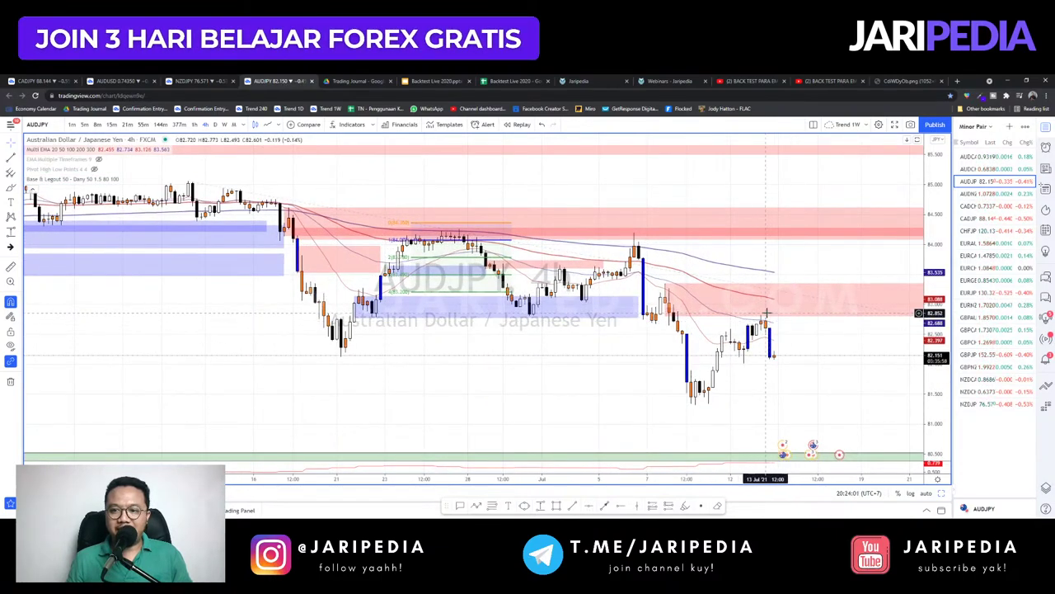
drag(762, 342, 763, 320)
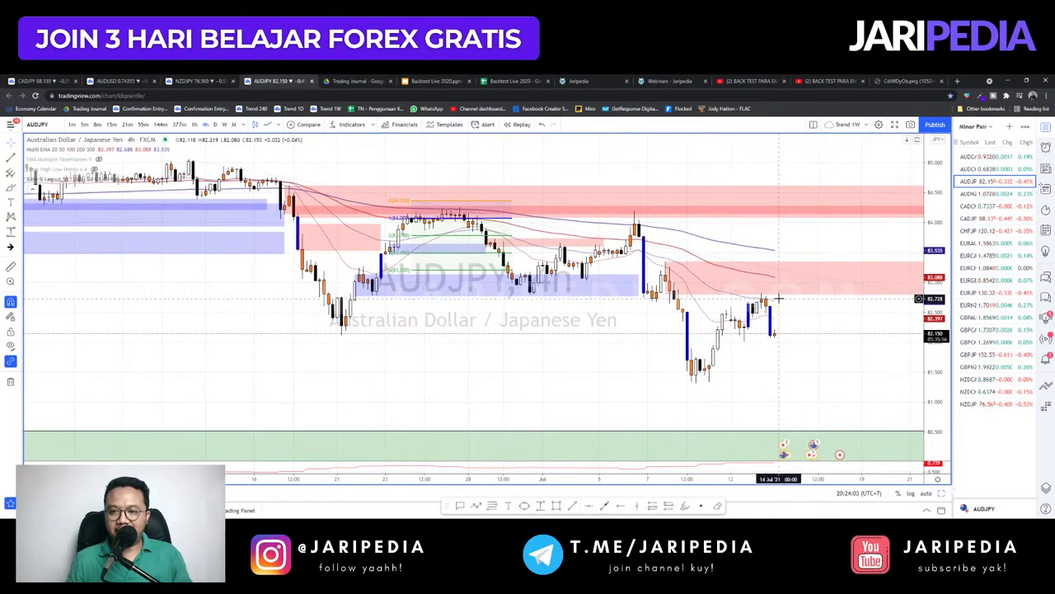
- Go on to AUDNZD and examine the four-hour rise from the green zone toward the moving averages
key(Down)
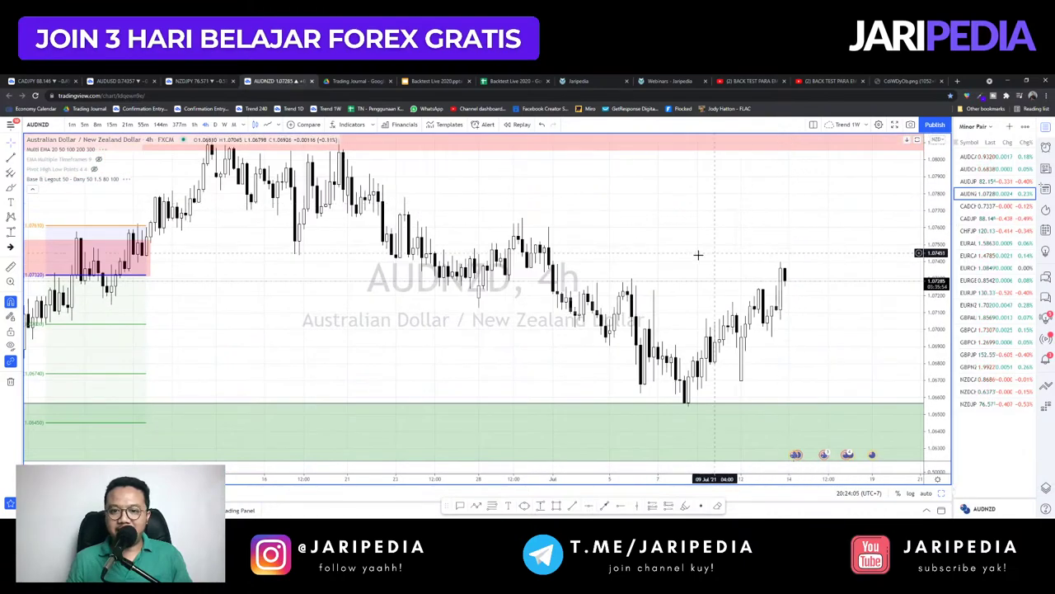
scroll(675, 266, down, 5)
drag(778, 264, 768, 254)
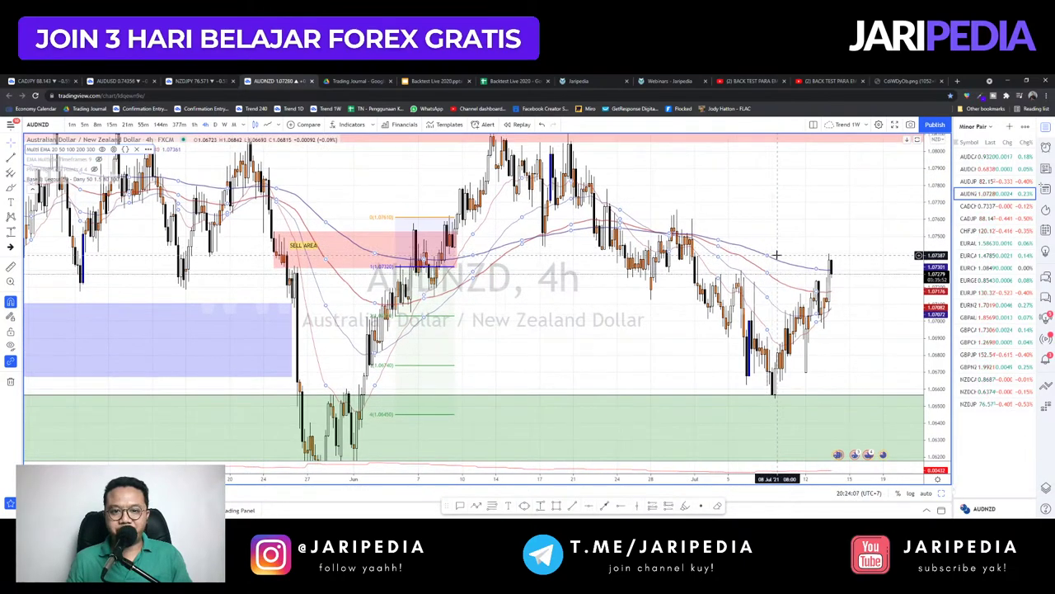
scroll(780, 253, up, 3)
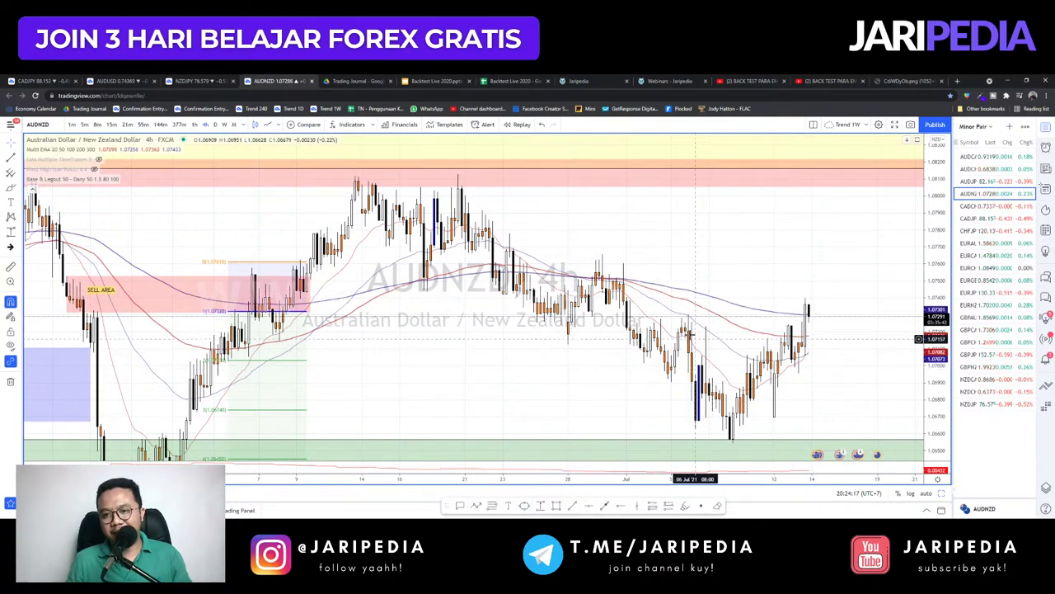
scroll(767, 261, up, 2)
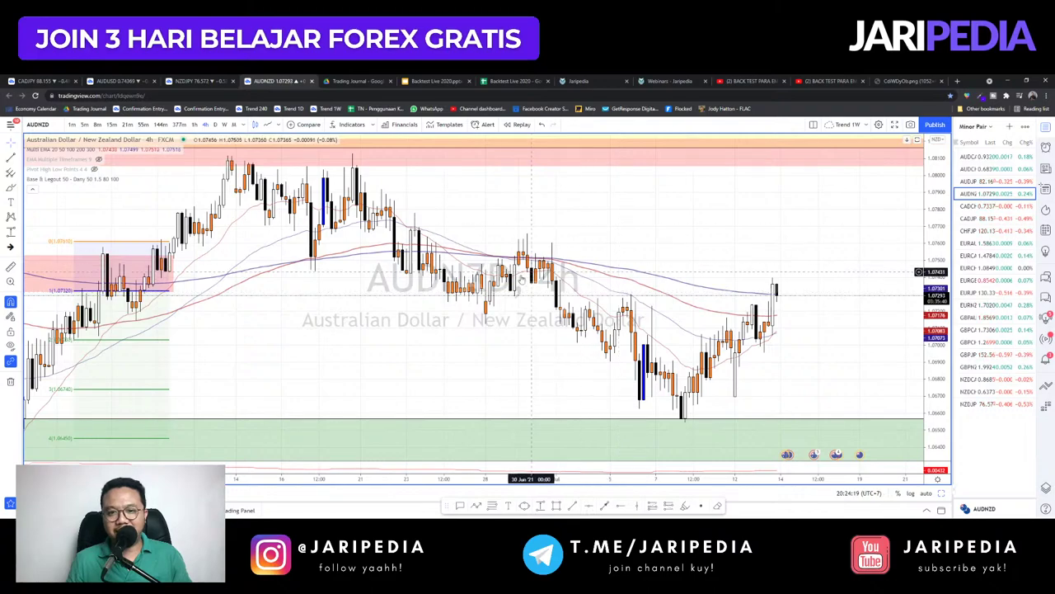
- Go on to CADCHF and examine the red zone above the July drop against the earlier four-hour price history
key(Down)
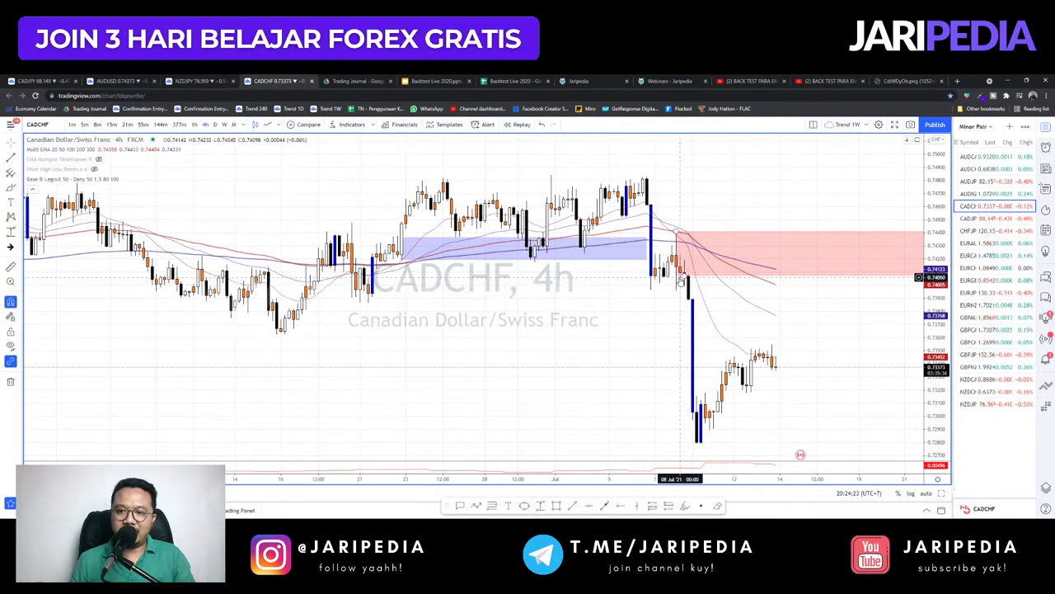
mouse_move(683, 282)
mouse_down()
mouse_move(675, 303)
mouse_move(684, 279)
mouse_up()
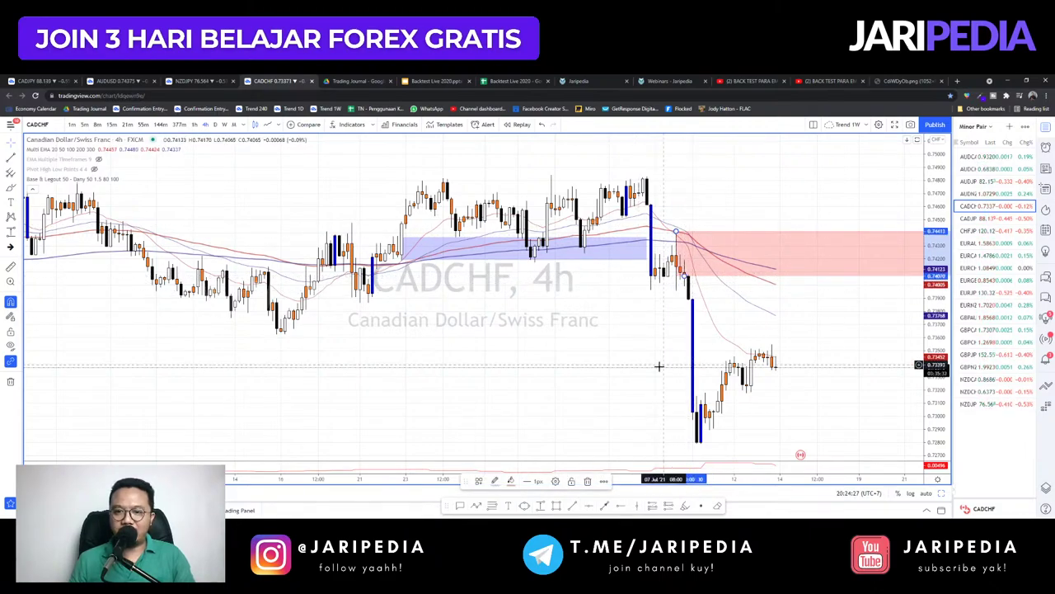
scroll(659, 365, down, 5)
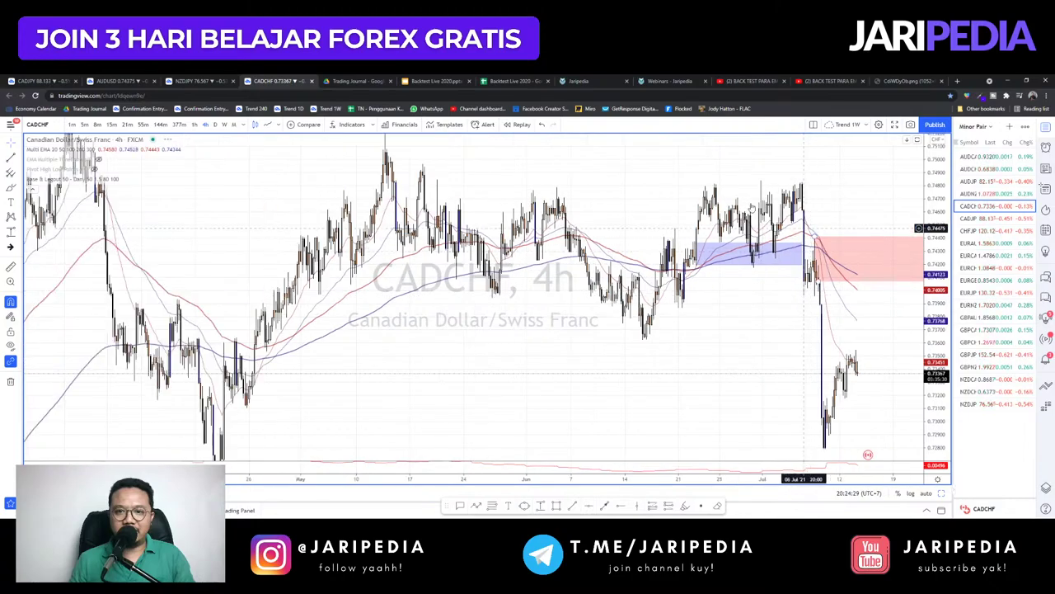
scroll(774, 281, down, 4)
scroll(744, 285, up, 5)
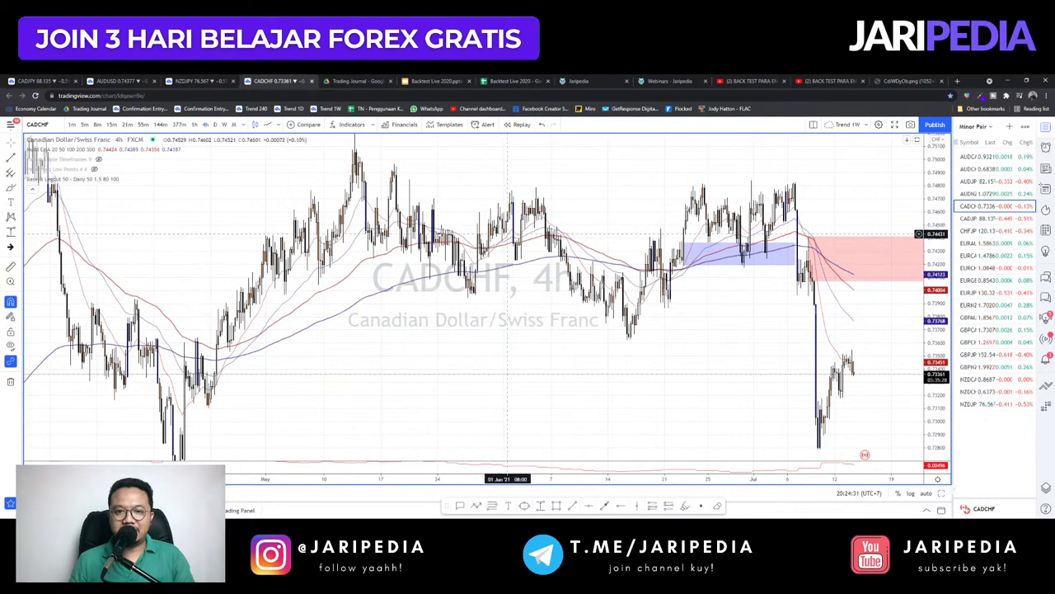
scroll(659, 318, up, 3)
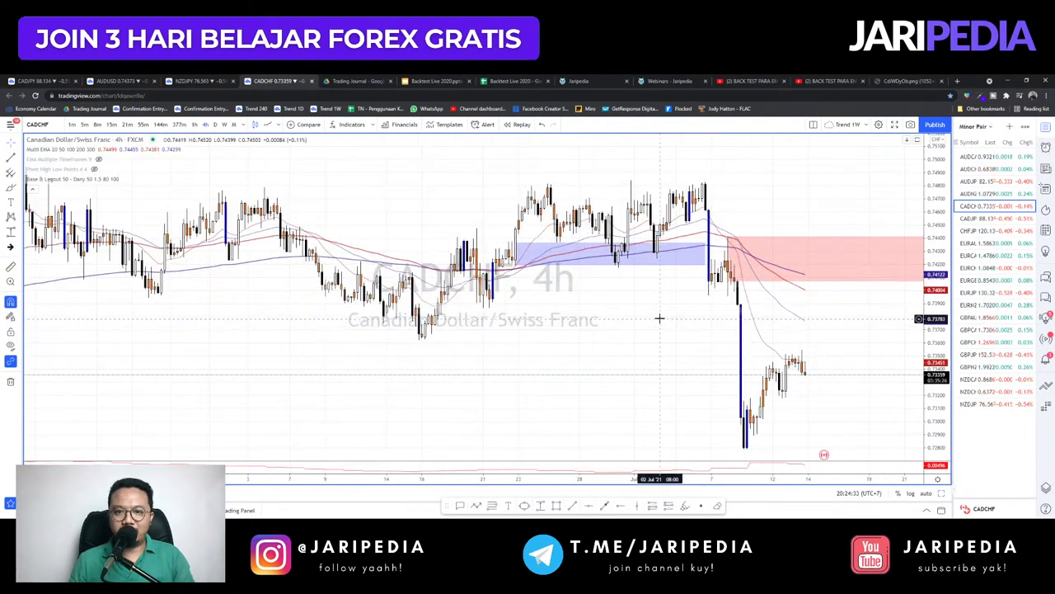
scroll(660, 317, down, 4)
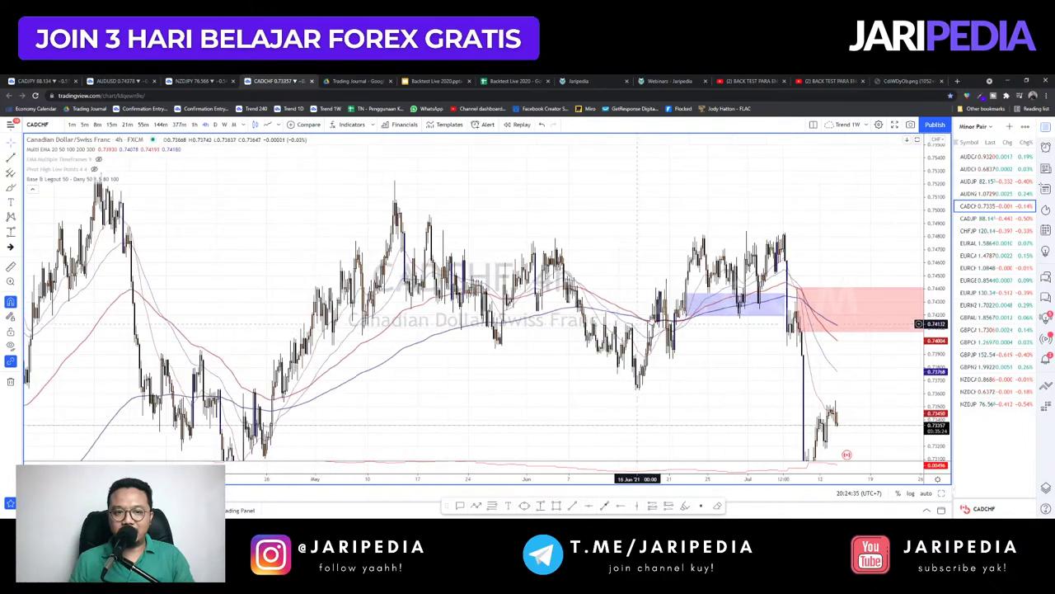
scroll(652, 360, up, 3)
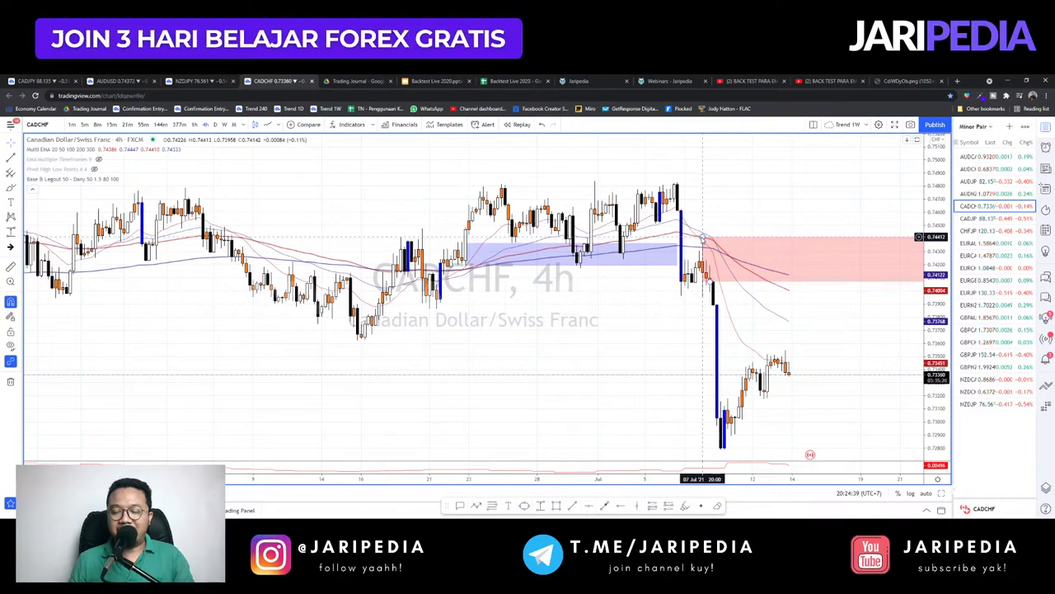
drag(737, 230, 737, 216)
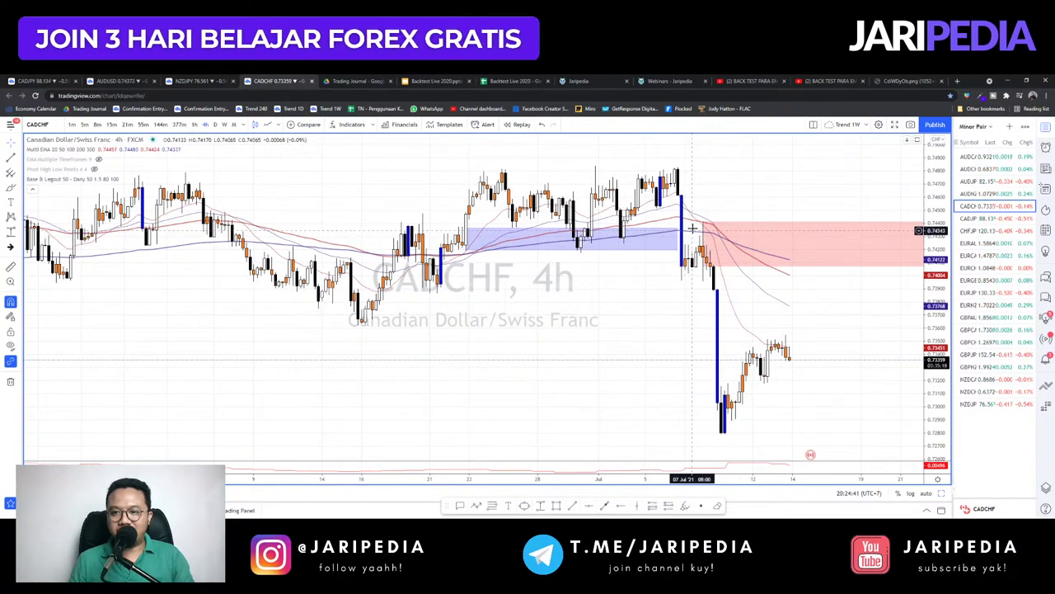
scroll(764, 236, down, 3)
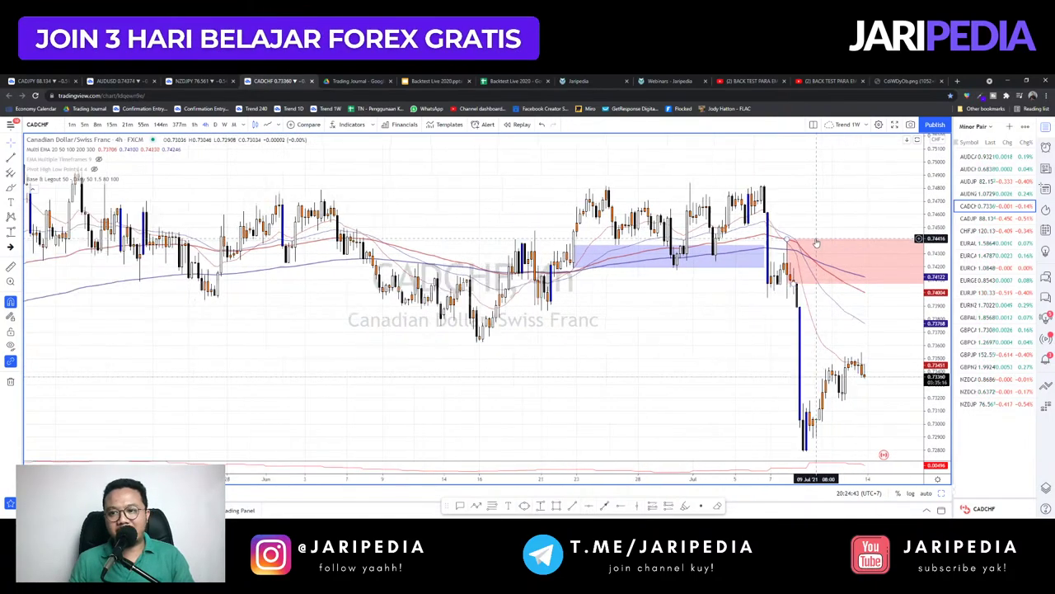
- Pass through CADJPY to CHFJPY and examine its marked SELL AREA zones on the four-hour chart
key(Down)
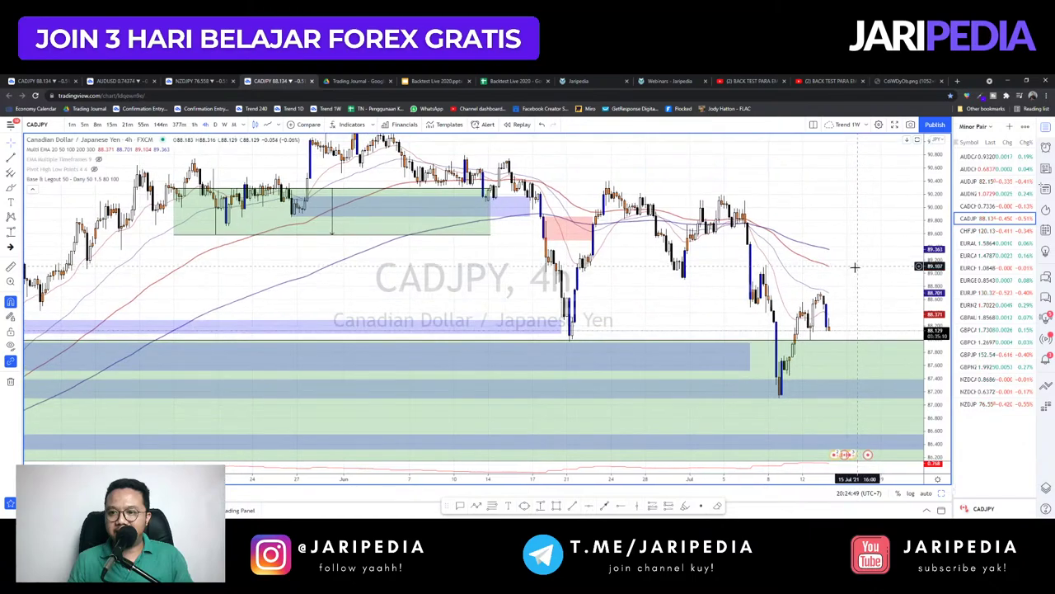
key(Down)
scroll(748, 239, up, 3)
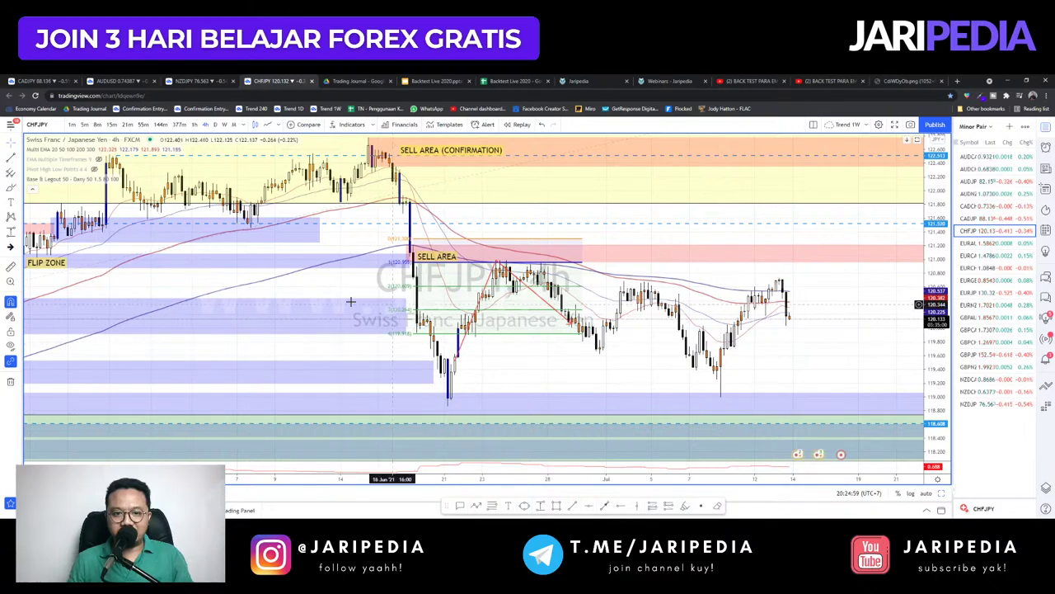
scroll(350, 302, up, 5)
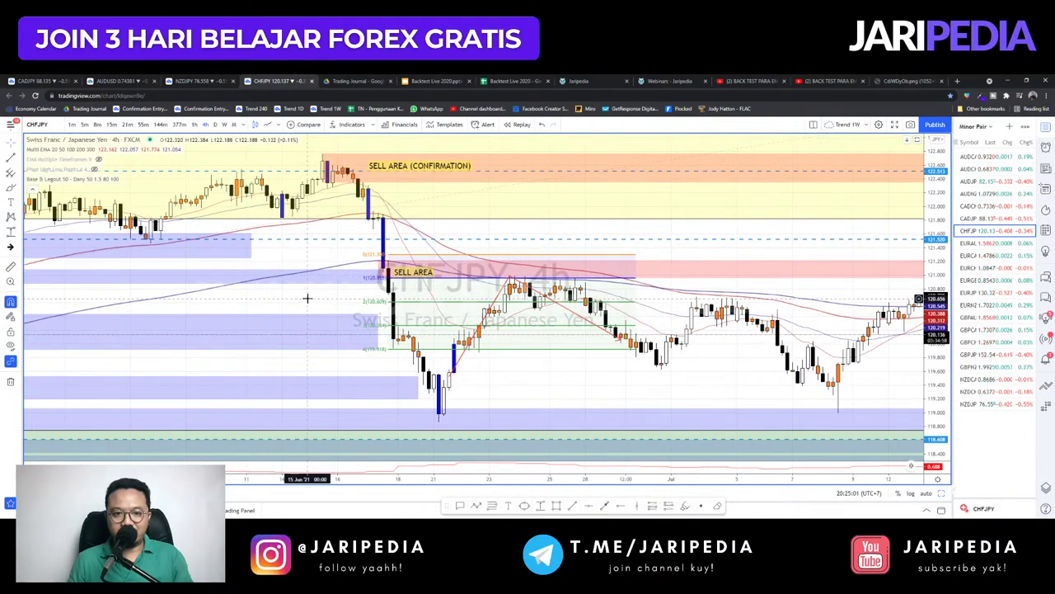
- View CHFJPY on the 144-minute interval and examine the June drop, the SELL AREA retest and the price action that follows
key(Return)
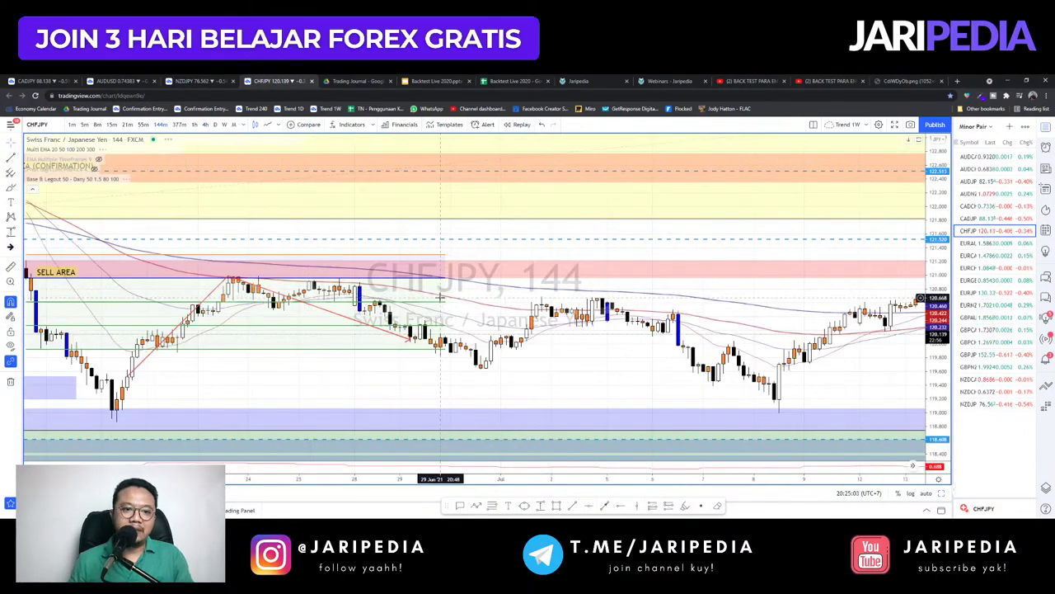
scroll(392, 296, up, 2)
drag(272, 288, 492, 289)
scroll(492, 289, up, 3)
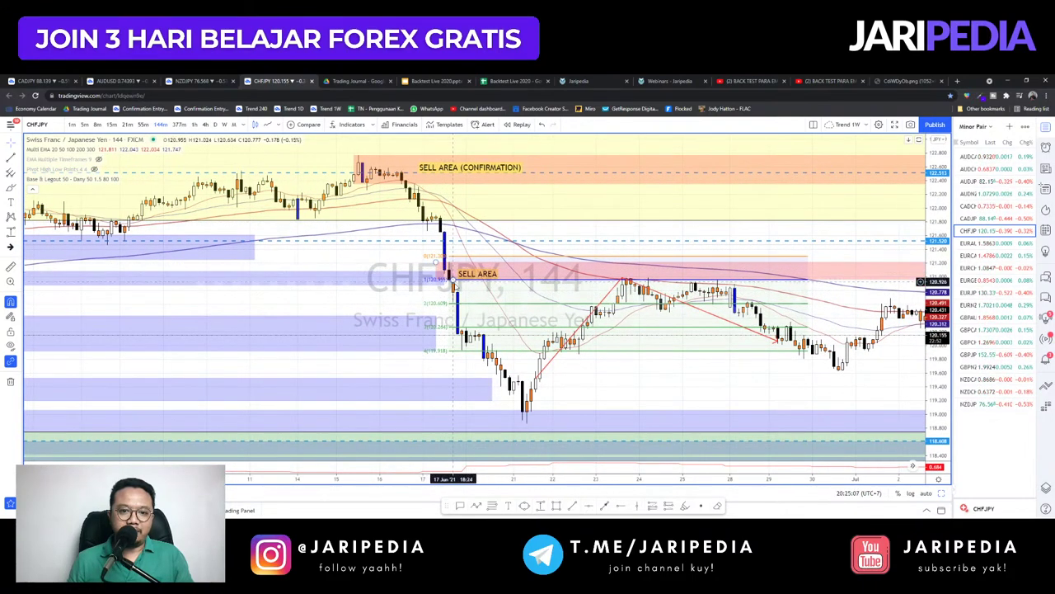
scroll(452, 290, right, 3)
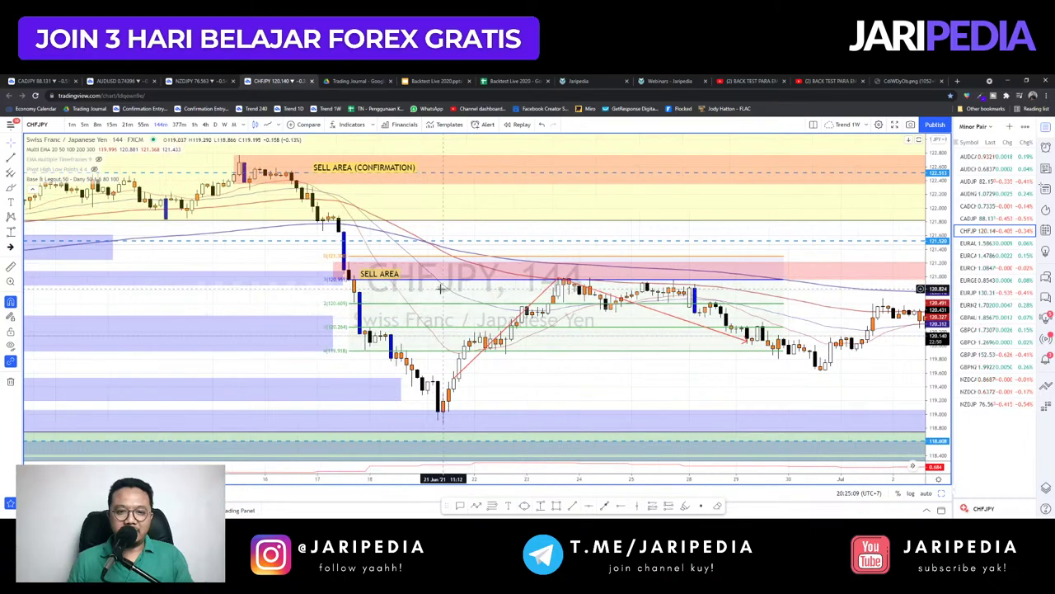
drag(328, 312, 268, 304)
scroll(697, 367, down, 4)
drag(697, 366, 545, 375)
scroll(545, 375, right, 3)
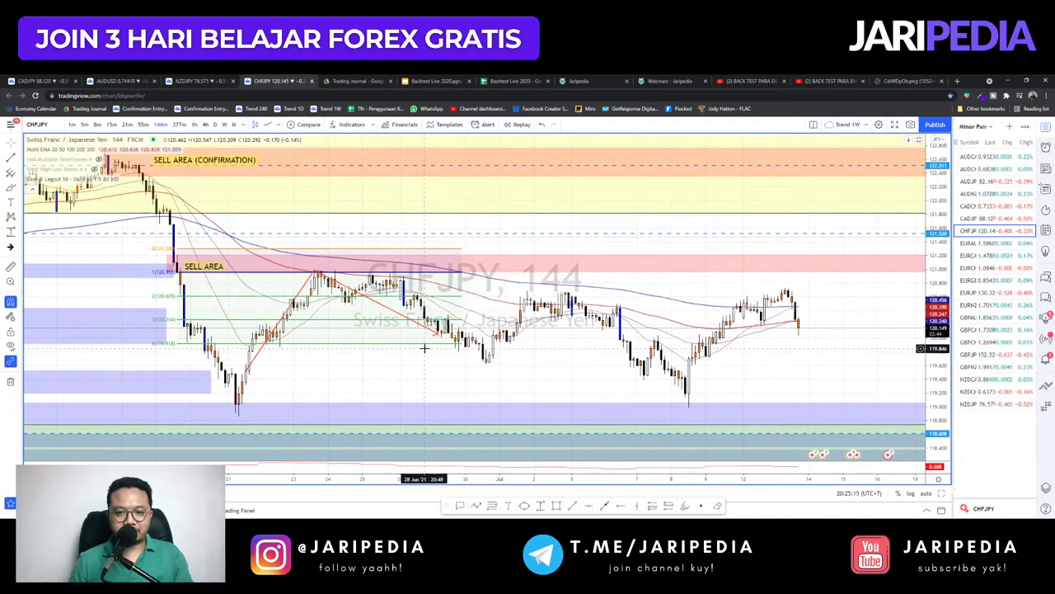
- Return CHFJPY to the four-hour interval and examine the candles around the SELL AREA for comparison
key(Return)
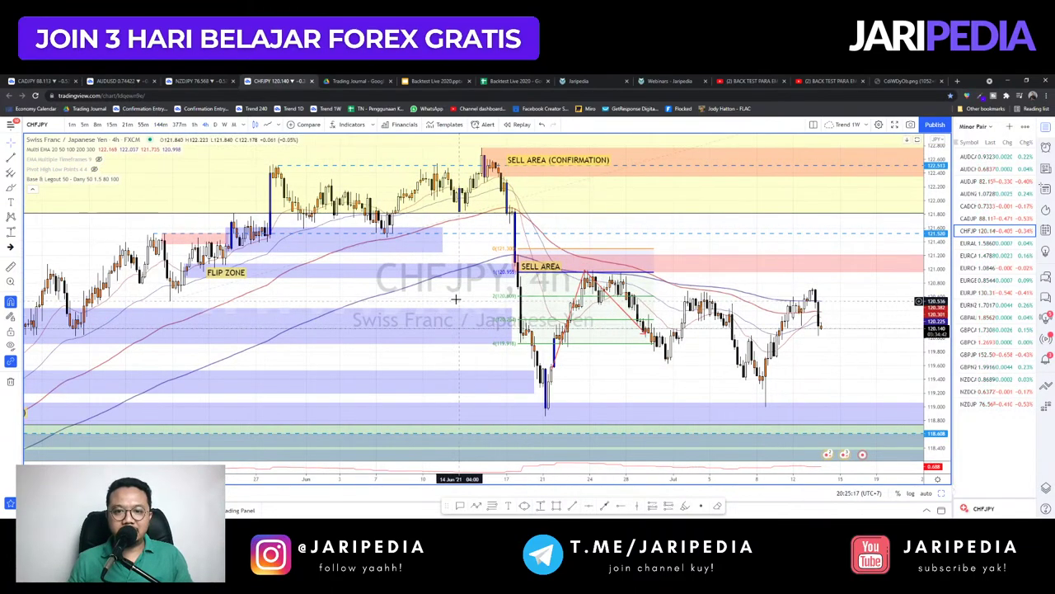
scroll(458, 299, right, 3)
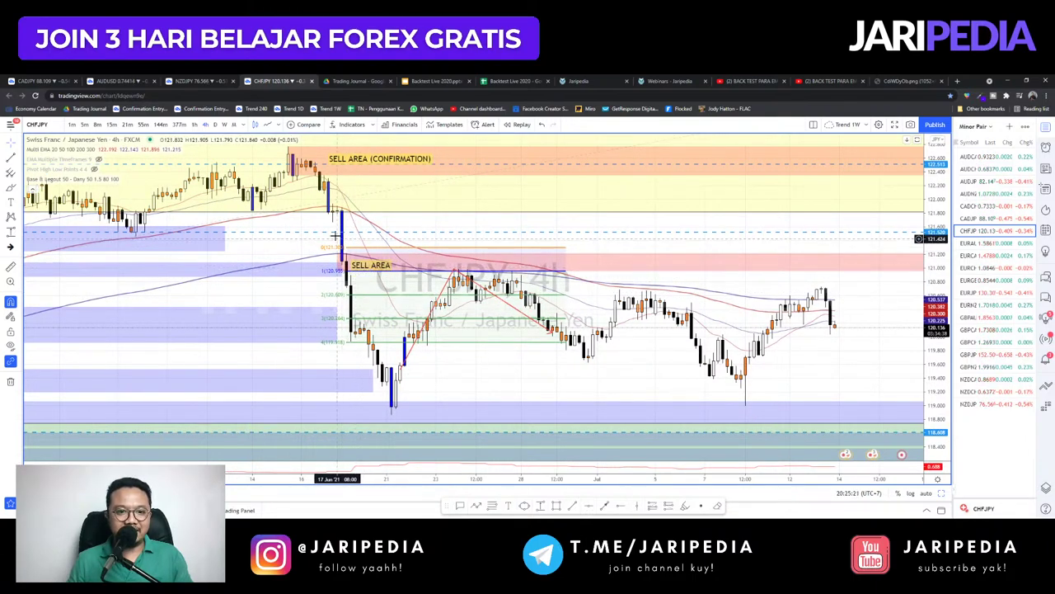
scroll(329, 272, up, 3)
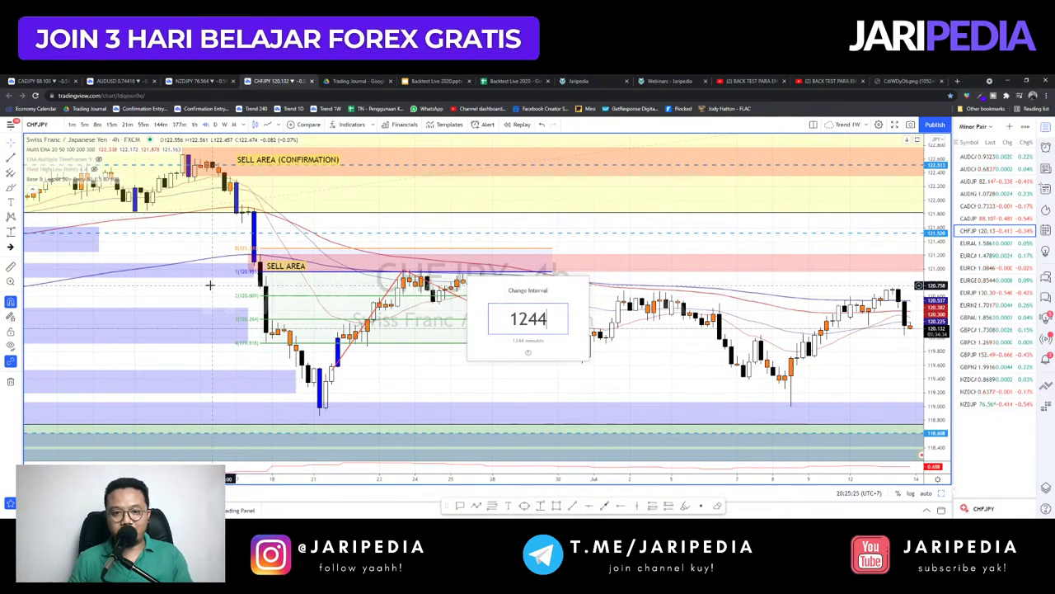
- Set the CHFJPY interval to 144 minutes and examine the price action between the SELL AREA and the lower blue zone
text(4)
key(Return)
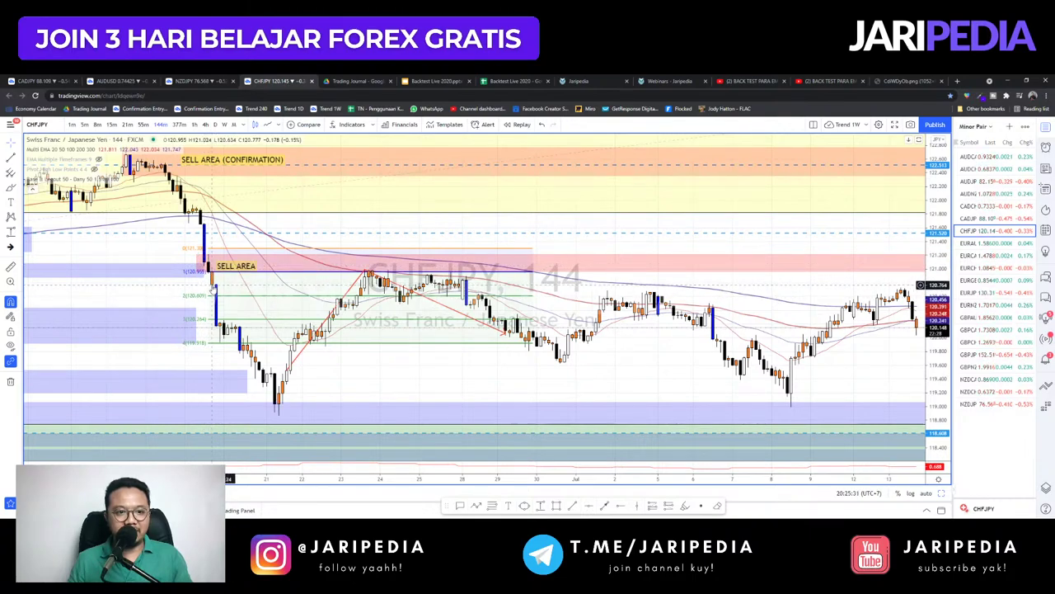
drag(484, 355, 463, 346)
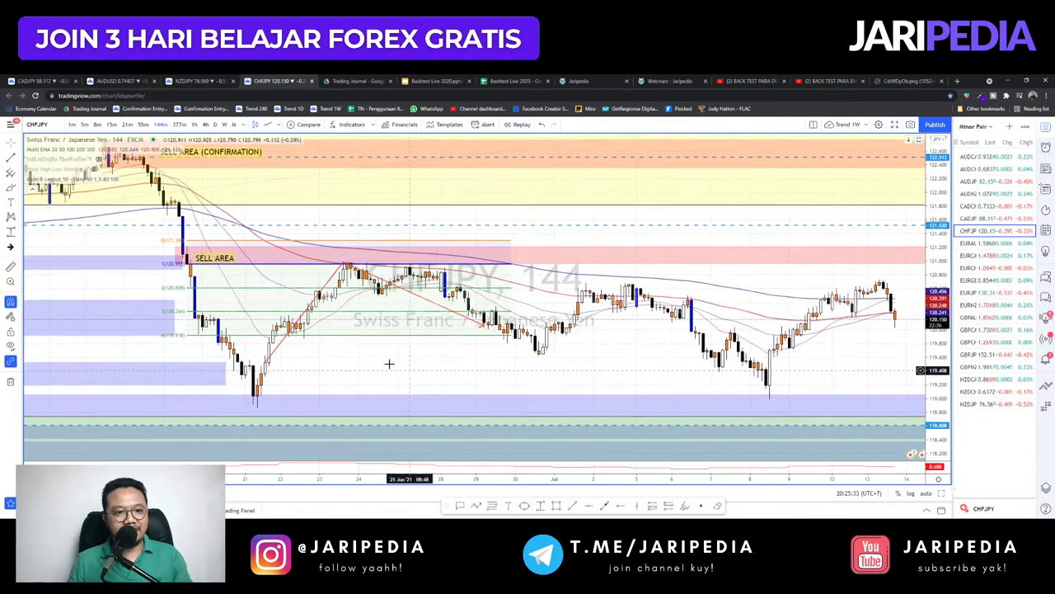
drag(431, 390, 455, 378)
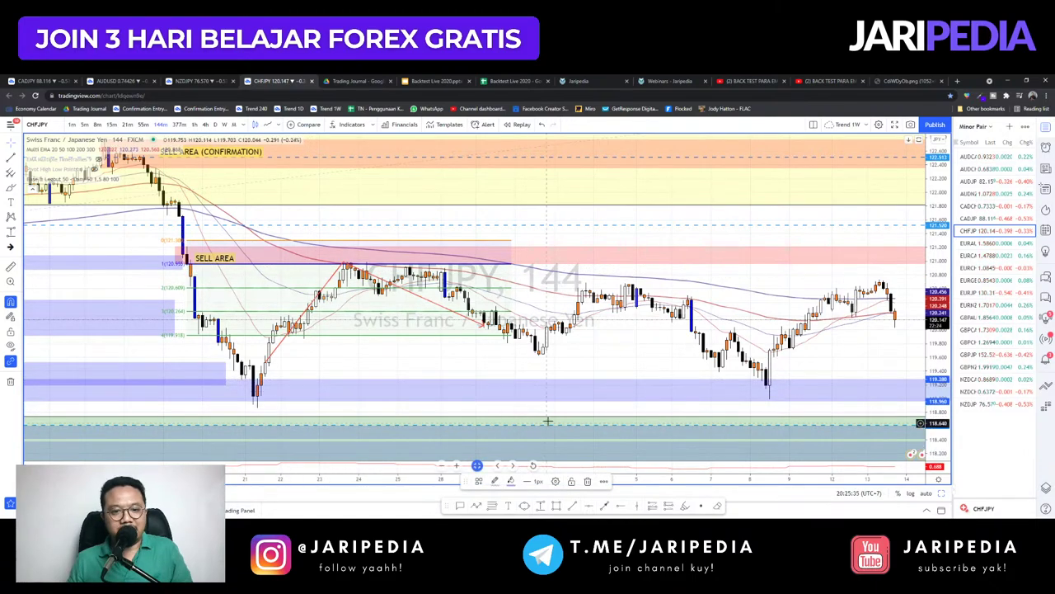
scroll(610, 379, down, 5)
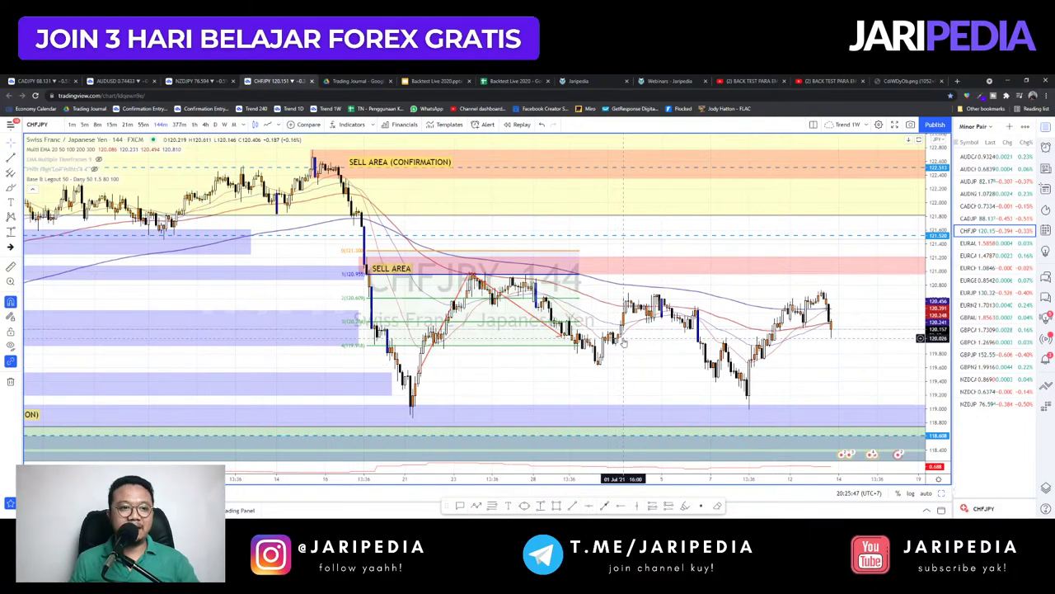
drag(744, 309, 734, 333)
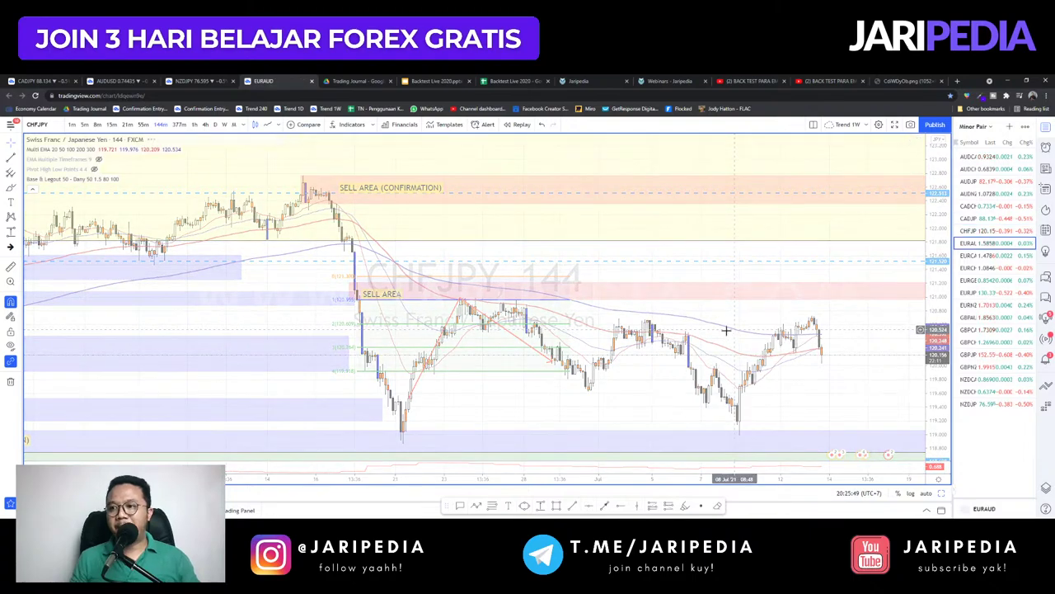
- Go on to EURAUD and mark a blue zone from 1.58107 to 1.57917 at the 8 July base candle, extending forward
key(Down)
scroll(770, 321, up, 3)
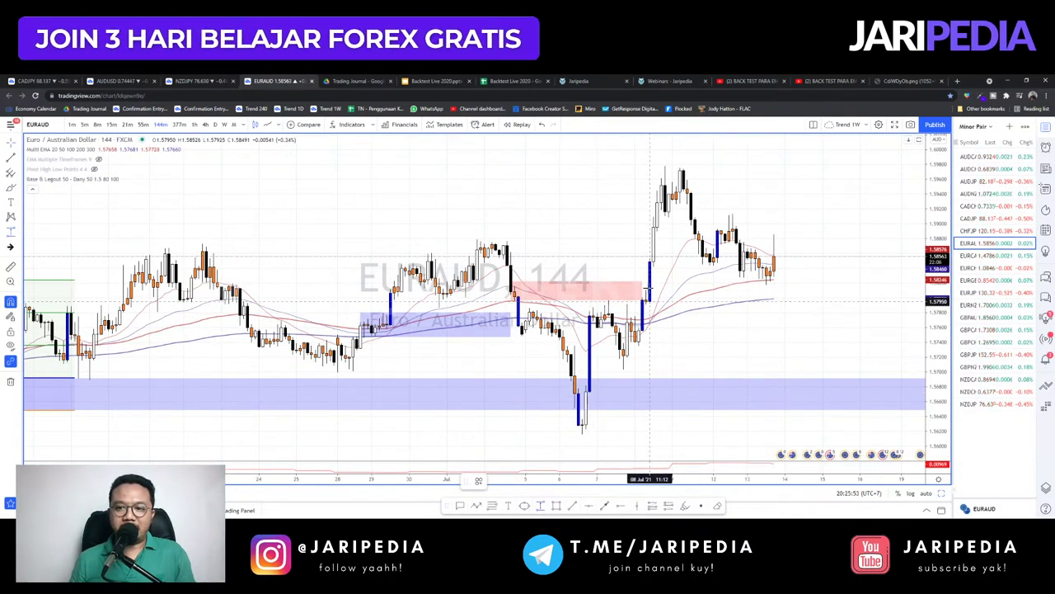
click(646, 290)
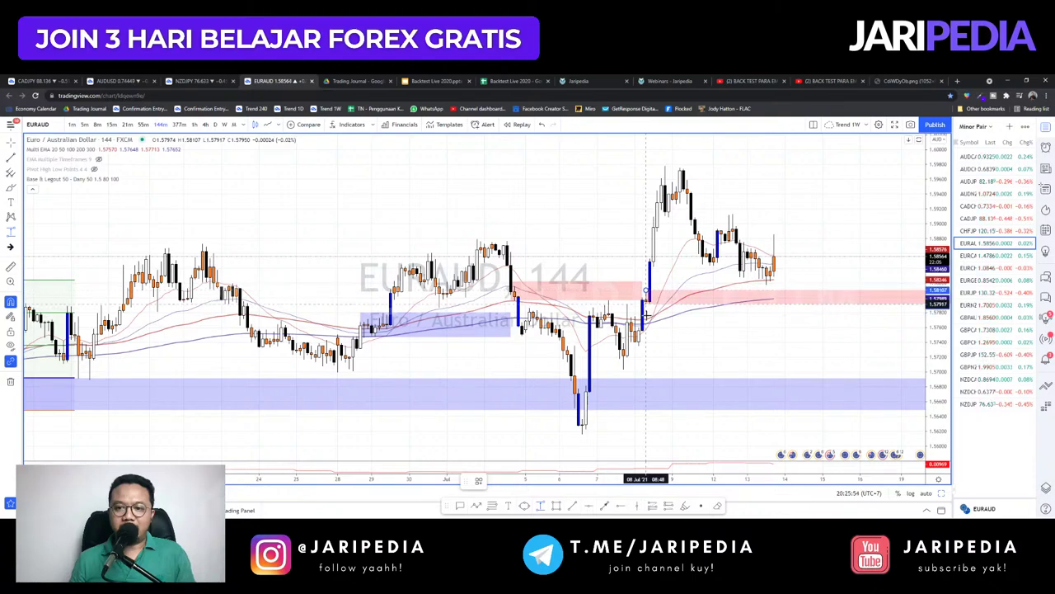
click(477, 484)
click(505, 469)
click(830, 200)
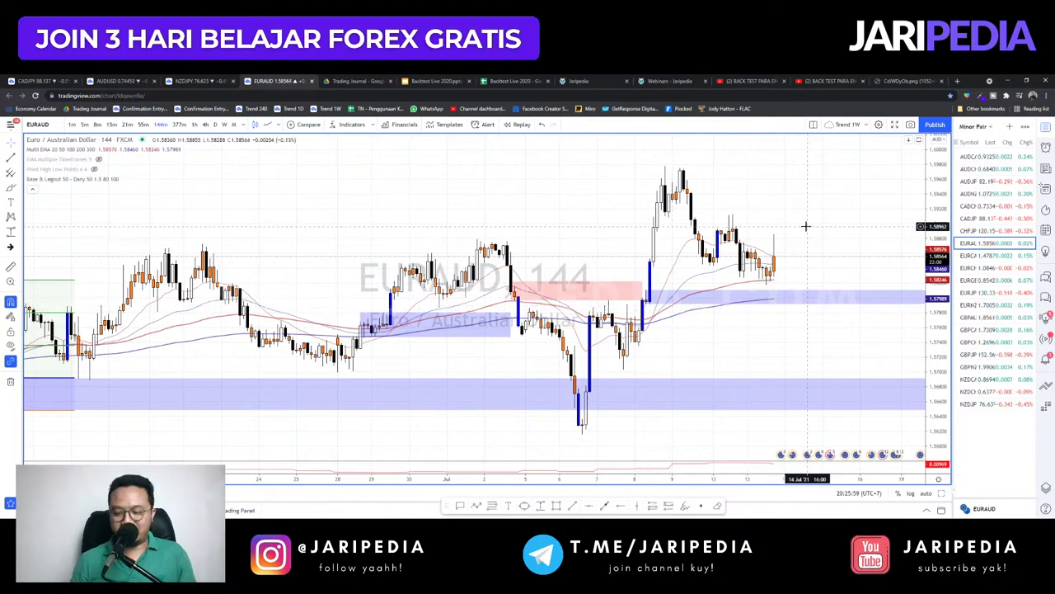
- Compare EURAUD on the 55-minute and 144-minute intervals and examine the July rally and pullback above the new blue zone
text(55)
key(Return)
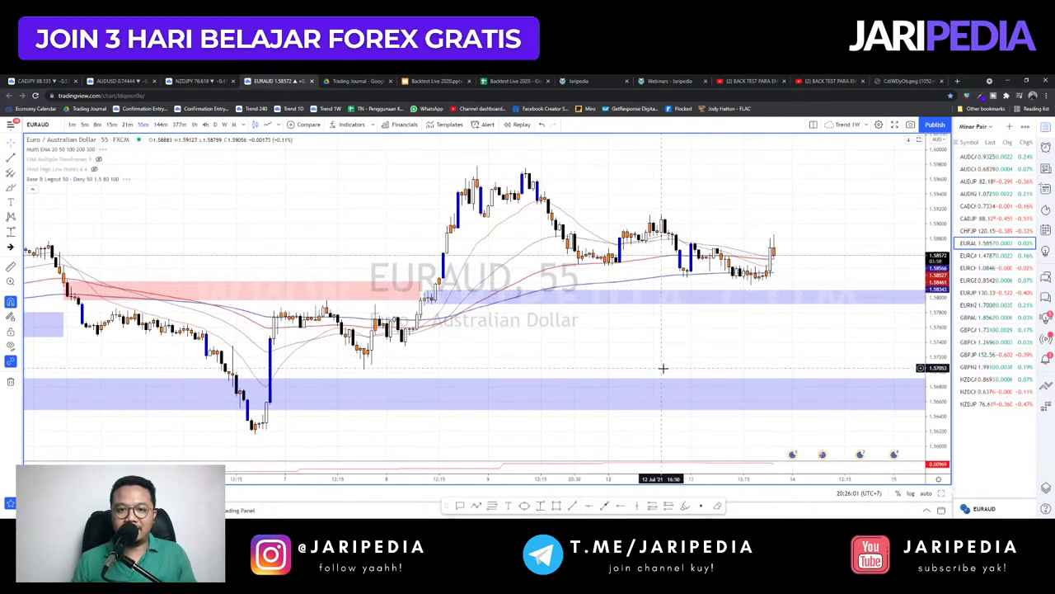
text(144)
key(Return)
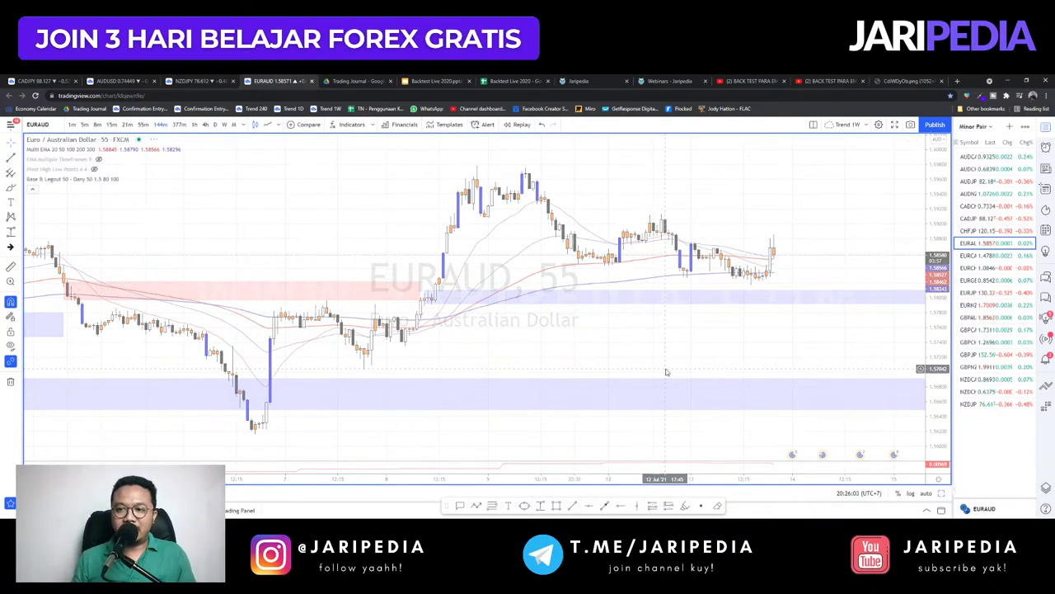
scroll(632, 314, down, 4)
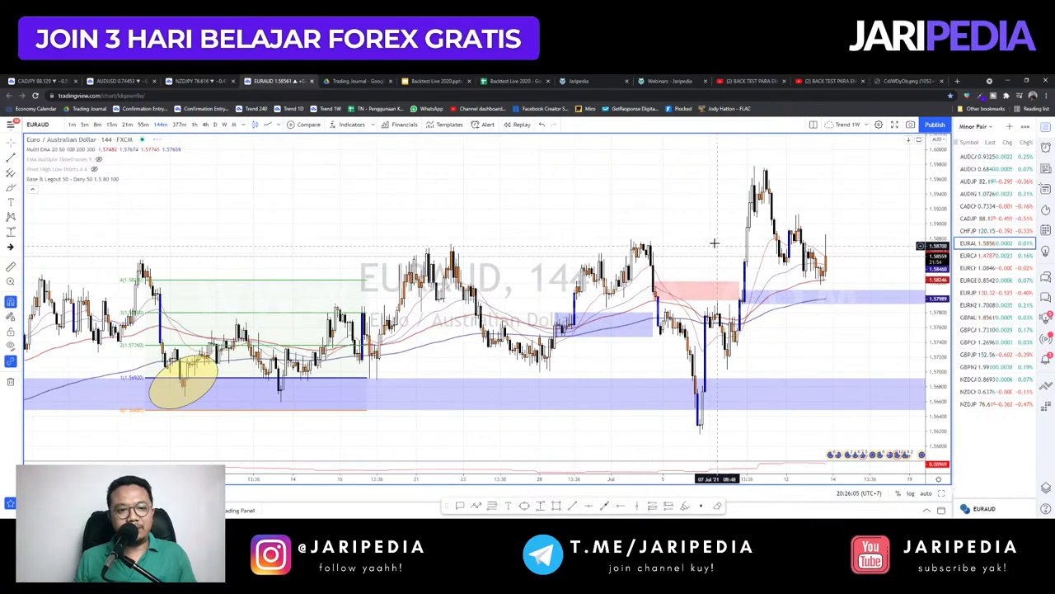
drag(709, 242, 711, 258)
scroll(742, 262, down, 3)
- Go on to EURCAD and mark a blue zone from 1.47398 to 1.47068 at the 8 July base candle, extending forward
key(Down)
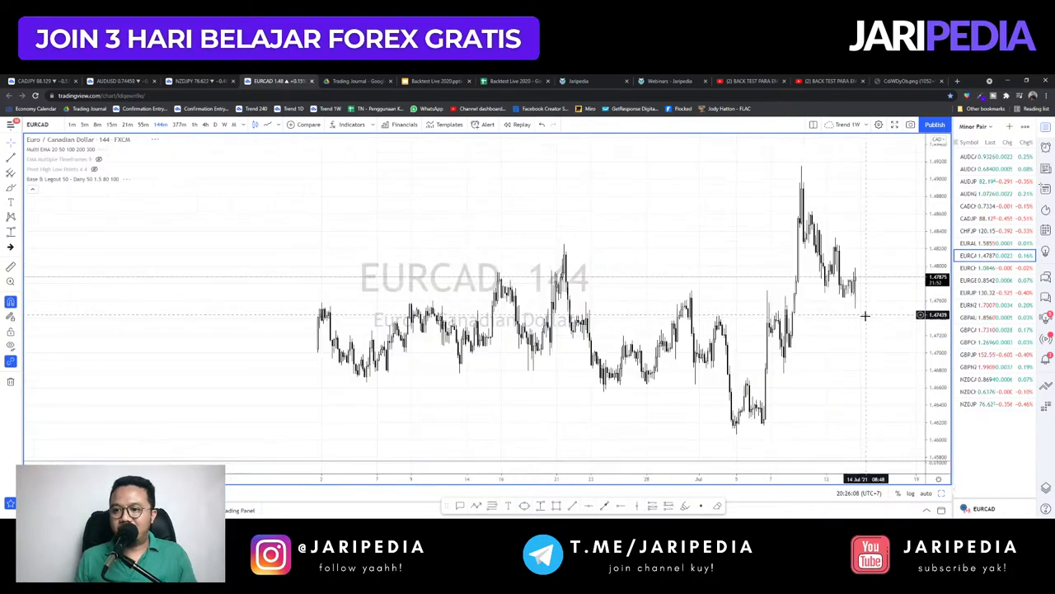
scroll(858, 327, up, 4)
scroll(854, 328, up, 1)
scroll(725, 346, up, 2)
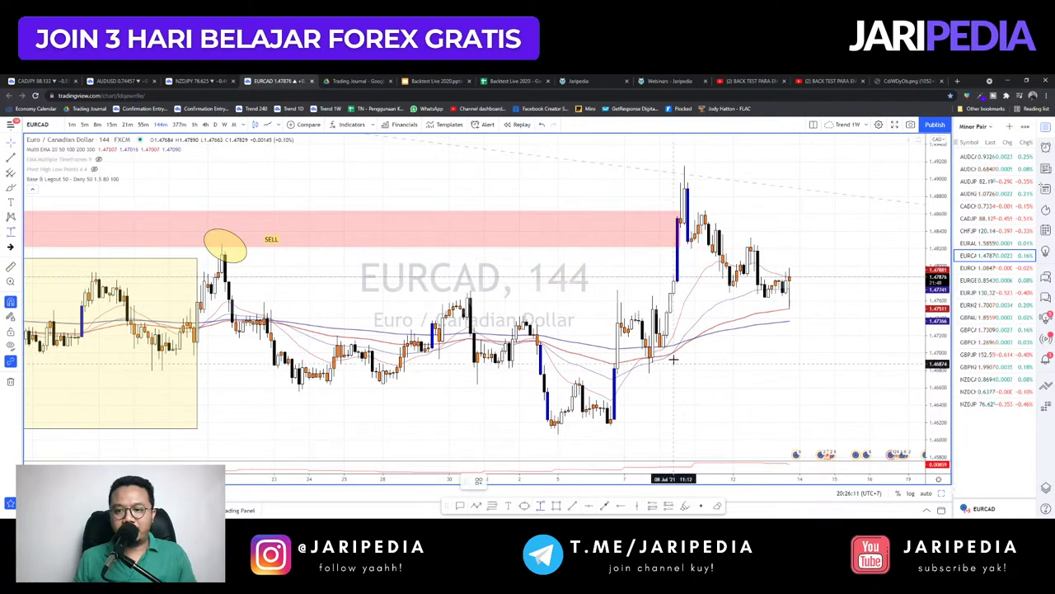
click(661, 319)
click(660, 366)
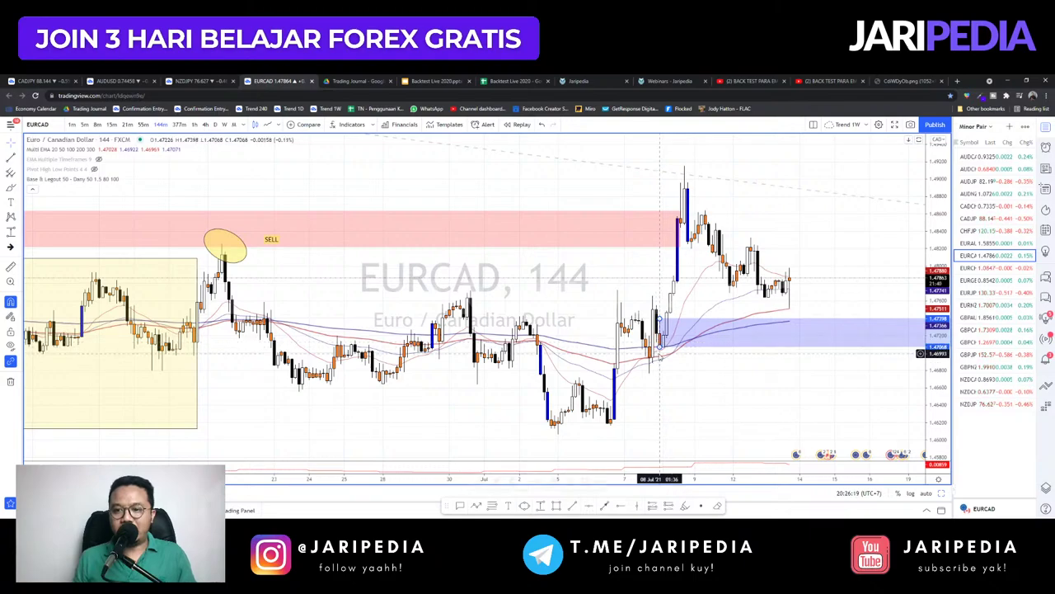
- Set the EURCAD interval to four hours and extend the blue zone's lower edge to 1.46772
text(240)
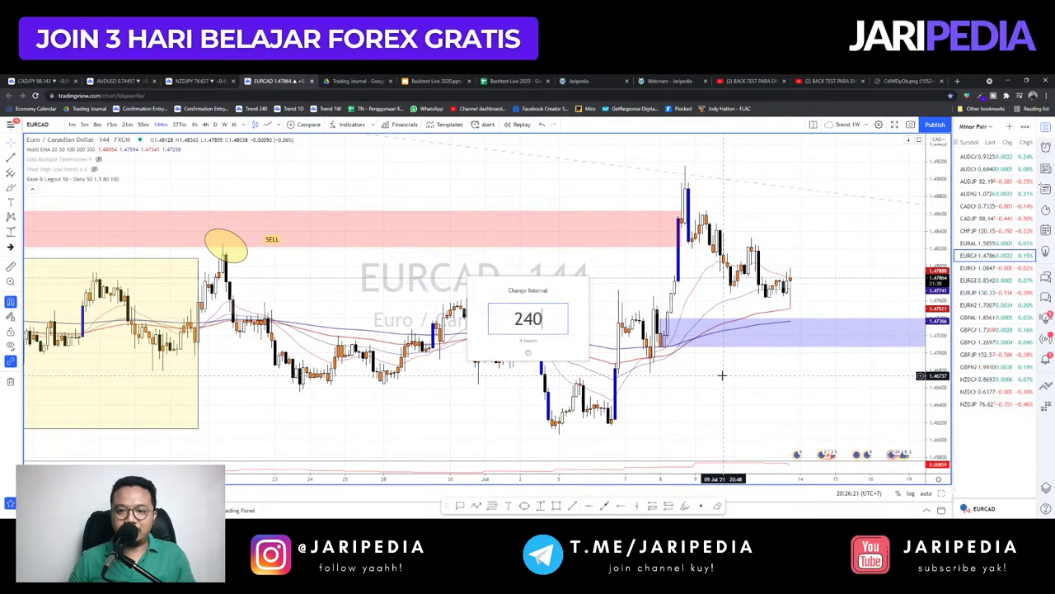
key(Return)
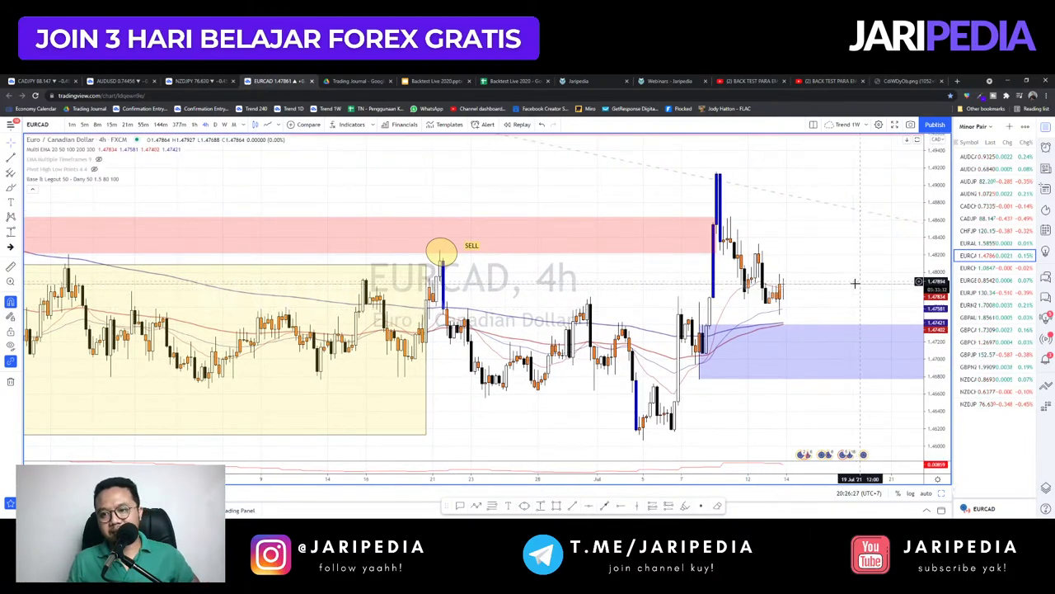
scroll(855, 282, down, 5)
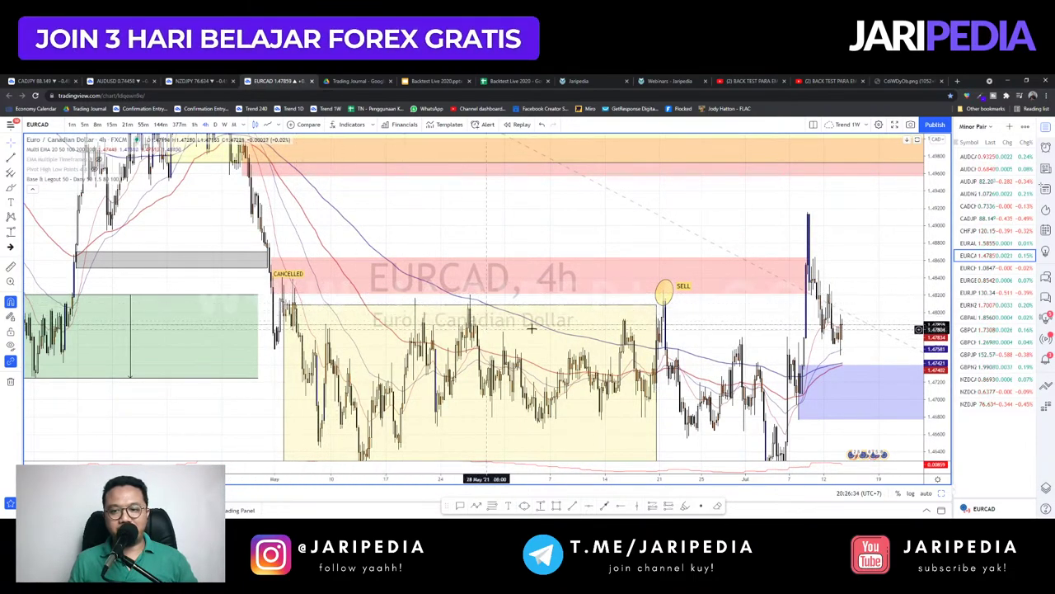
scroll(819, 290, up, 3)
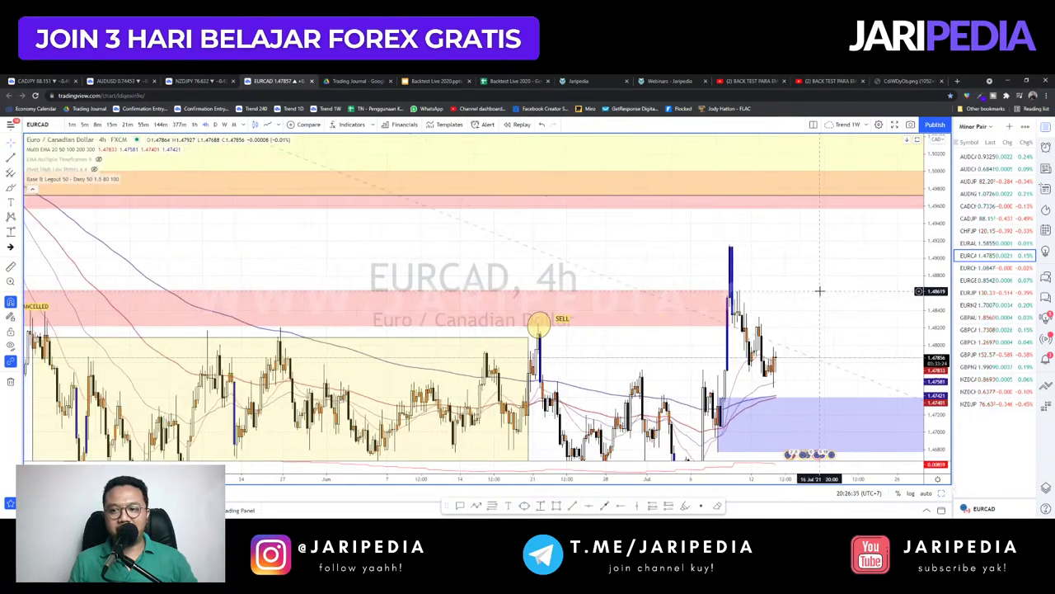
- Mark a second EURCAD blue zone from about 1.4646 to 1.4607 at the early July lows, extending forward
drag(810, 299, 780, 191)
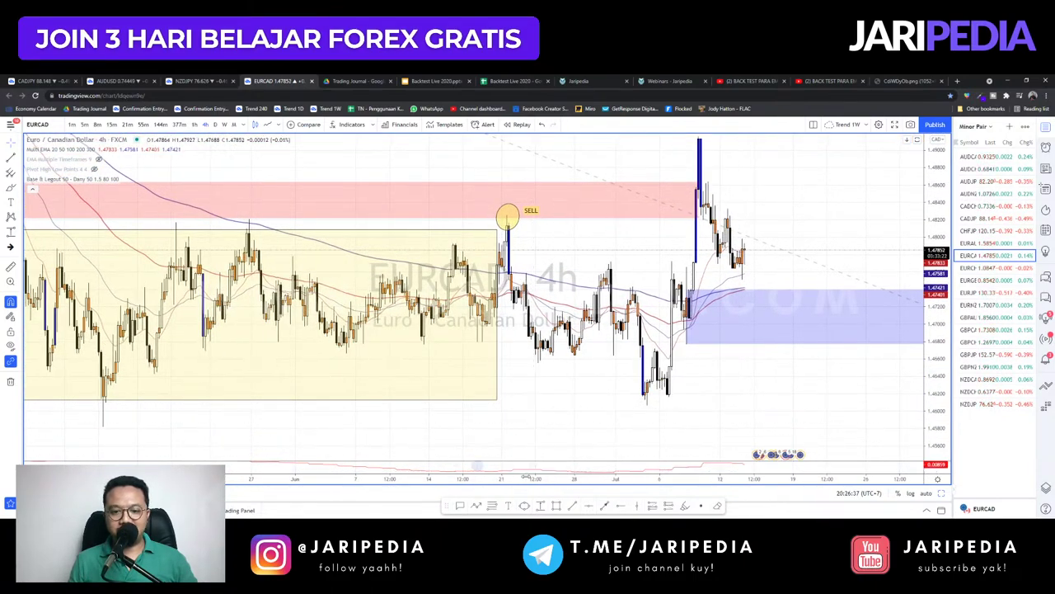
mouse_move(660, 371)
mouse_down()
mouse_move(666, 412)
mouse_move(648, 417)
mouse_up()
click(647, 406)
drag(705, 343, 707, 377)
key(ctrl+z)
scroll(705, 281, up, 2)
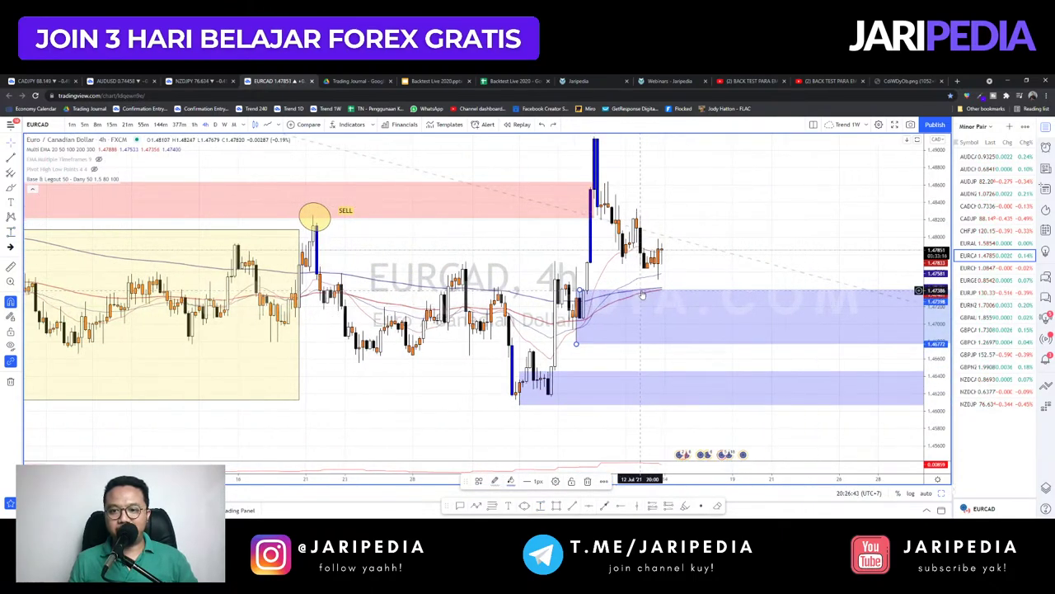
- Return EURCAD to the 144-minute interval and lower the upper blue zone's top edge to 1.47226
text(144)
key(Return)
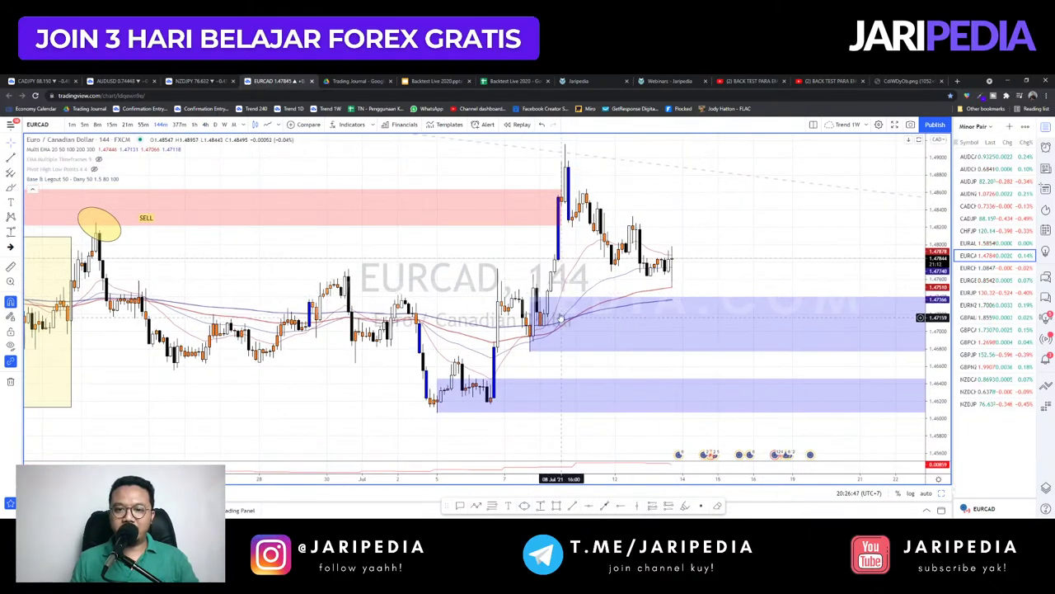
scroll(775, 331, down, 4)
scroll(827, 311, up, 3)
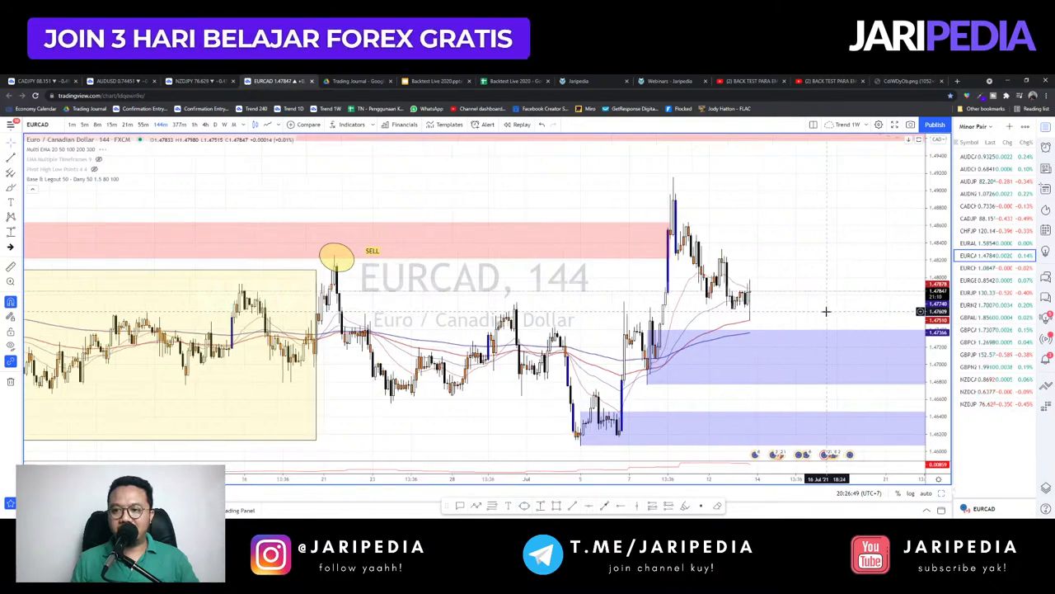
drag(595, 330, 595, 344)
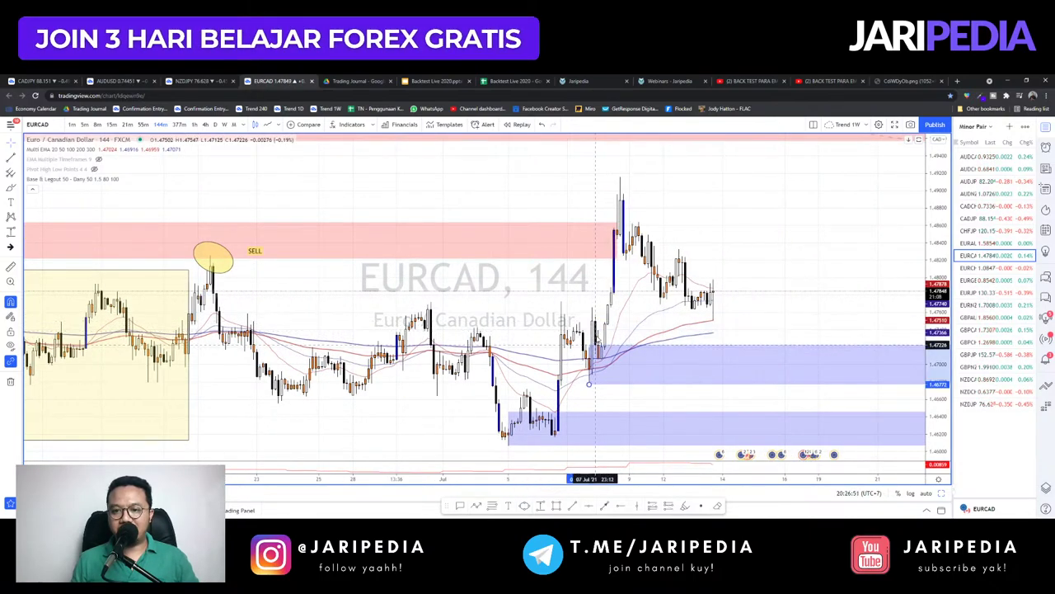
click(742, 313)
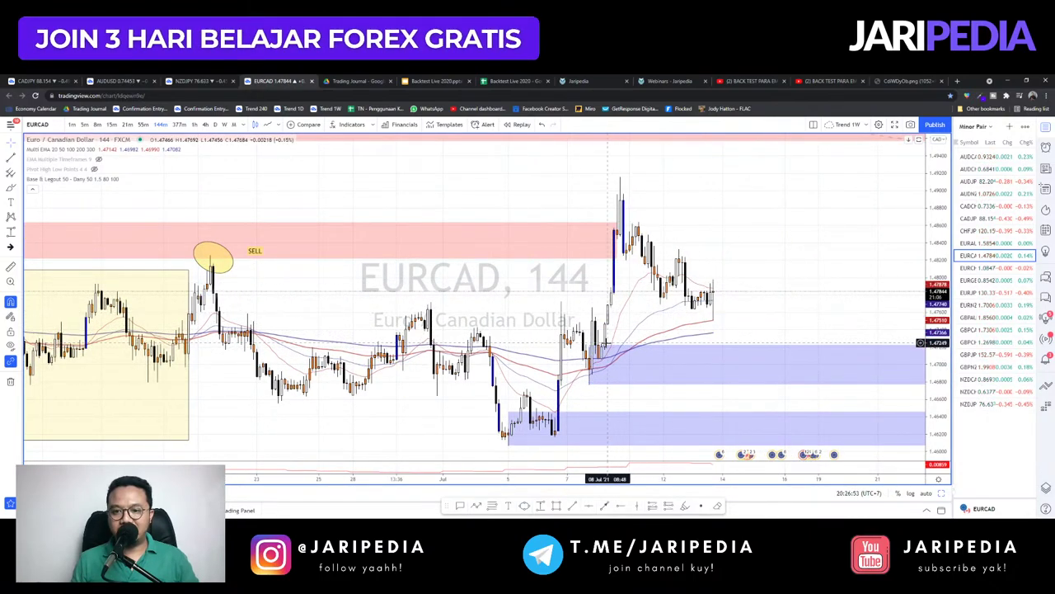
- Go on to EURCHF and mark a red zone from 1.09115 to 1.09175 at the base before the 8 July drop
key(Down)
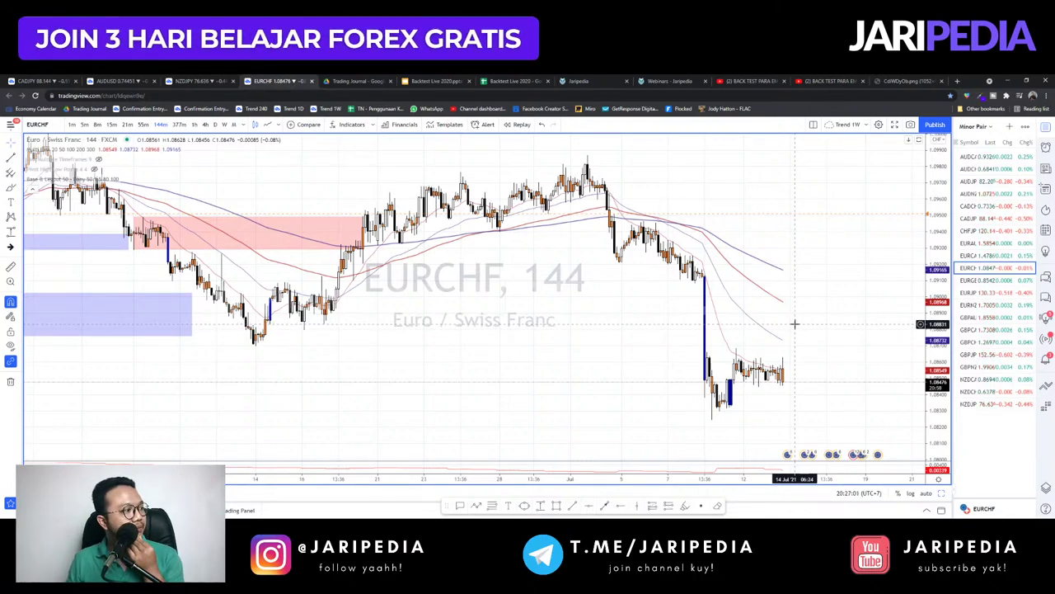
scroll(785, 283, up, 2)
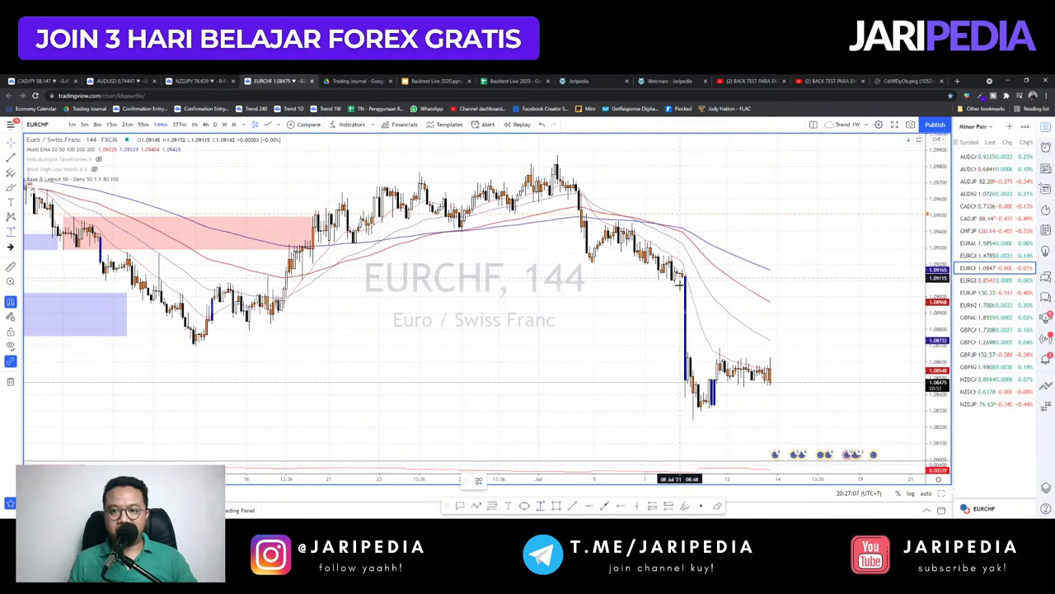
mouse_move(681, 282)
mouse_down()
mouse_move(672, 245)
mouse_move(647, 216)
mouse_move(660, 244)
mouse_move(678, 245)
mouse_move(676, 262)
mouse_up()
click(478, 481)
click(489, 508)
scroll(897, 337, up, 4)
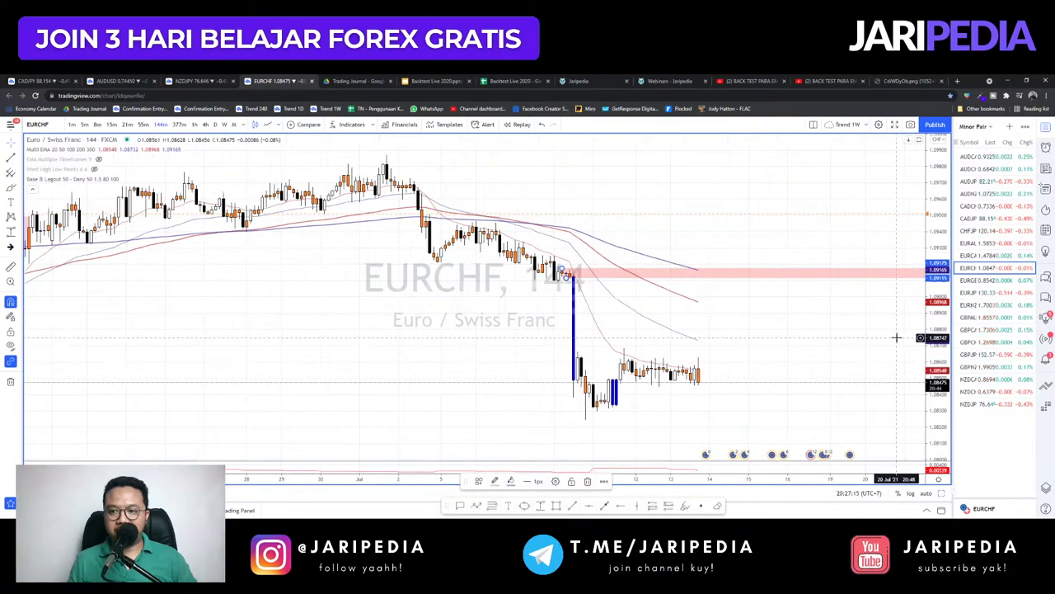
- Mark a second EURCHF red zone from 1.09242 to 1.09341 at the 7 July candles, extending forward
drag(932, 385, 933, 173)
drag(769, 218, 784, 294)
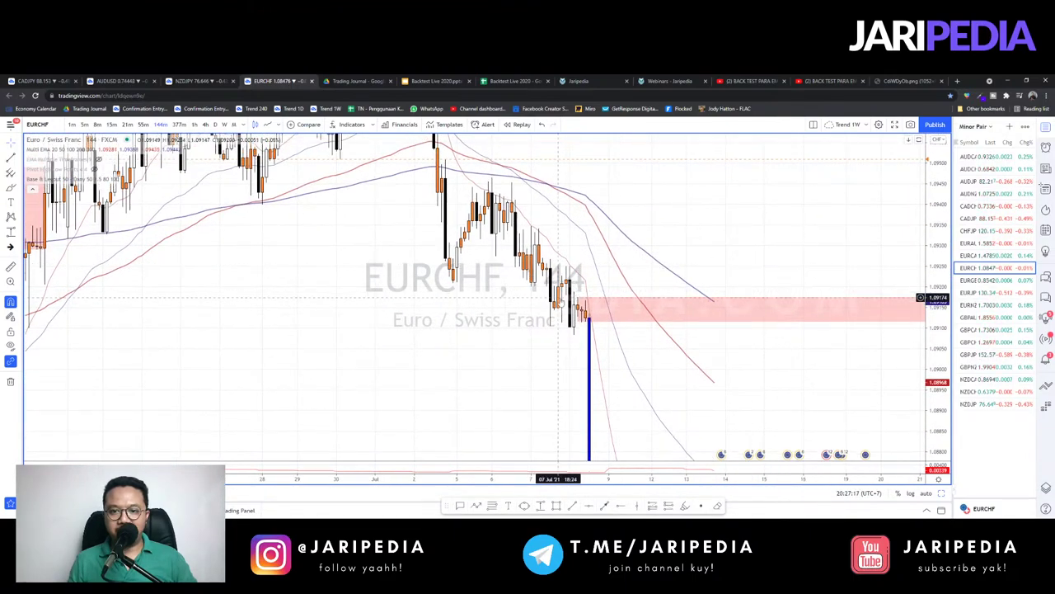
drag(661, 232, 664, 244)
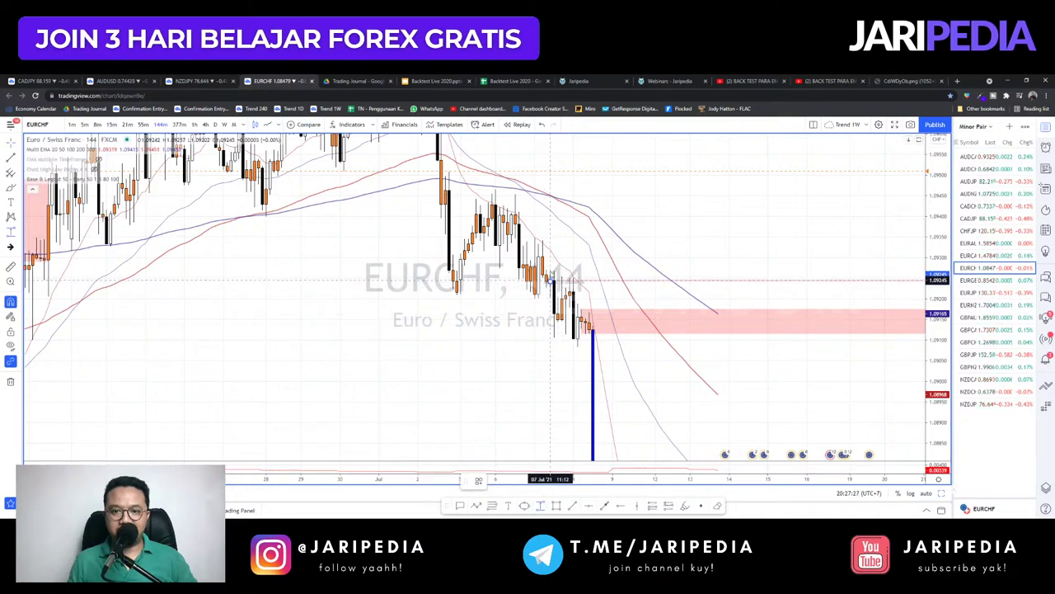
drag(549, 281, 542, 240)
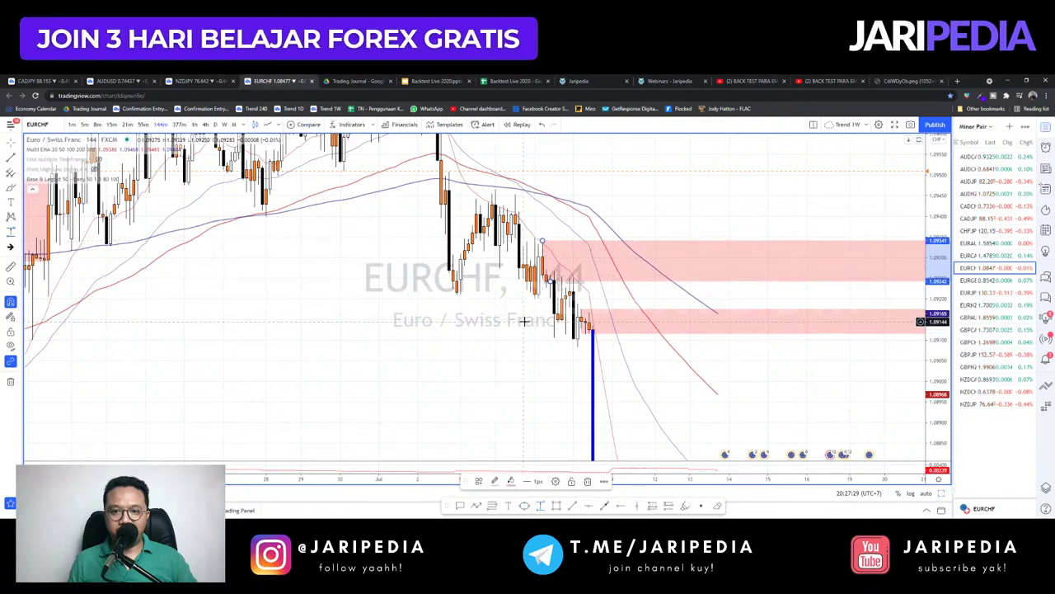
drag(574, 289, 571, 335)
drag(641, 219, 636, 220)
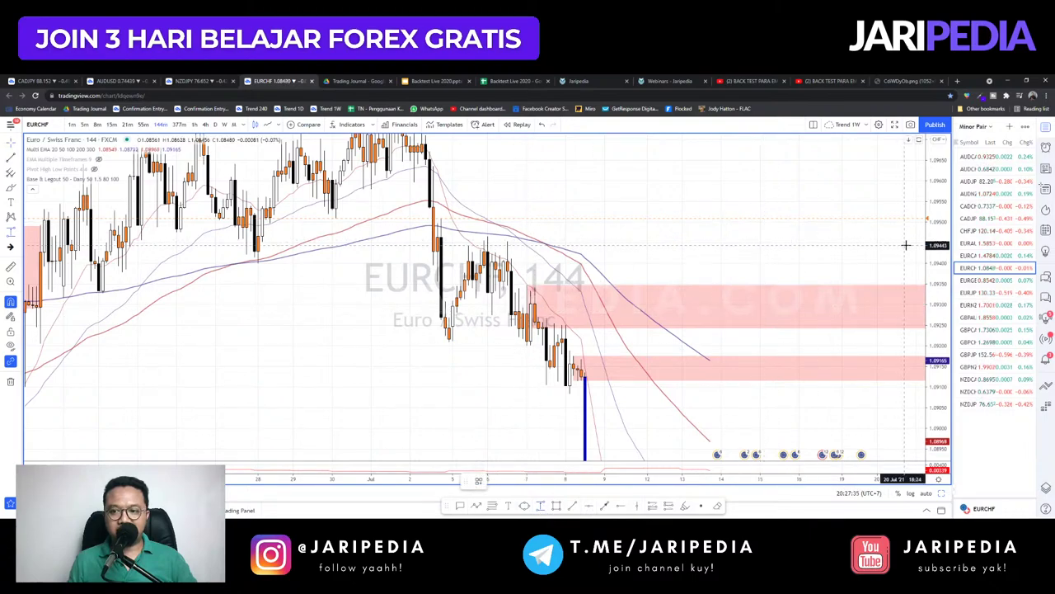
drag(939, 217, 936, 354)
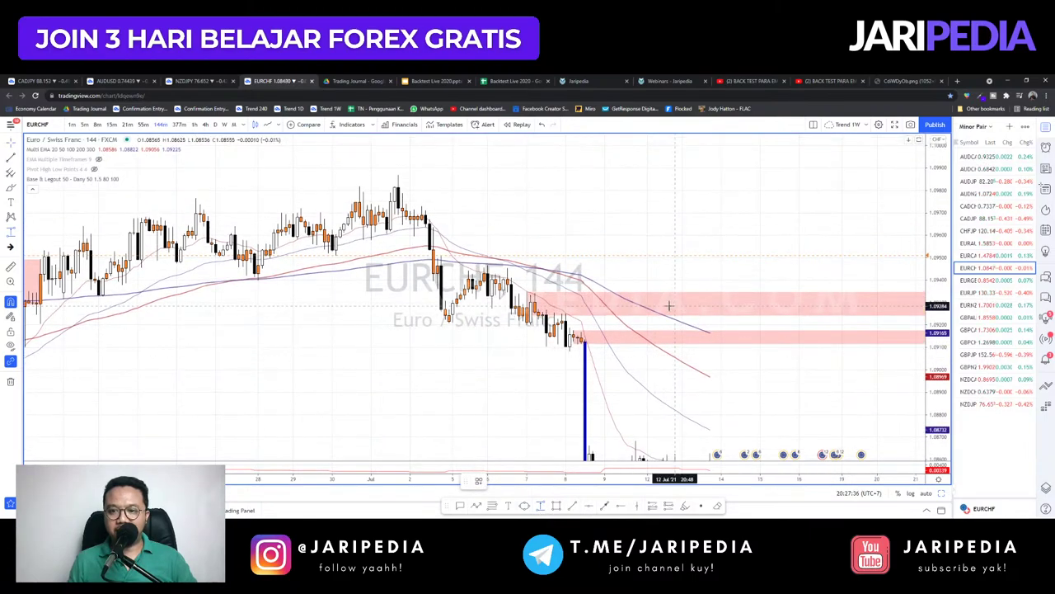
click(704, 238)
click(690, 269)
key(Delete)
- Examine EURCHF's 8 July drop and the price action below the two new red zones against the older zones
drag(736, 361, 753, 320)
scroll(780, 323, down, 5)
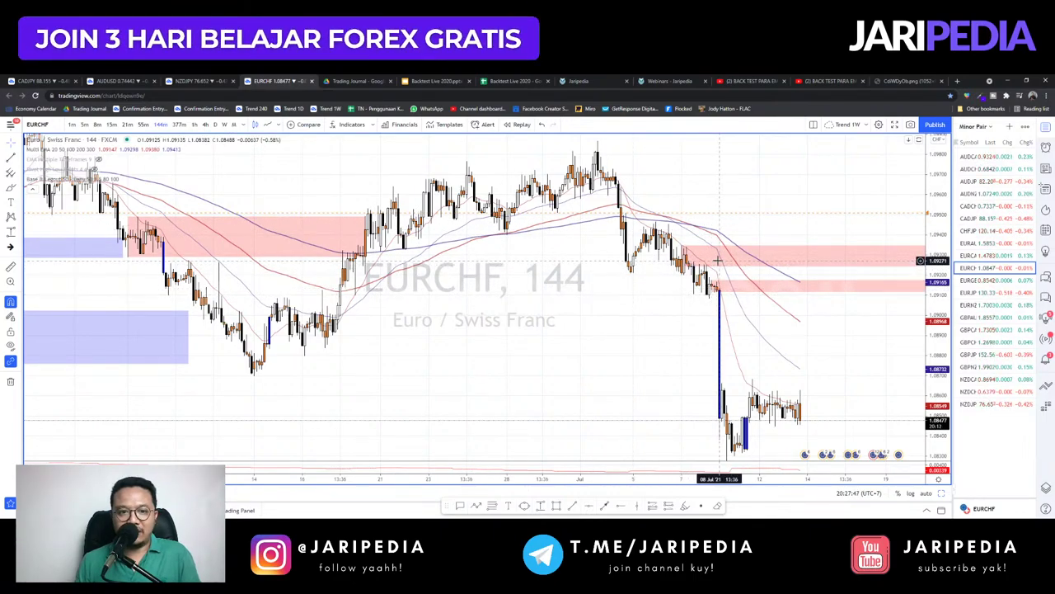
scroll(696, 294, up, 2)
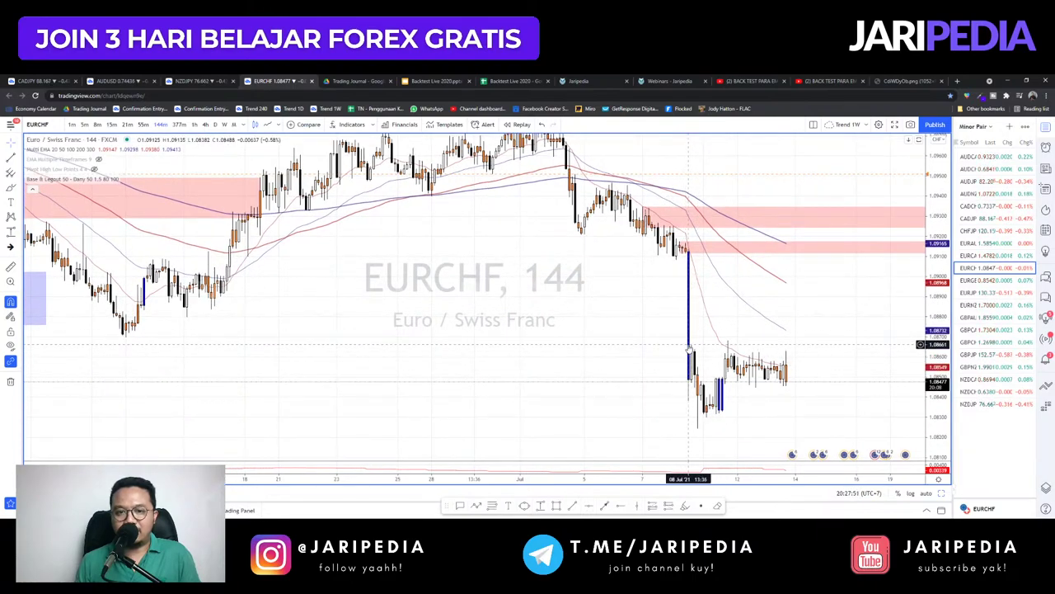
scroll(688, 346, down, 5)
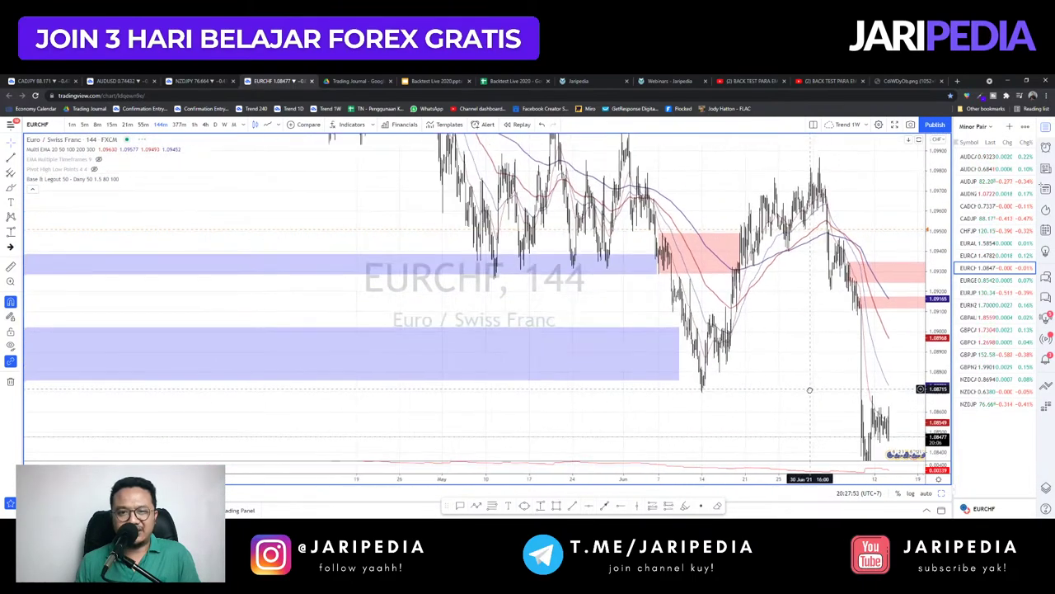
scroll(825, 371, up, 8)
drag(688, 372, 690, 335)
- Go on to EURGBP and examine how the June and July lows react at the blue zone
key(Down)
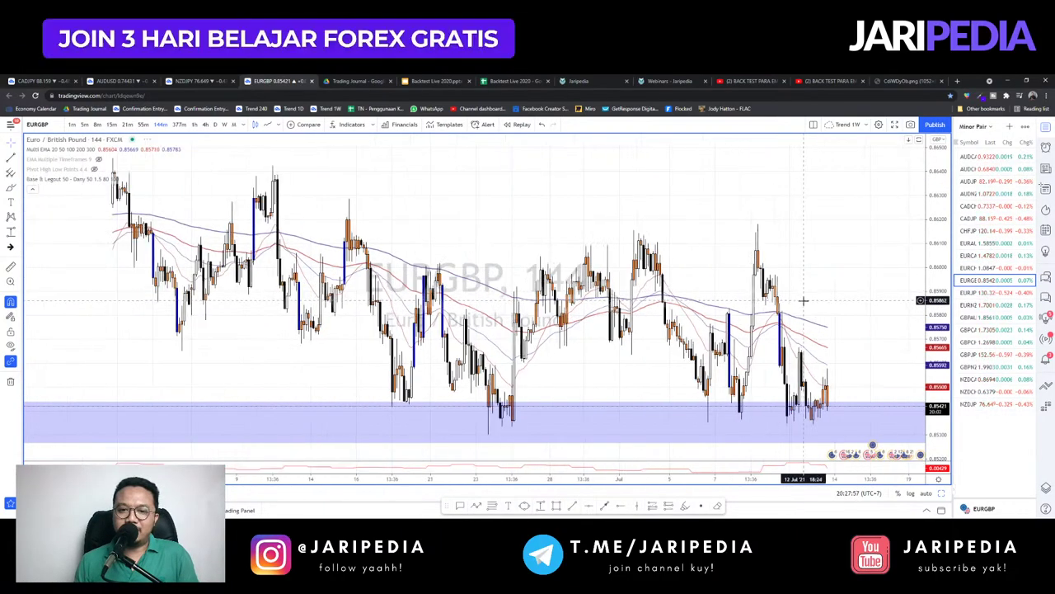
scroll(752, 328, down, 2)
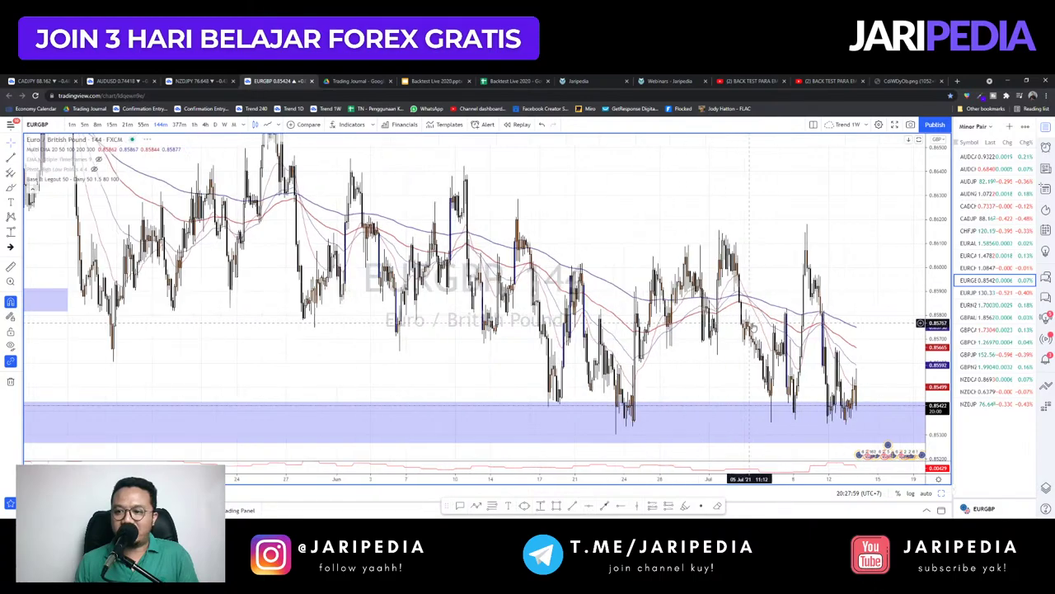
scroll(752, 329, up, 3)
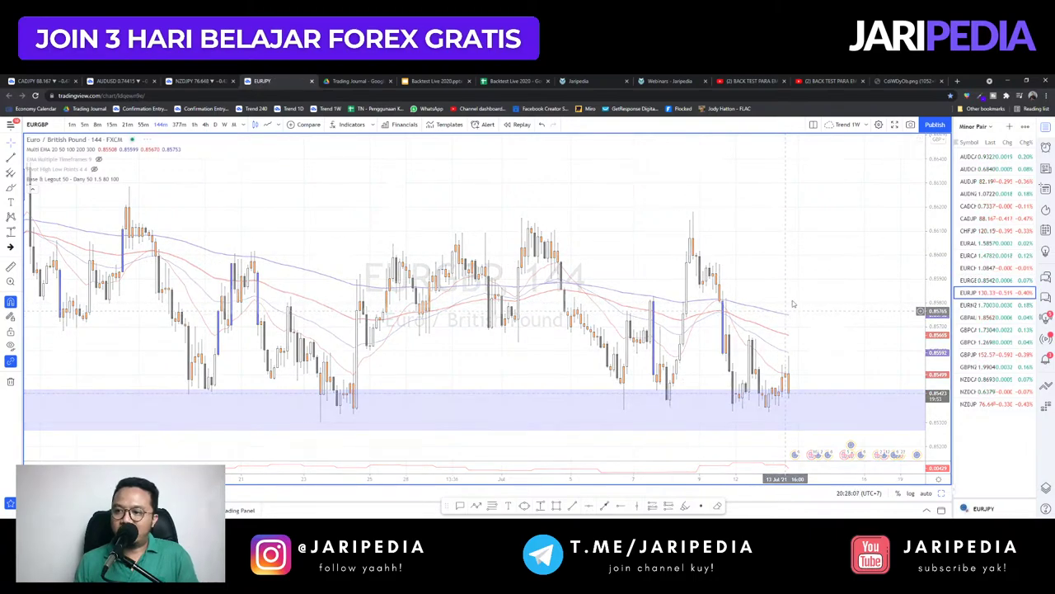
- Go on to EURJPY and mark a red zone from about 131.08 to 131.30 at the 6 July drop, extending forward
key(space)
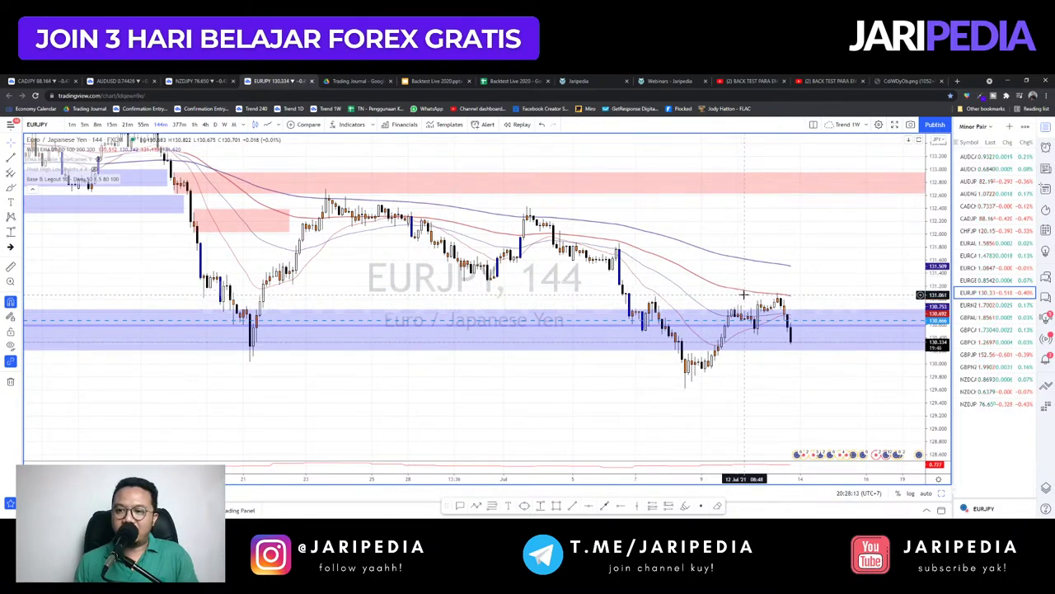
scroll(638, 323, up, 1)
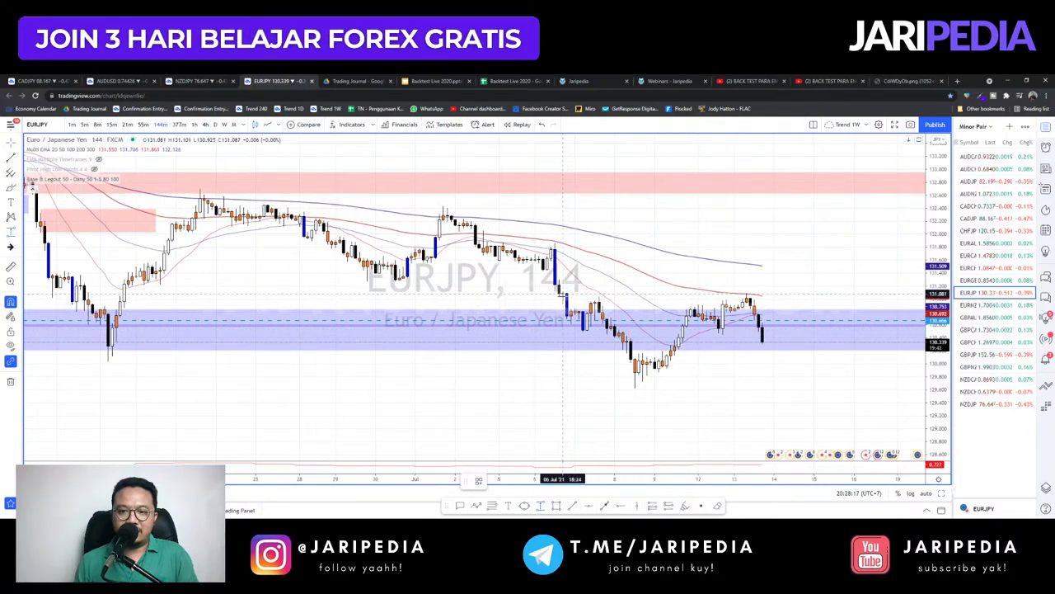
click(563, 295)
click(560, 279)
drag(853, 241, 860, 237)
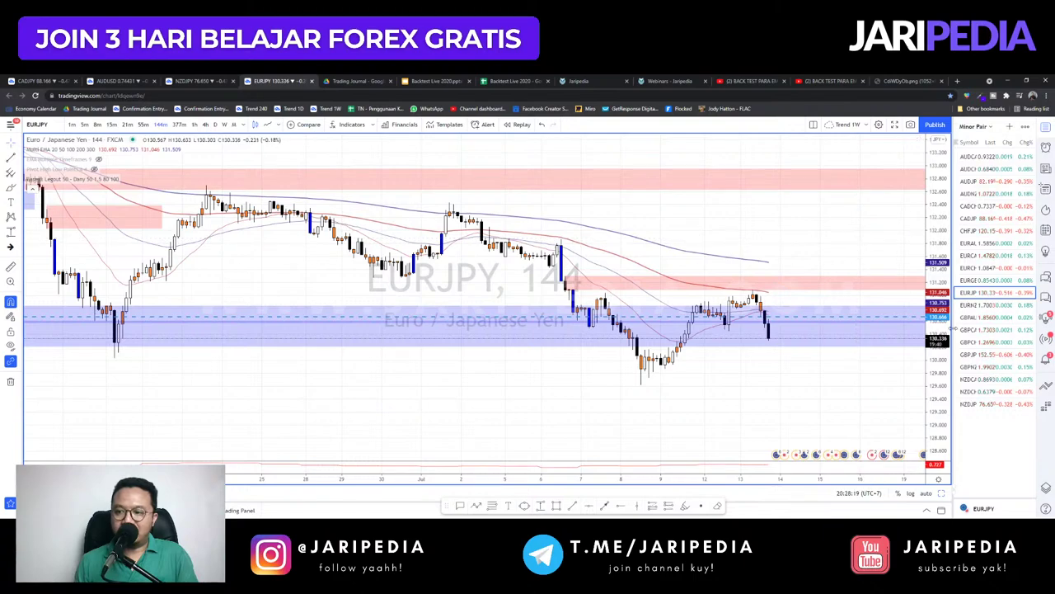
- Enlarge the EURJPY price scale and set the interval to four hours to check the new red zone
drag(940, 329, 938, 222)
text(24)
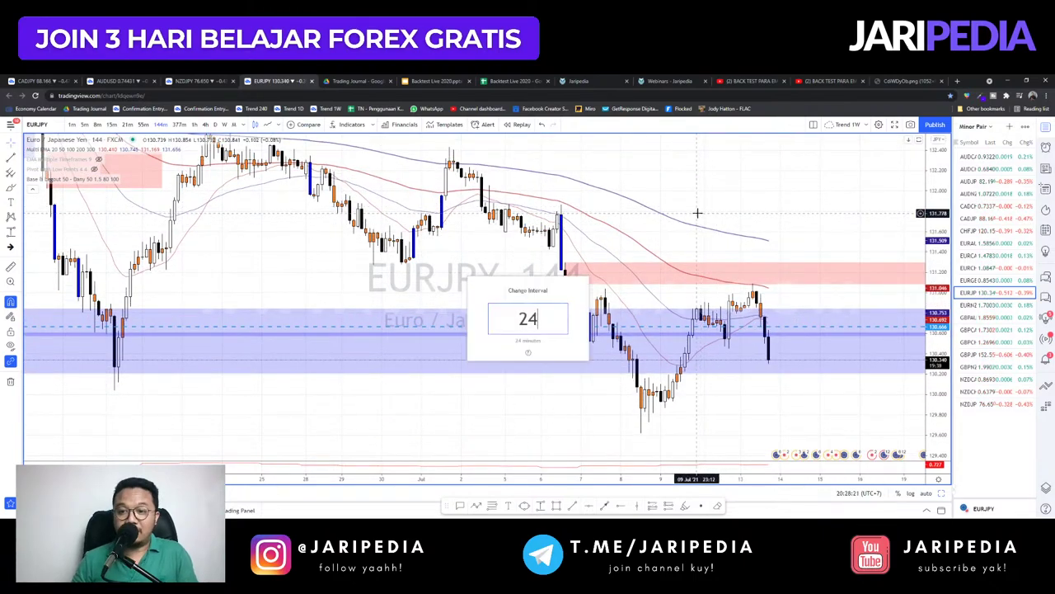
text(0)
key(Return)
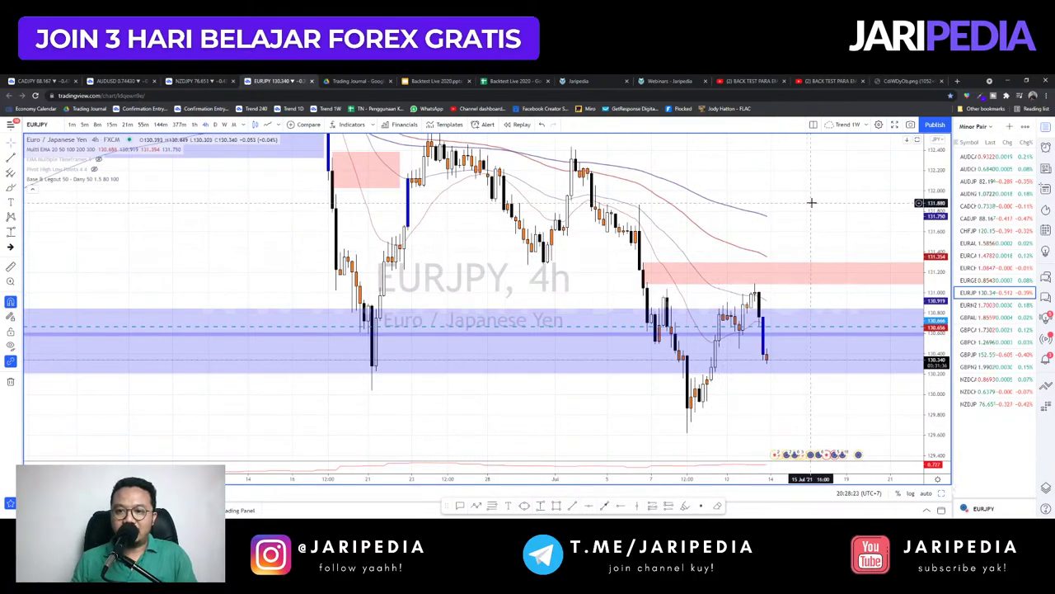
- Compare price against EURJPY's new red zone at the 144-minute, 55-minute, one-hour and four-hour intervals, ending on 144 minutes
text(144)
key(Return)
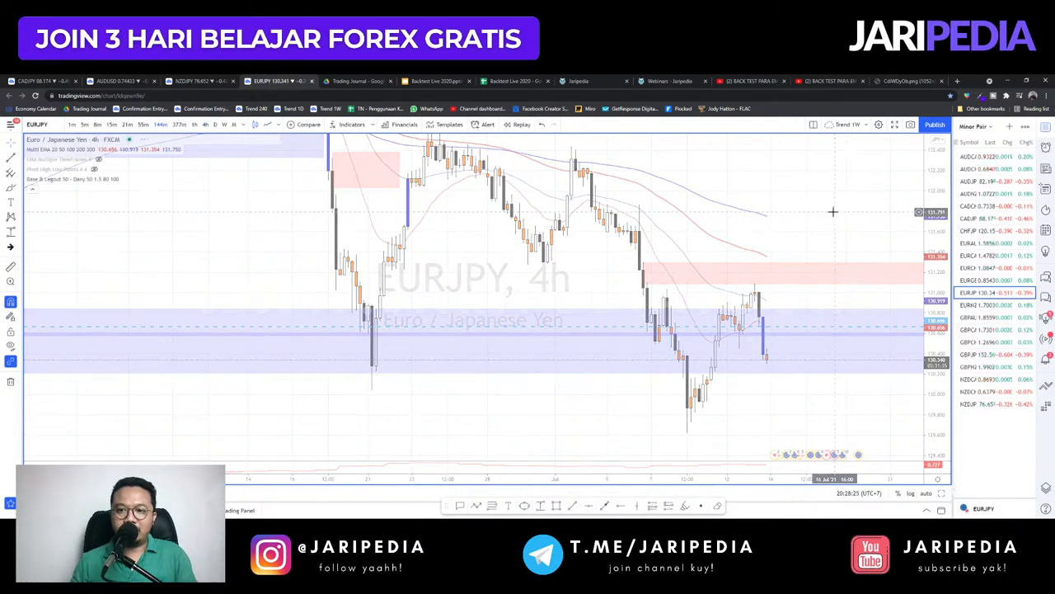
text(55)
key(Return)
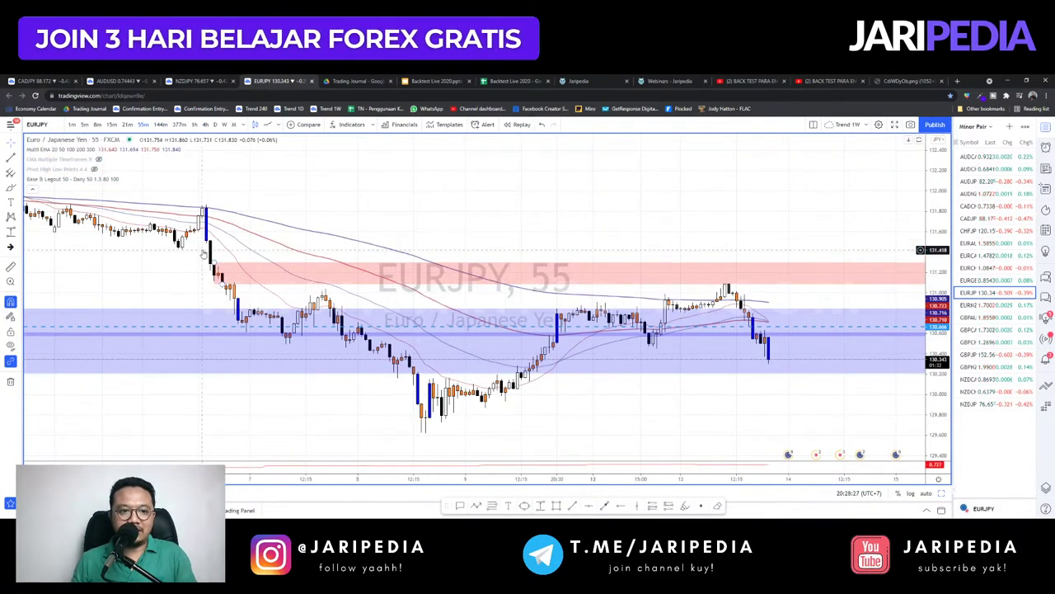
text(60)
key(Return)
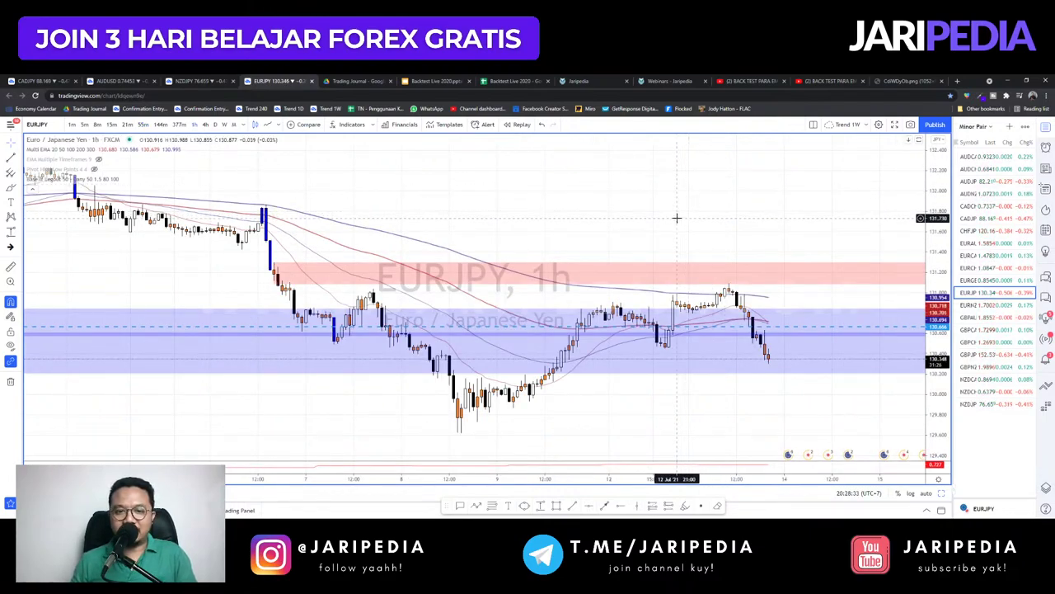
text(240)
key(Return)
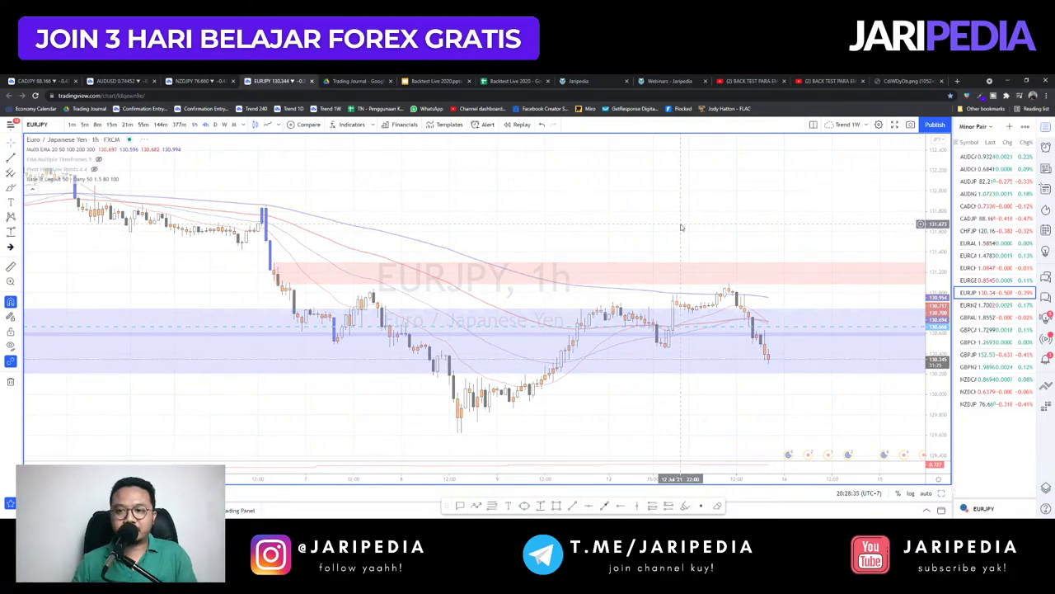
text(144)
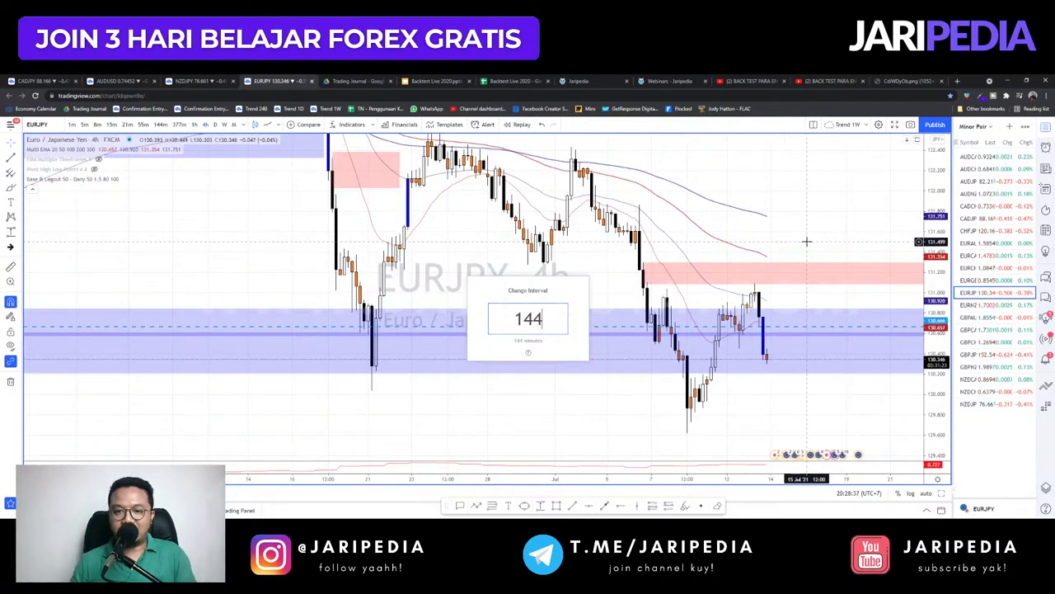
key(Return)
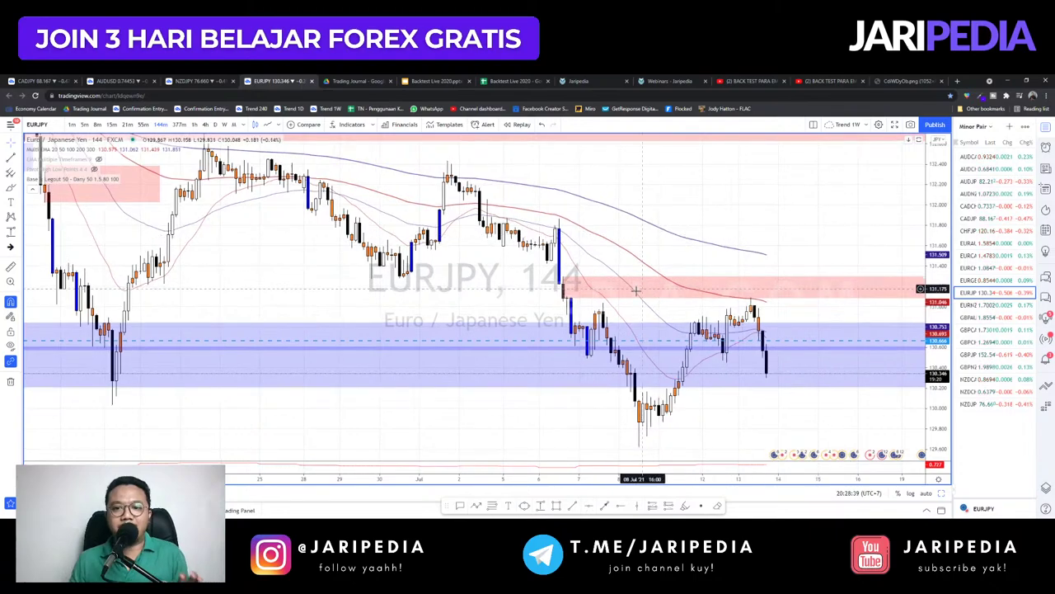
- Go on past EURNZD to GBPAUD and mark a blue zone from about 1.8458 to 1.8483 at the 8 July rise, extending forward
key(Down)
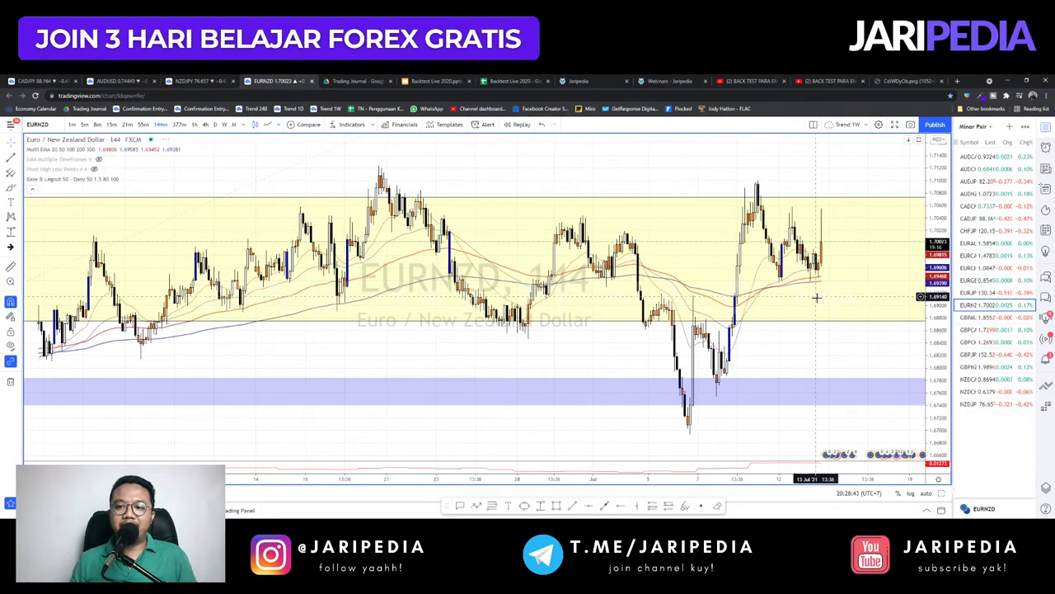
scroll(817, 296, up, 2)
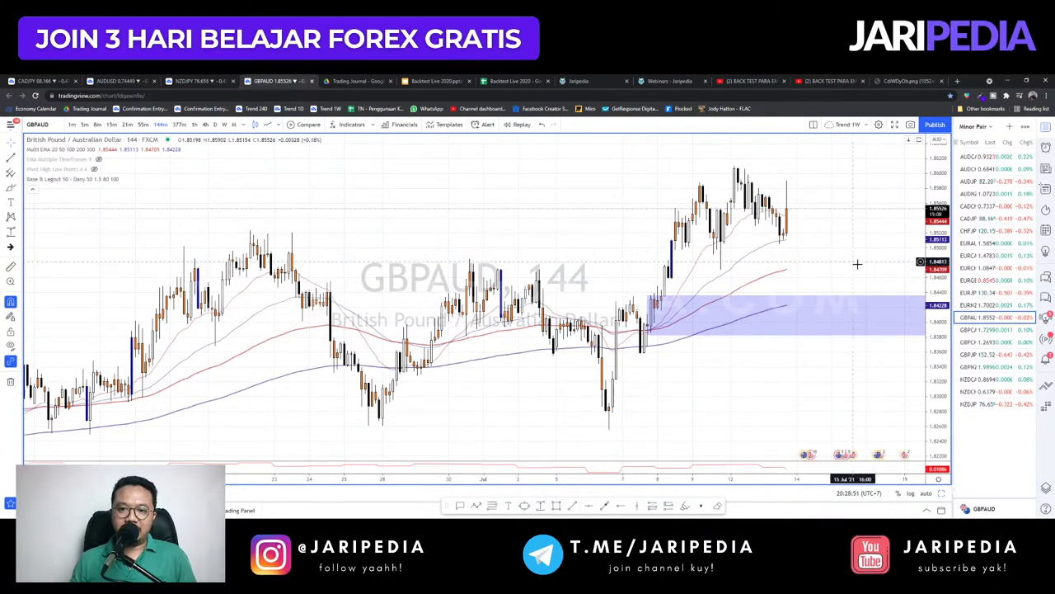
scroll(855, 266, up, 1)
click(541, 506)
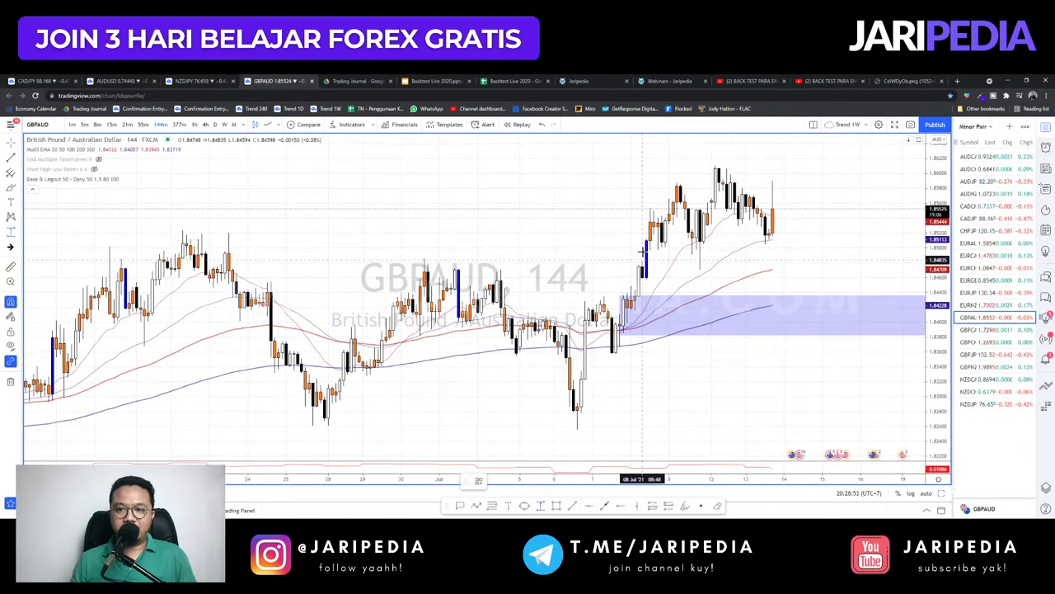
mouse_move(644, 261)
mouse_down()
mouse_move(645, 294)
mouse_move(646, 278)
mouse_up()
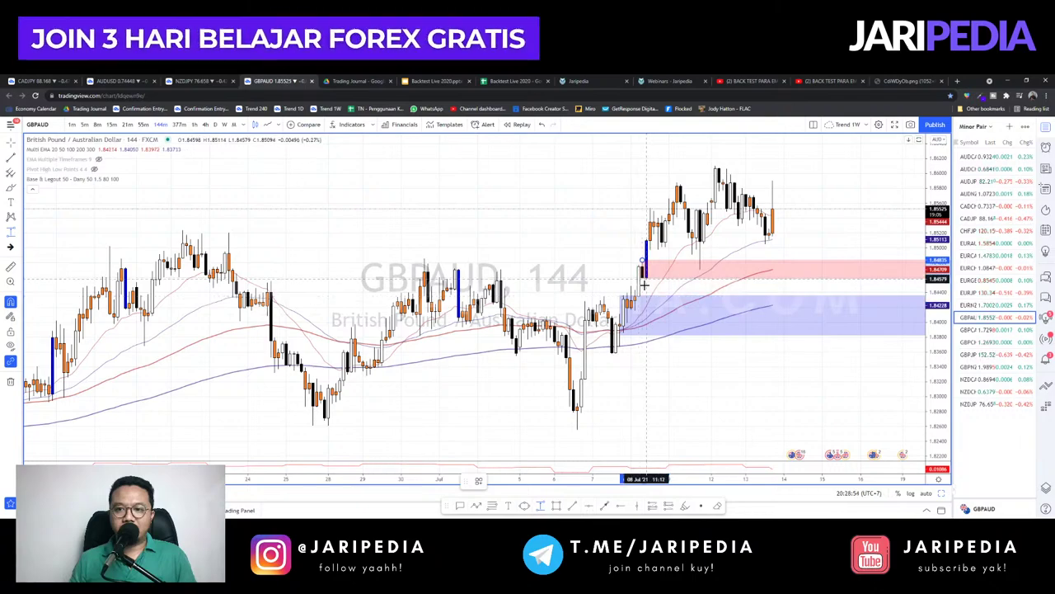
click(480, 481)
click(488, 468)
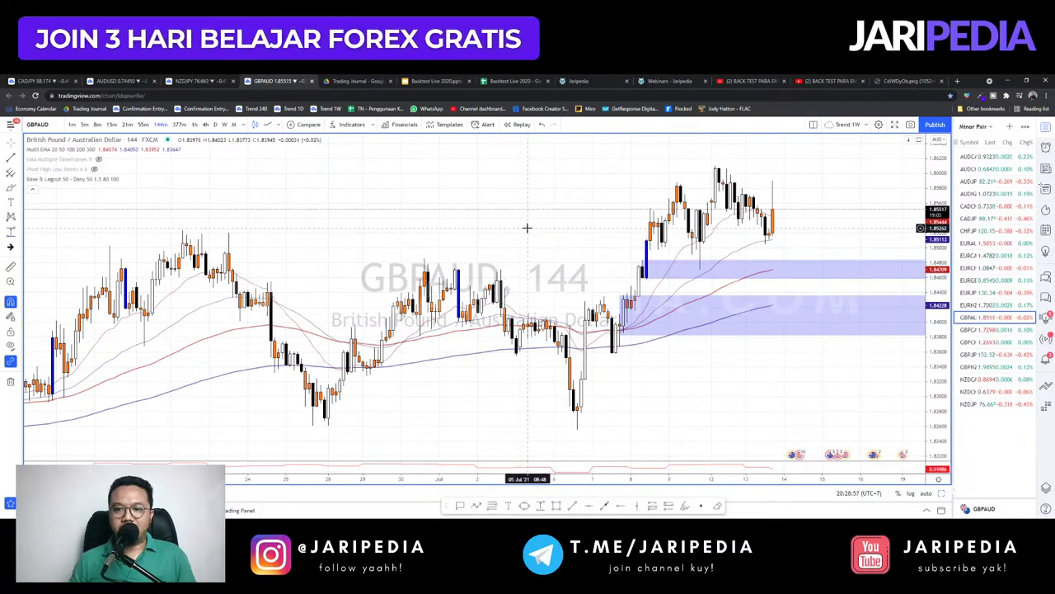
- Check the two GBPAUD blue zones at four-hour, 55-minute and one-hour intervals and examine how the 9 July low approaches the upper one
text(240)
key(Return)
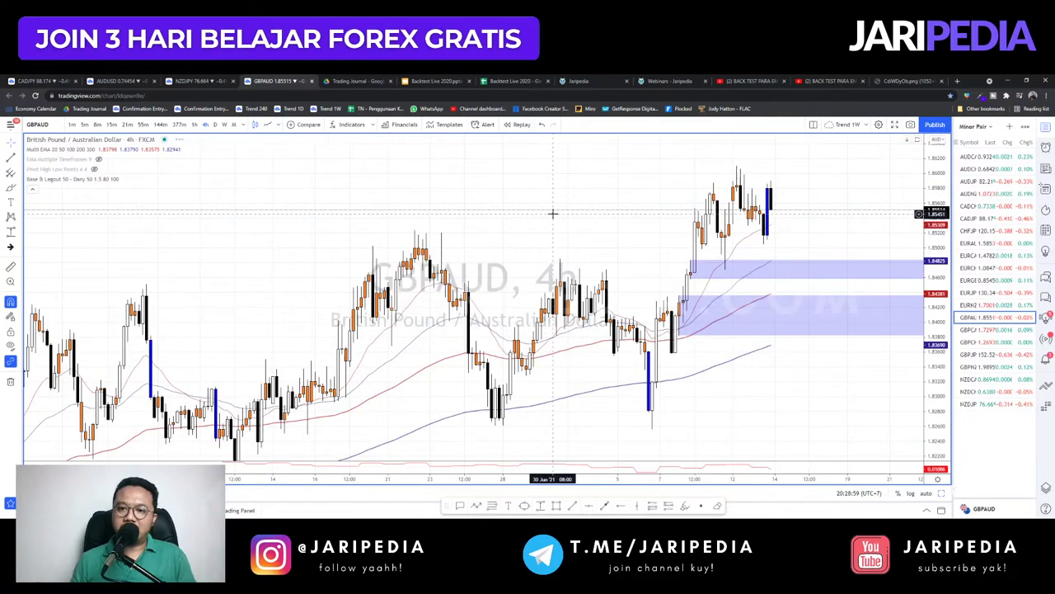
text(55)
key(Return)
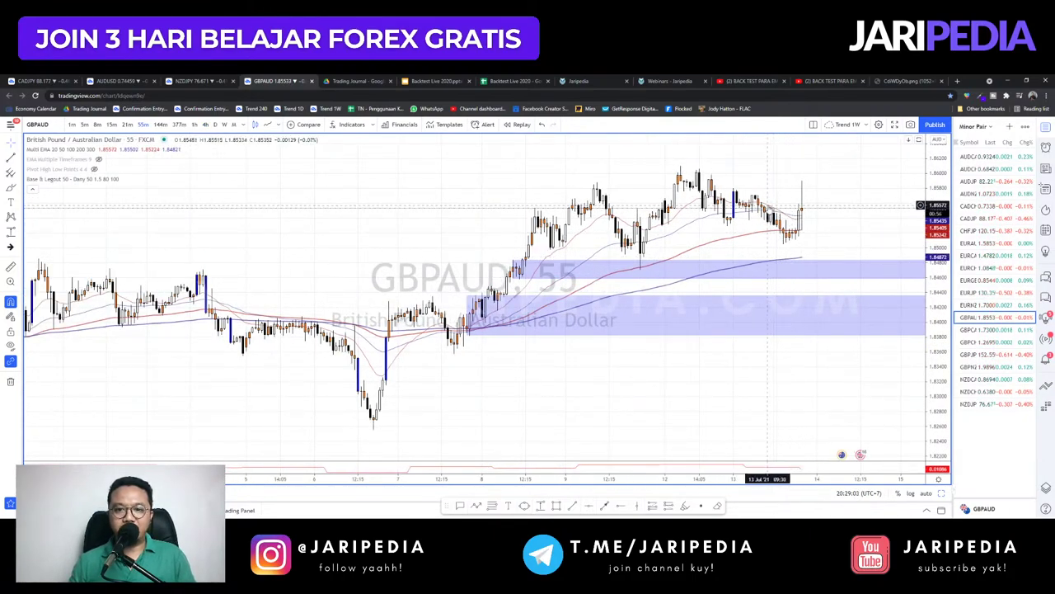
text(60)
key(Return)
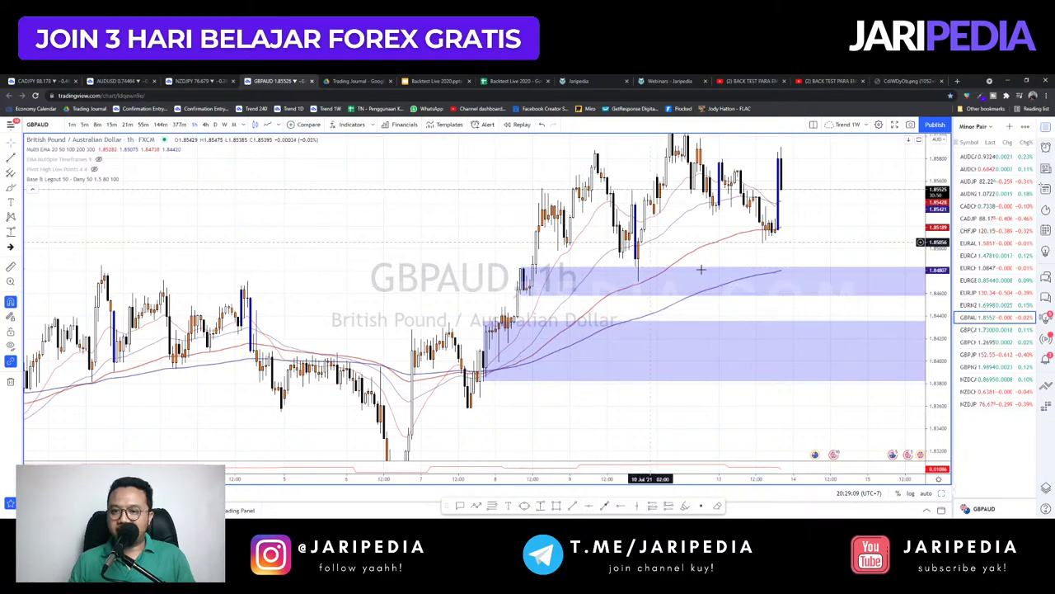
drag(552, 286, 551, 301)
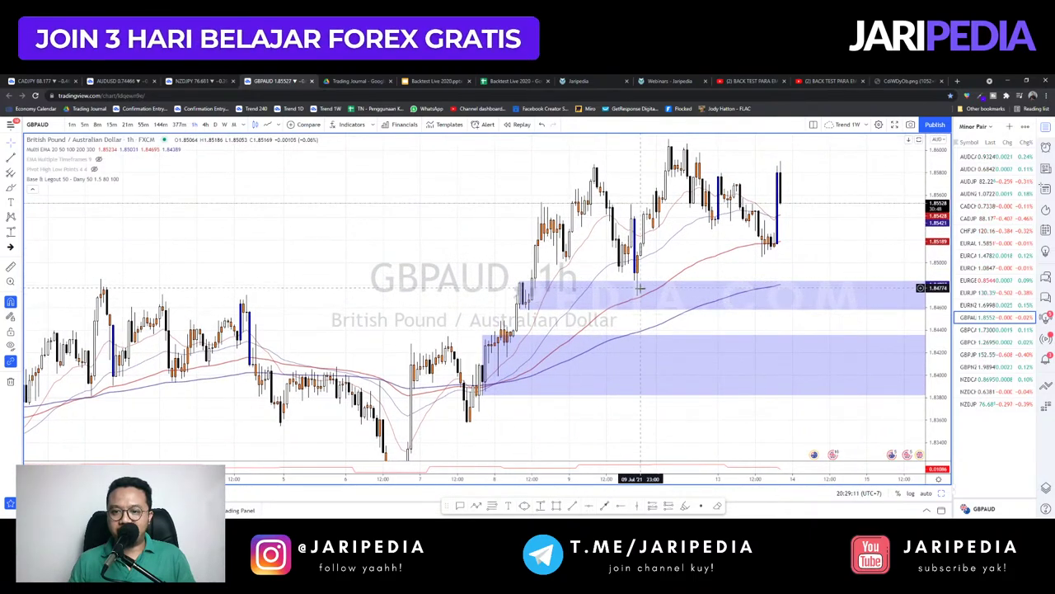
drag(643, 299, 561, 280)
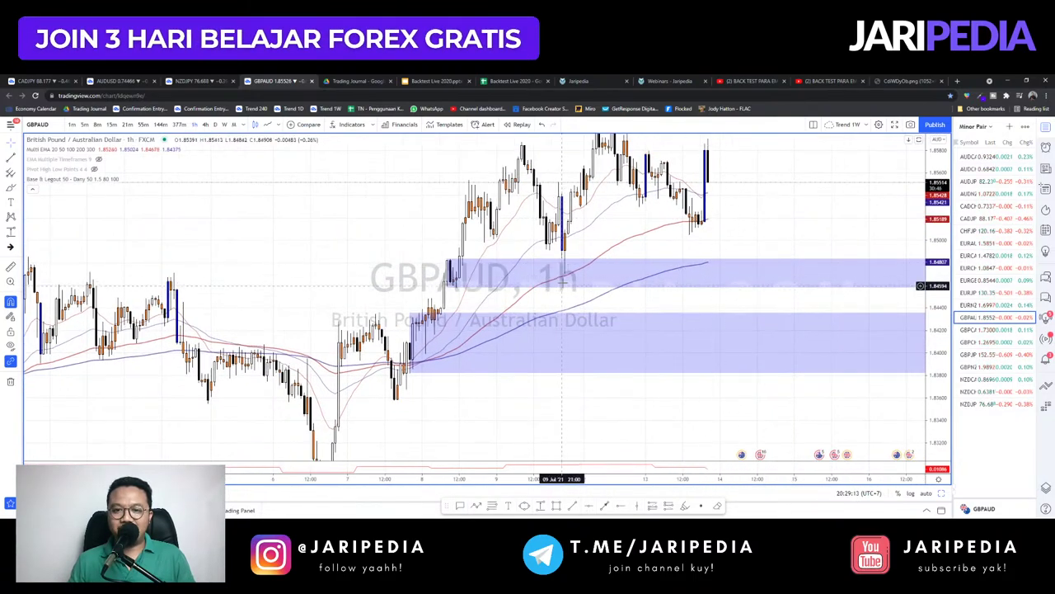
drag(823, 241, 853, 269)
scroll(700, 252, down, 8)
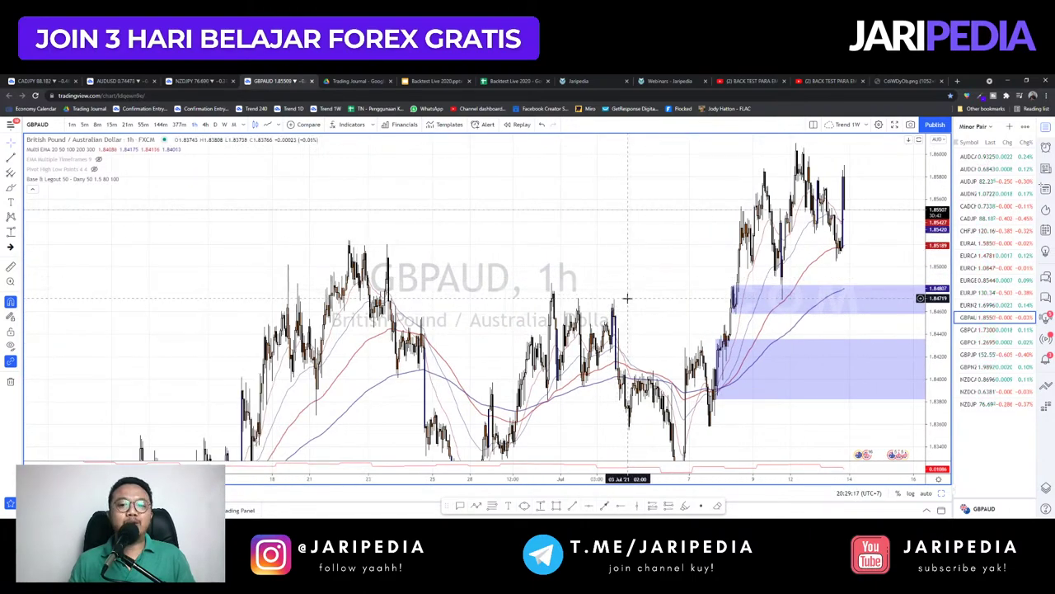
scroll(586, 328, up, 3)
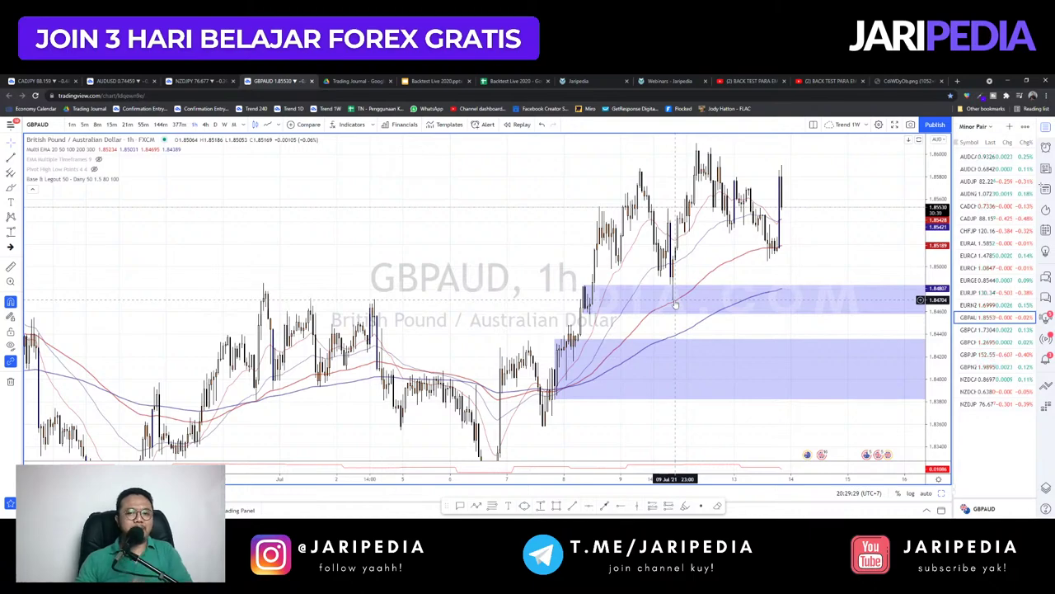
scroll(573, 361, up, 2)
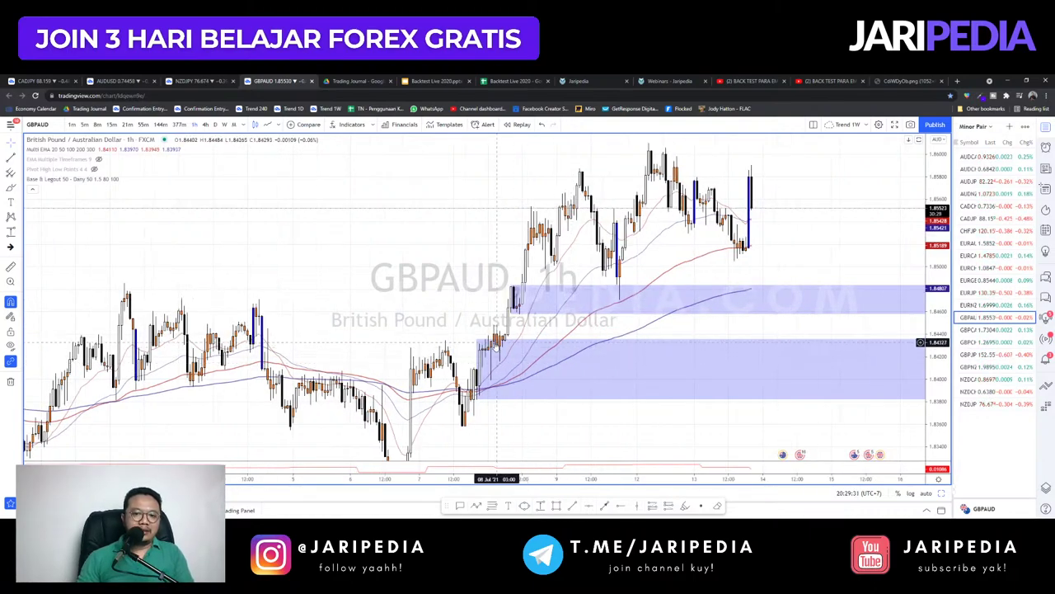
- Raise the upper edge of GBPAUD's lower blue zone to 1.84484 and review it against the wider price history
drag(476, 339, 477, 325)
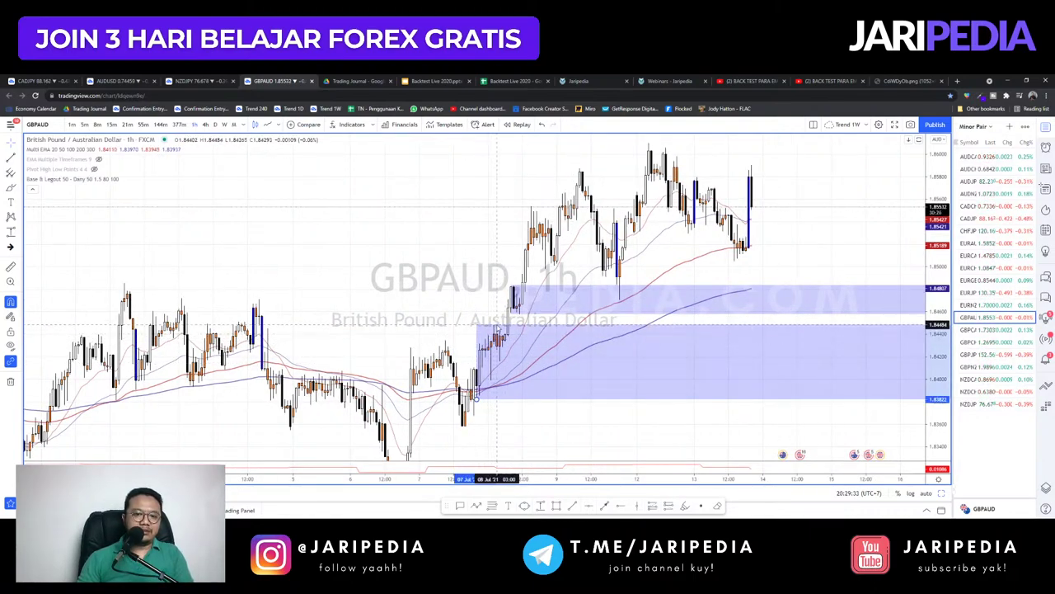
drag(473, 284, 446, 288)
scroll(758, 231, down, 4)
scroll(813, 254, down, 4)
drag(835, 237, 797, 234)
scroll(797, 254, up, 8)
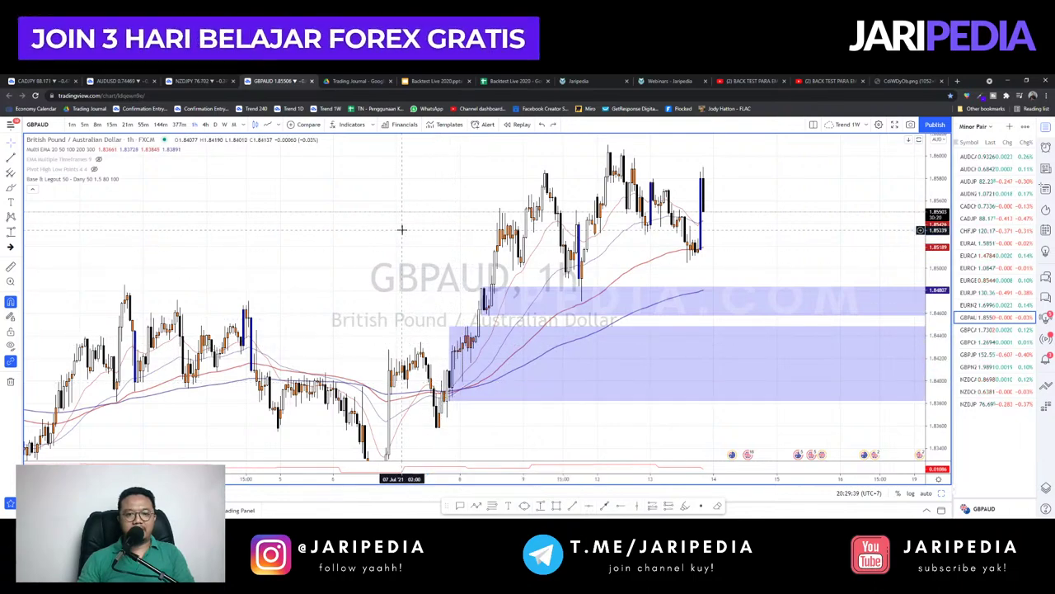
- Check the 55-minute interval, return to one hour, and move the lower GBPAUD zone's base to 1.83994 at the early 8 July candles
text(55)
key(Return)
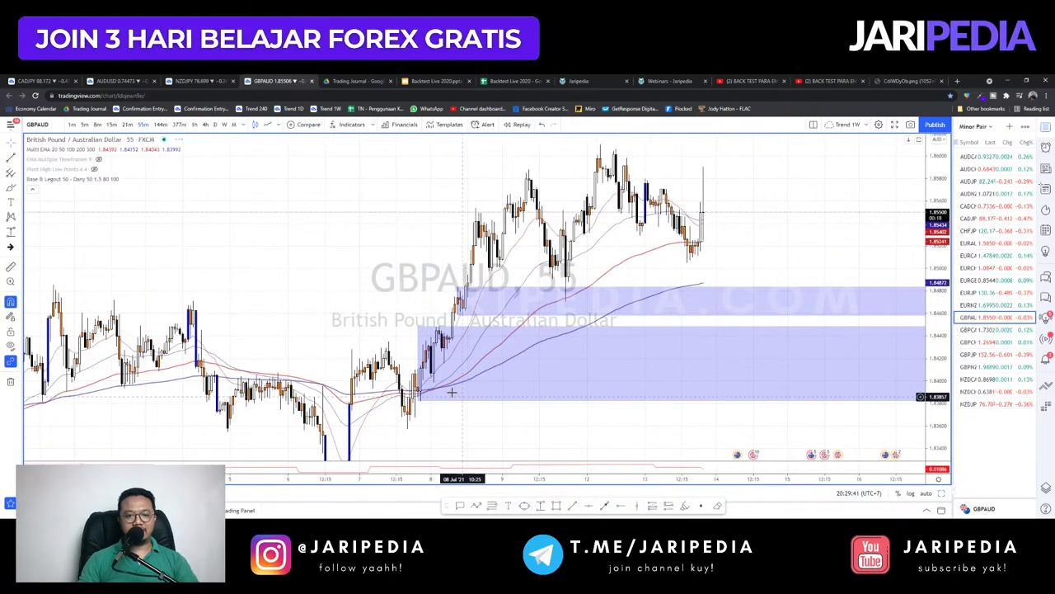
drag(419, 401, 443, 374)
drag(533, 381, 571, 373)
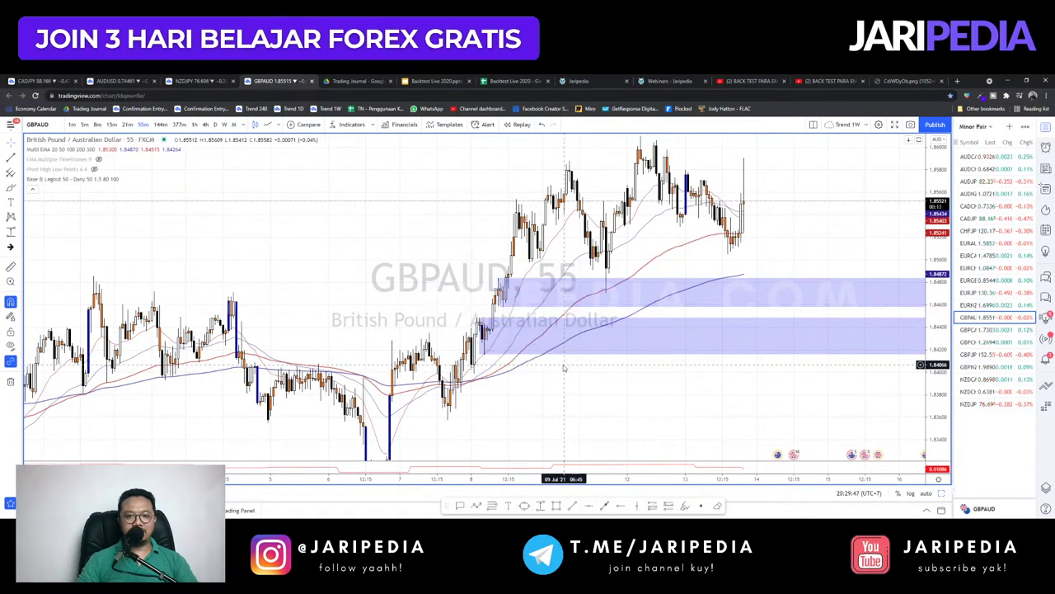
text(60)
key(Return)
click(510, 355)
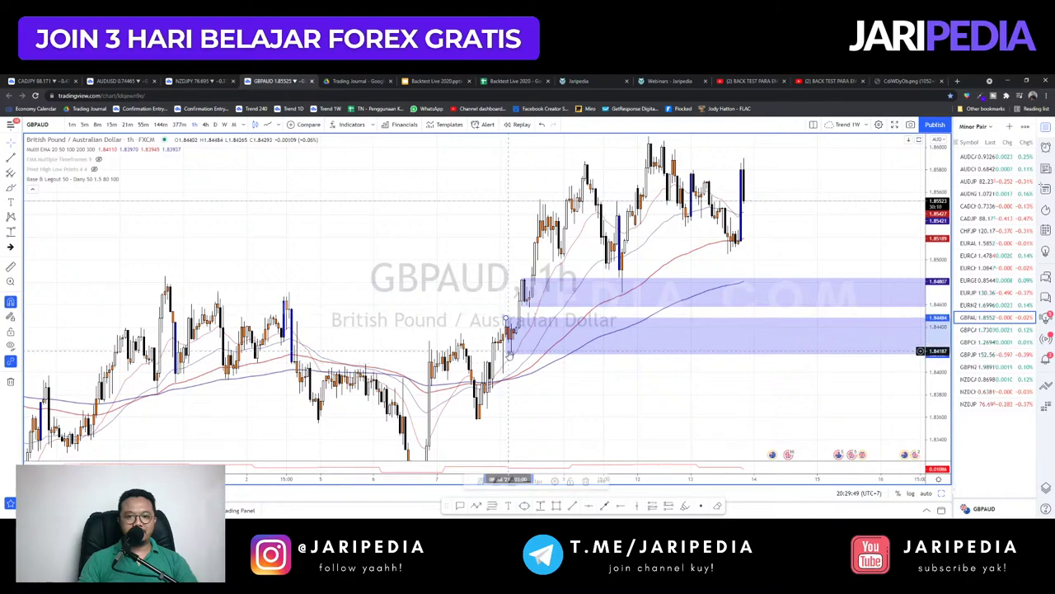
drag(510, 355, 502, 372)
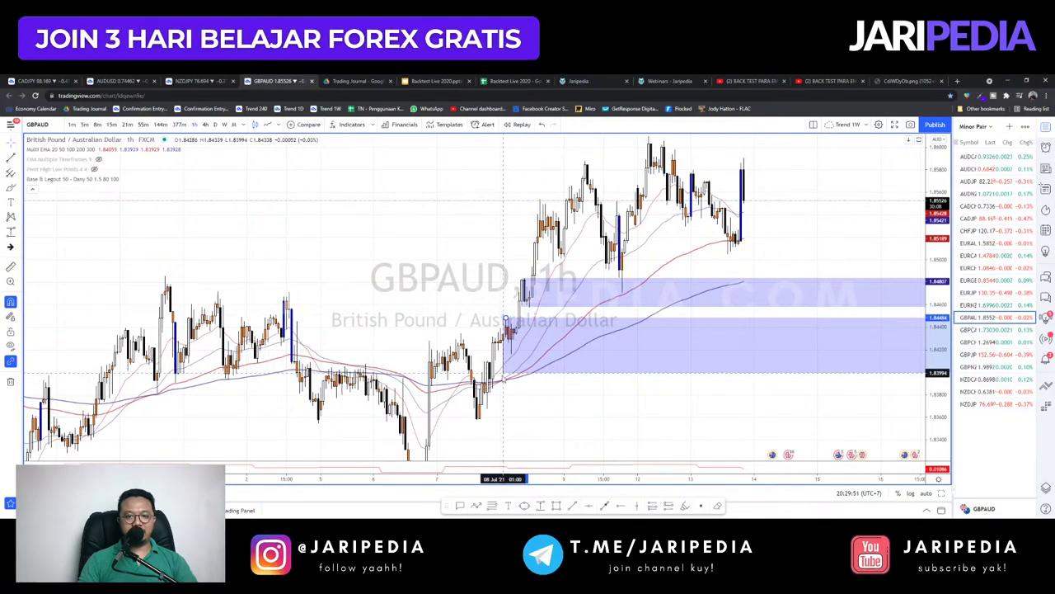
- Go on to GBPCAD and mark a blue zone from about 1.7233 to 1.7251 at the 8 July rise, extending forward
key(Down)
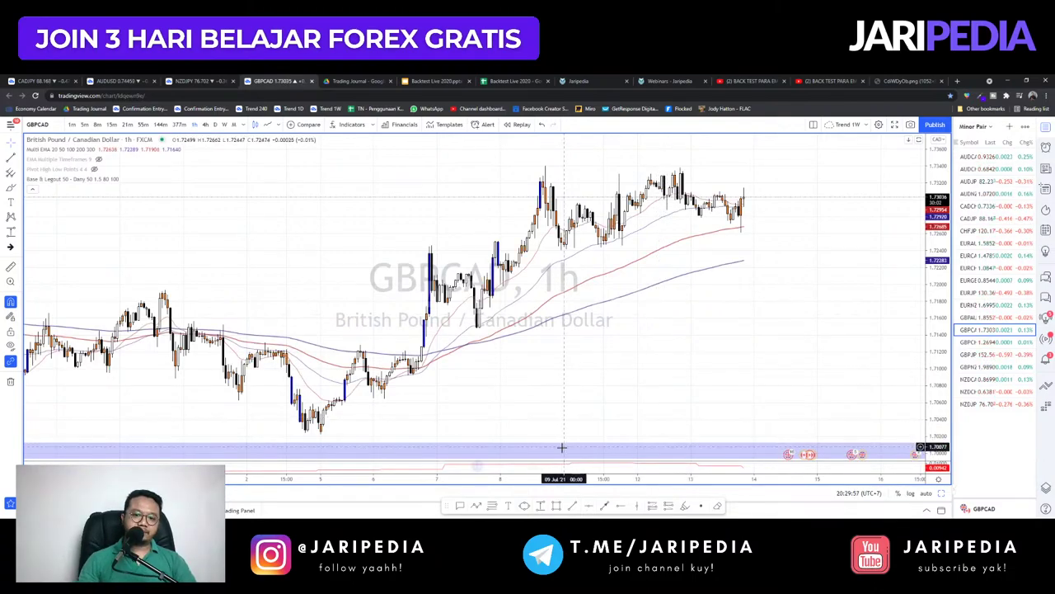
click(524, 232)
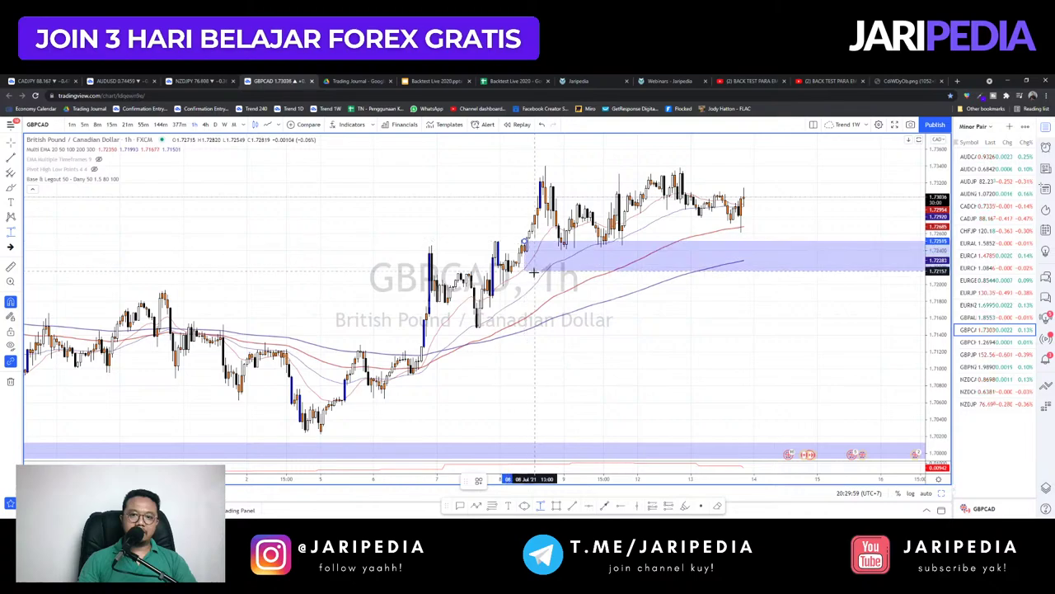
click(522, 255)
click(696, 363)
scroll(537, 420, up, 3)
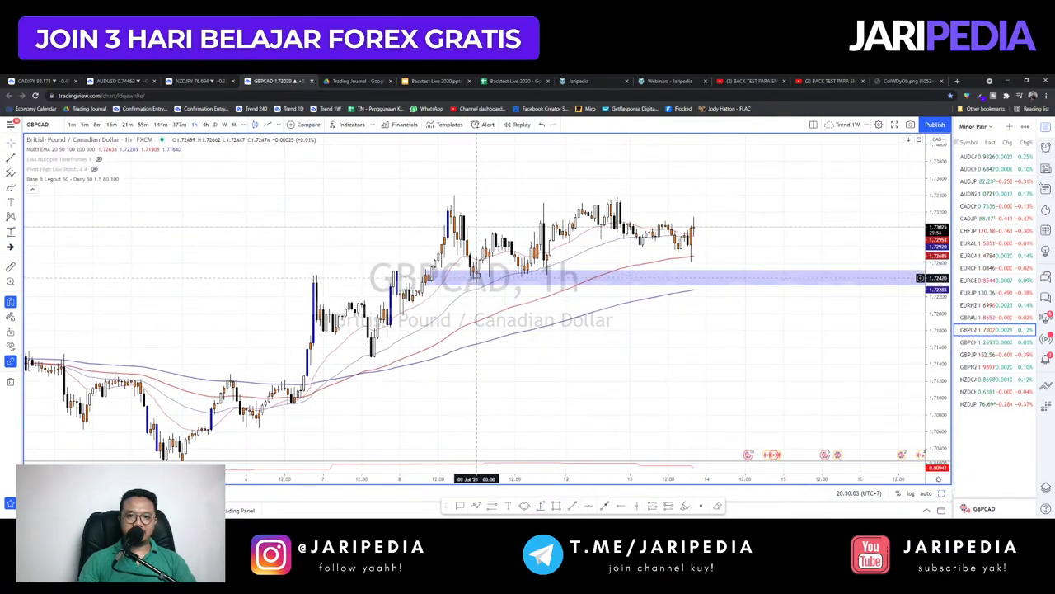
- Enlarge the GBPCAD price scale and mark a second blue zone from about 1.7213 to 1.7225 beneath the first
drag(919, 384, 927, 232)
drag(763, 337, 761, 377)
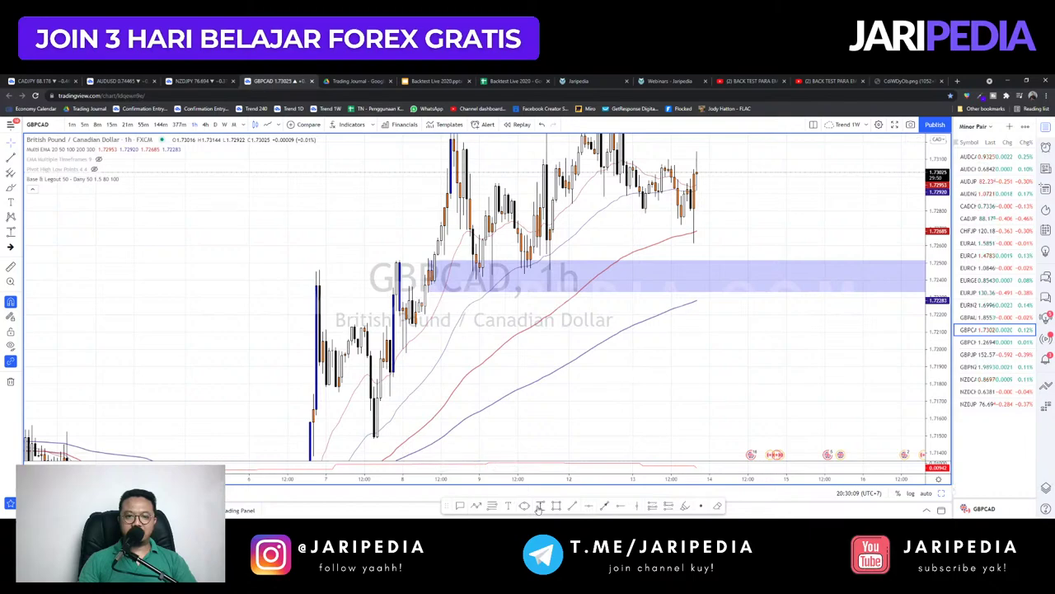
drag(422, 301, 416, 328)
drag(701, 406, 636, 448)
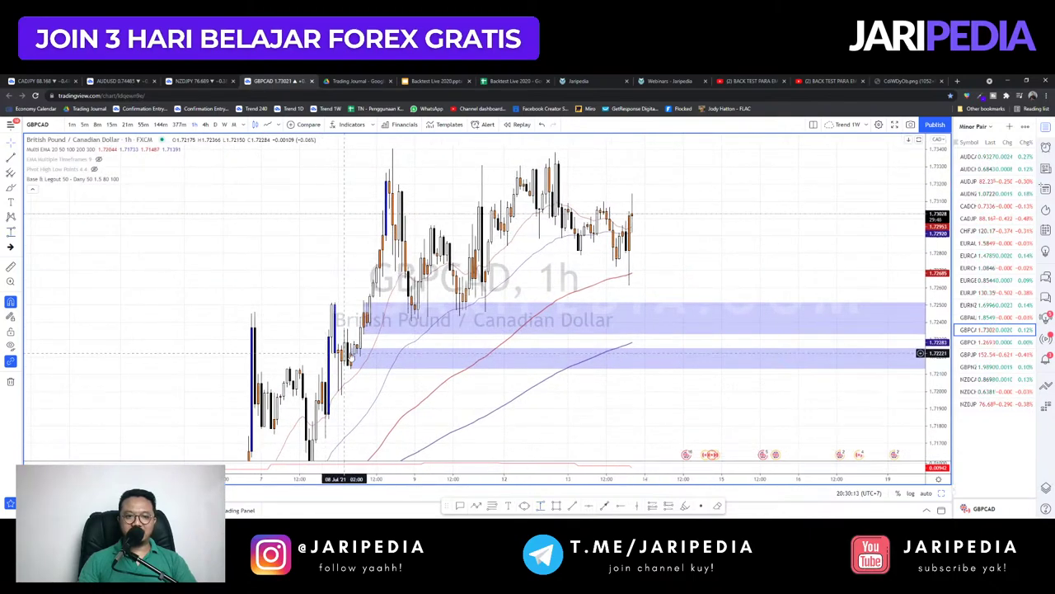
- Examine GBPCAD's 8 and 9 July lows against the two new blue zones and the earlier price history
drag(796, 267, 819, 279)
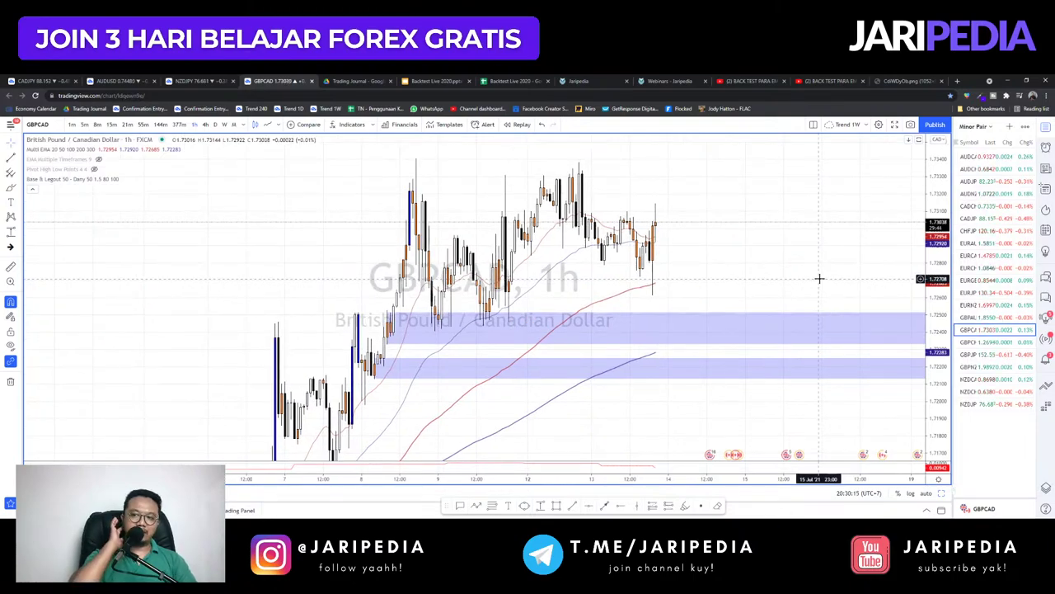
scroll(536, 320, down, 1)
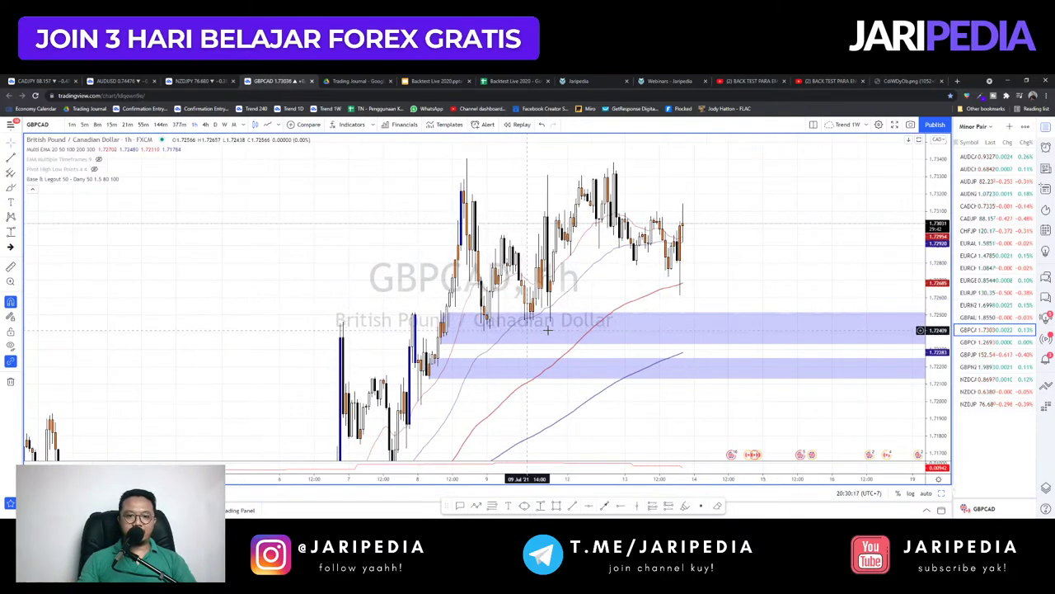
drag(722, 266, 790, 244)
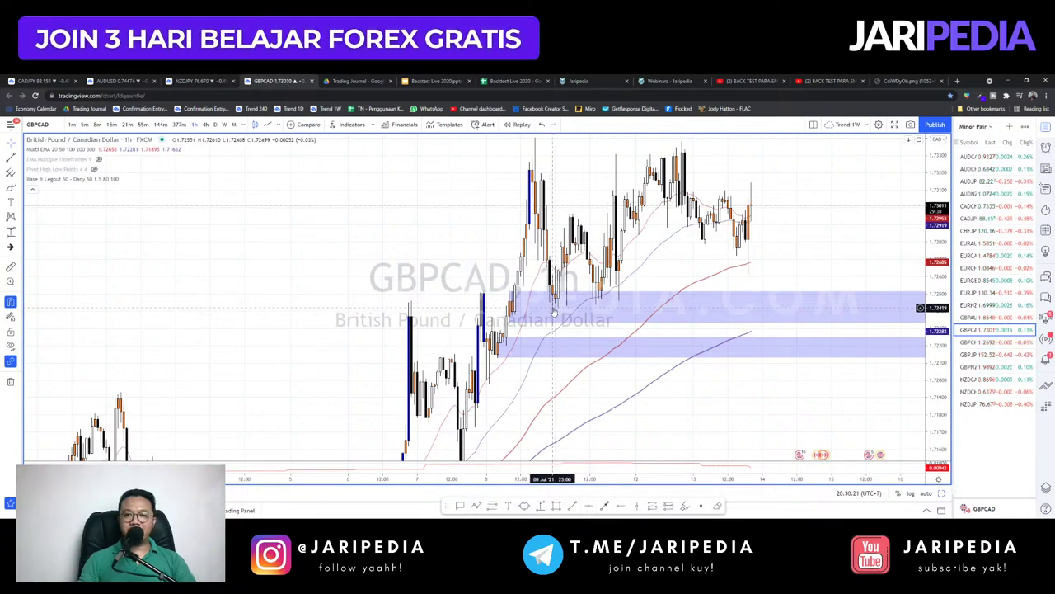
scroll(554, 312, up, 2)
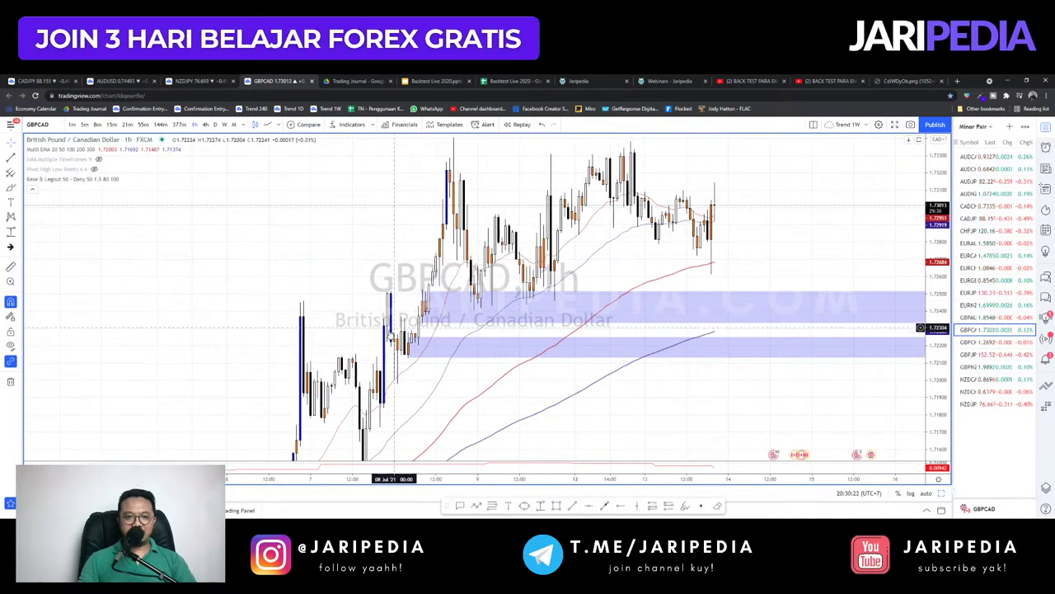
drag(401, 347, 577, 247)
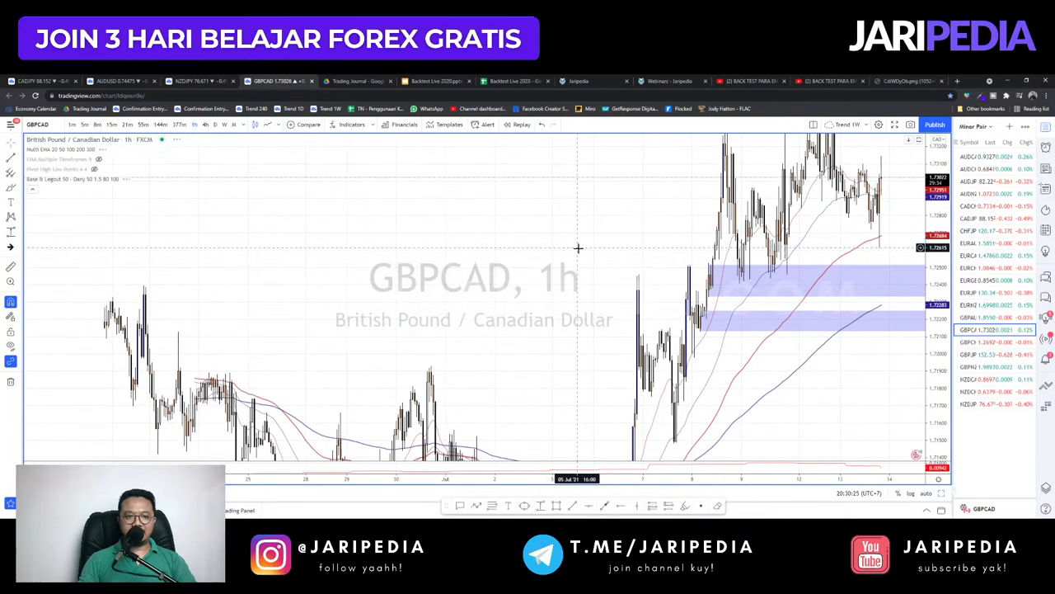
- Review GBPCAD, GBPCHF and GBPJPY on the one-hour interval against their marked zones
scroll(616, 276, up, 4)
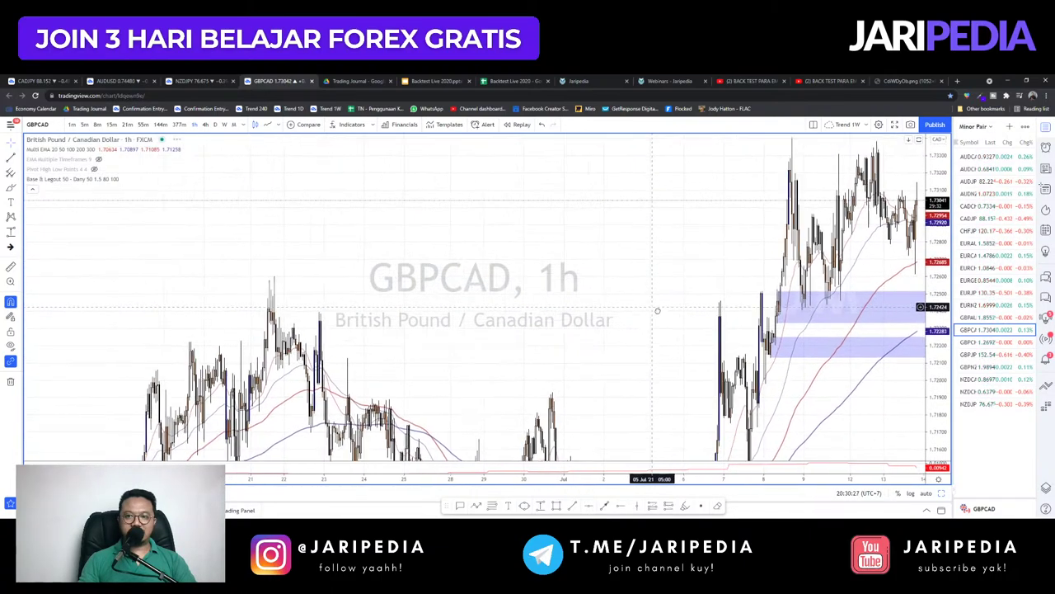
drag(612, 321, 435, 368)
key(space)
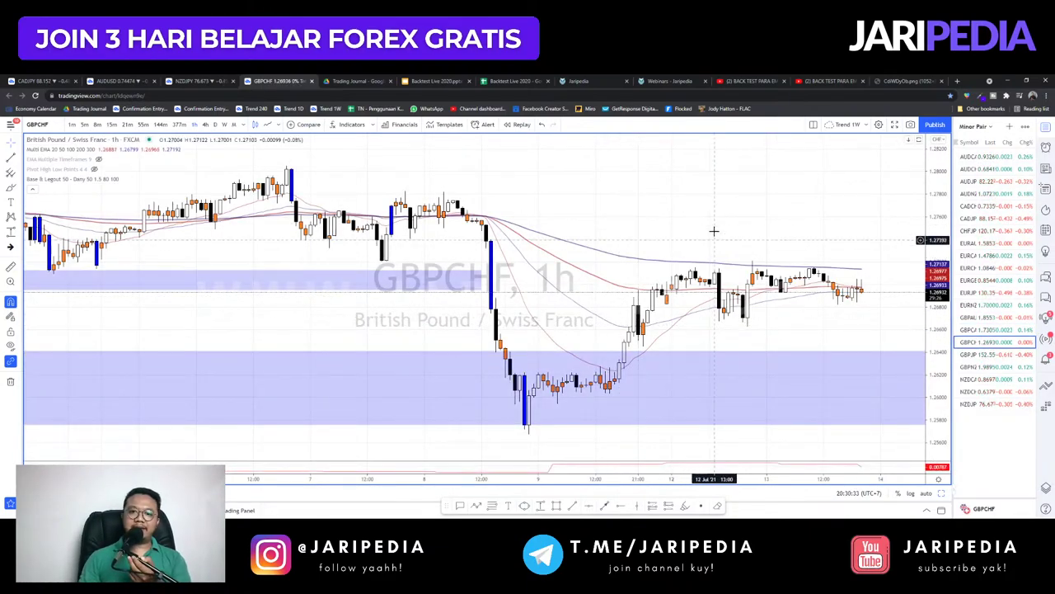
drag(662, 262, 589, 258)
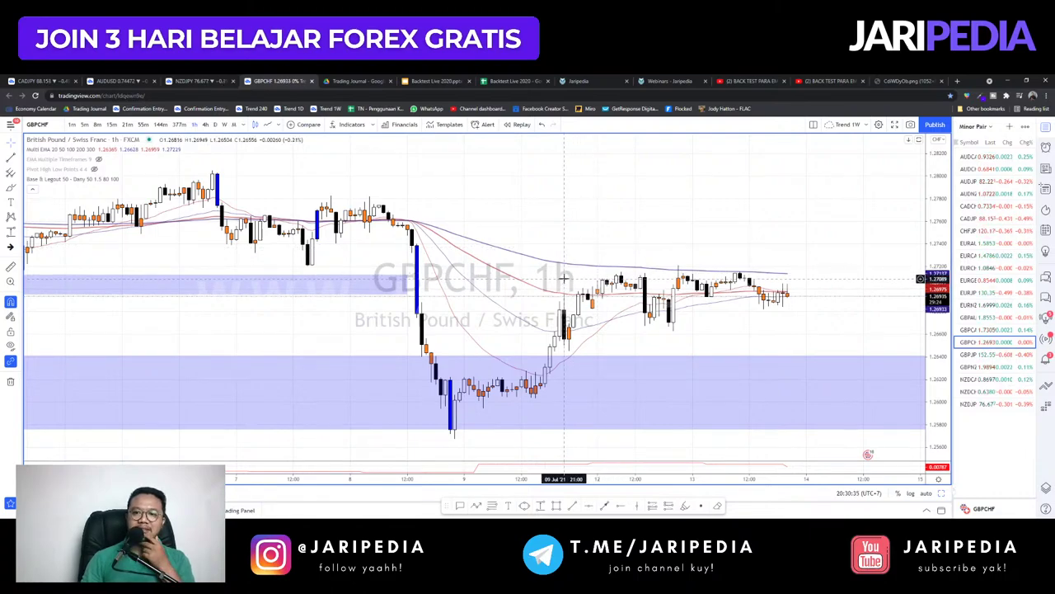
scroll(564, 281, down, 2)
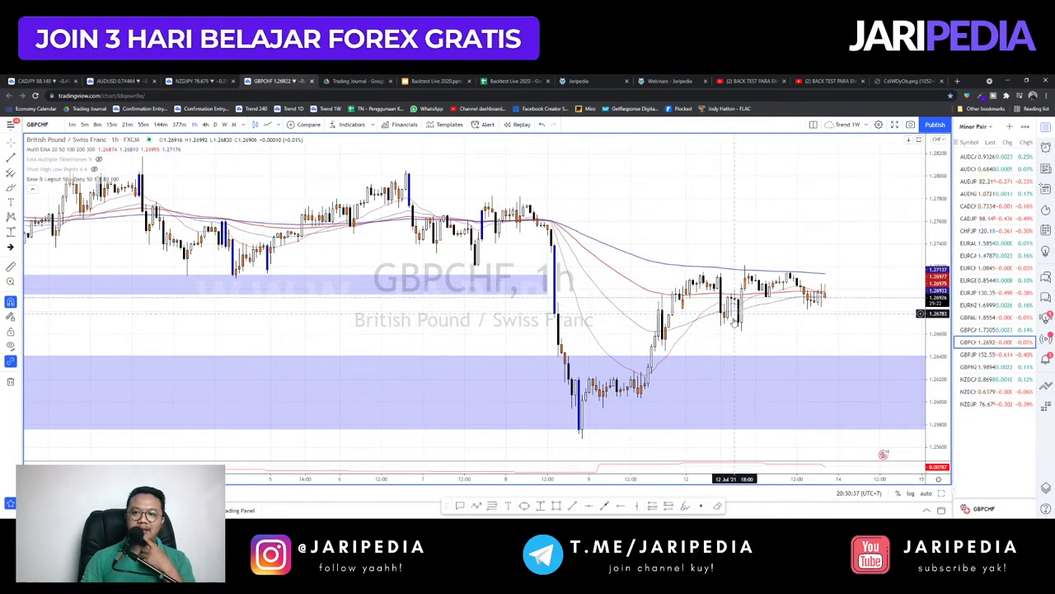
key(Down)
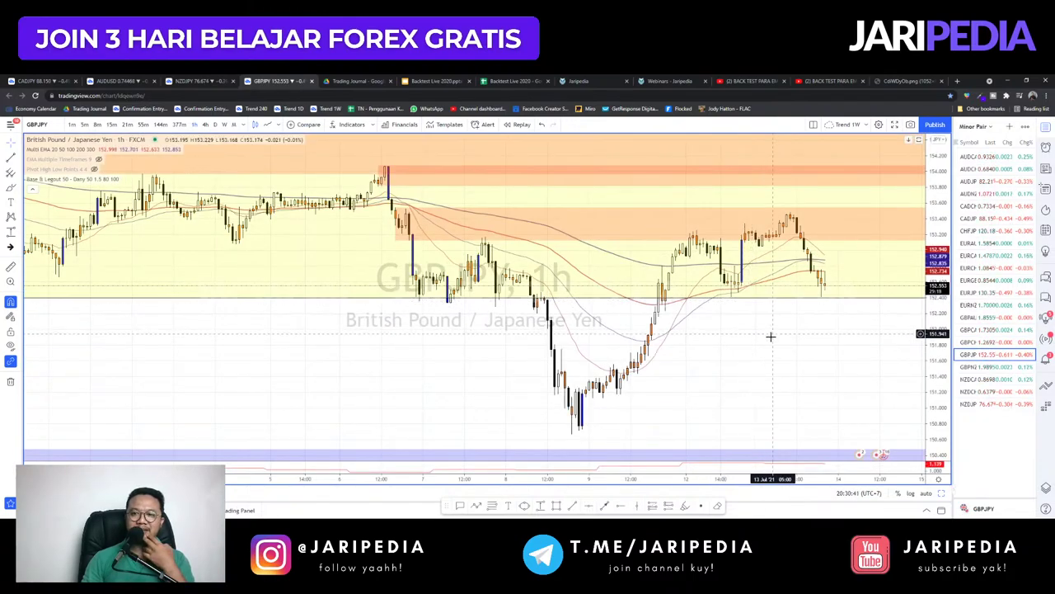
drag(771, 337, 763, 380)
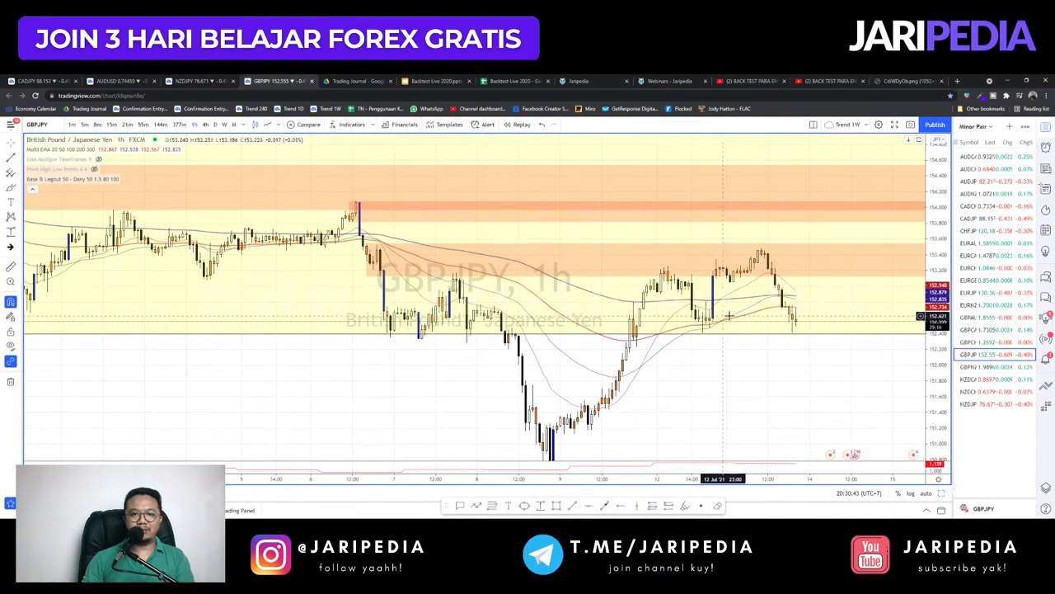
- Go on to GBPNZD and change the chart interval to four hours
key(Down)
text(B)
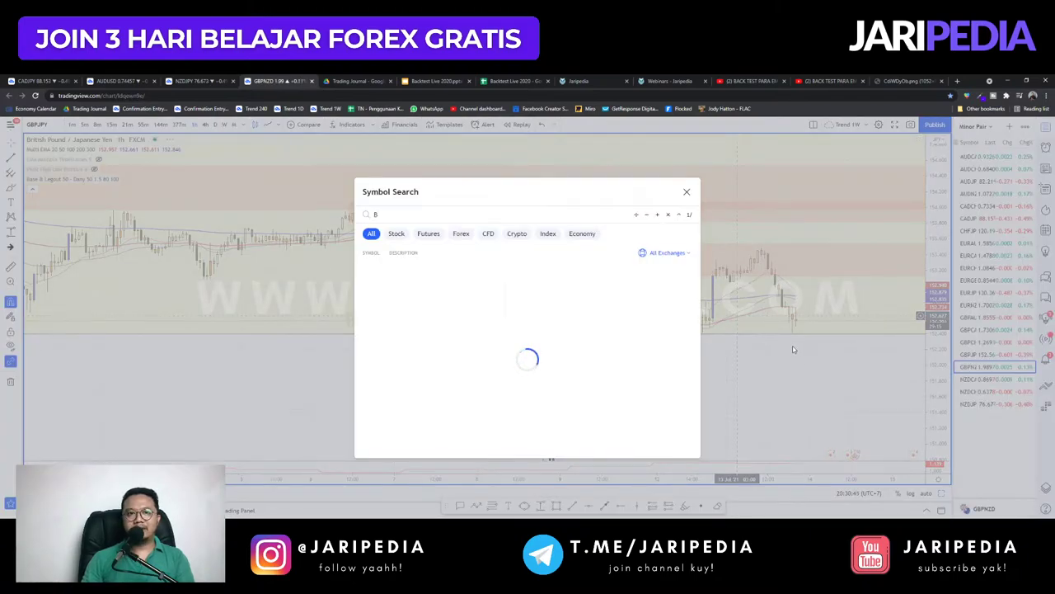
key(Escape)
text(240)
key(Return)
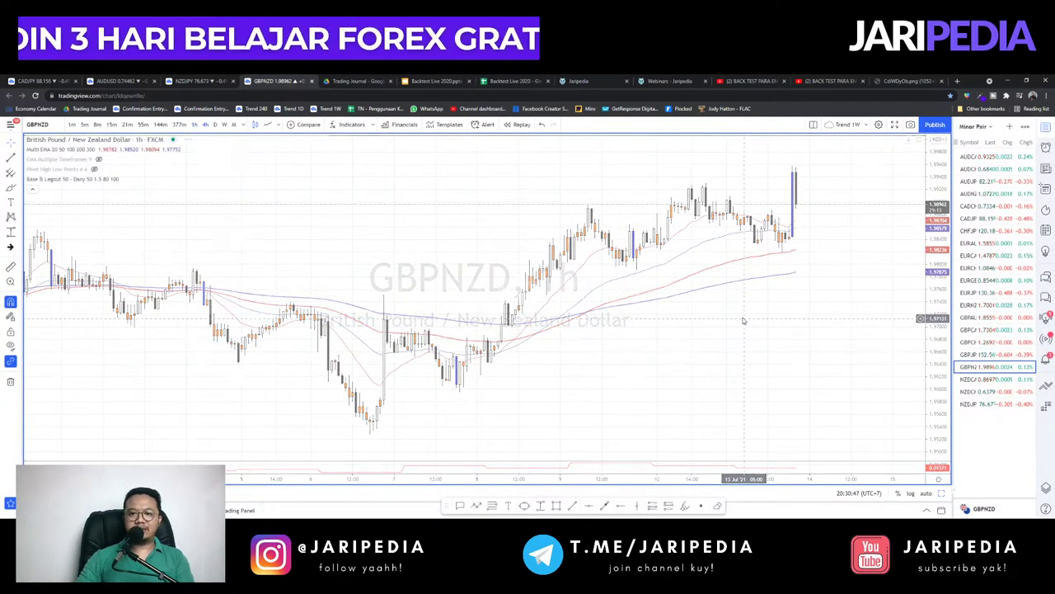
- Return to GBPAUD and extend the lower blue zone's base down to about 1.8383 at the 8 July candles
click(985, 317)
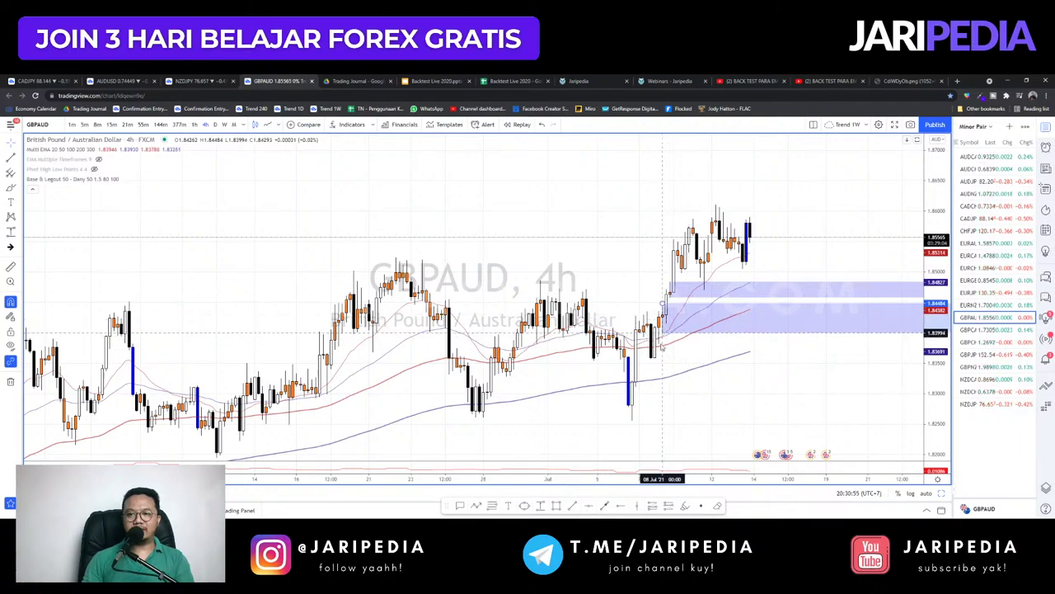
drag(662, 347, 658, 347)
drag(815, 416, 812, 416)
drag(790, 375, 775, 384)
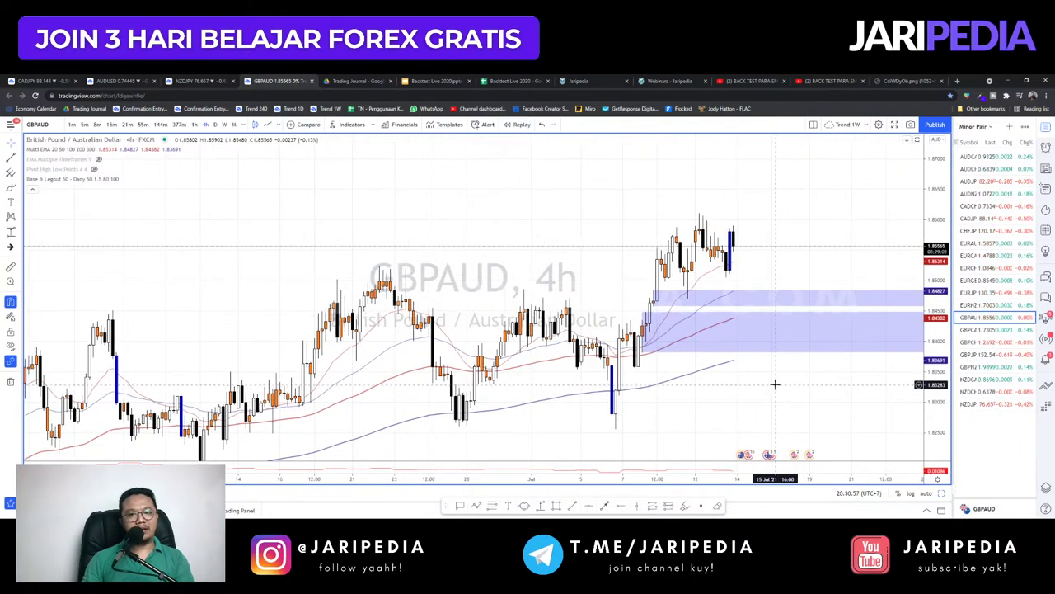
- Go on to GBPCAD and extend the lower blue zone's base down to 1.71664 at the early 8 July candle
key(Down)
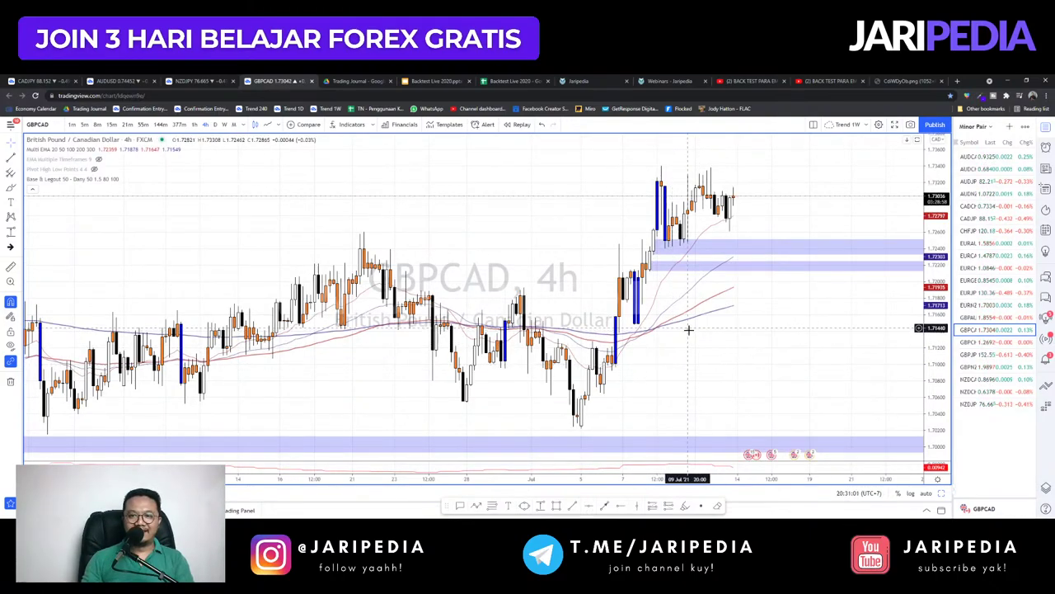
drag(651, 302, 647, 341)
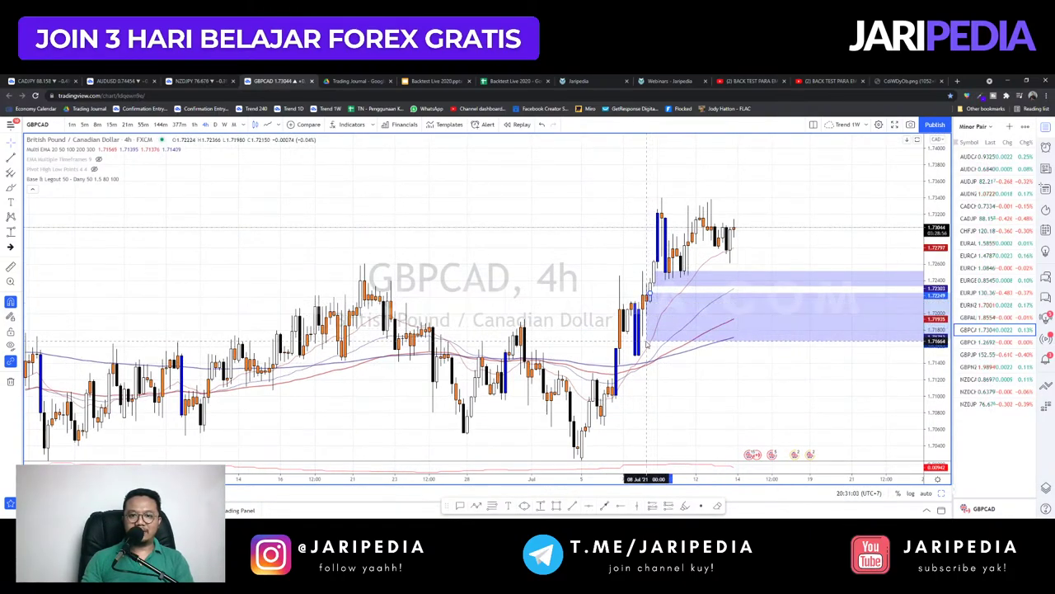
drag(757, 407, 748, 398)
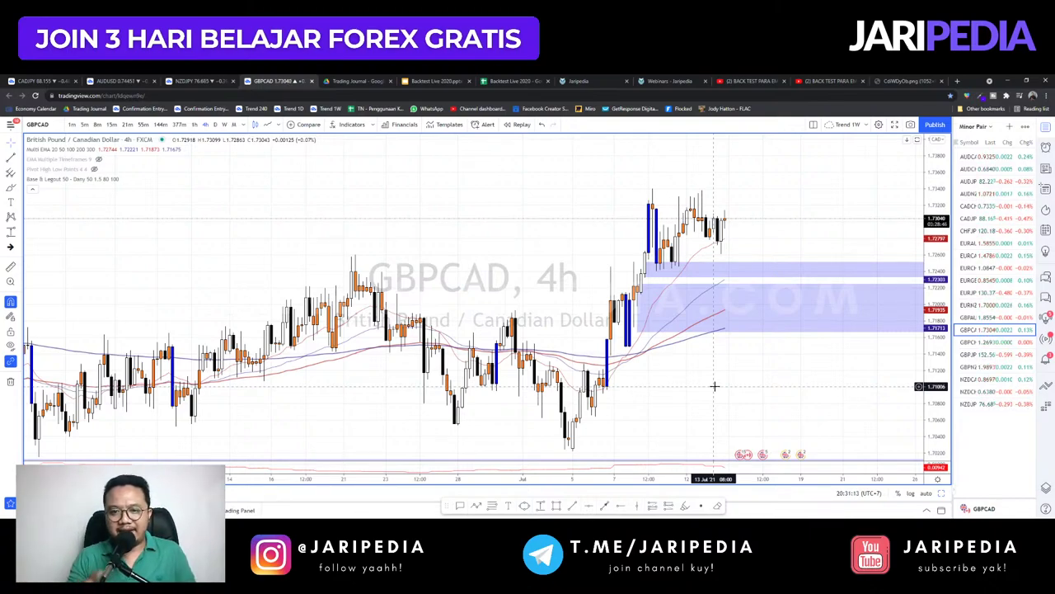
- Glance at GBPCHF, return to GBPCAD and delete the upper of the two blue zones at the 8 July rise
key(Down)
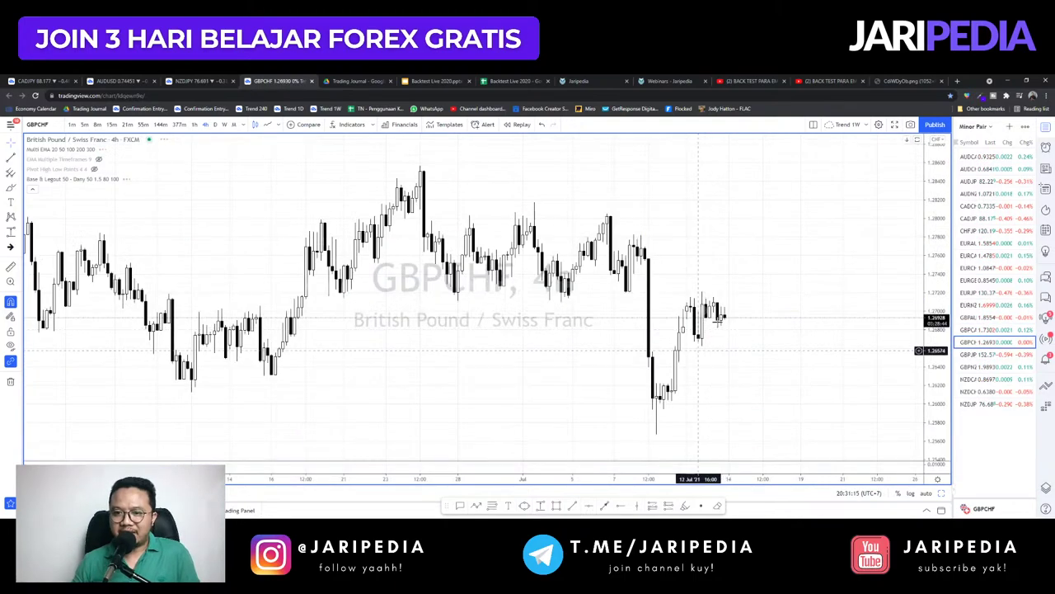
key(Up)
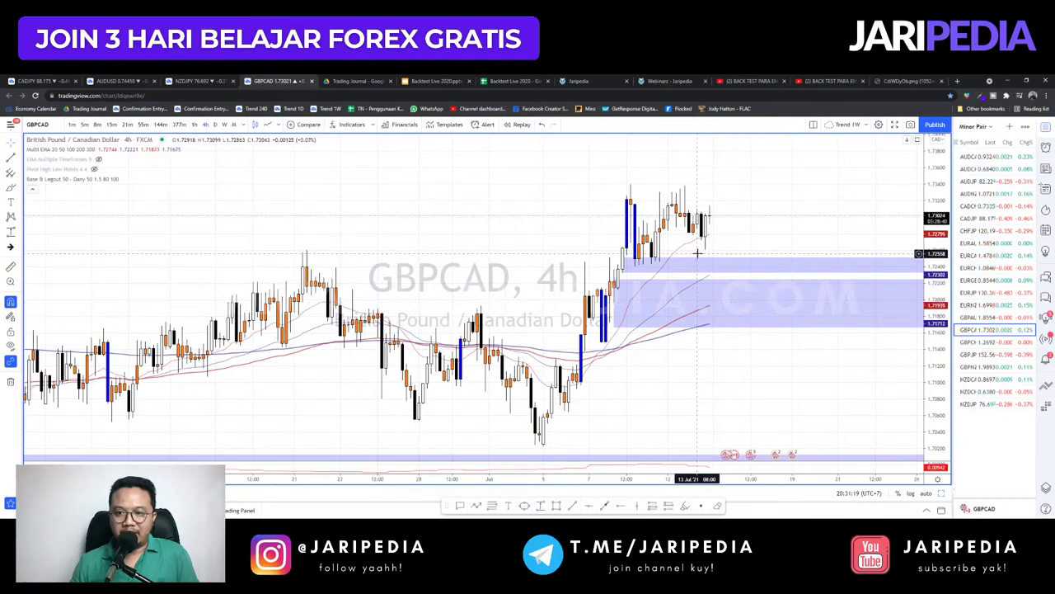
click(698, 261)
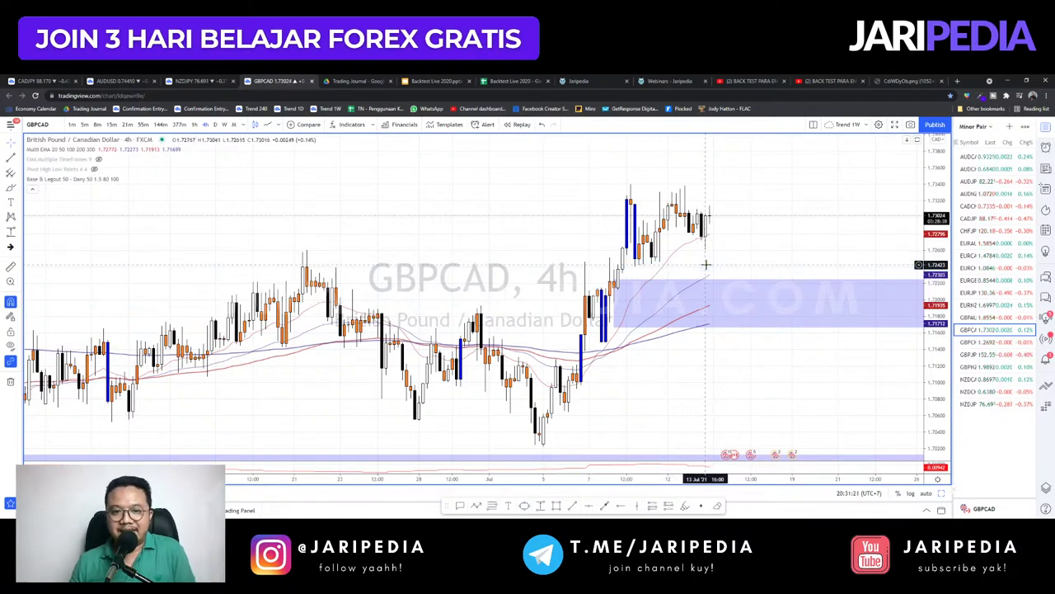
- Check GBPCHF, GBPJPY, GBPNZD, NZDCAD and NZDCHF one after another for zones on the four-hour interval
key(Down)
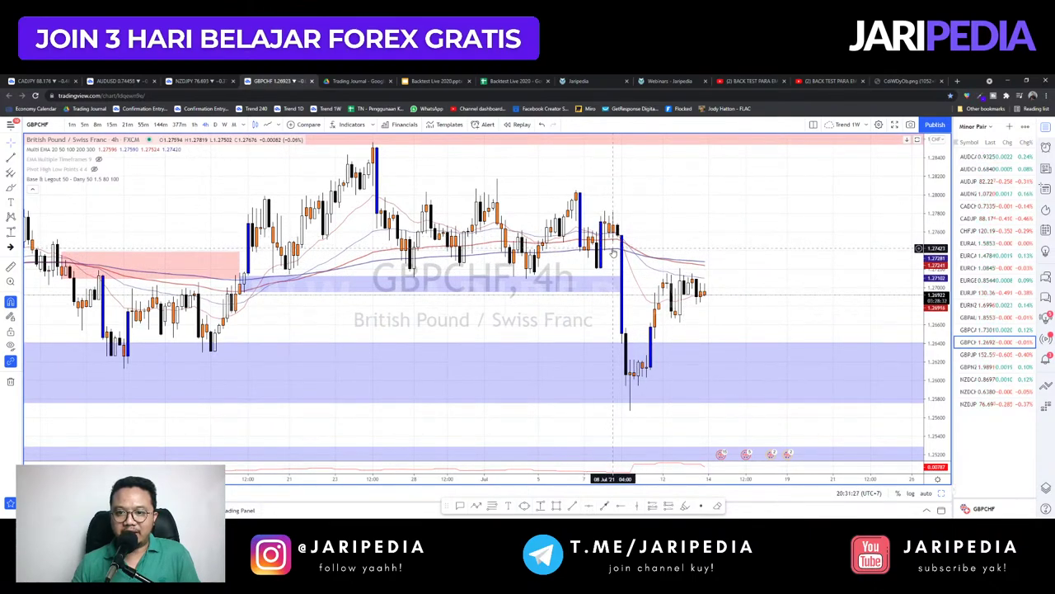
key(Down)
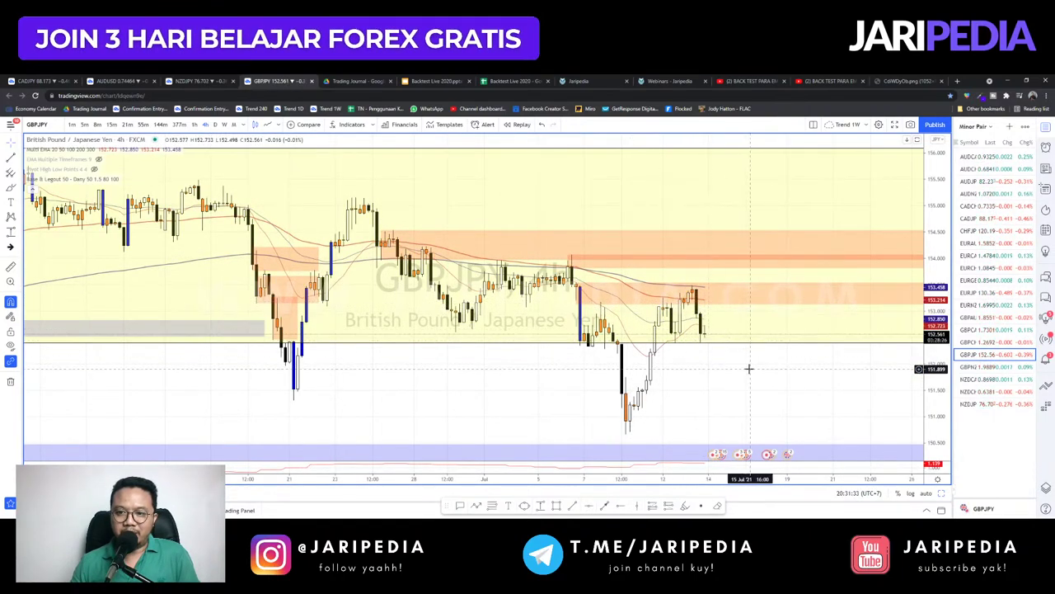
key(Down)
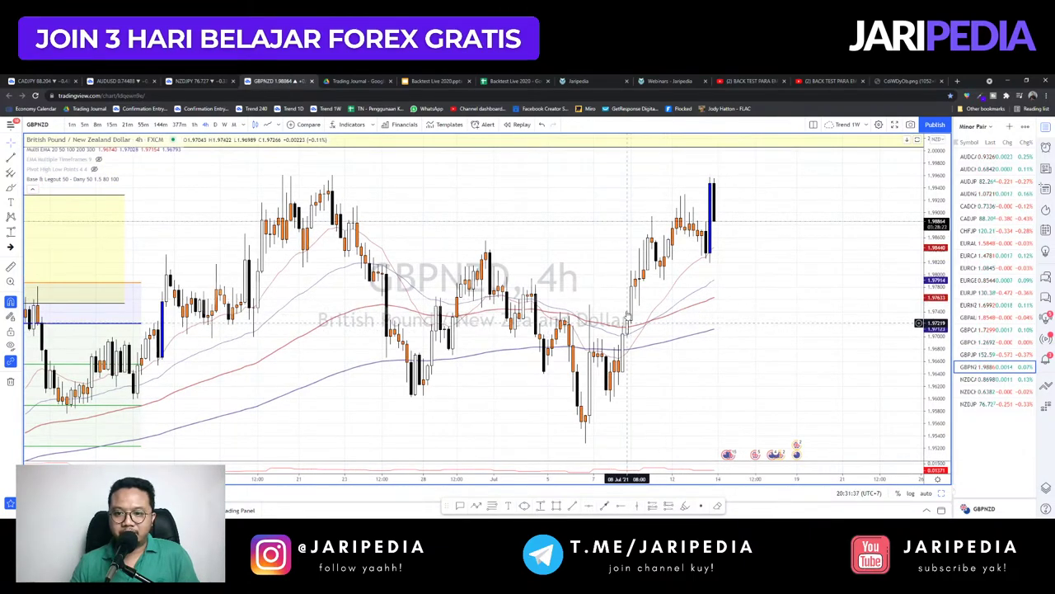
key(Down)
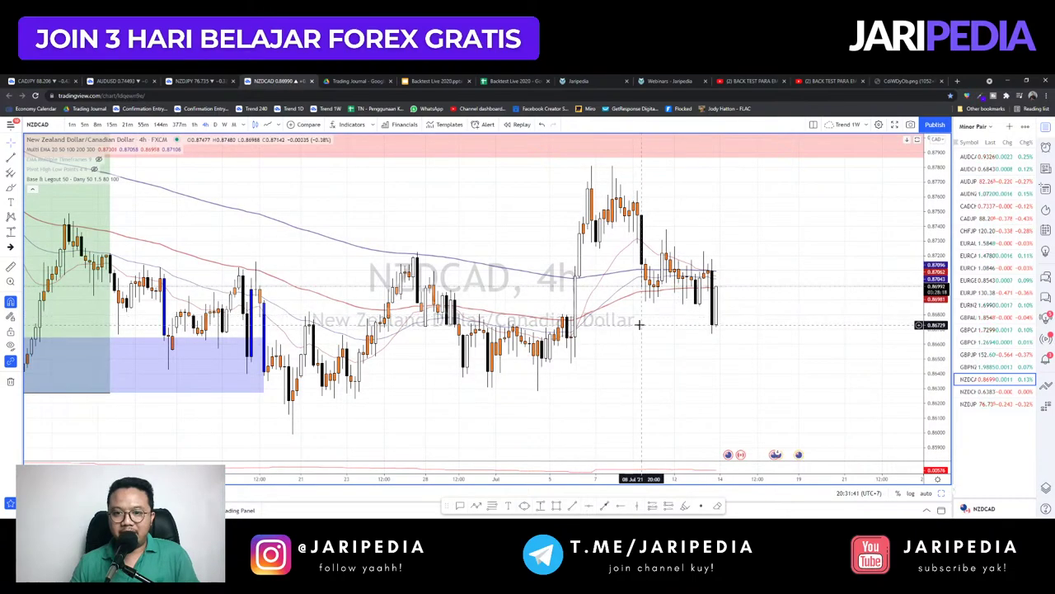
key(Down)
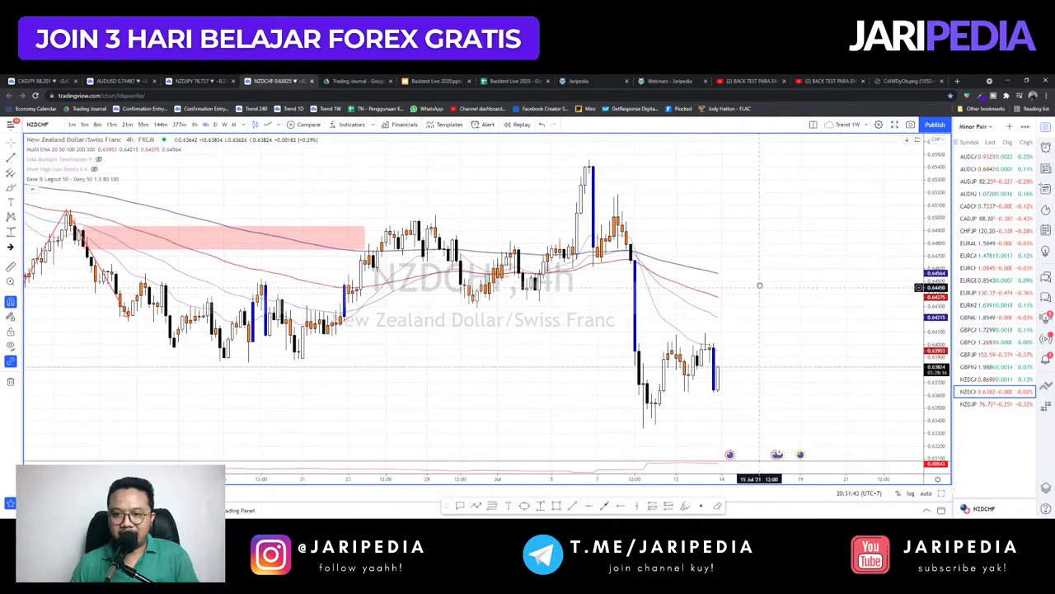
- Go on to NZDJPY and mark a zone from about 77.39 to 78.11 at the late 7 July candles, using the red template
key(Down)
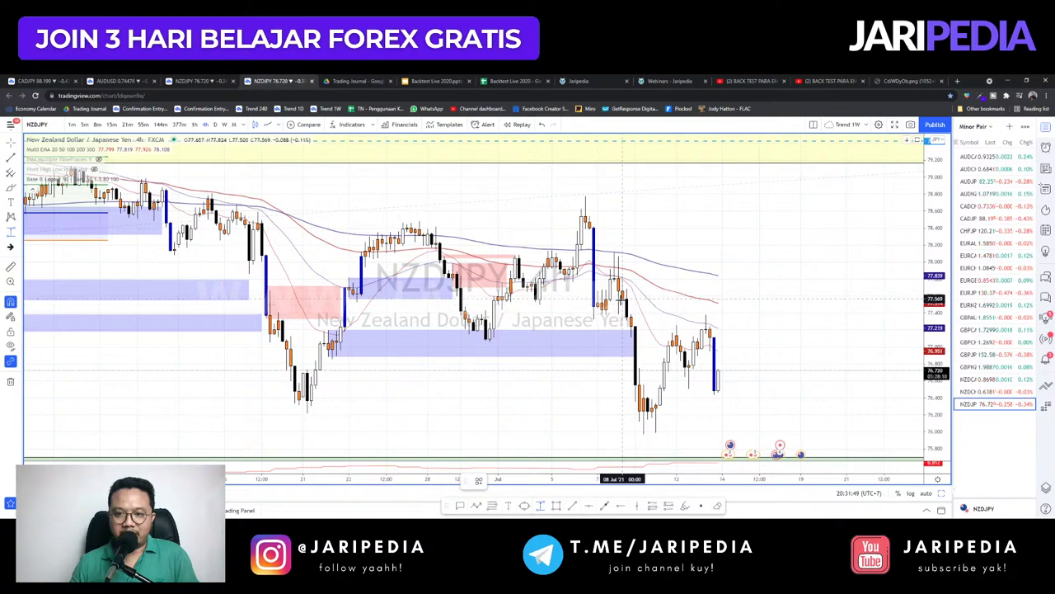
drag(619, 314, 614, 252)
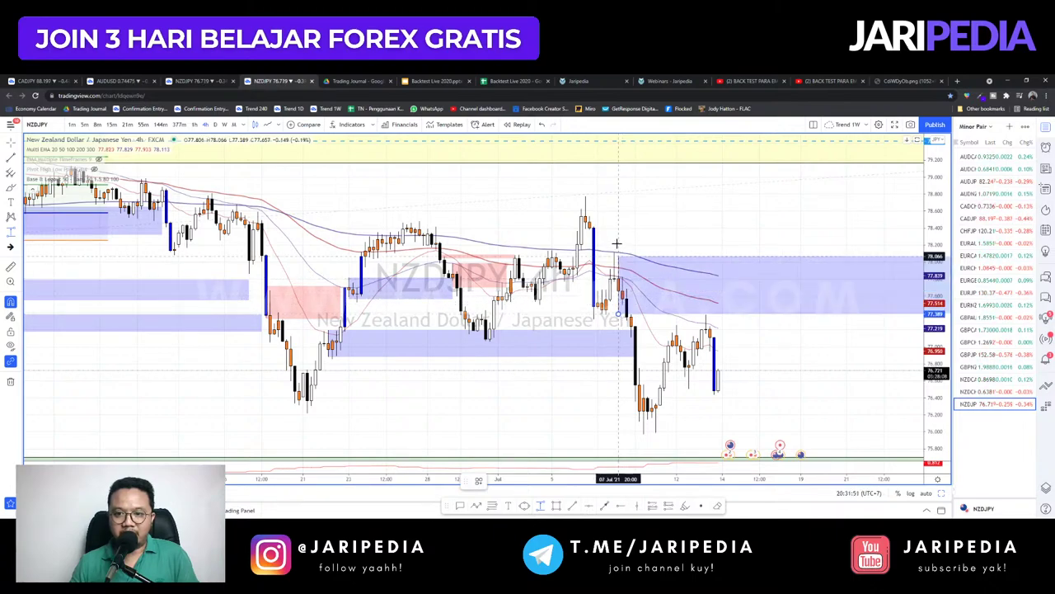
click(478, 484)
click(494, 511)
drag(834, 375, 826, 354)
drag(934, 353, 934, 266)
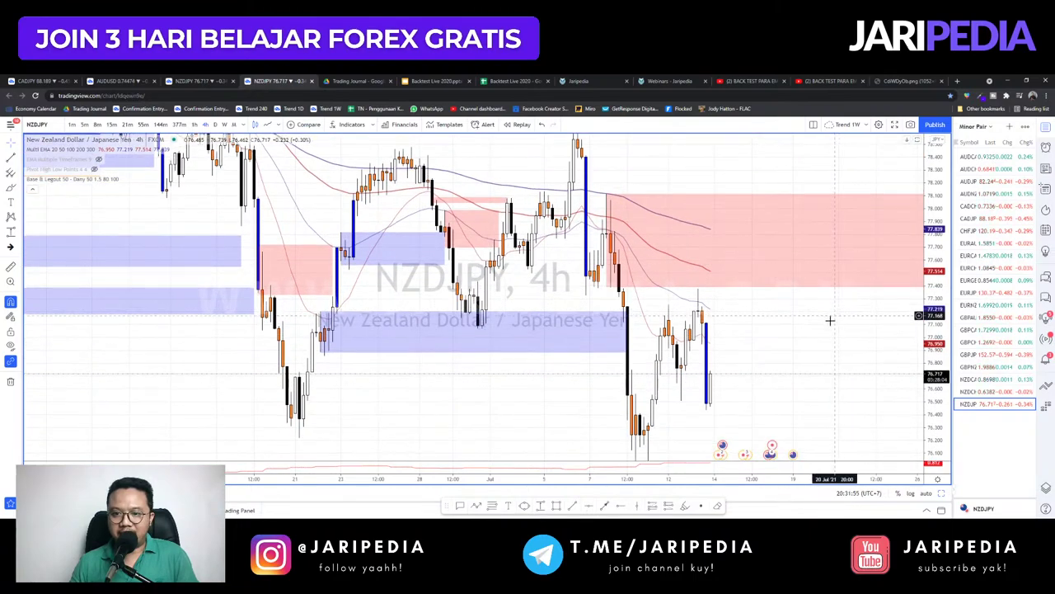
- Raise the base of NZDJPY's new red zone to 77.569 and reset the price scale to automatic fitting
drag(829, 319, 807, 348)
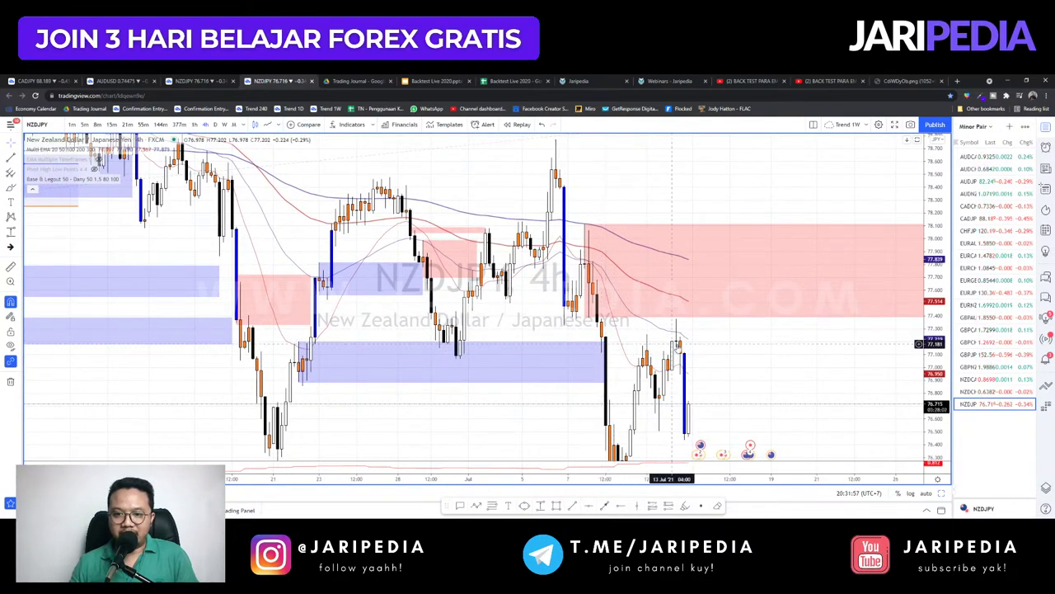
drag(764, 388, 690, 379)
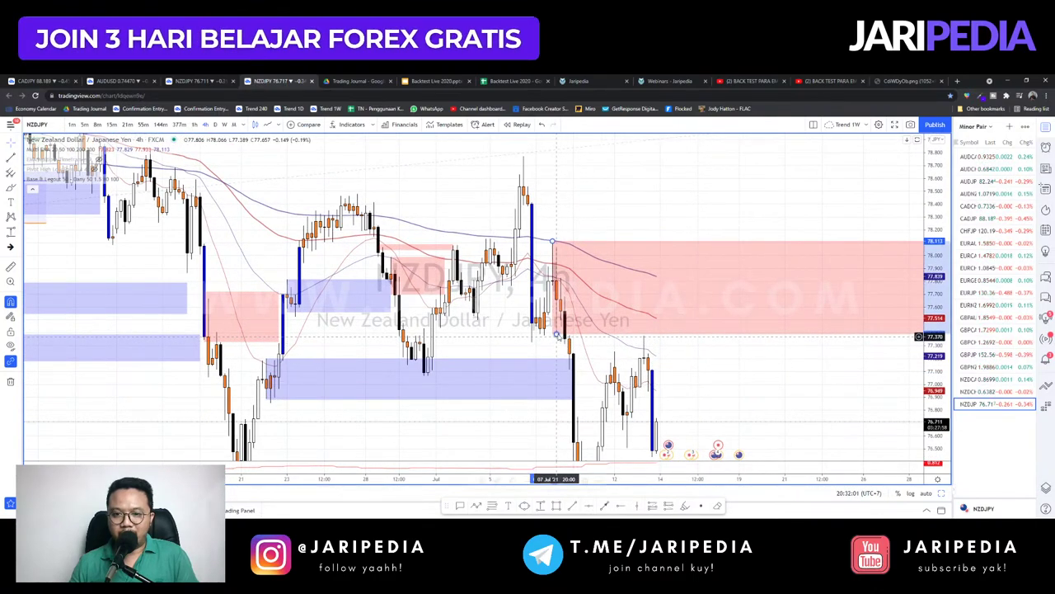
mouse_move(567, 334)
mouse_down()
mouse_move(565, 313)
mouse_move(554, 335)
mouse_move(561, 314)
mouse_move(557, 334)
mouse_move(585, 313)
mouse_move(731, 286)
mouse_up()
double_click(944, 209)
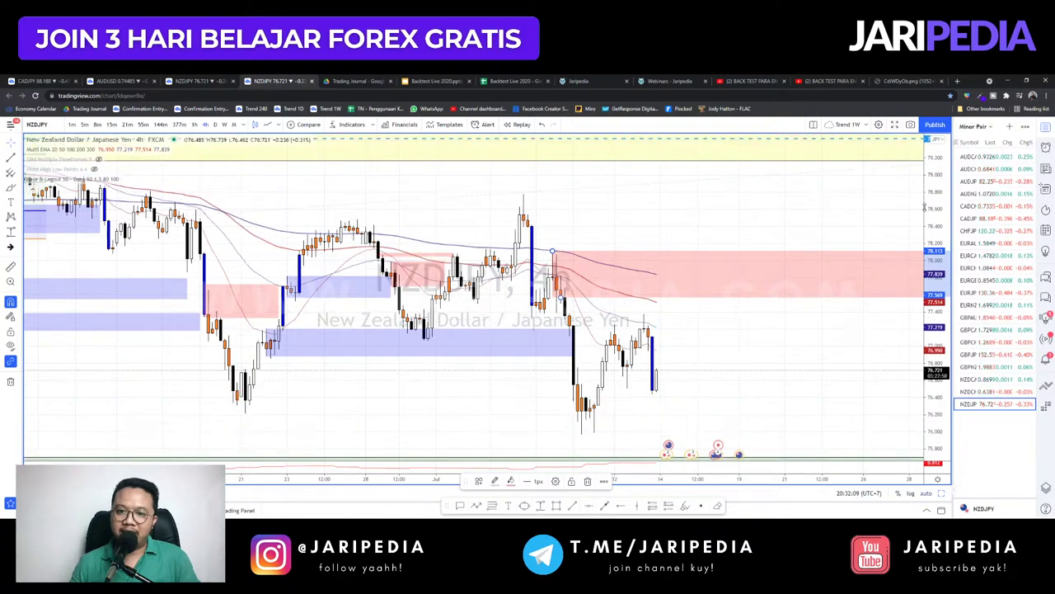
scroll(775, 244, down, 4)
click(743, 257)
scroll(807, 252, up, 3)
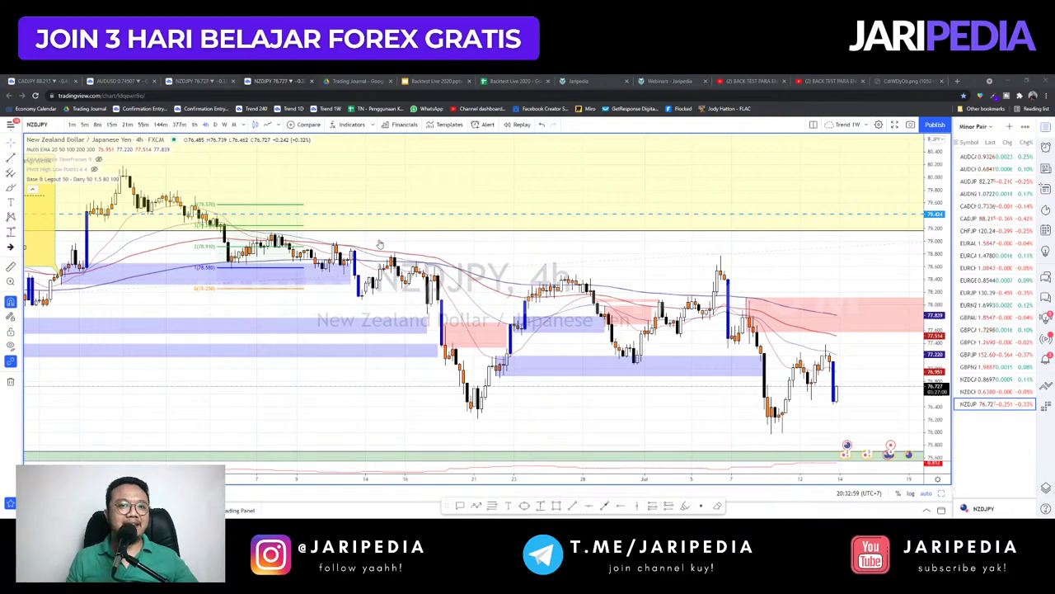
- Look at the Backtest Live 2020 slides and spreadsheet, then return to the four-hour NZDJPY chart
click(451, 83)
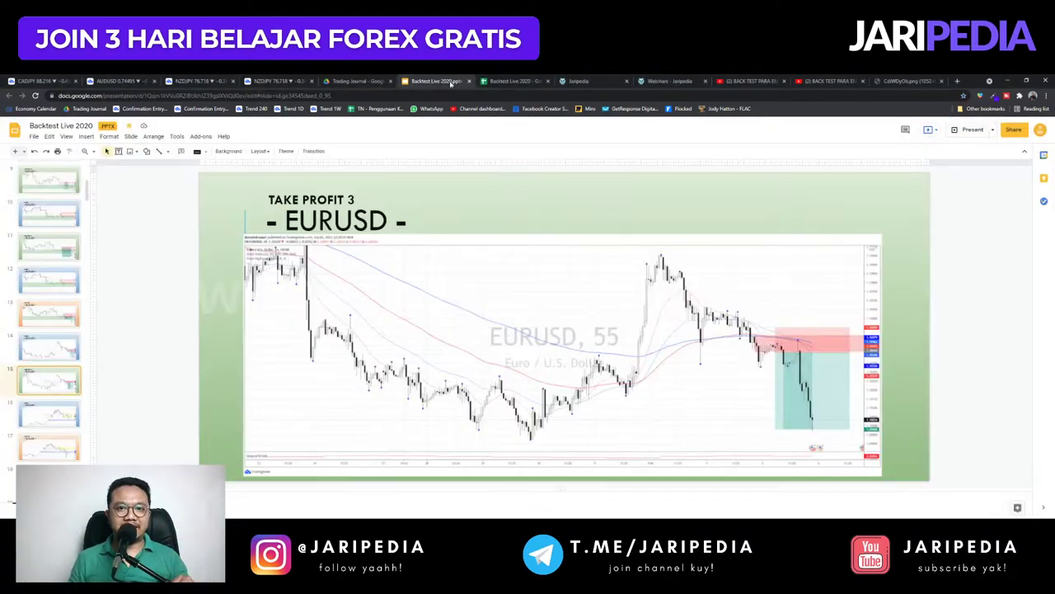
click(499, 81)
click(191, 83)
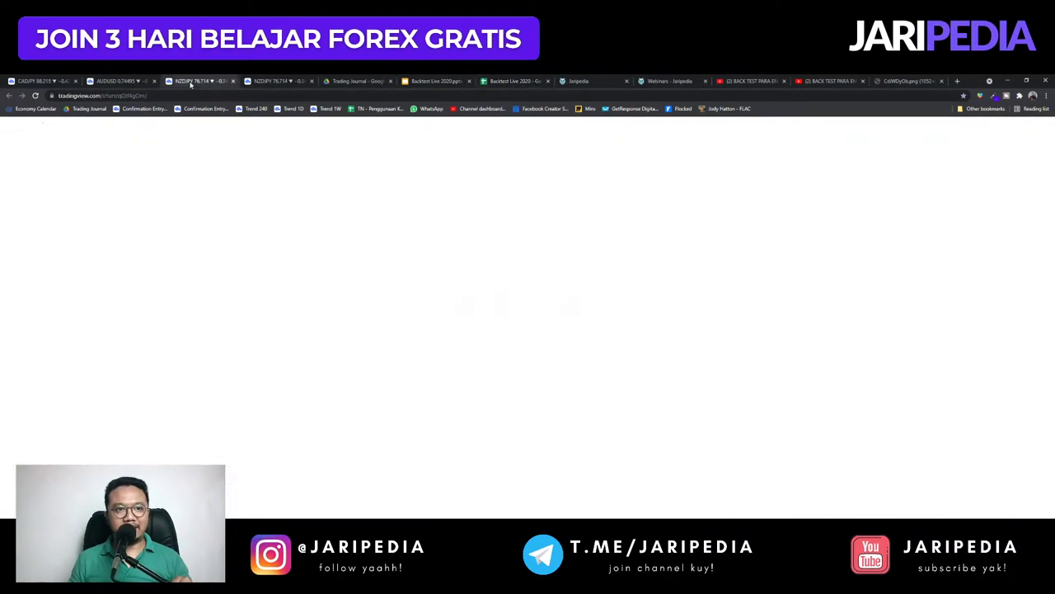
click(278, 82)
- Move NZDJPY's yellow zone-scoring note from above the late May candles down beneath them
scroll(554, 303, down, 4)
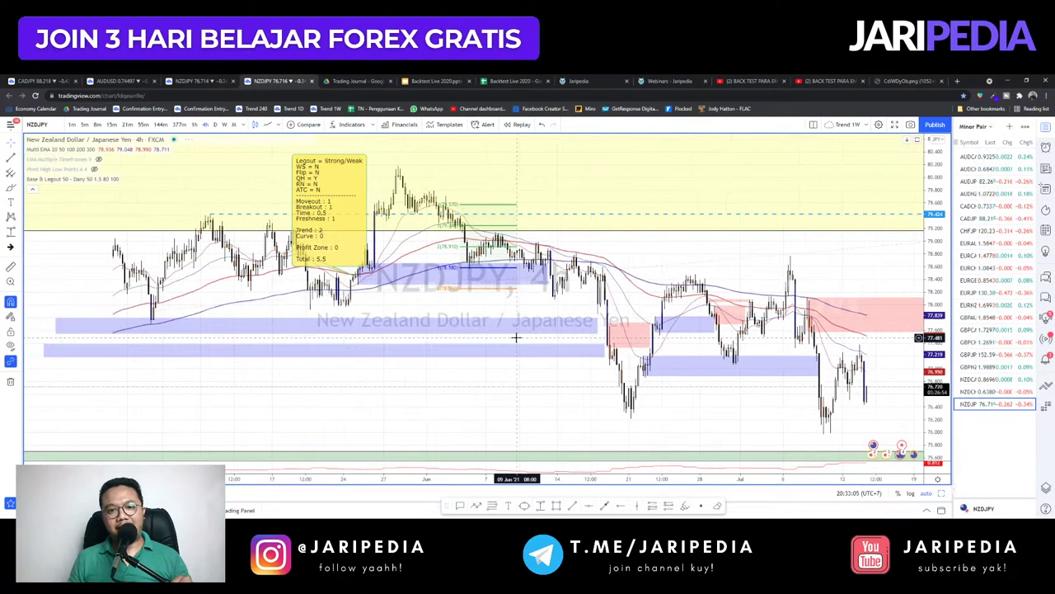
drag(506, 304, 483, 279)
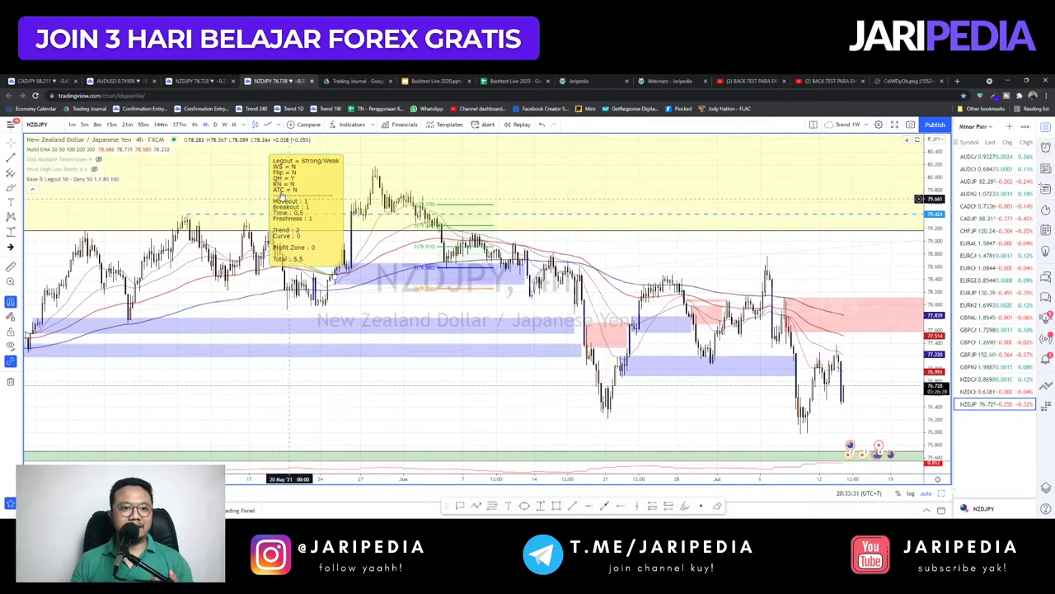
drag(292, 203, 197, 363)
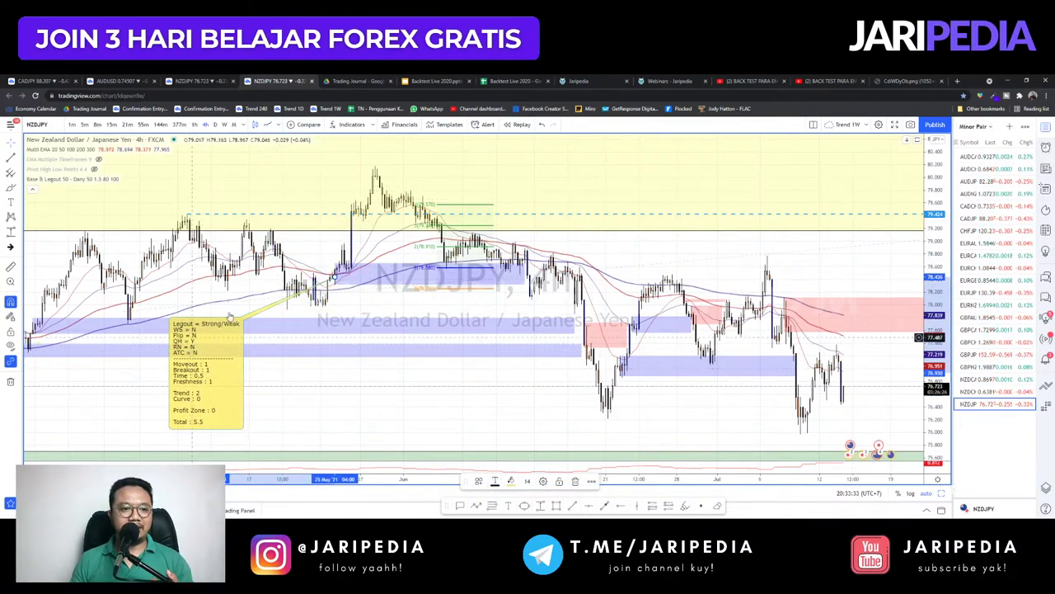
- Switch to the other NZDJPY chart on the one-hour interval and examine its red zones and target levels
click(198, 81)
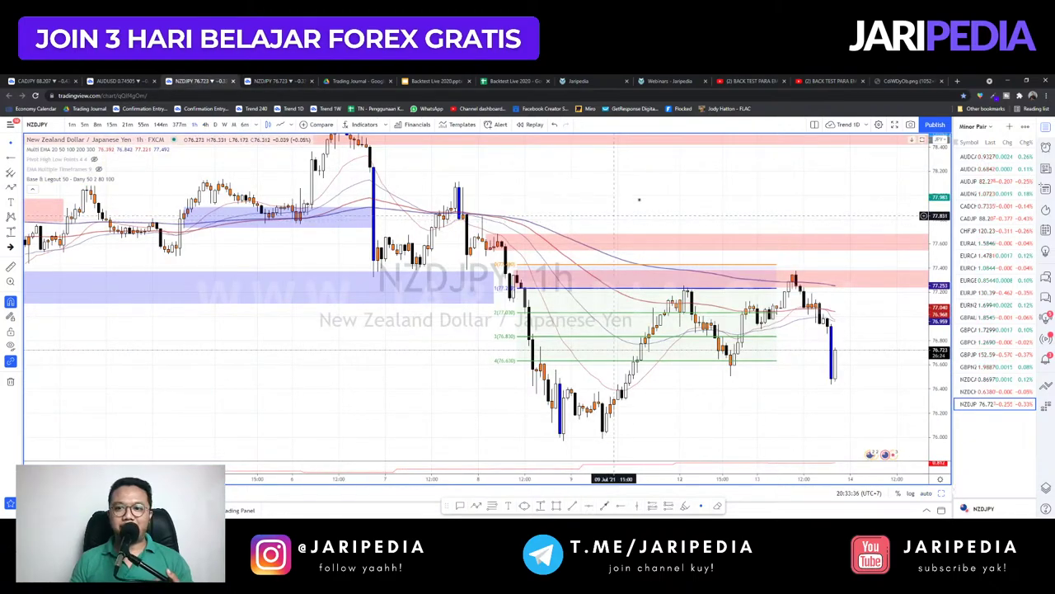
drag(639, 198, 585, 214)
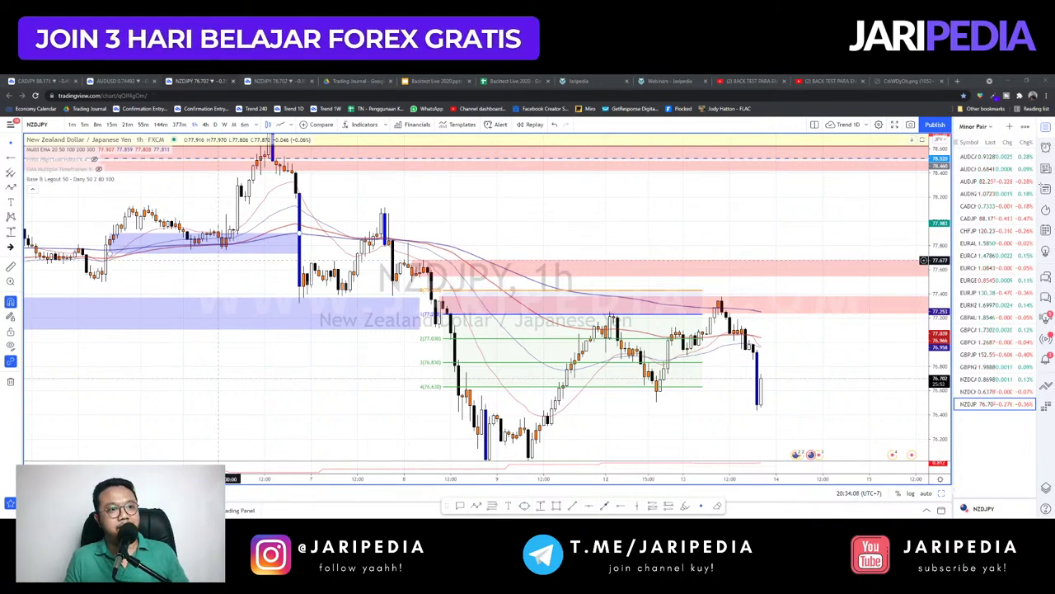
- Return to the chart layout pairing daily and one-hour intervals and switch its symbol to AUDUSD
key(ctrl+1)
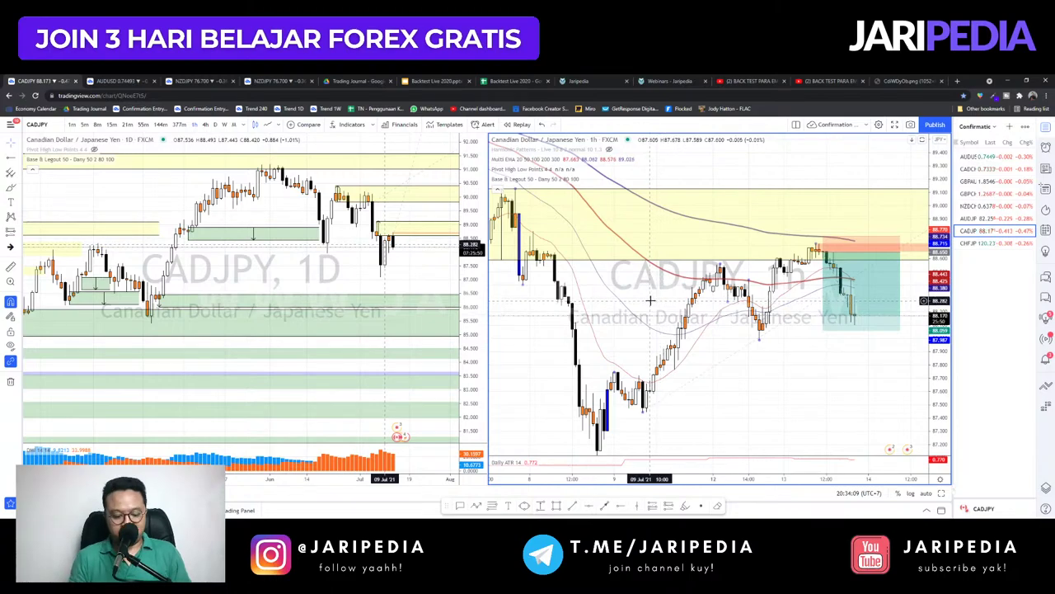
text(audusd)
key(Return)
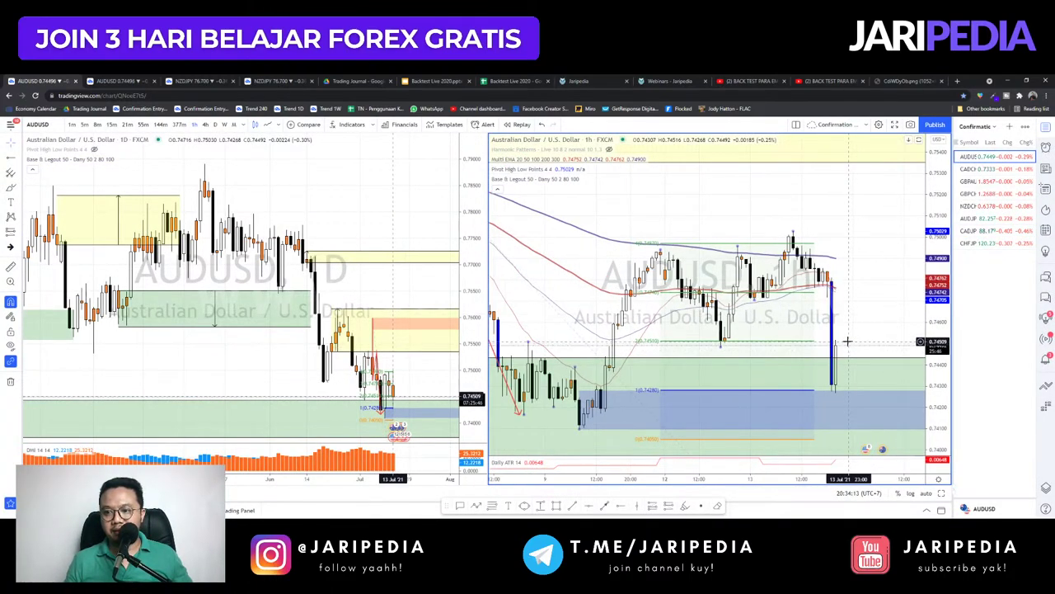
- Examine AUDUSD's one-hour price swings since early July against the green and blue zones and the target levels
drag(938, 344, 937, 326)
drag(874, 326, 838, 305)
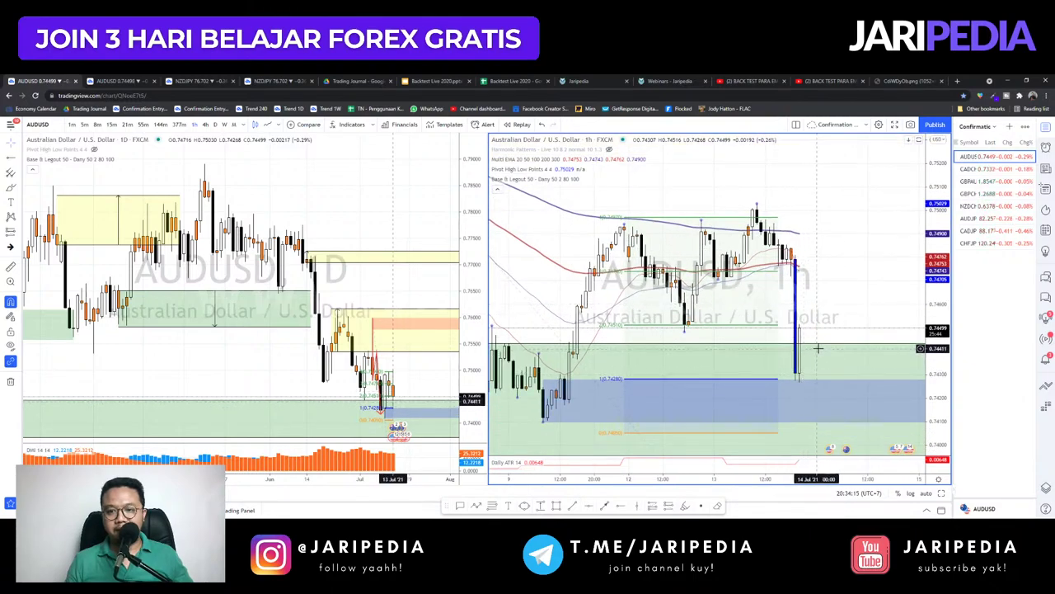
scroll(881, 269, down, 2)
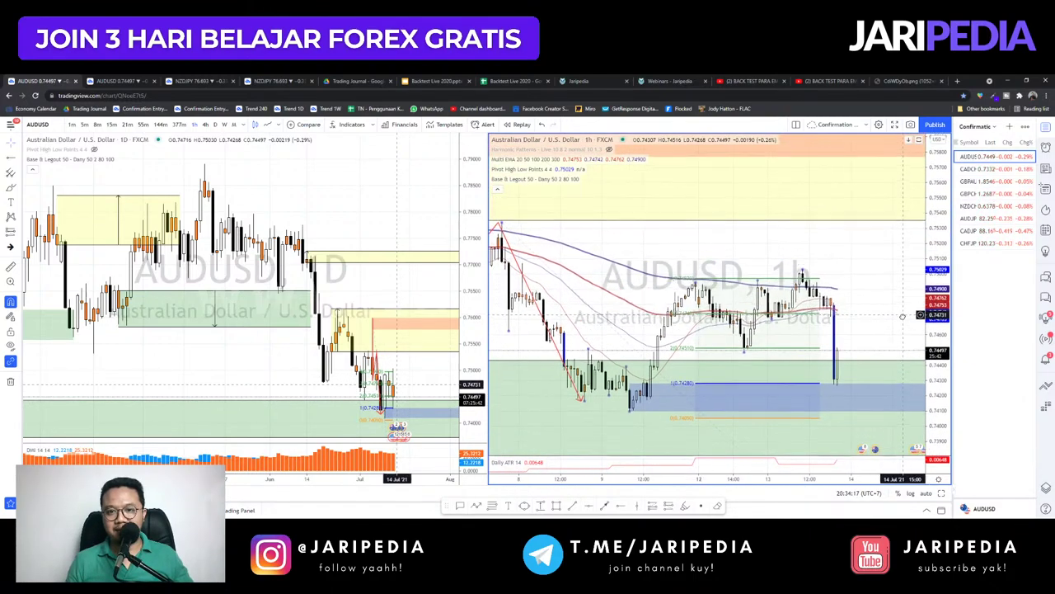
scroll(878, 313, up, 1)
scroll(825, 284, up, 1)
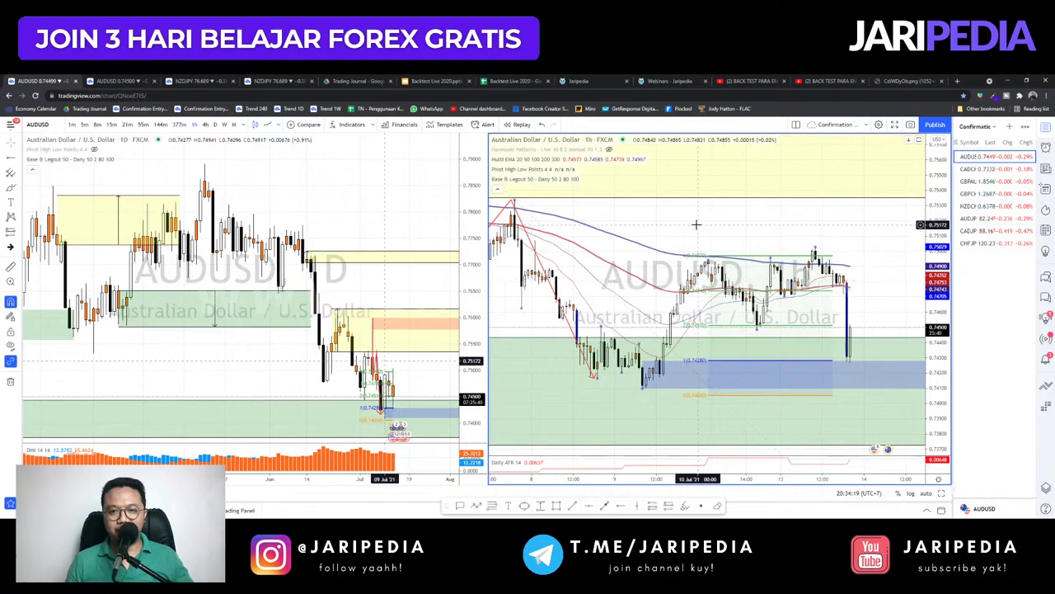
drag(699, 227, 713, 246)
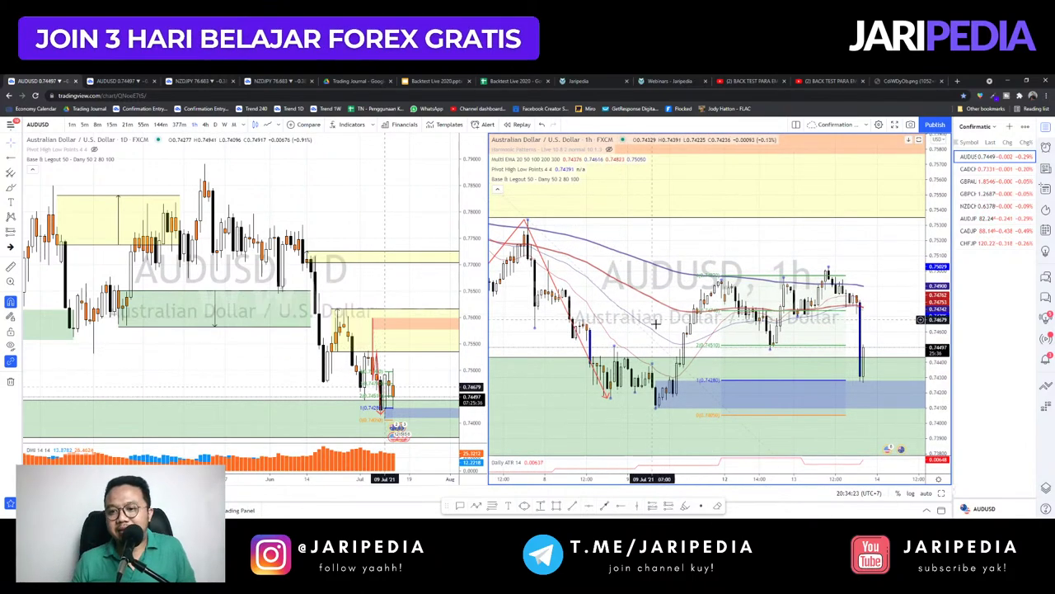
scroll(715, 372, up, 2)
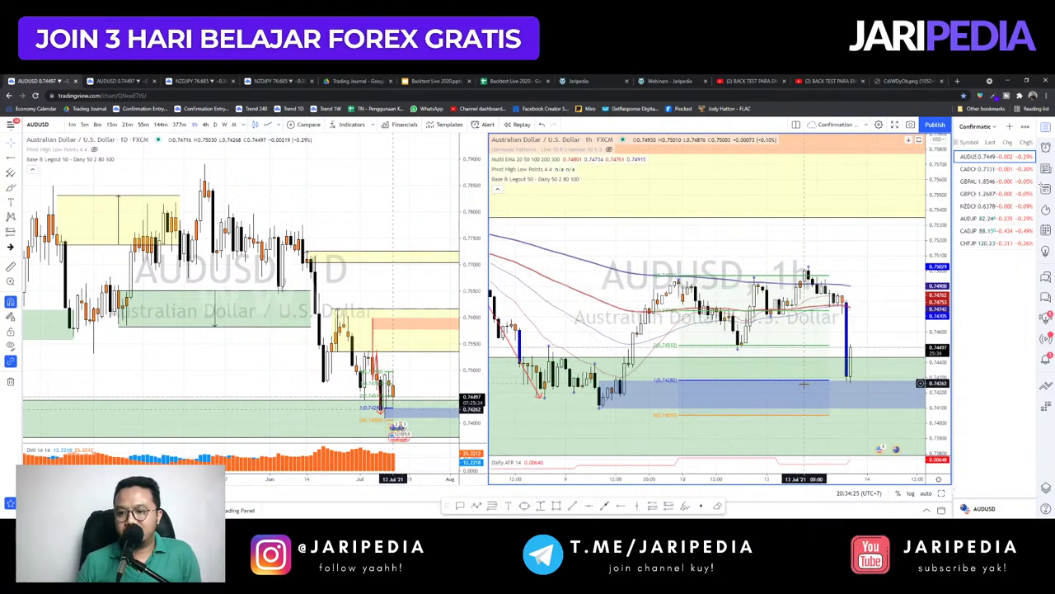
scroll(602, 375, down, 2)
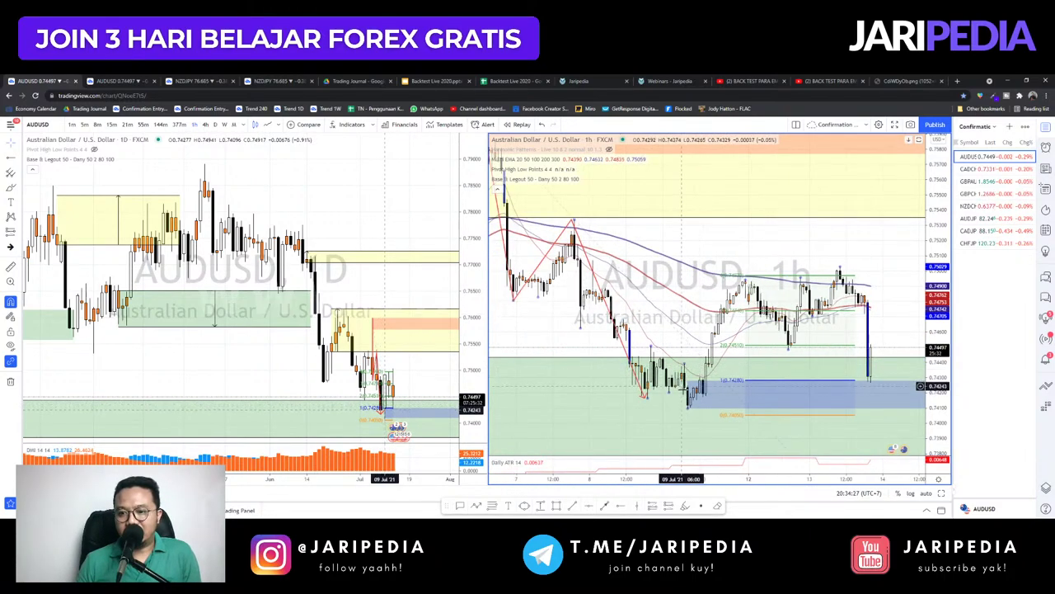
scroll(766, 369, up, 2)
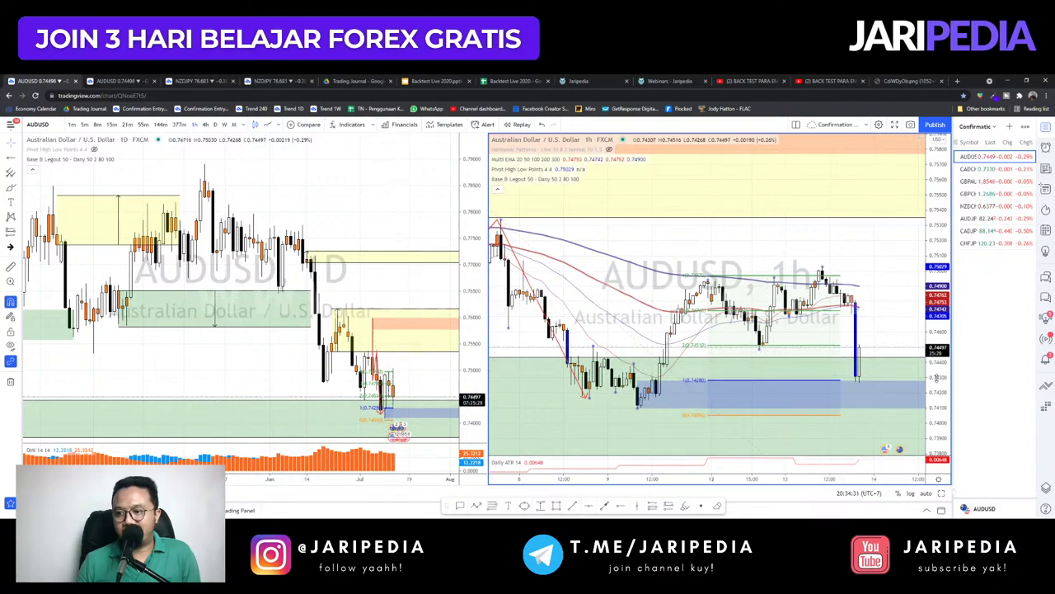
- Inspect AUDUSD's latest one-hour candles up close where they meet the top of the blue zone
scroll(878, 355, up, 3)
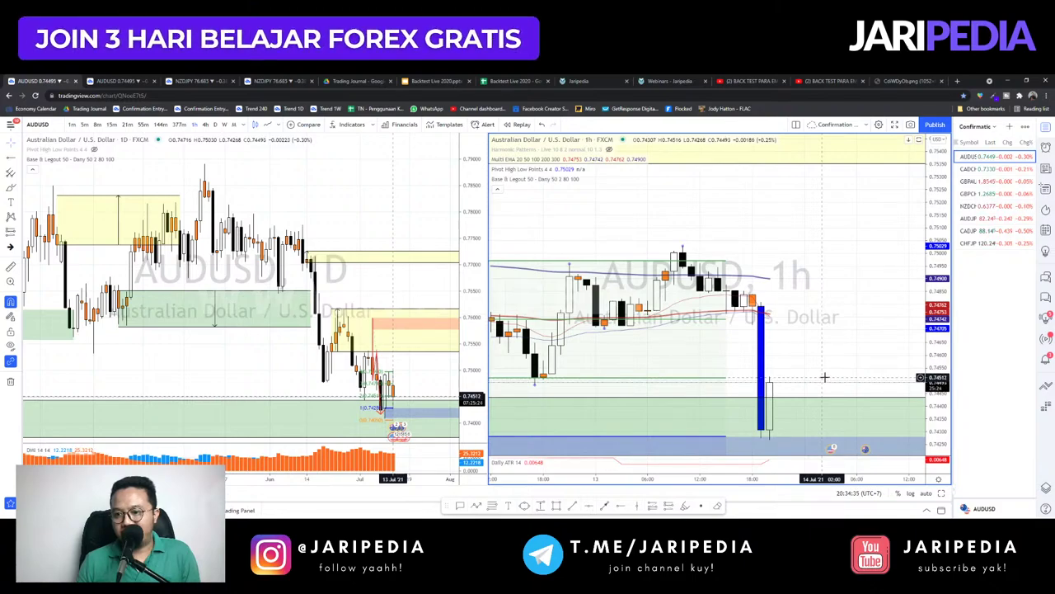
drag(937, 396, 937, 231)
drag(869, 361, 907, 161)
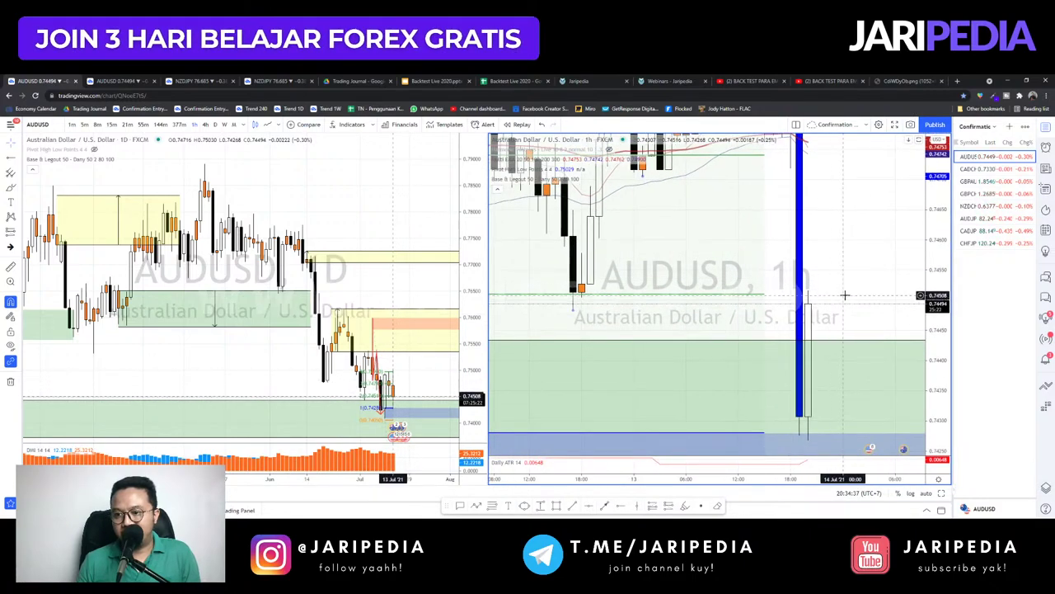